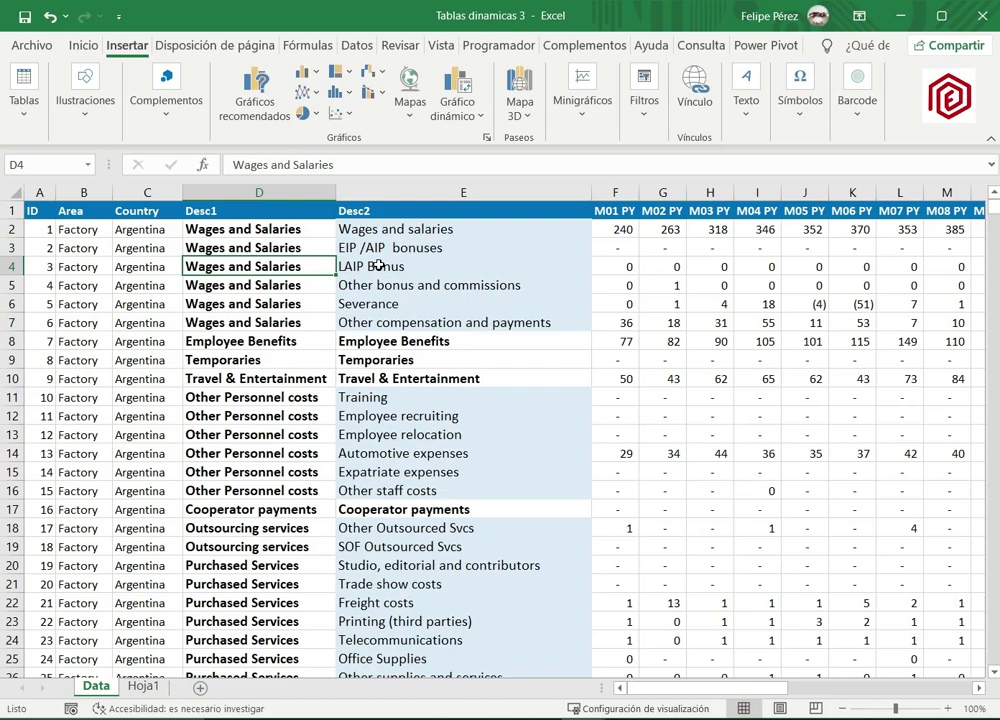
Examine the Data sheet's columns along row 4, from the descriptions across the monthly PY, actual and OP figures and back to ID.
{"action": "key", "text": "Right"}
{"action": "key", "text": "Right"}
{"action": "key", "text": "Right"}
{"action": "key", "text": "Right"}
{"action": "key", "text": "Right"}
{"action": "key", "text": "Right"}
{"action": "key", "text": "Right"}
{"action": "key", "text": "Right"}
{"action": "key", "text": "Right"}
{"action": "key", "text": "Right"}
{"action": "key", "text": "Right"}
{"action": "key", "text": "Right"}
{"action": "key", "text": "Right"}
{"action": "key", "text": "Right"}
{"action": "key", "text": "Right"}
{"action": "key", "text": "Right"}
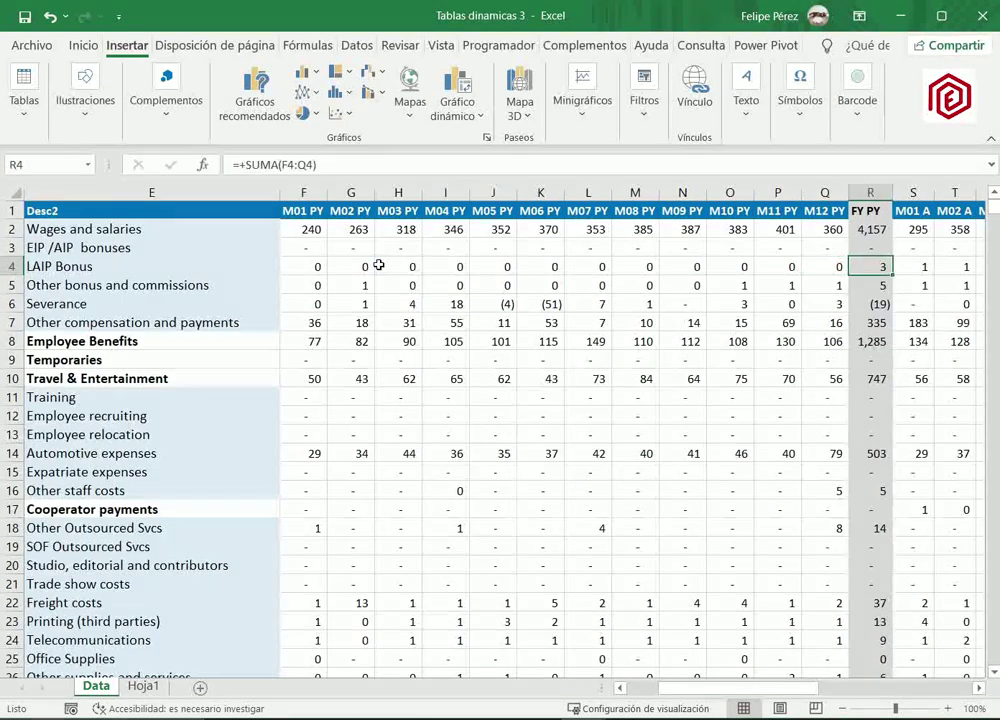
{"action": "key", "text": "Right"}
{"action": "key", "text": "Right"}
{"action": "key", "text": "Right"}
{"action": "key", "text": "Right"}
{"action": "key", "text": "Right"}
{"action": "key", "text": "Right"}
{"action": "key", "text": "Right"}
{"action": "key", "text": "Right"}
{"action": "key", "text": "Right"}
{"action": "key", "text": "Right"}
{"action": "key", "text": "Right"}
{"action": "key", "text": "Right"}
{"action": "key", "text": "Right"}
{"action": "key", "text": "Right"}
{"action": "key", "text": "Right"}
{"action": "key", "text": "Right"}
{"action": "key", "text": "Right"}
{"action": "key", "text": "Right"}
{"action": "key", "text": "Right"}
{"action": "key", "text": "Right"}
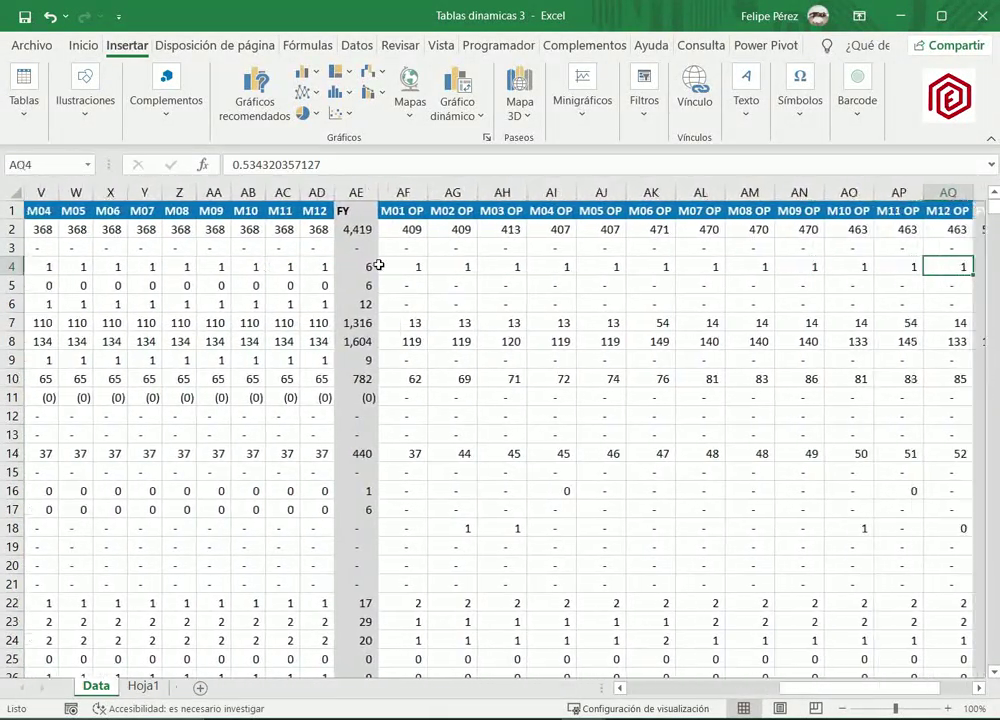
{"action": "key", "text": "Left"}
{"action": "key", "text": "Left"}
{"action": "key", "text": "Left"}
{"action": "key", "text": "Left"}
{"action": "key", "text": "Left"}
{"action": "key", "text": "Left"}
{"action": "key", "text": "Left"}
{"action": "key", "text": "Left"}
{"action": "key", "text": "Left"}
{"action": "key", "text": "Left"}
{"action": "key", "text": "Left"}
{"action": "key", "text": "Left"}
{"action": "key", "text": "Left"}
{"action": "key", "text": "Left"}
{"action": "key", "text": "Left"}
{"action": "key", "text": "Left"}
{"action": "key", "text": "Left"}
{"action": "key", "text": "Left"}
{"action": "key", "text": "Left"}
{"action": "key", "text": "Left"}
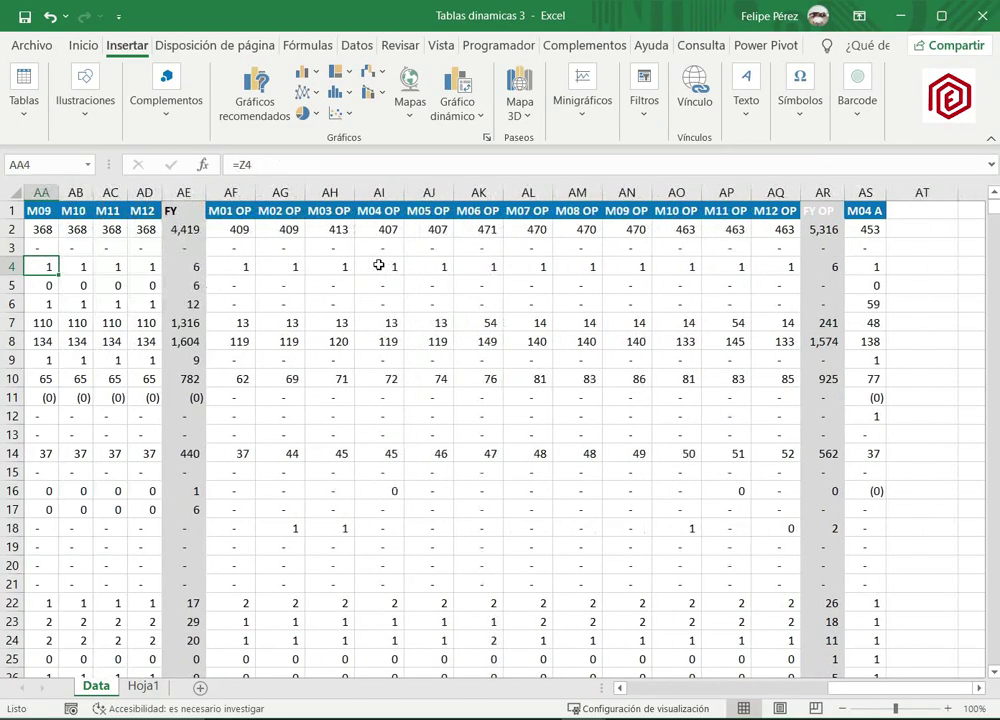
{"action": "key", "text": "Left"}
{"action": "key", "text": "Left"}
{"action": "key", "text": "Left"}
{"action": "key", "text": "Left"}
{"action": "key", "text": "Left"}
{"action": "key", "text": "Left"}
{"action": "key", "text": "Left"}
{"action": "key", "text": "Left"}
{"action": "key", "text": "Left"}
{"action": "key", "text": "Left"}
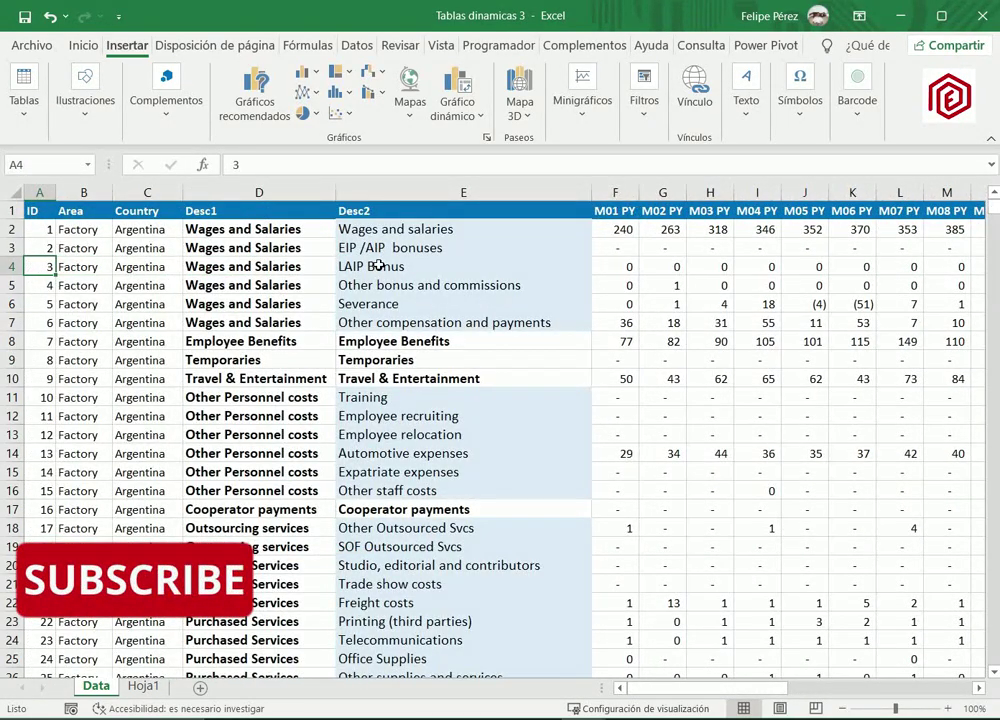
Create a pivot table on a new worksheet from the range Data!$A$1:$AS$3727.
{"action": "key", "text": "Right"}
{"action": "key", "text": "Right"}
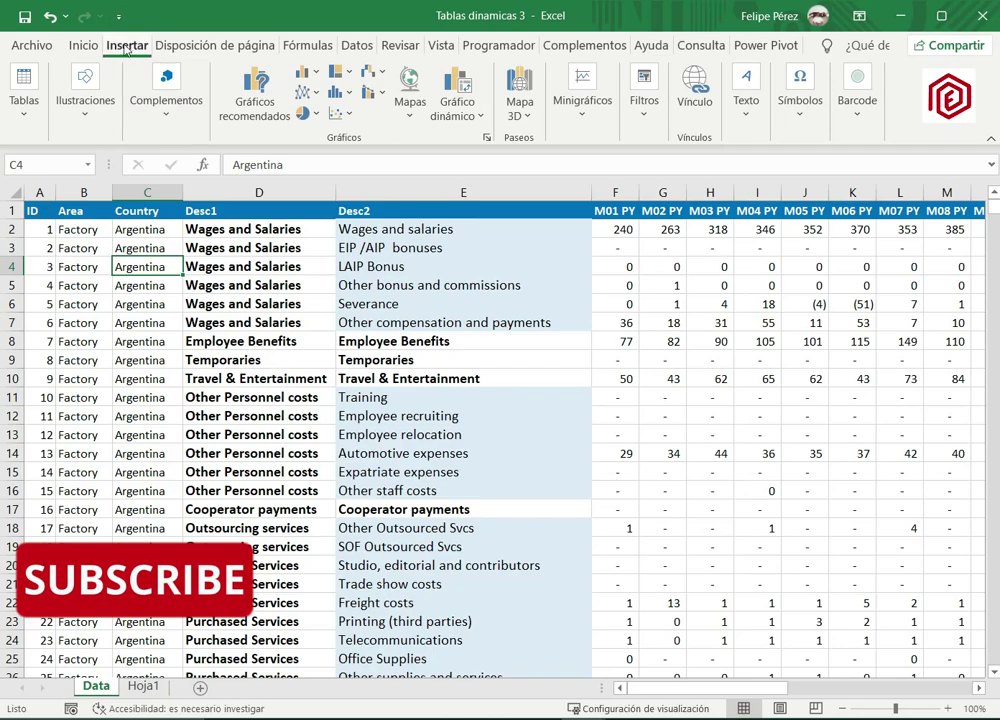
{"action": "left_click", "coordinate": [23, 110]}
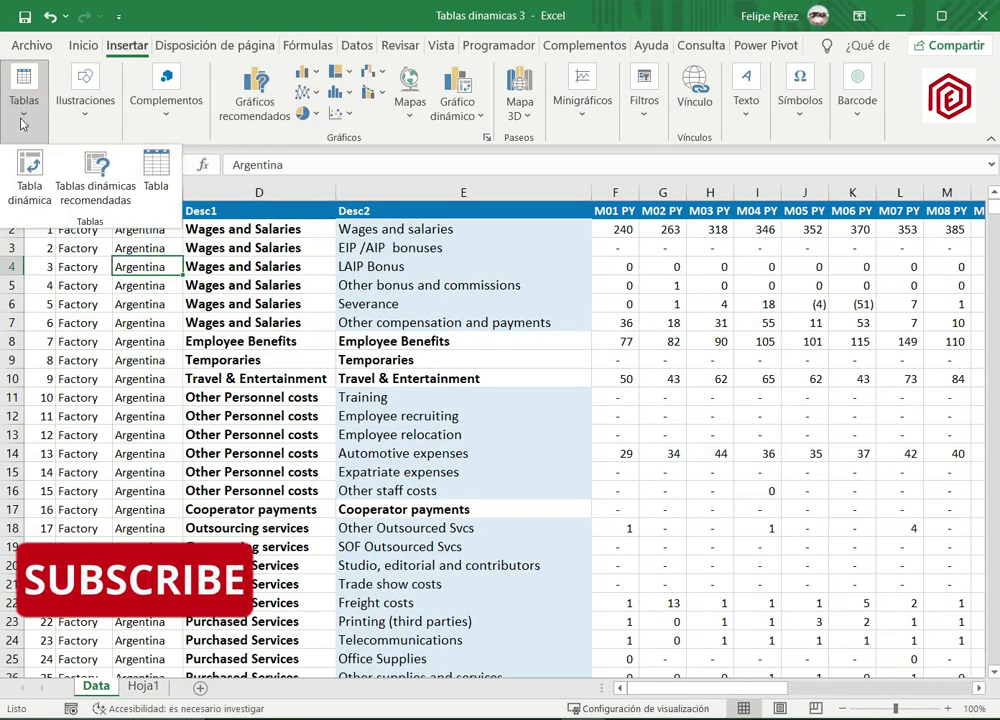
{"action": "left_click", "coordinate": [27, 181]}
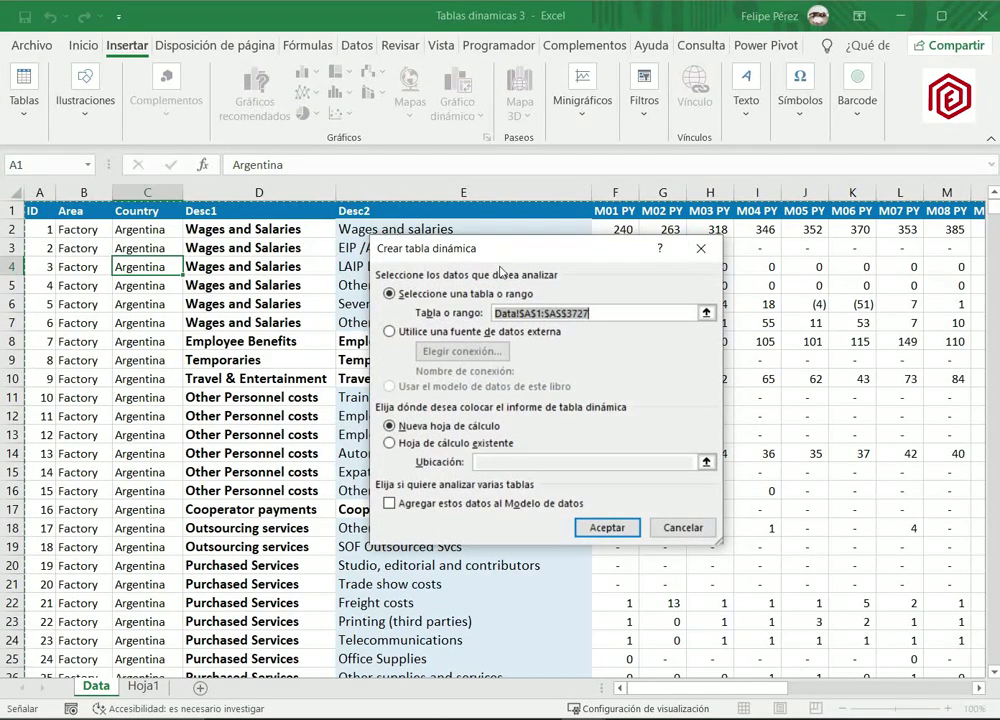
{"action": "left_click_drag", "start_coordinate": [534, 253], "coordinate": [459, 241]}
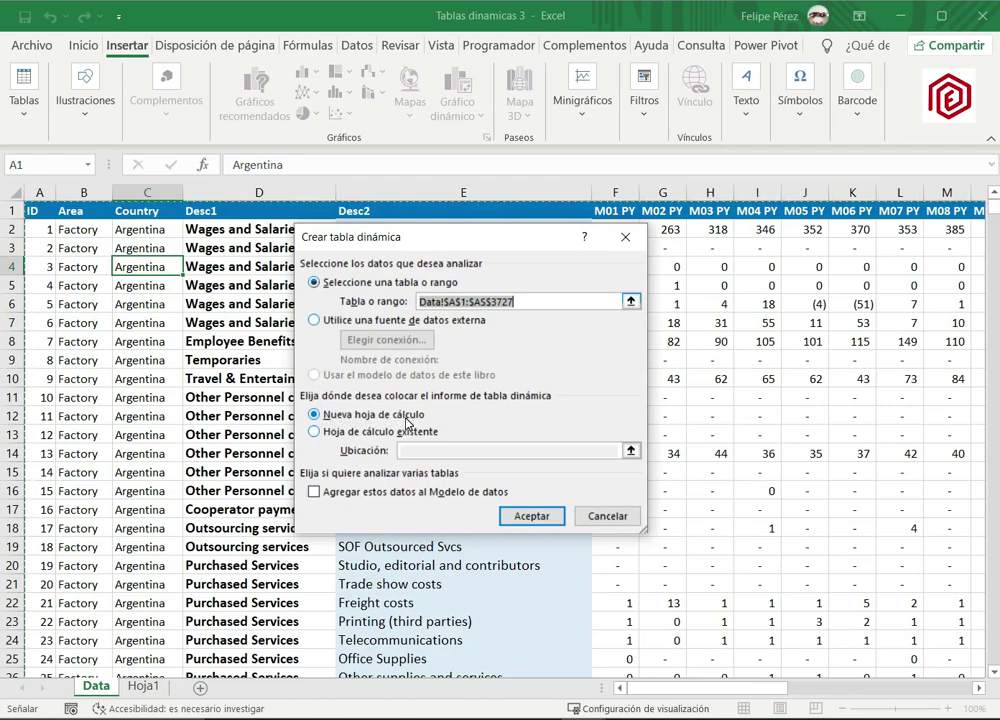
{"action": "left_click", "coordinate": [531, 516]}
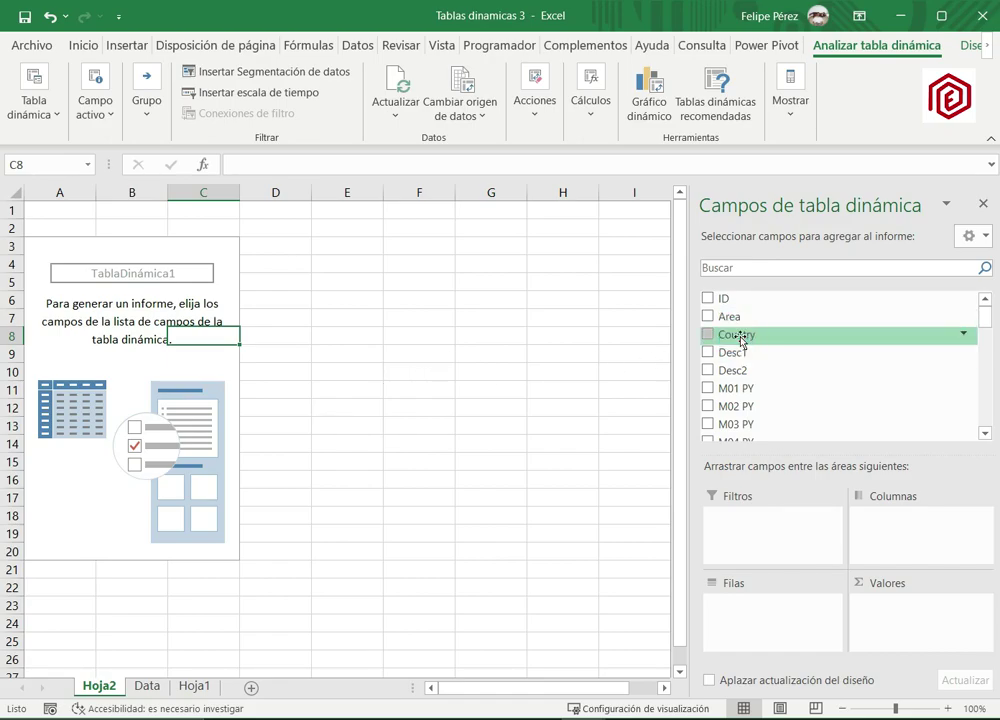
Add the Country field to the pivot table's rows and select the listed countries.
{"action": "left_click_drag", "start_coordinate": [741, 338], "coordinate": [764, 604]}
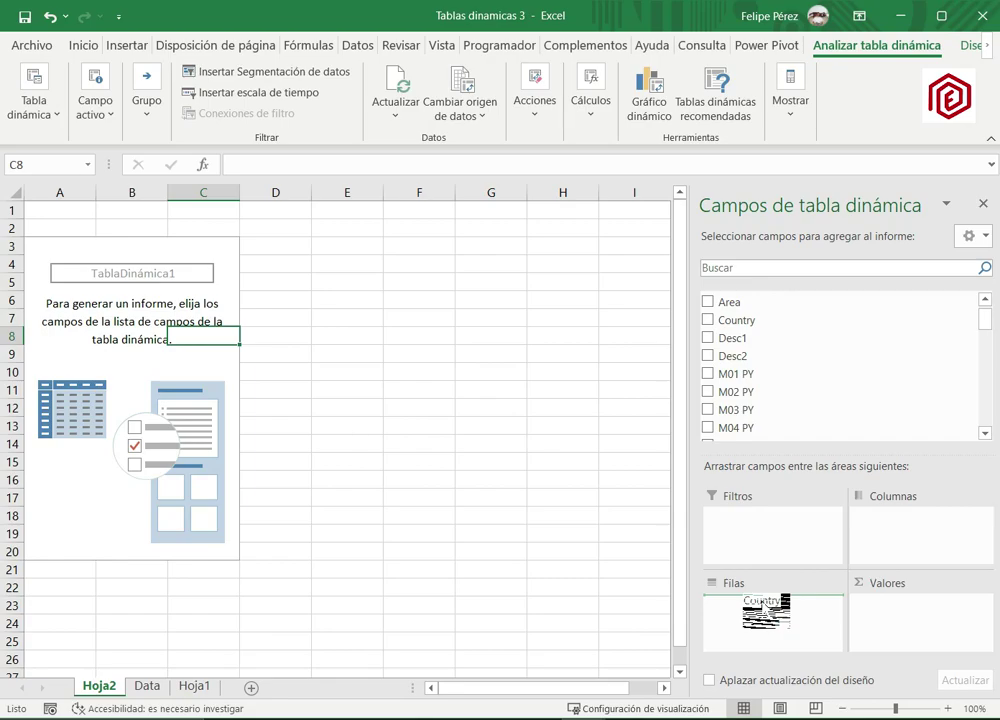
{"action": "left_click_drag", "start_coordinate": [764, 604], "coordinate": [761, 605]}
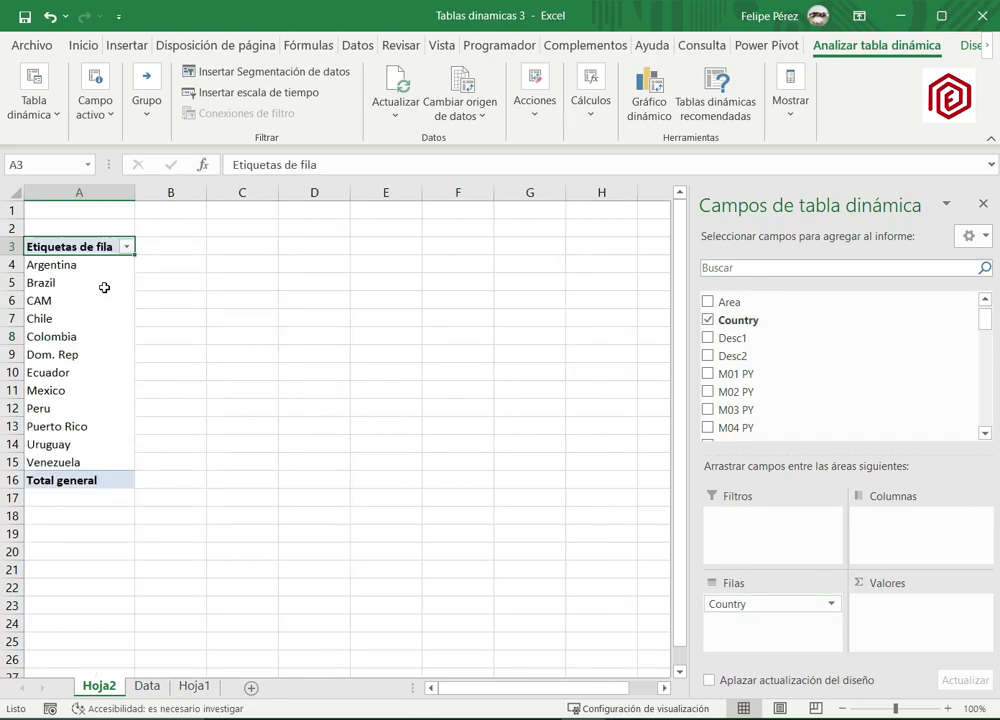
{"action": "left_click_drag", "start_coordinate": [104, 264], "coordinate": [107, 460]}
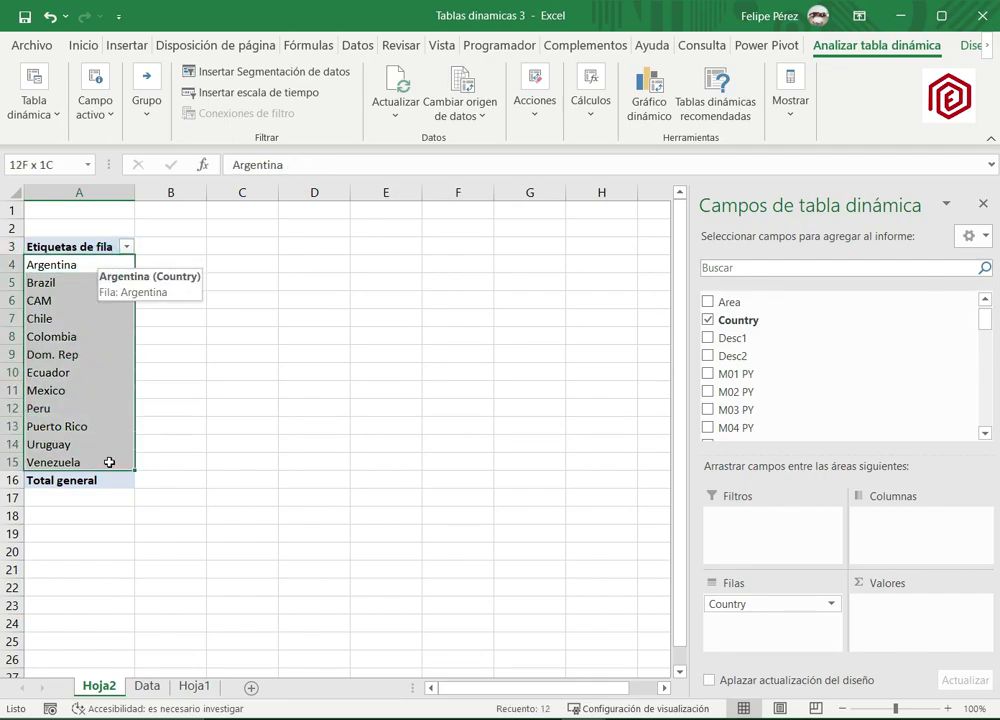
{"action": "left_click", "coordinate": [177, 417]}
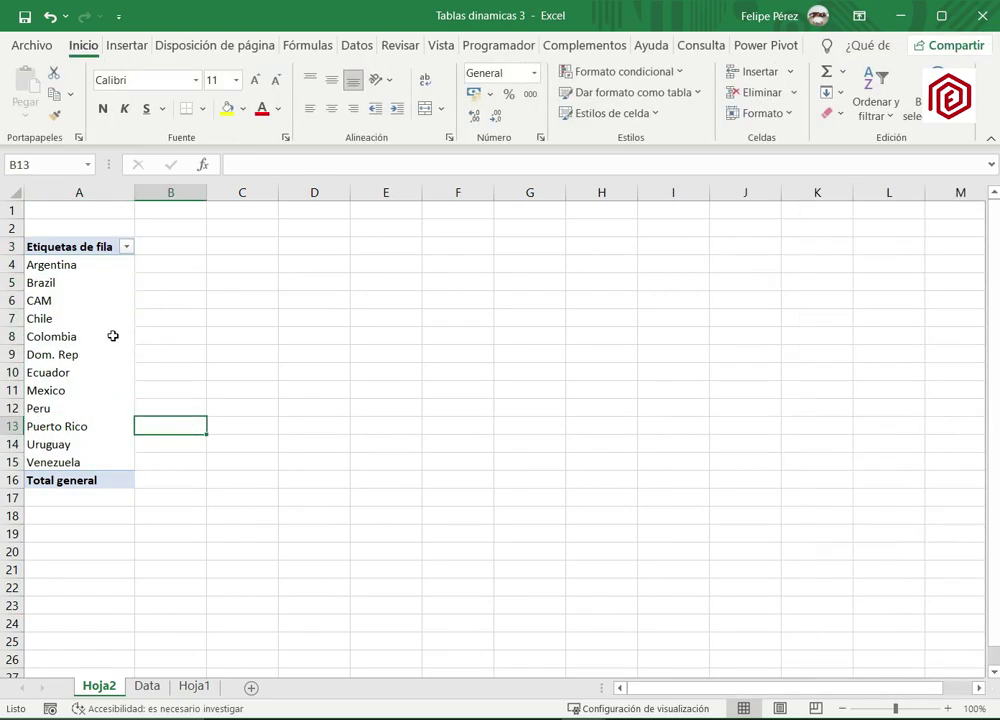
{"action": "left_click", "coordinate": [113, 336]}
{"action": "left_click", "coordinate": [252, 332]}
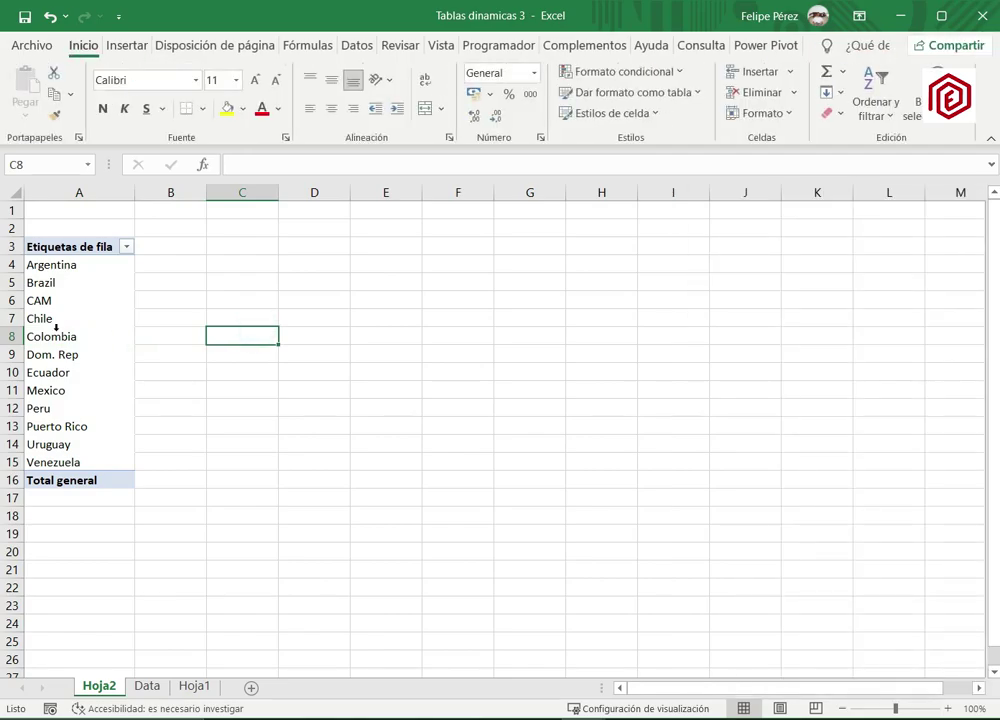
{"action": "left_click", "coordinate": [486, 262]}
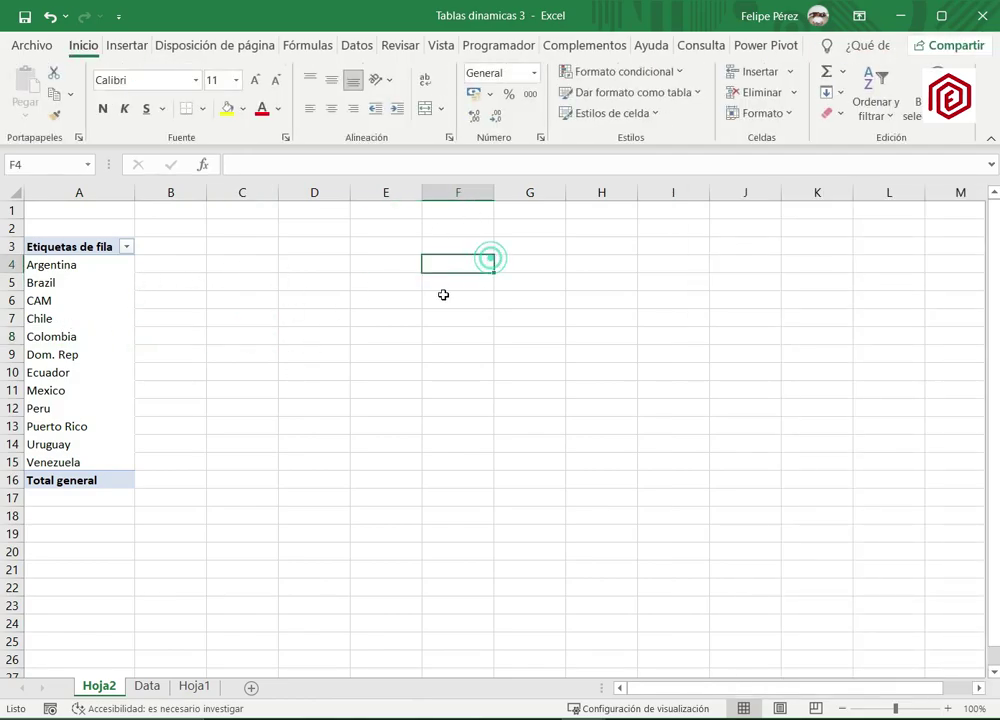
{"action": "left_click", "coordinate": [317, 272]}
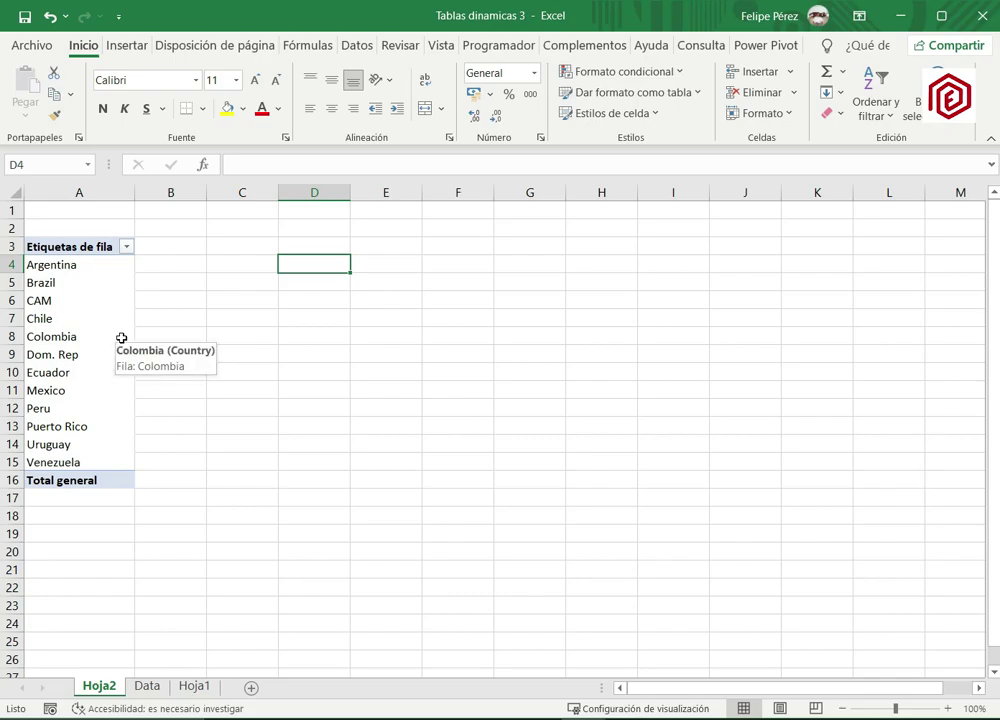
Place the Country field in the pivot table's report filter and add Desc2 to the rows.
{"action": "left_click", "coordinate": [70, 318]}
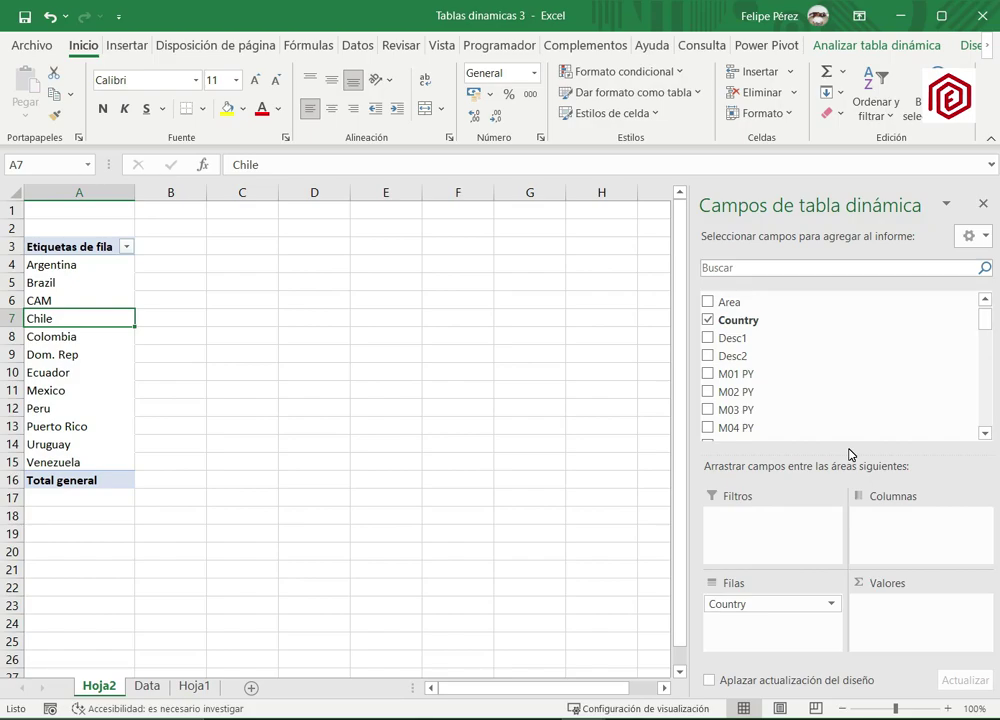
{"action": "left_click_drag", "start_coordinate": [797, 349], "coordinate": [768, 538]}
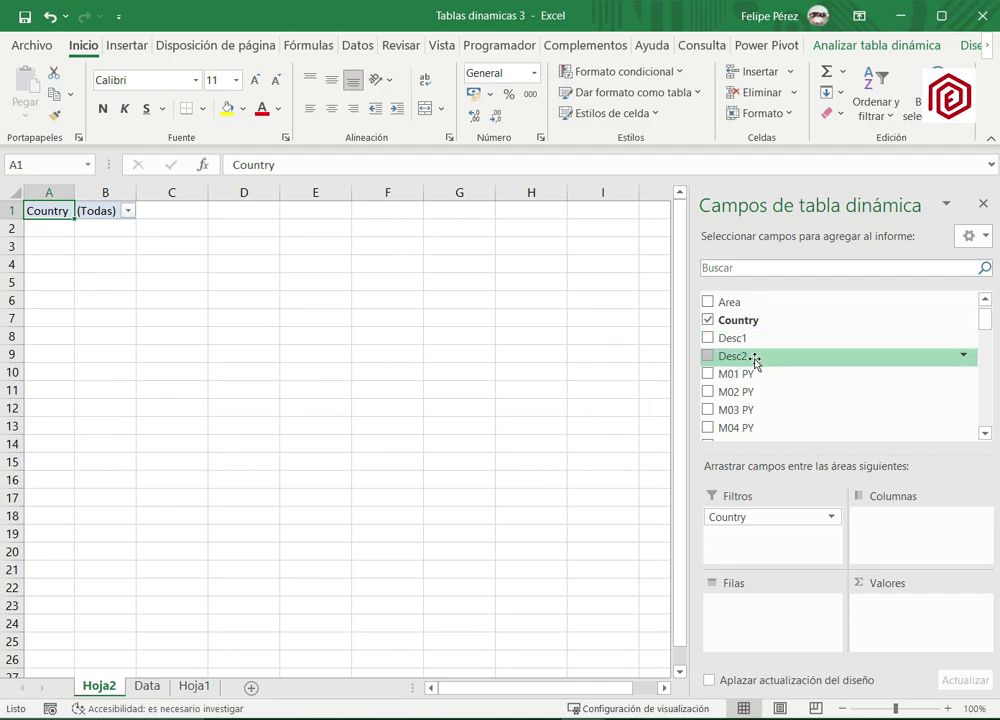
{"action": "left_click_drag", "start_coordinate": [755, 362], "coordinate": [760, 605]}
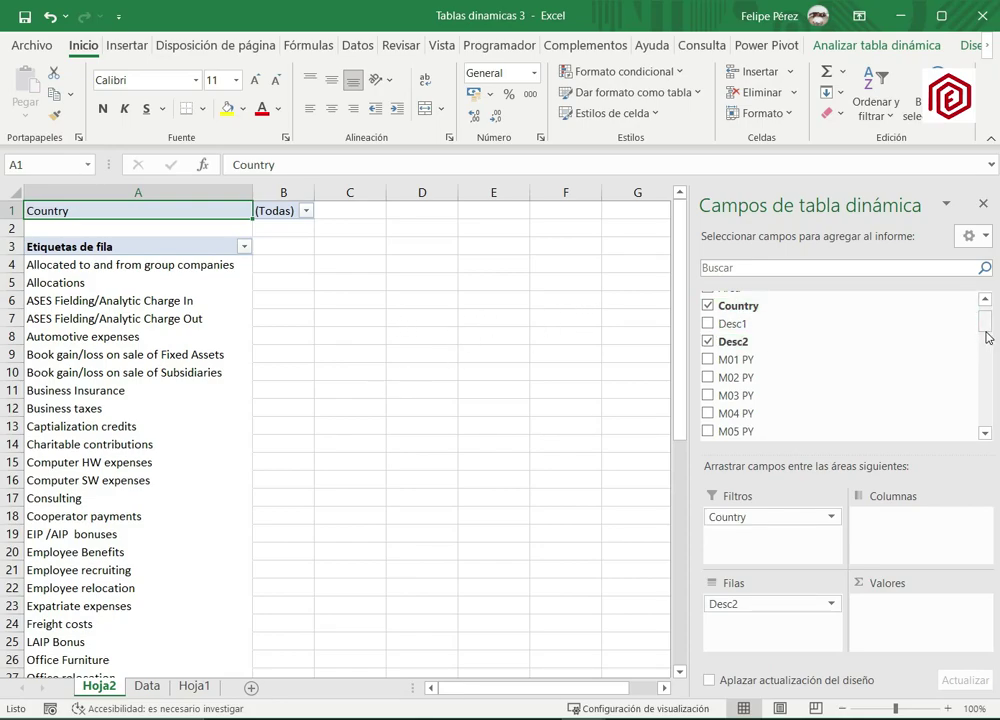
Add FY PY to the pivot table's values as a sum and look over the expense rows.
{"action": "left_click_drag", "start_coordinate": [986, 331], "coordinate": [987, 364]}
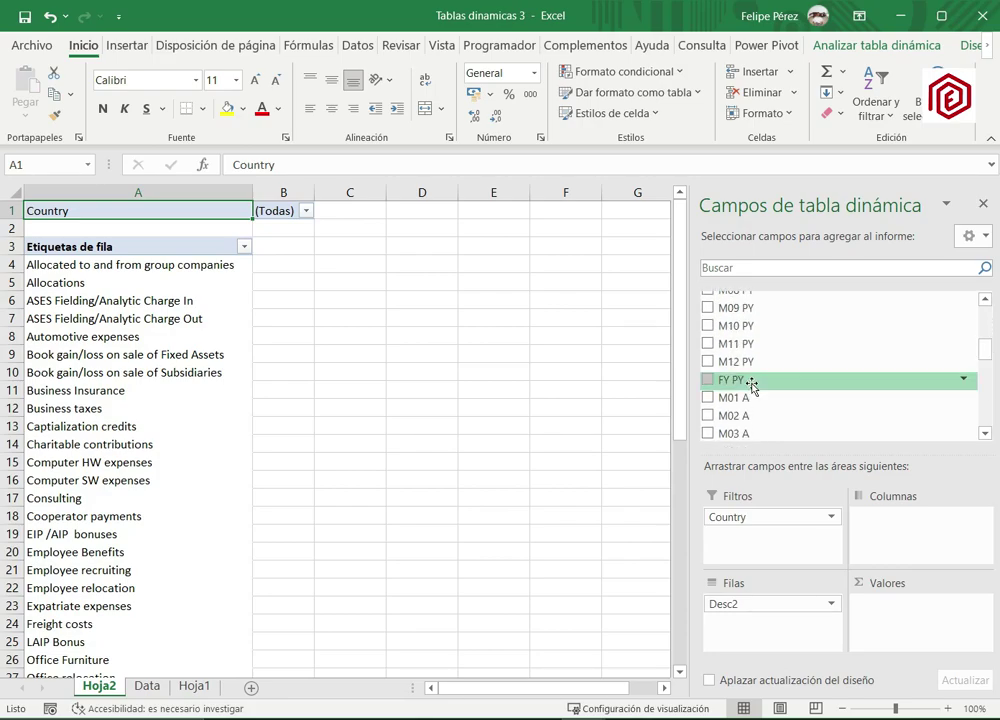
{"action": "left_click_drag", "start_coordinate": [750, 384], "coordinate": [870, 606]}
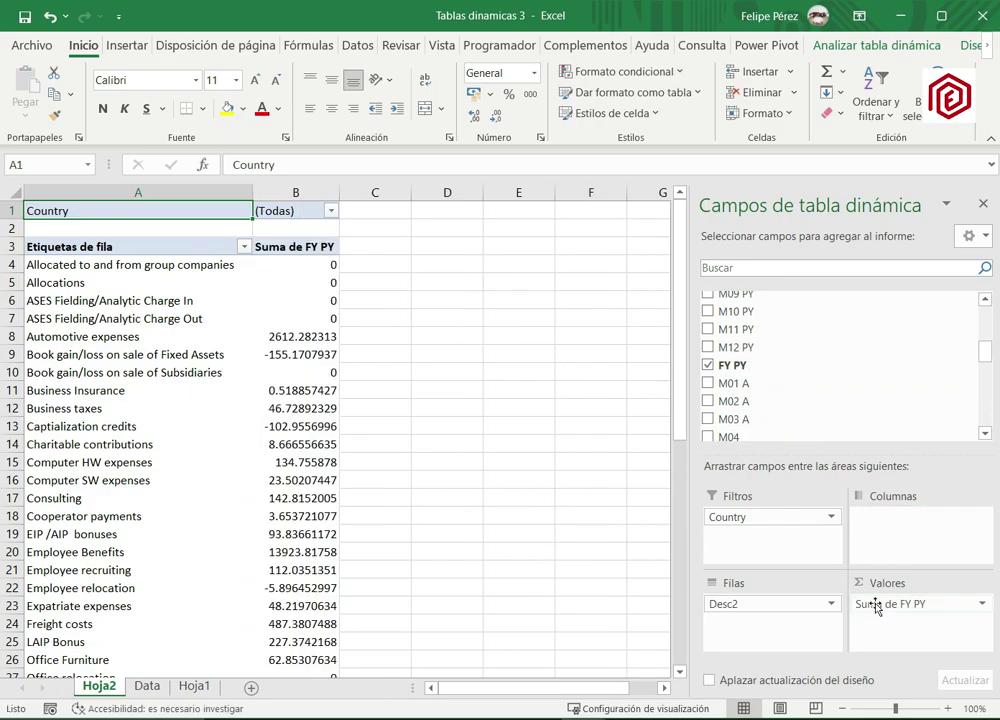
{"action": "left_click", "coordinate": [359, 409]}
{"action": "scroll", "coordinate": [360, 409], "scroll_direction": "down", "scroll_amount": 5}
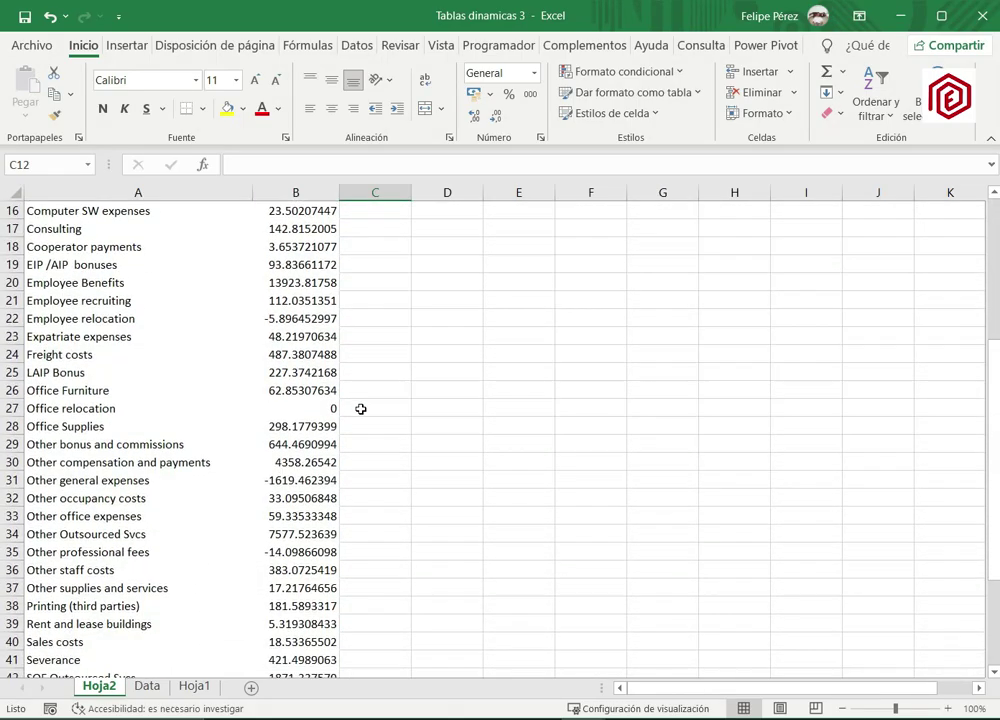
{"action": "scroll", "coordinate": [360, 409], "scroll_direction": "down", "scroll_amount": 5}
{"action": "scroll", "coordinate": [360, 409], "scroll_direction": "up", "scroll_amount": 10}
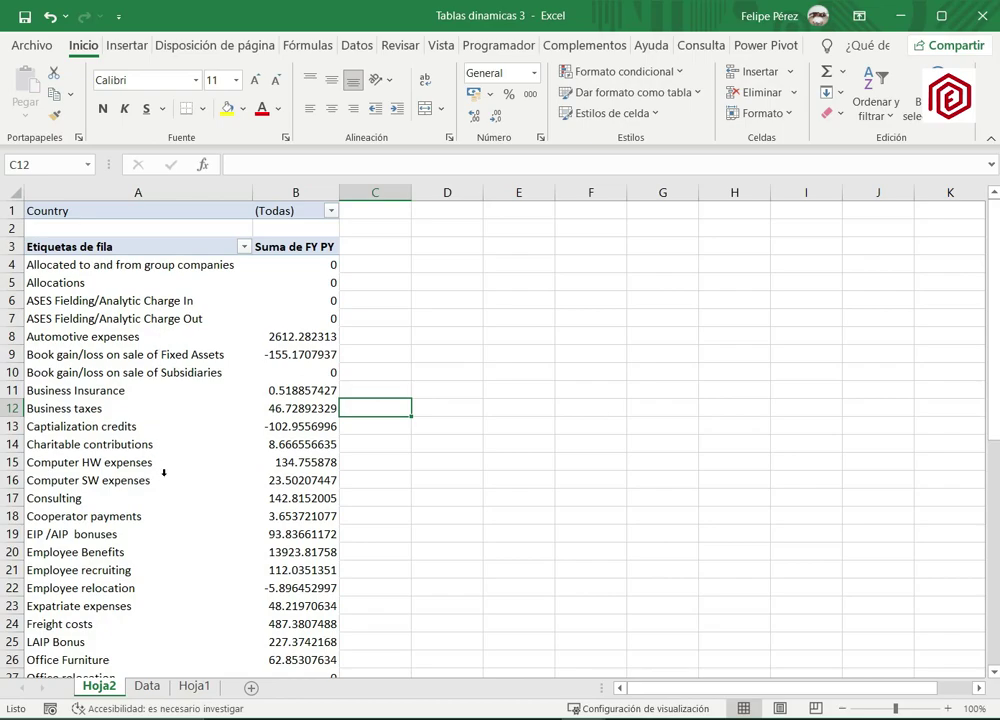
{"action": "scroll", "coordinate": [163, 472], "scroll_direction": "down", "scroll_amount": 4}
{"action": "scroll", "coordinate": [163, 472], "scroll_direction": "up", "scroll_amount": 4}
Filter the Desc2 row labels so only Wages and salaries is included.
{"action": "left_click", "coordinate": [268, 299]}
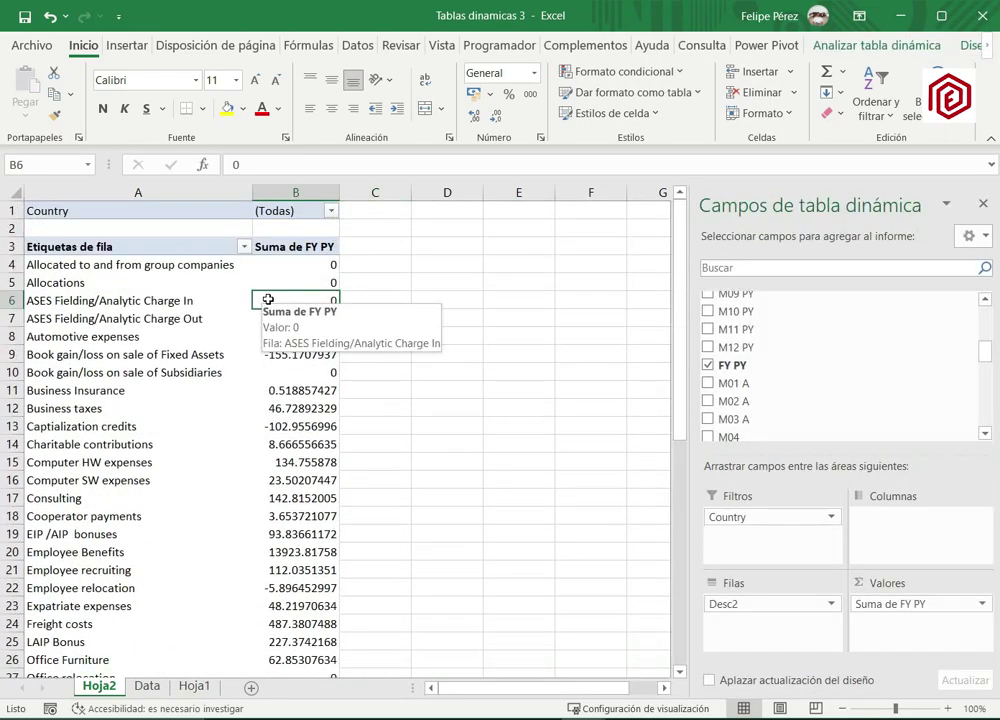
{"action": "left_click", "coordinate": [244, 247]}
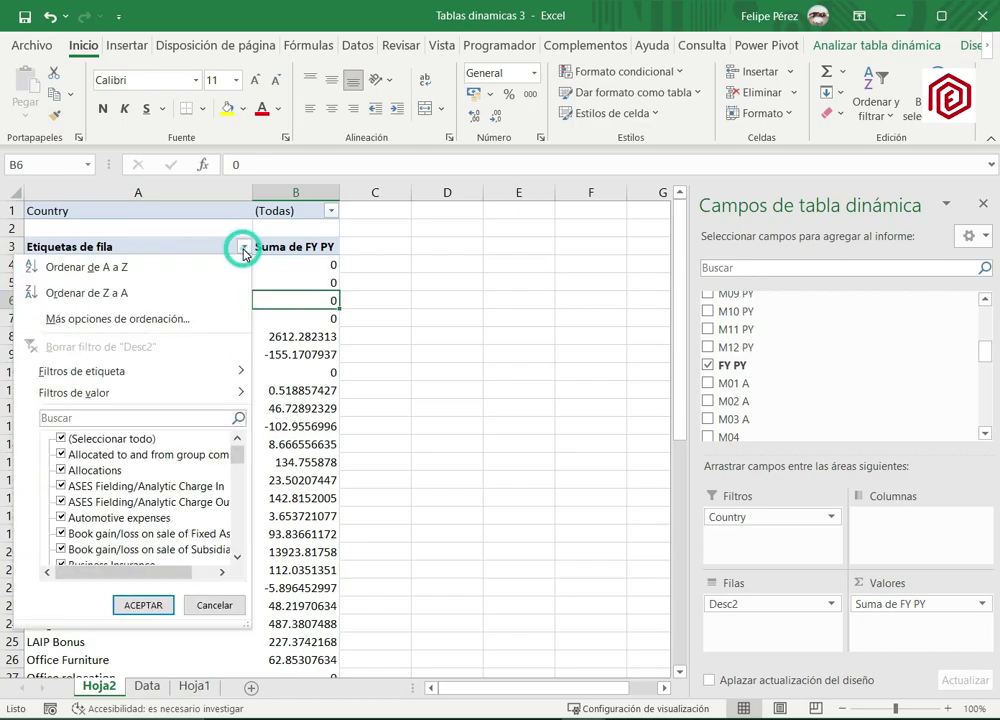
{"action": "left_click", "coordinate": [60, 440]}
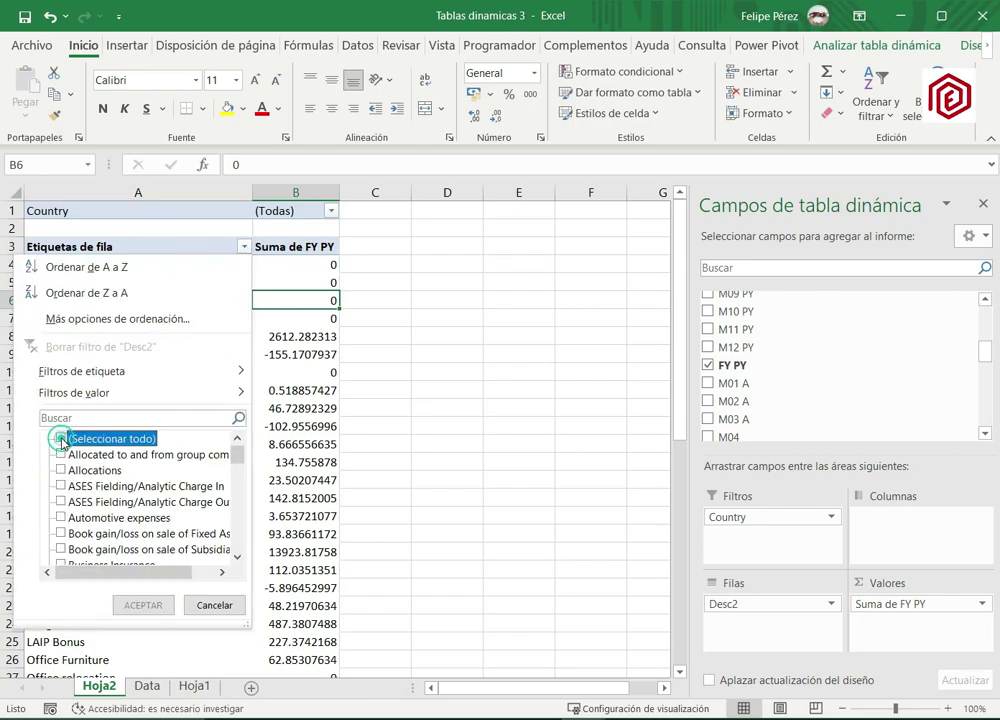
{"action": "left_click_drag", "start_coordinate": [237, 455], "coordinate": [232, 549]}
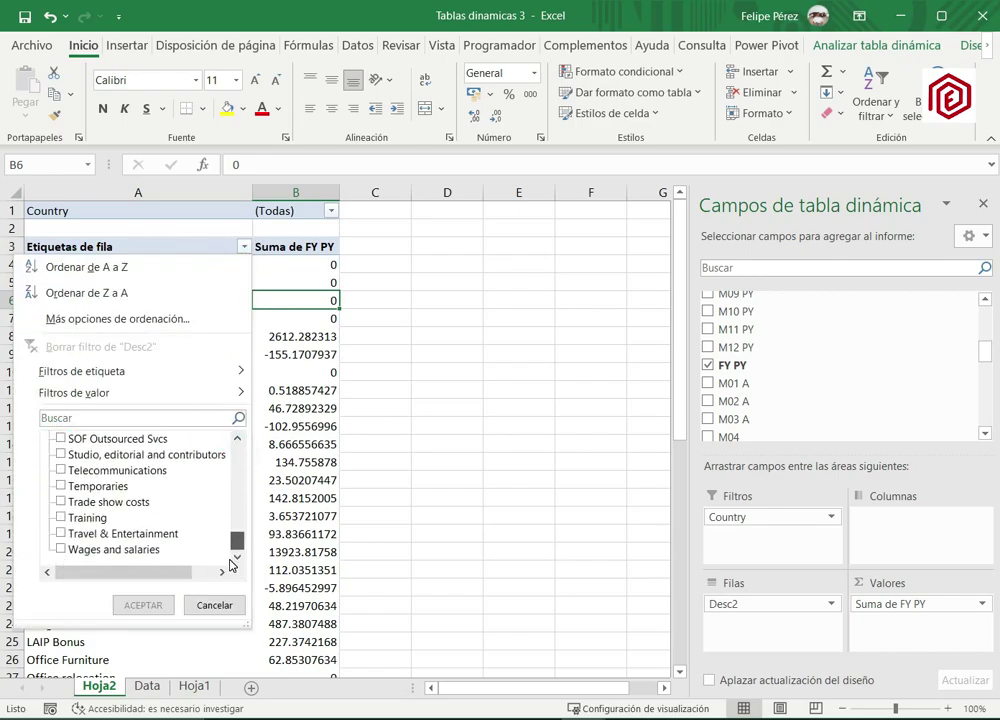
{"action": "left_click", "coordinate": [61, 550]}
{"action": "left_click", "coordinate": [143, 605]}
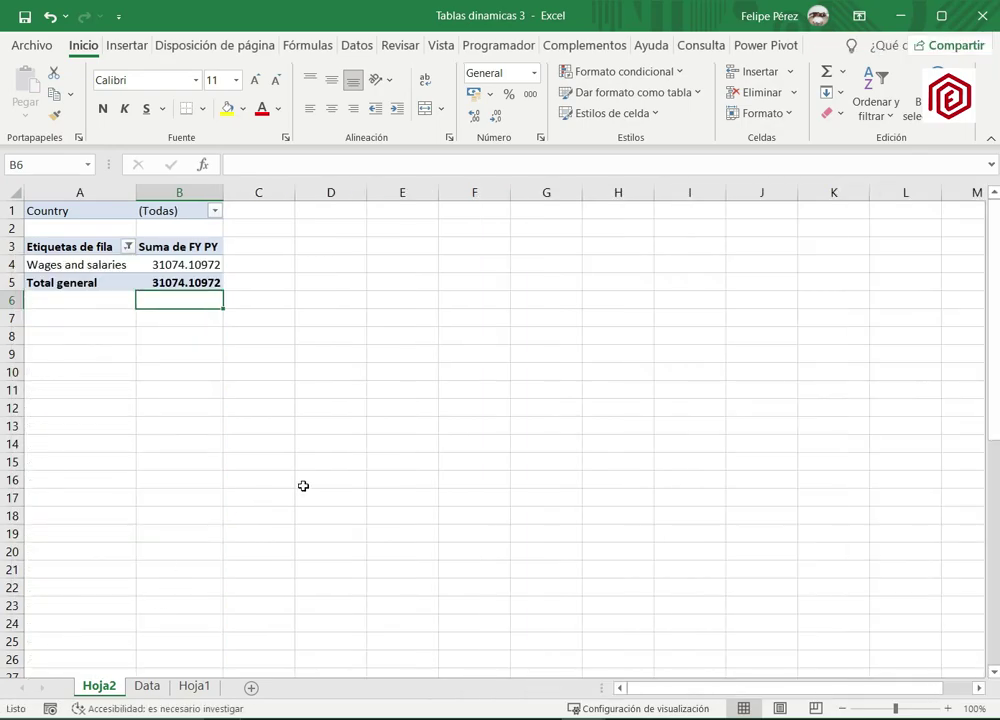
Move the Country field from the report filter to the rows above Desc2 and look over the country breakdown.
{"action": "mouse_move", "coordinate": [180, 270]}
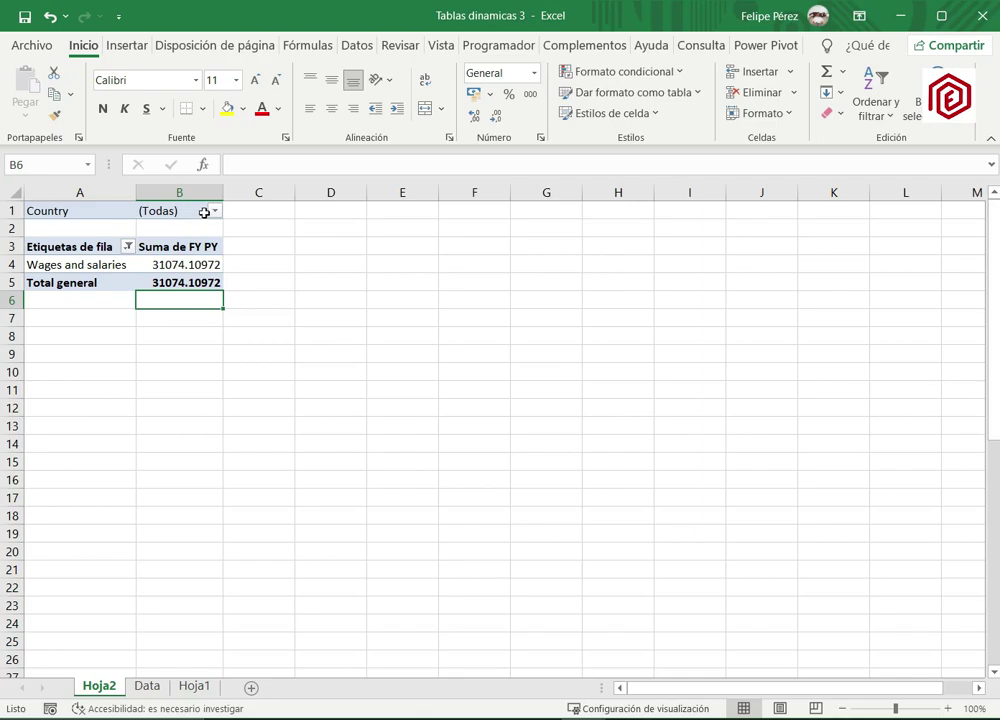
{"action": "left_click", "coordinate": [157, 262]}
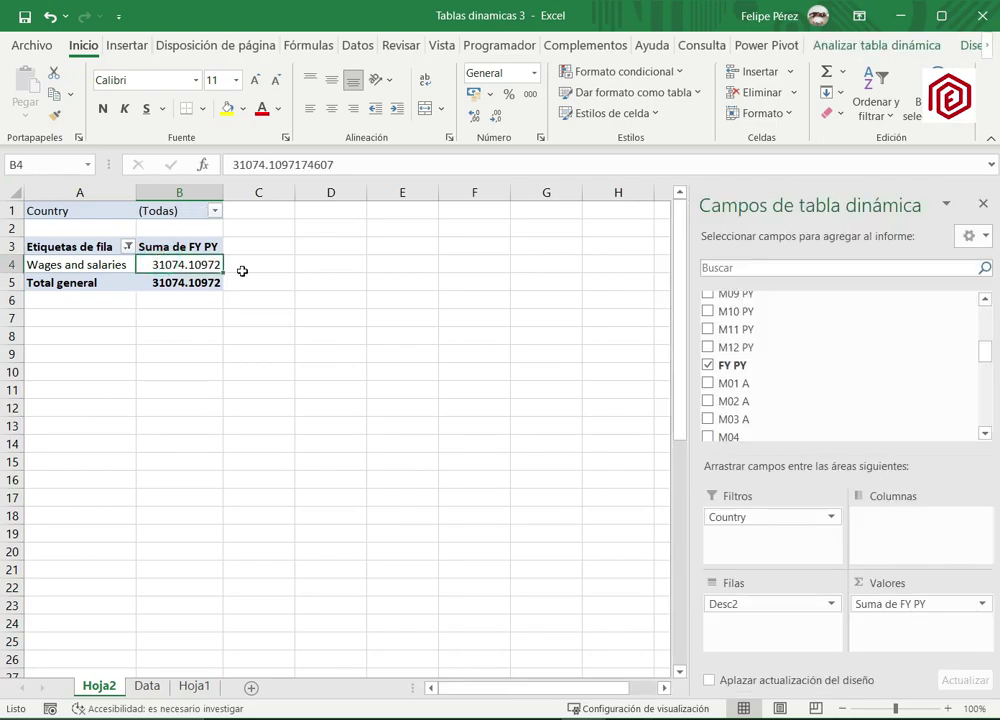
{"action": "left_click_drag", "start_coordinate": [732, 524], "coordinate": [752, 604]}
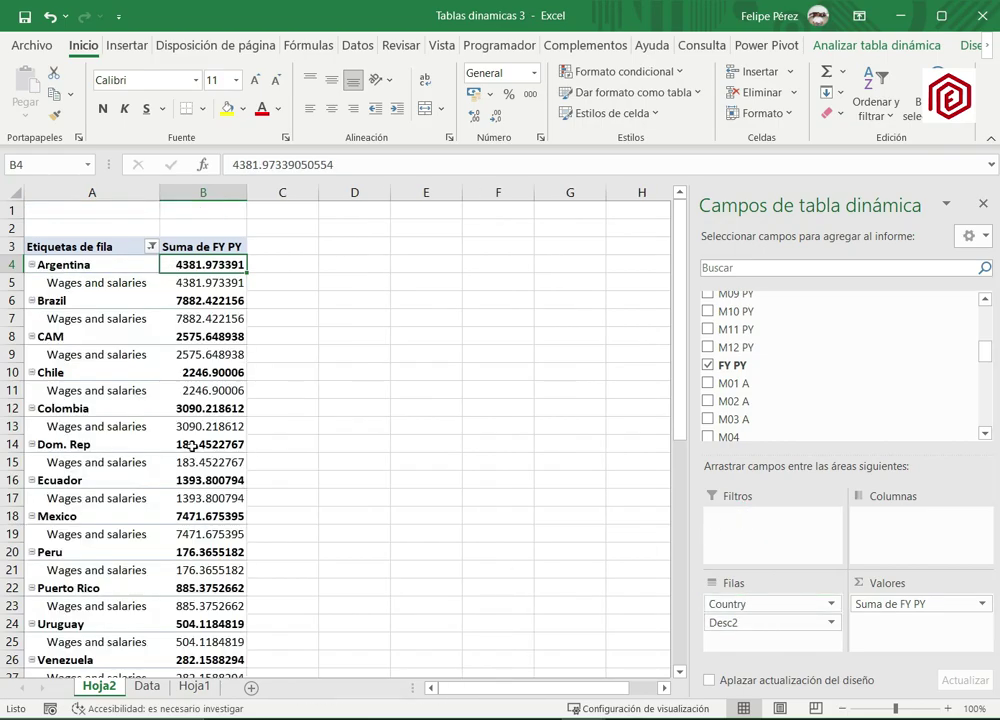
{"action": "scroll", "coordinate": [193, 447], "scroll_direction": "down", "scroll_amount": 3}
{"action": "scroll", "coordinate": [193, 447], "scroll_direction": "up", "scroll_amount": 3}
Move the Country field from the rows to the pivot table's columns.
{"action": "left_click_drag", "start_coordinate": [781, 609], "coordinate": [896, 541]}
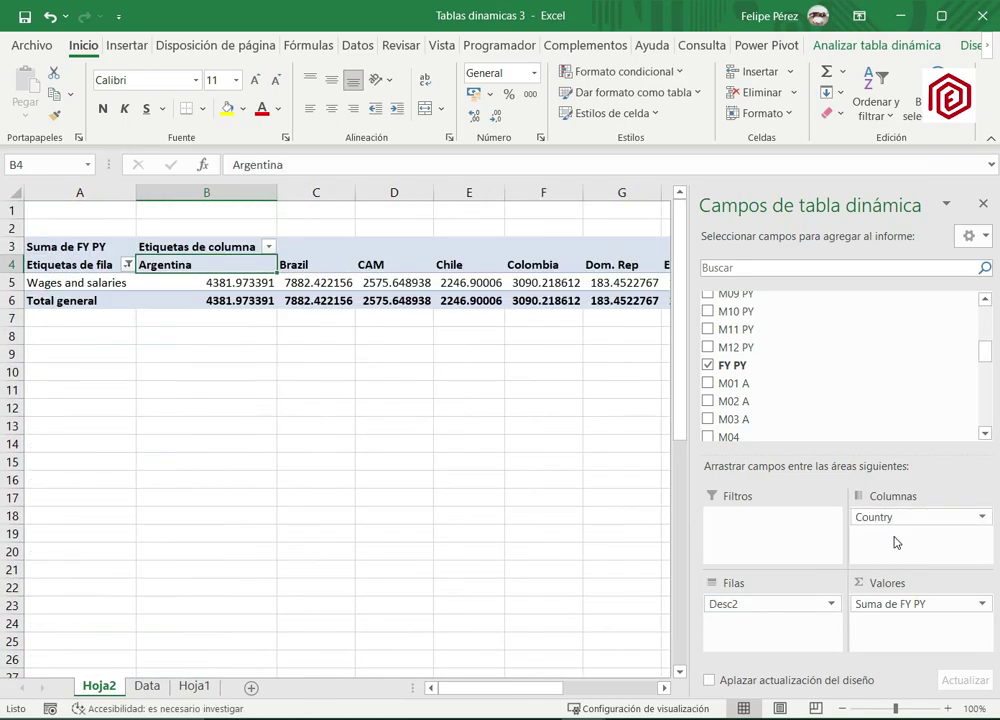
{"action": "left_click", "coordinate": [228, 336]}
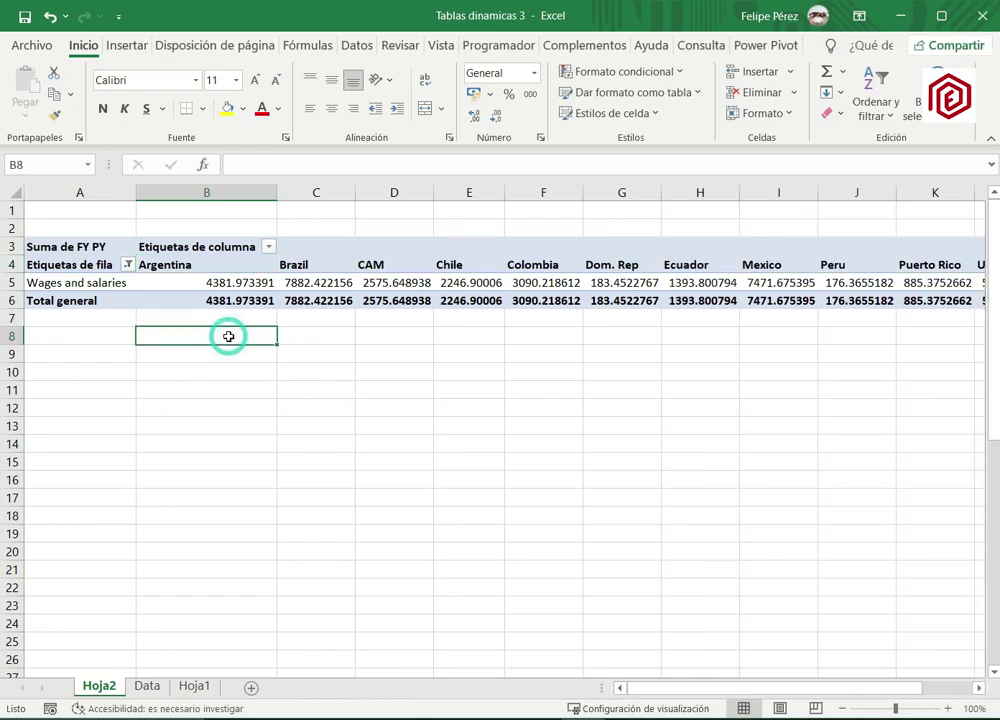
Examine the Wages and salaries figures across all country columns through to the grand total and back.
{"action": "key", "text": "Right"}
{"action": "key", "text": "Right"}
{"action": "key", "text": "Right"}
{"action": "key", "text": "Right"}
{"action": "key", "text": "Right"}
{"action": "key", "text": "Right"}
{"action": "key", "text": "Right"}
{"action": "key", "text": "Right"}
{"action": "key", "text": "Right"}
{"action": "key", "text": "Right"}
{"action": "key", "text": "Right"}
{"action": "key", "text": "Right"}
{"action": "key", "text": "Right"}
{"action": "key", "text": "Right"}
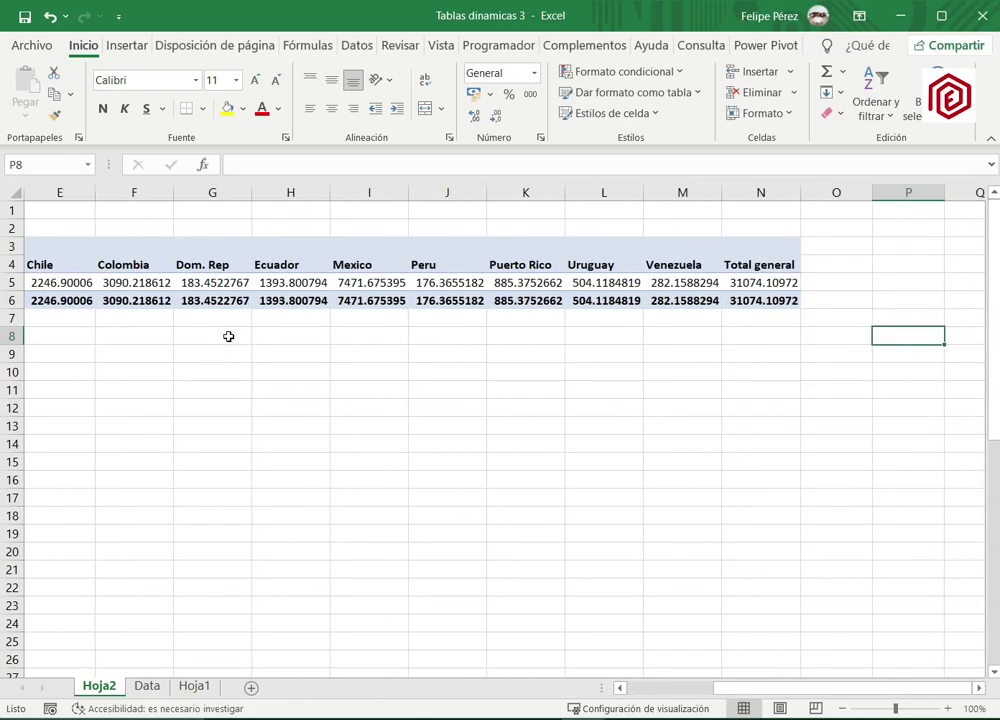
{"action": "key", "text": "Left"}
{"action": "key", "text": "Left"}
{"action": "key", "text": "Left"}
{"action": "key", "text": "Left"}
{"action": "key", "text": "Left"}
{"action": "key", "text": "Left"}
{"action": "key", "text": "Left"}
{"action": "key", "text": "Left"}
{"action": "key", "text": "Left"}
{"action": "key", "text": "Left"}
{"action": "key", "text": "Left"}
{"action": "key", "text": "Left"}
{"action": "key", "text": "Left"}
{"action": "key", "text": "Left"}
{"action": "key", "text": "Left"}
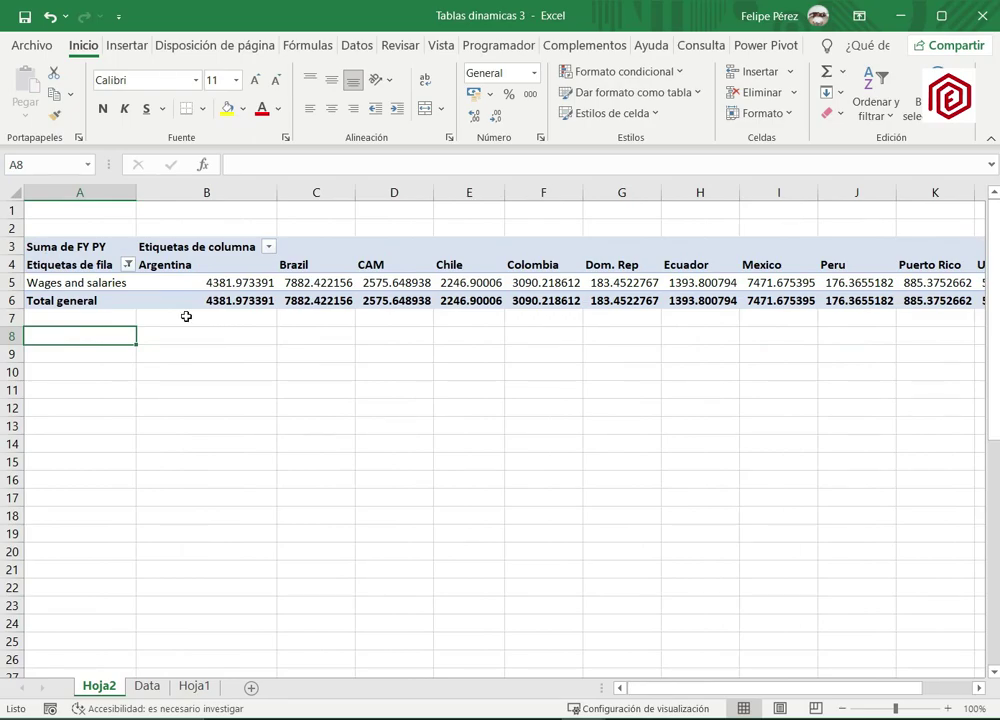
Move the Country field from the columns to the rows below Desc2 and add the Area field as a report filter.
{"action": "left_click", "coordinate": [163, 284]}
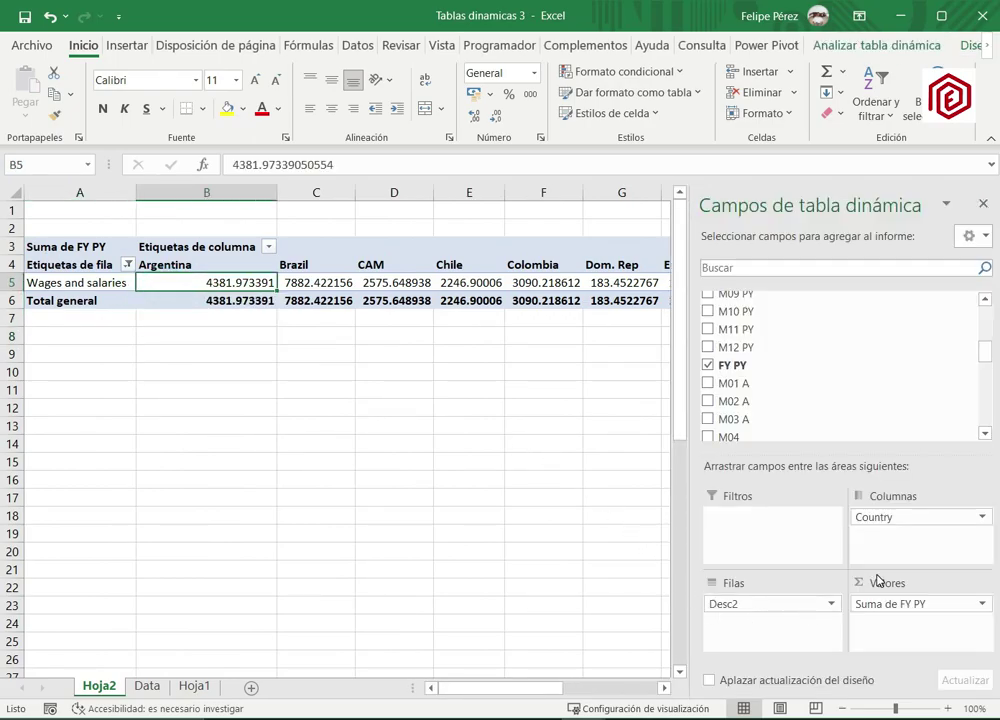
{"action": "left_click_drag", "start_coordinate": [908, 518], "coordinate": [778, 525]}
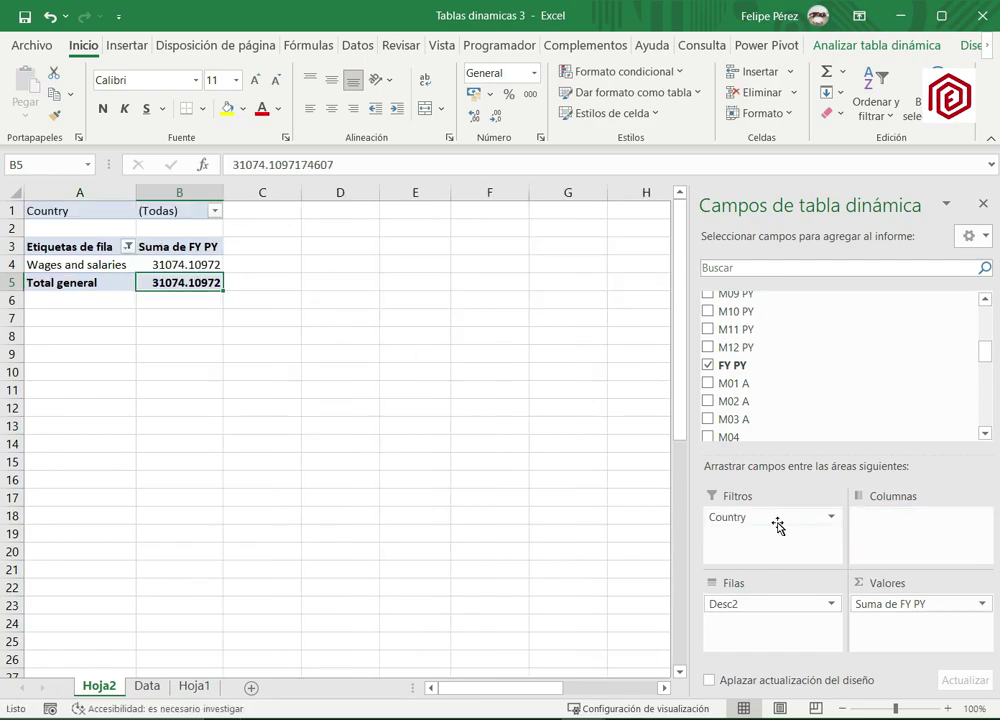
{"action": "scroll", "coordinate": [833, 393], "scroll_direction": "up", "scroll_amount": 5}
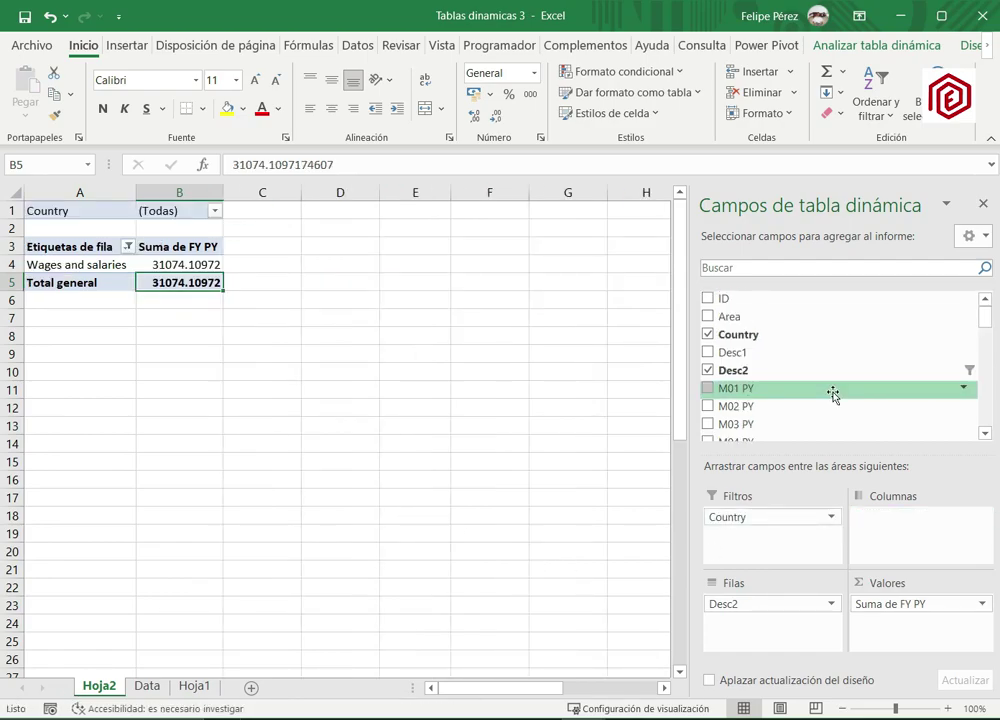
{"action": "left_click_drag", "start_coordinate": [770, 316], "coordinate": [748, 618]}
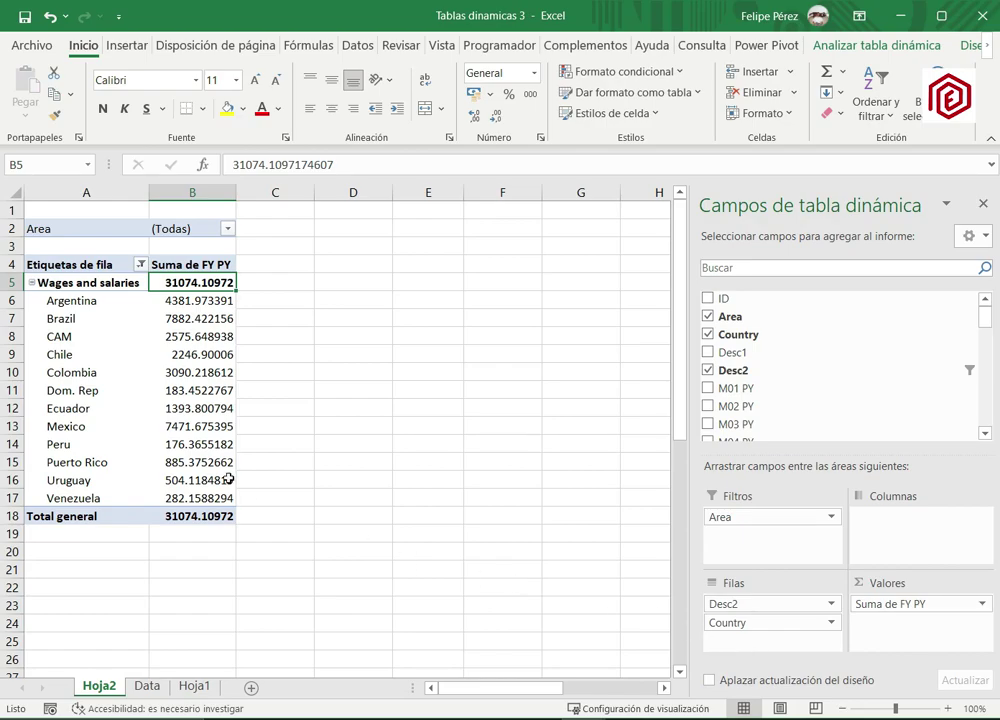
{"action": "left_click", "coordinate": [105, 283]}
{"action": "left_click_drag", "start_coordinate": [98, 306], "coordinate": [80, 496]}
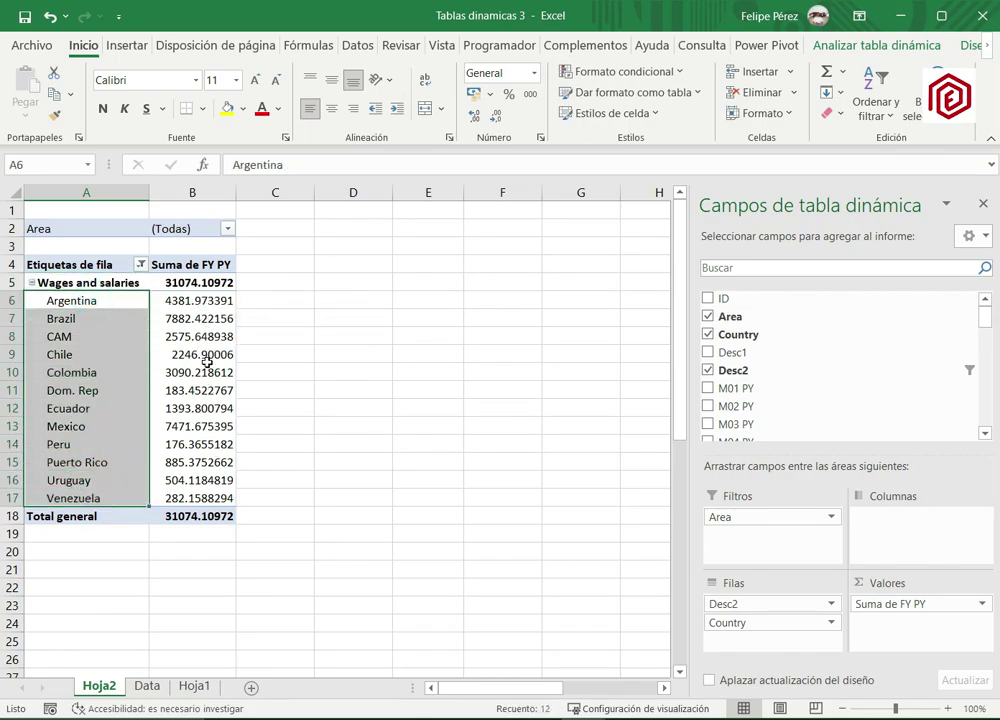
{"action": "left_click", "coordinate": [302, 437]}
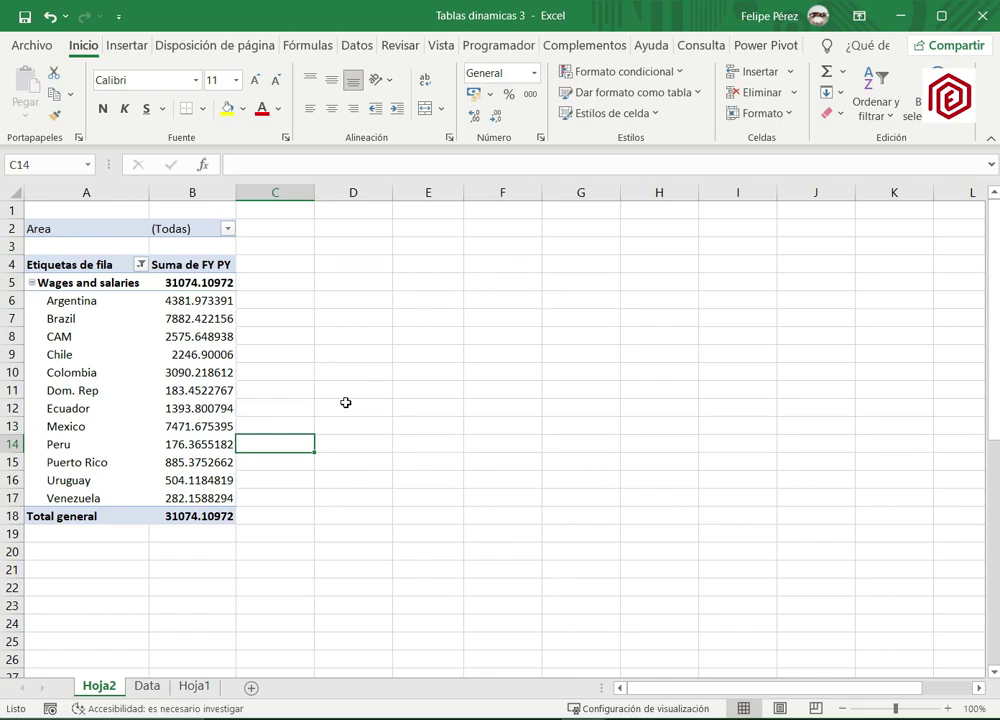
Copy the whole pivot table in A2:B18, including its Area filter, and paste the copy at cell D2.
{"action": "left_click_drag", "start_coordinate": [76, 228], "coordinate": [196, 529]}
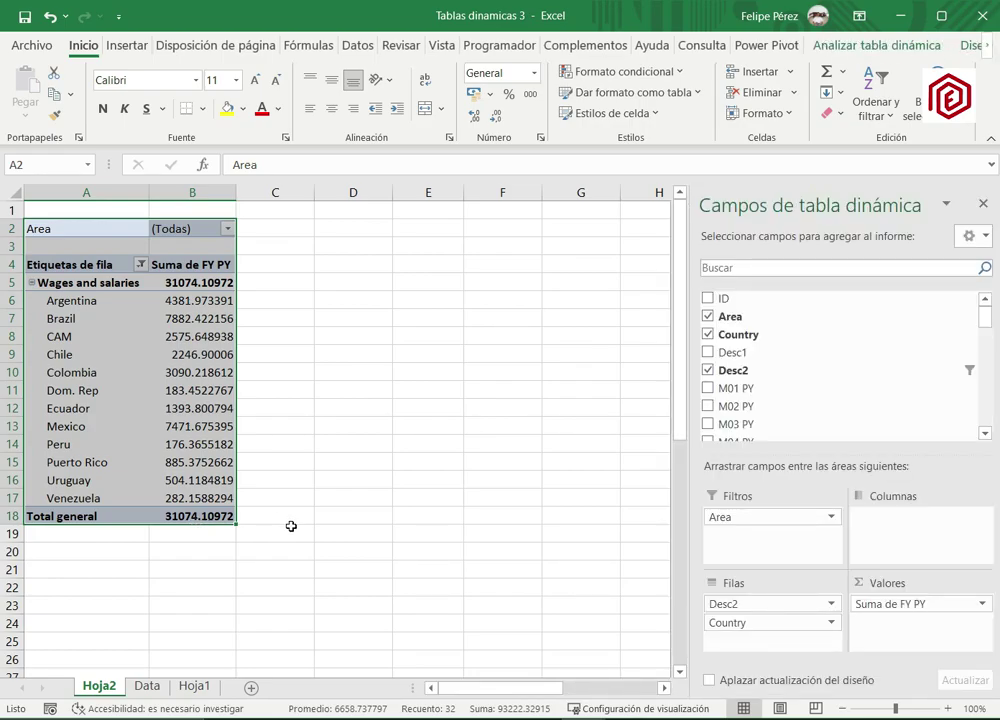
{"action": "key", "text": "ctrl+c"}
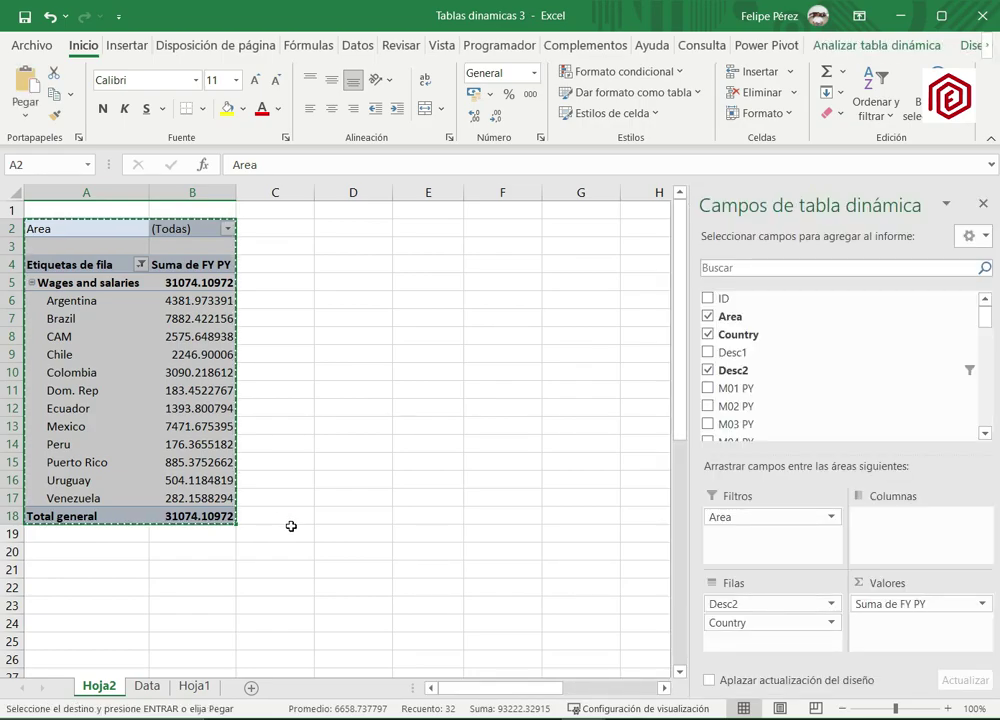
{"action": "left_click", "coordinate": [364, 229]}
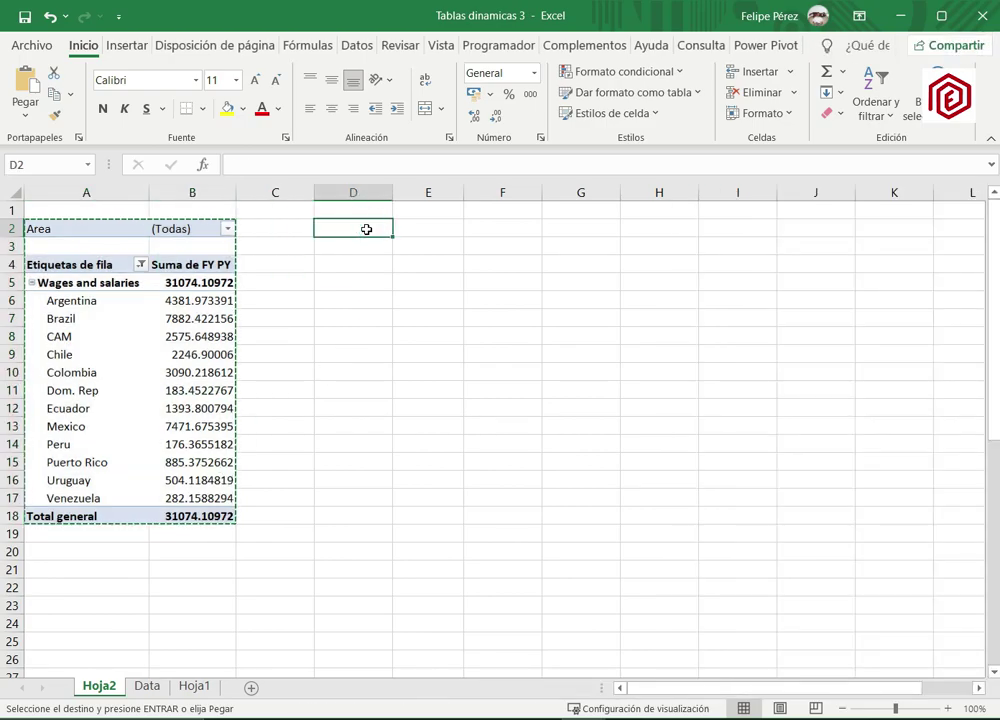
{"action": "key", "text": "ctrl+v"}
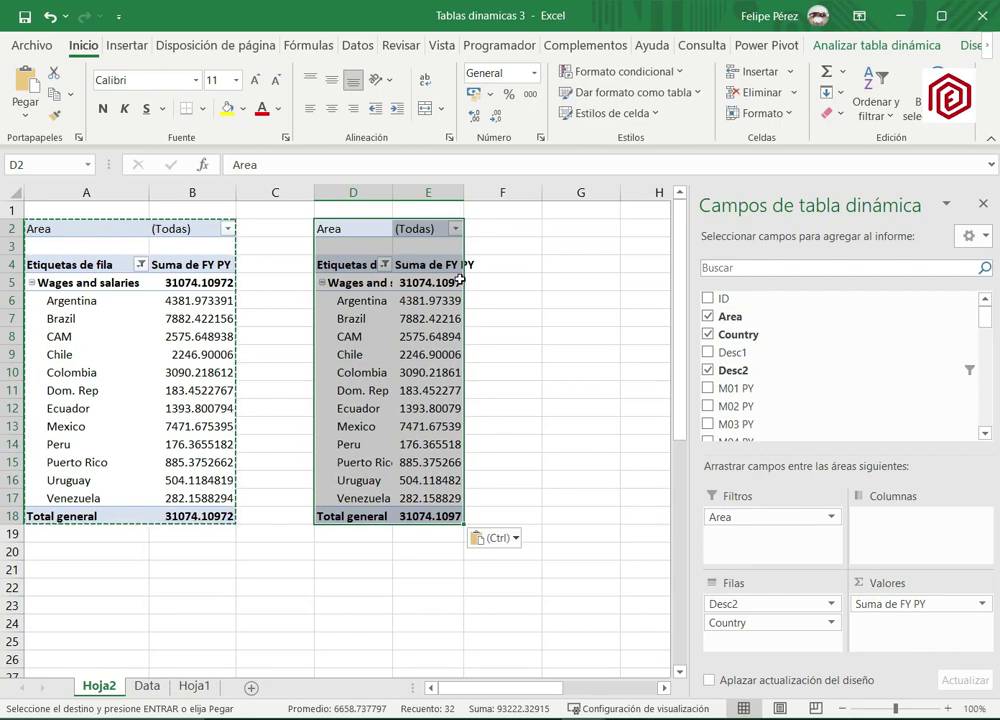
Widen columns D and E to fit the pasted pivot table's labels and values, and clear the copy selection.
{"action": "left_click_drag", "start_coordinate": [463, 191], "coordinate": [504, 191]}
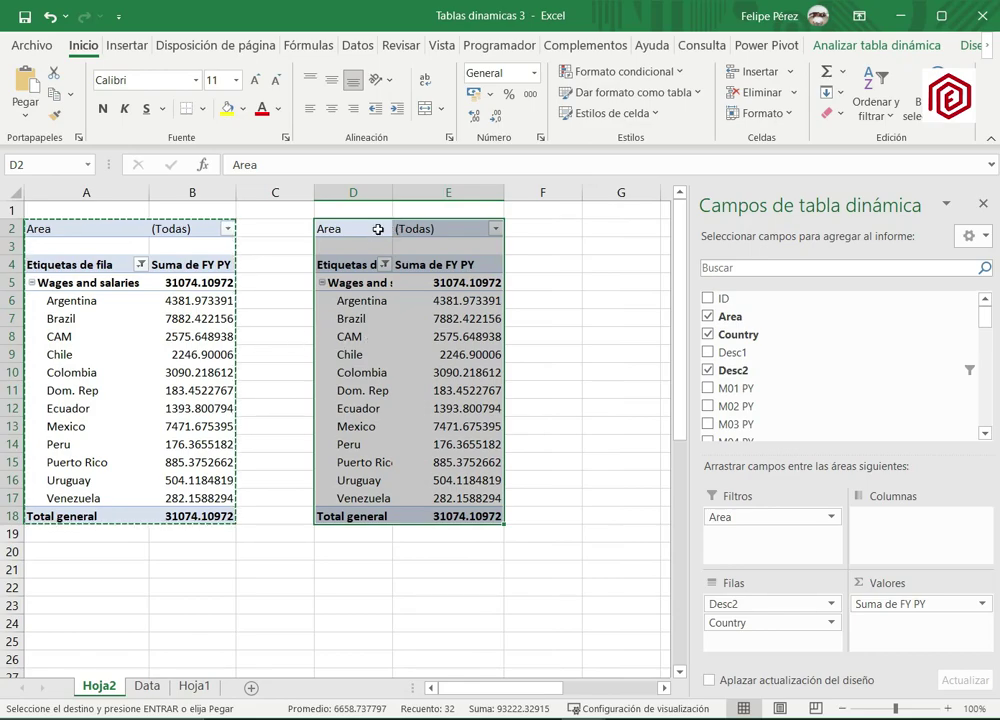
{"action": "left_click_drag", "start_coordinate": [392, 192], "coordinate": [447, 195]}
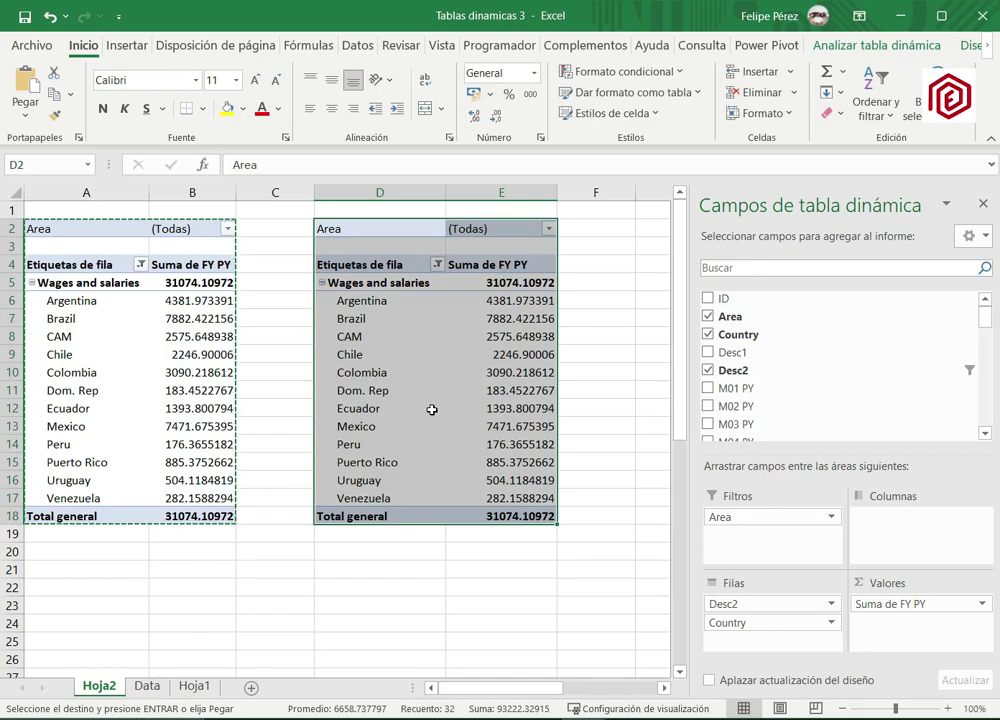
{"action": "left_click", "coordinate": [292, 316]}
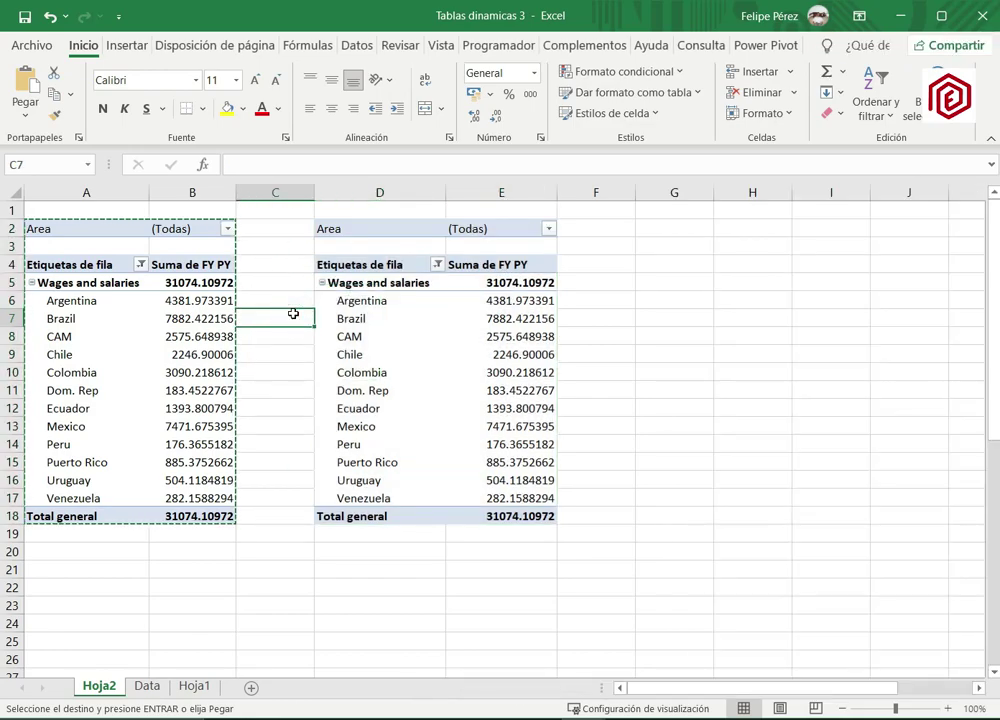
{"action": "key", "text": "Escape"}
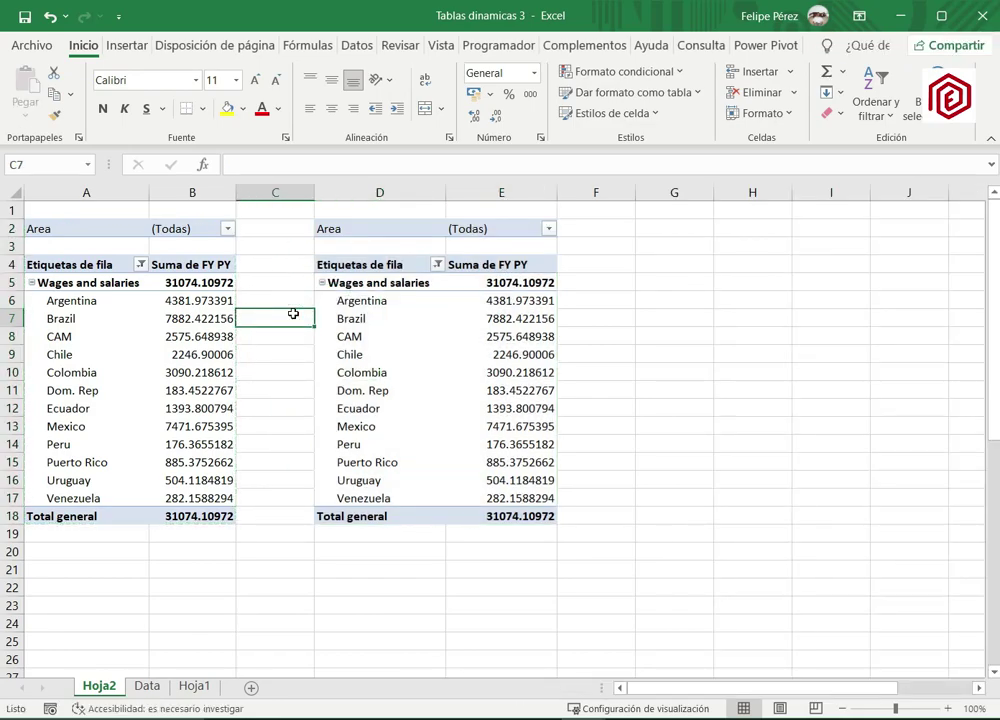
Filter the Desc2 row labels of the copied pivot table so only Travel & Entertainment is included.
{"action": "left_click", "coordinate": [109, 328]}
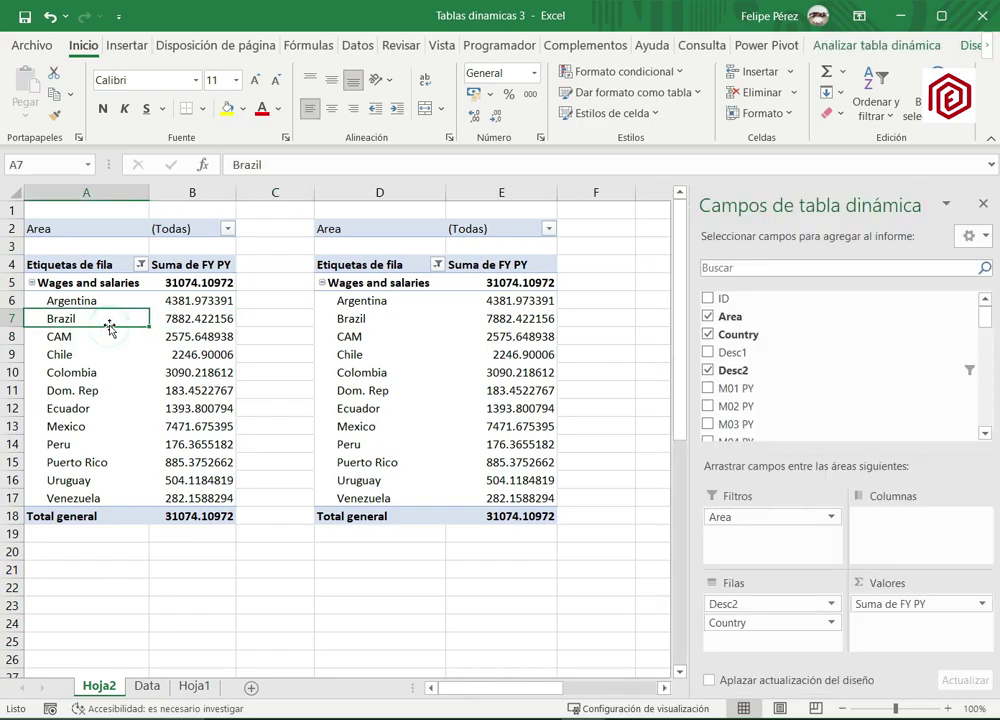
{"action": "left_click", "coordinate": [80, 283]}
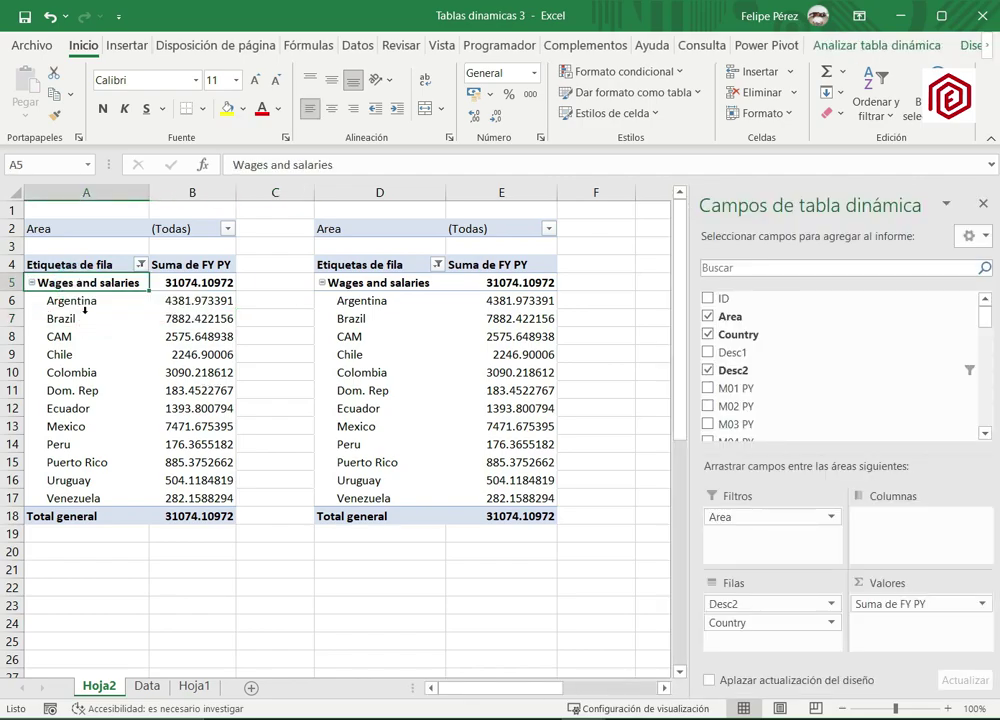
{"action": "left_click", "coordinate": [438, 265]}
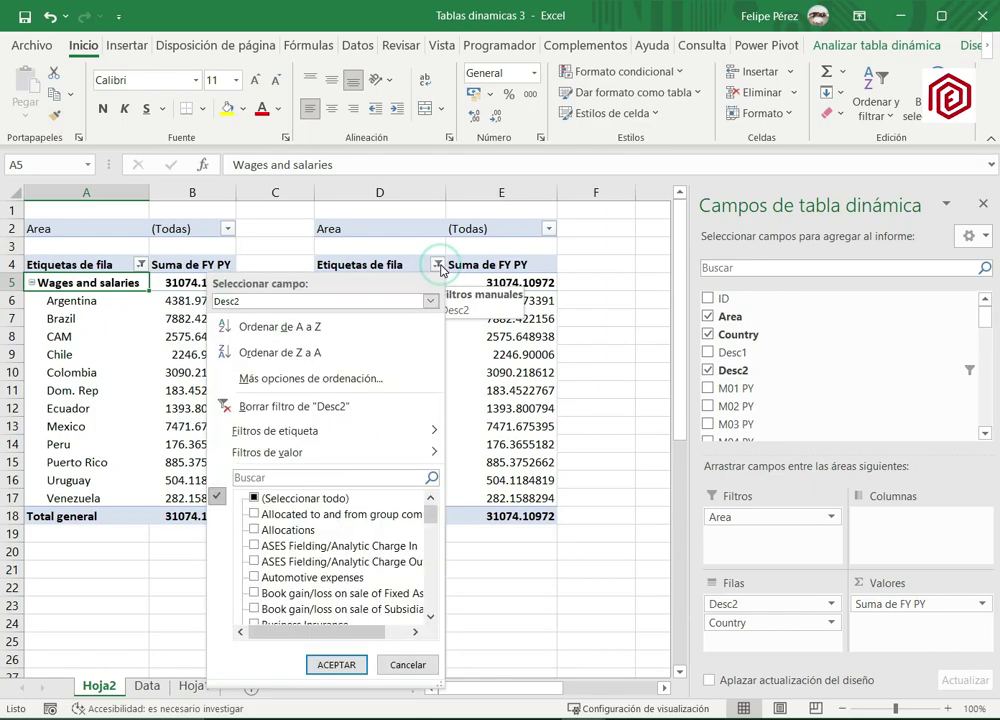
{"action": "left_click", "coordinate": [256, 498]}
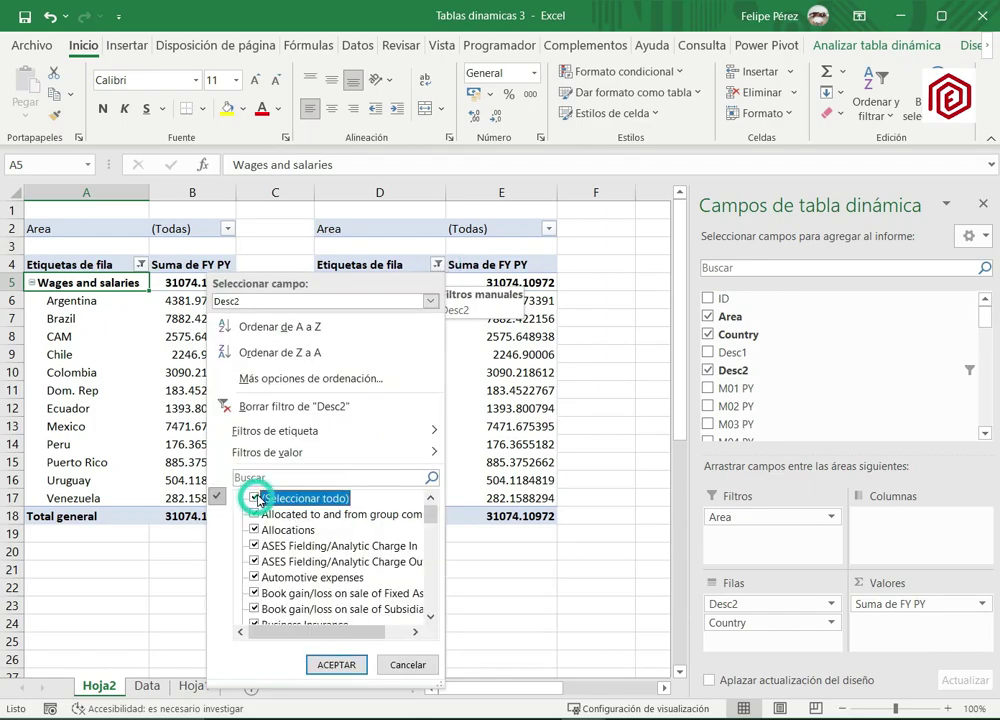
{"action": "left_click", "coordinate": [257, 499]}
{"action": "left_click", "coordinate": [277, 477]}
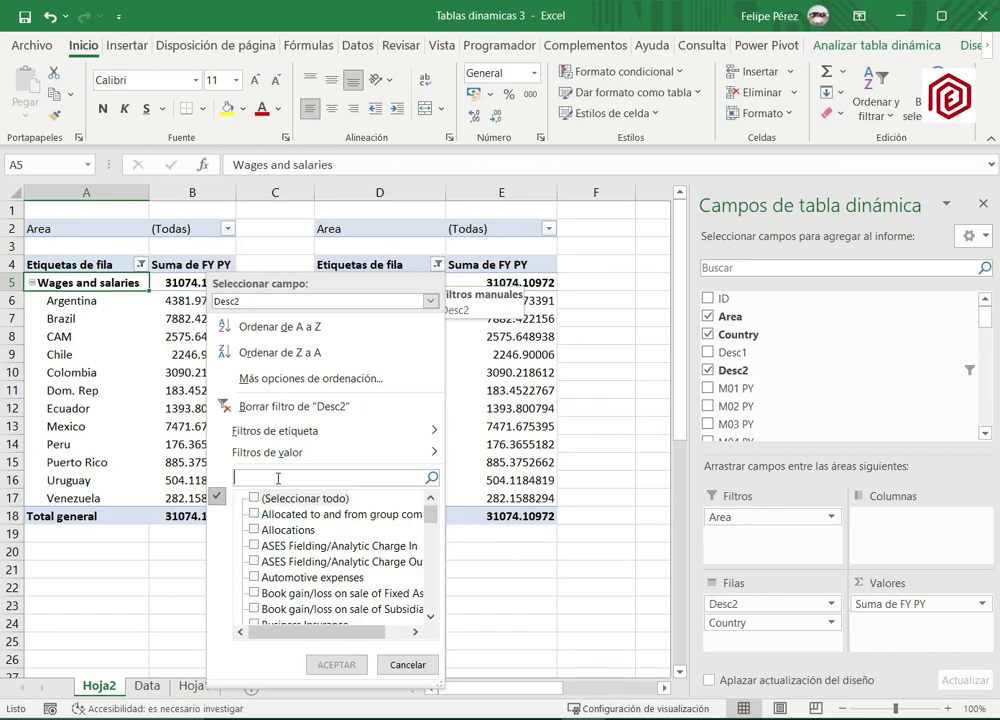
{"action": "type", "text": "t"}
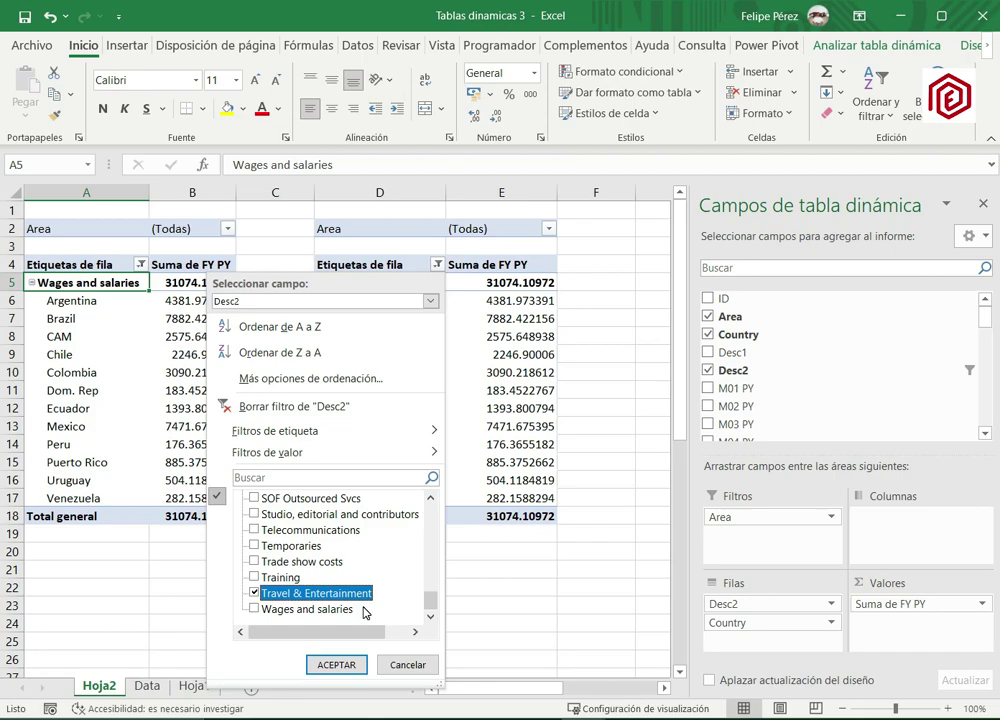
{"action": "left_click", "coordinate": [336, 665]}
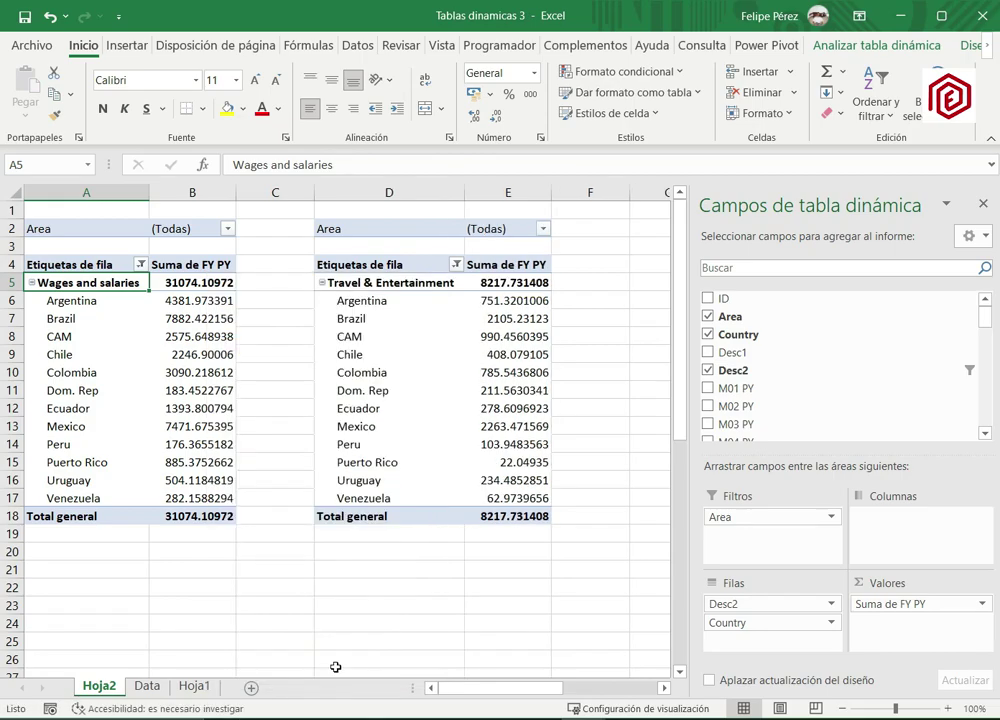
{"action": "left_click", "coordinate": [590, 354]}
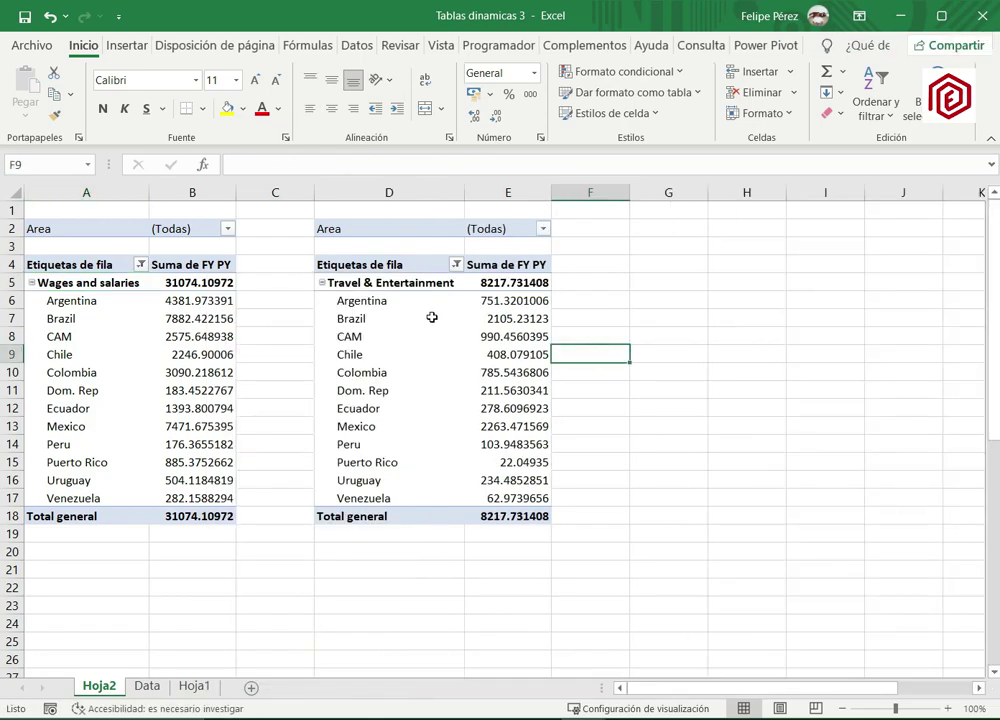
Compare the country figures of the Wages and salaries pivot table with those of the Travel & Entertainment pivot table.
{"action": "left_click", "coordinate": [205, 336]}
{"action": "left_click", "coordinate": [442, 337]}
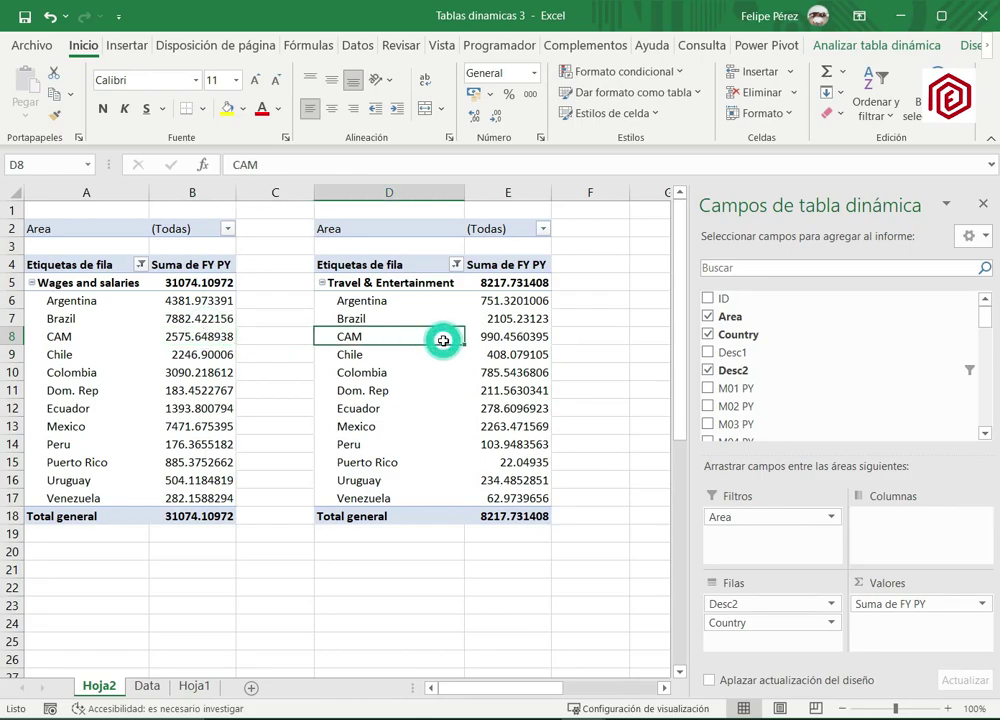
{"action": "left_click", "coordinate": [165, 334]}
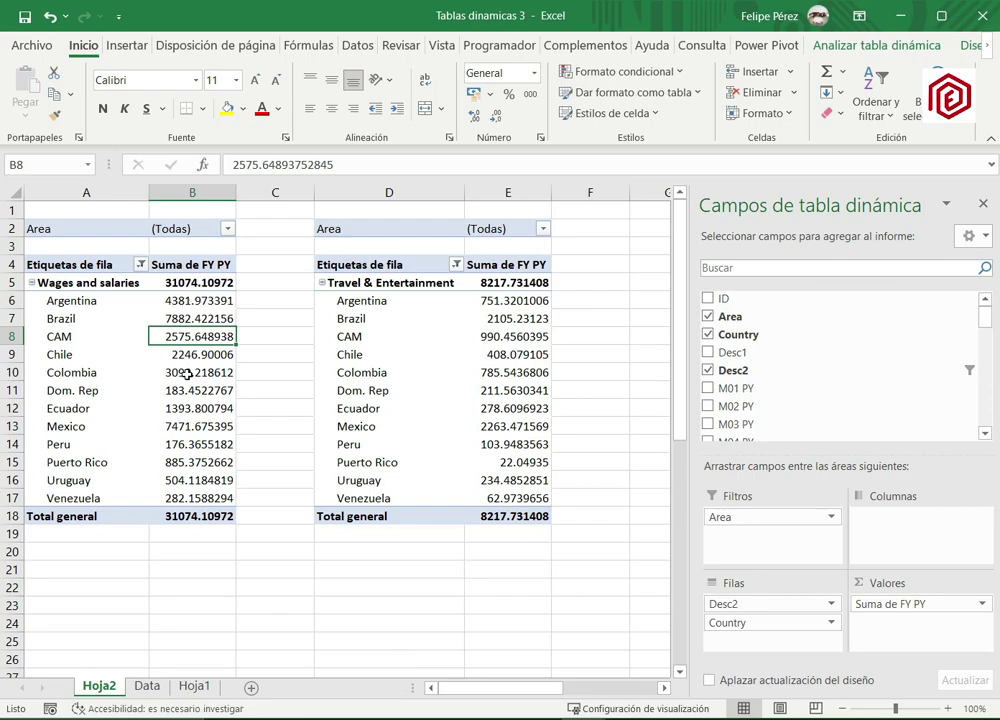
{"action": "left_click", "coordinate": [268, 301]}
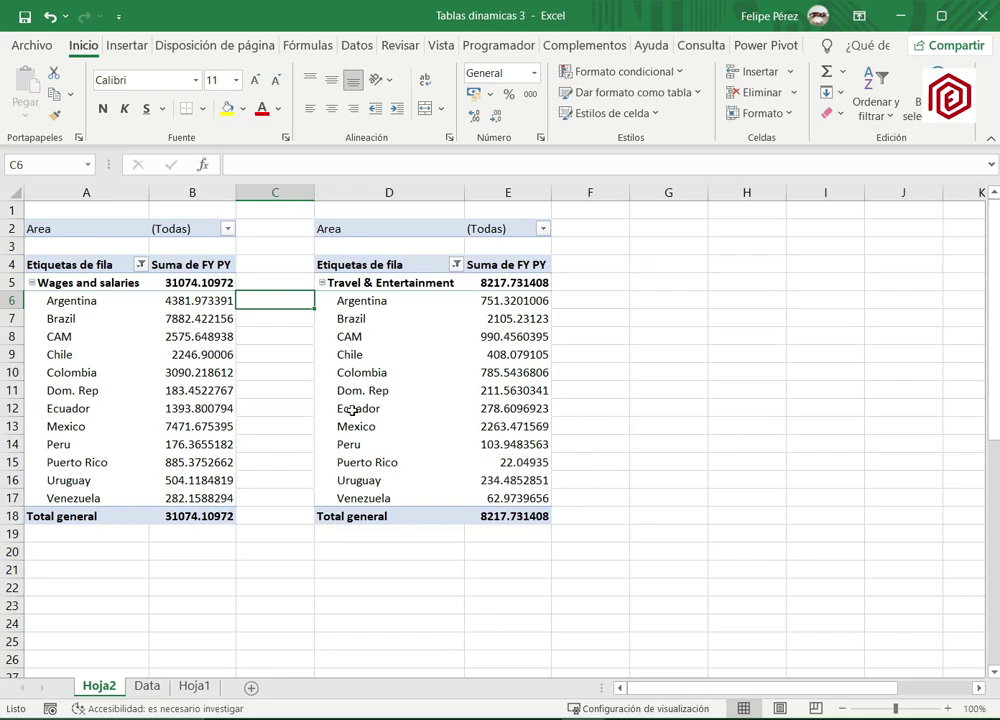
{"action": "left_click", "coordinate": [392, 336]}
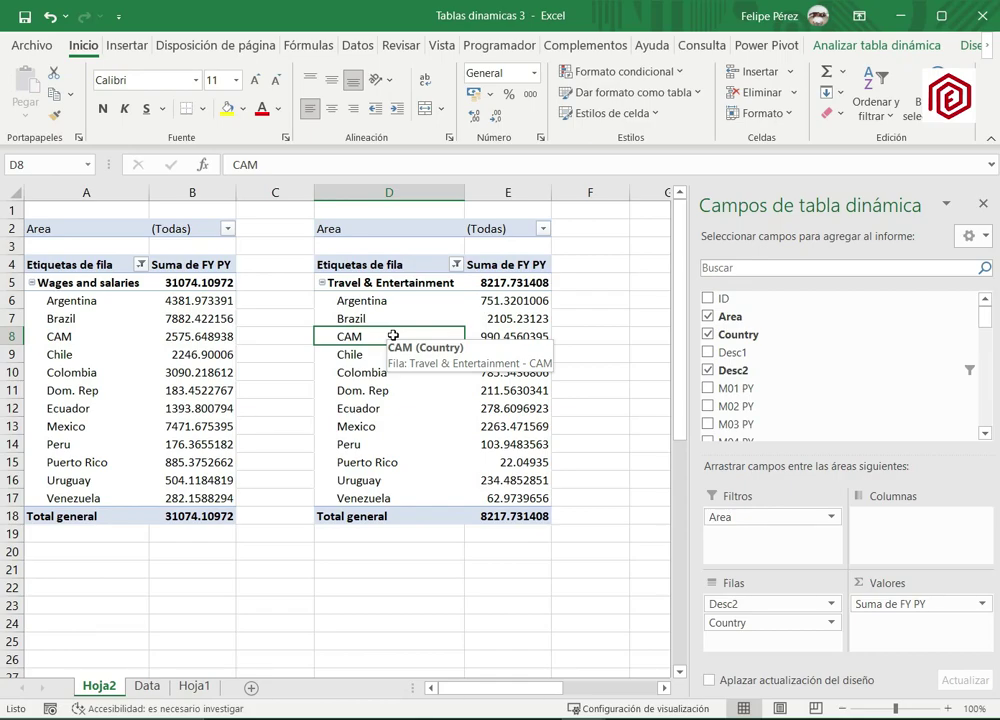
{"action": "left_click", "coordinate": [168, 334]}
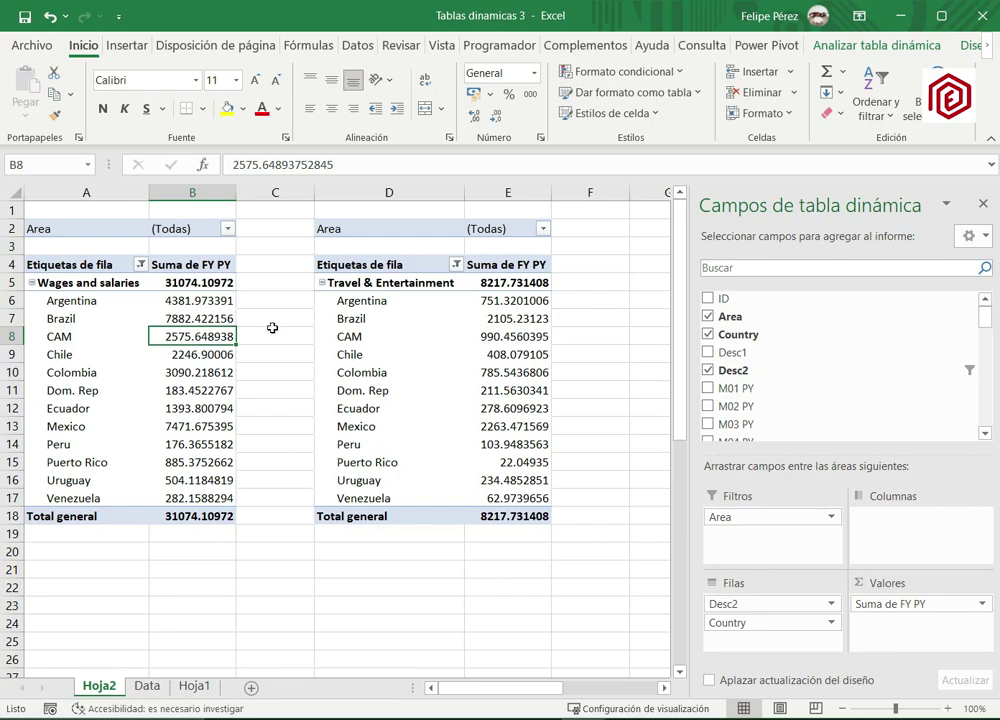
{"action": "left_click", "coordinate": [270, 331]}
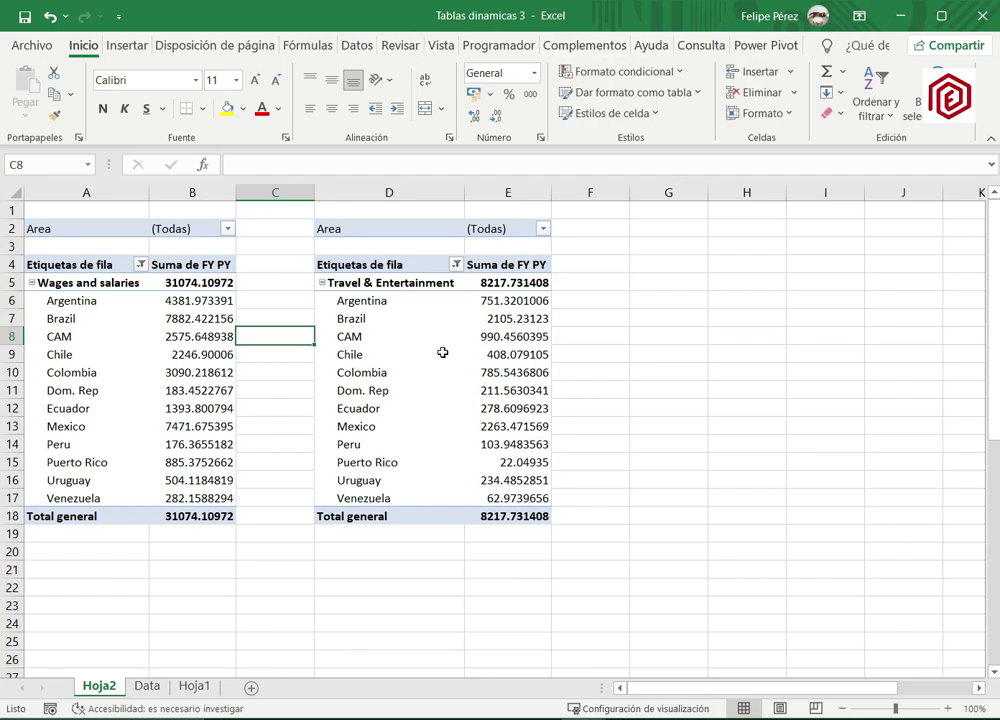
{"action": "left_click", "coordinate": [272, 298]}
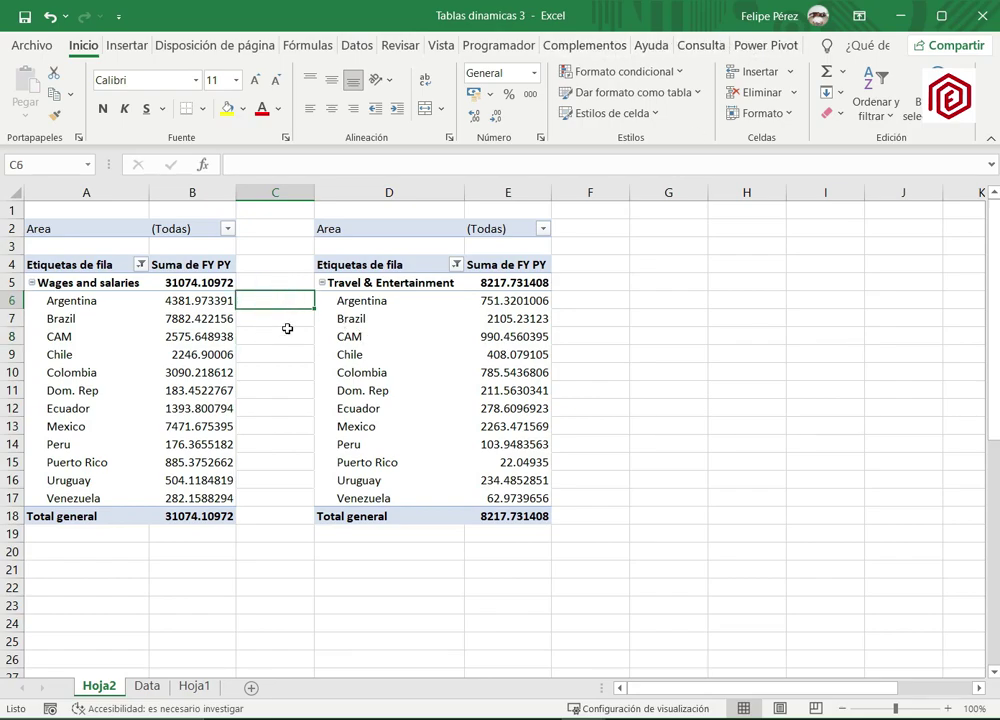
{"action": "left_click", "coordinate": [128, 325]}
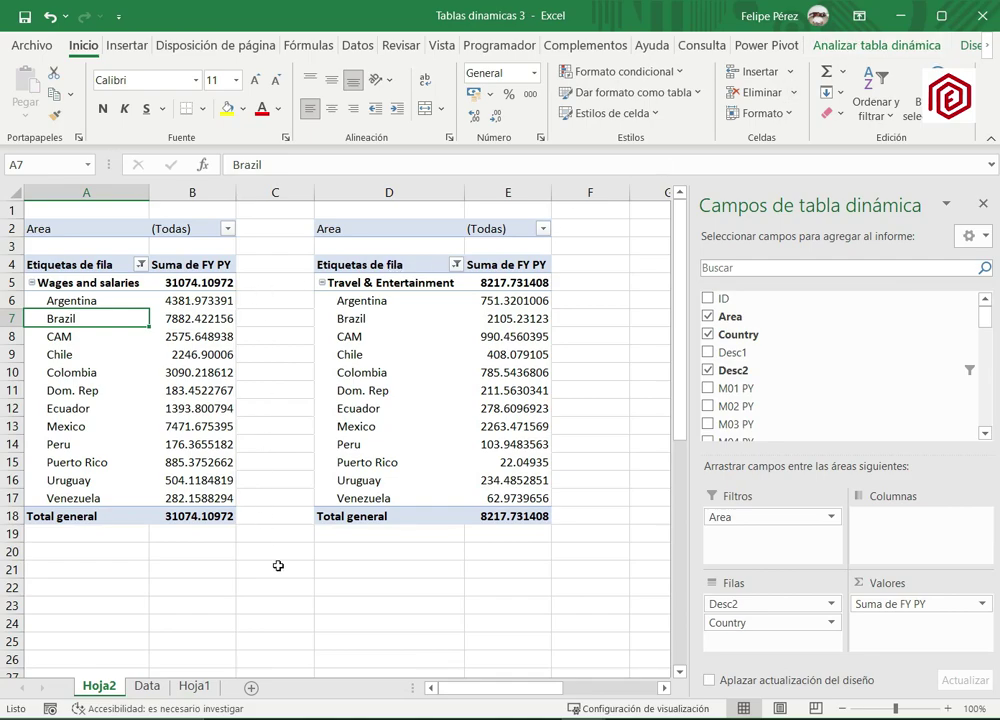
{"action": "left_click", "coordinate": [272, 533]}
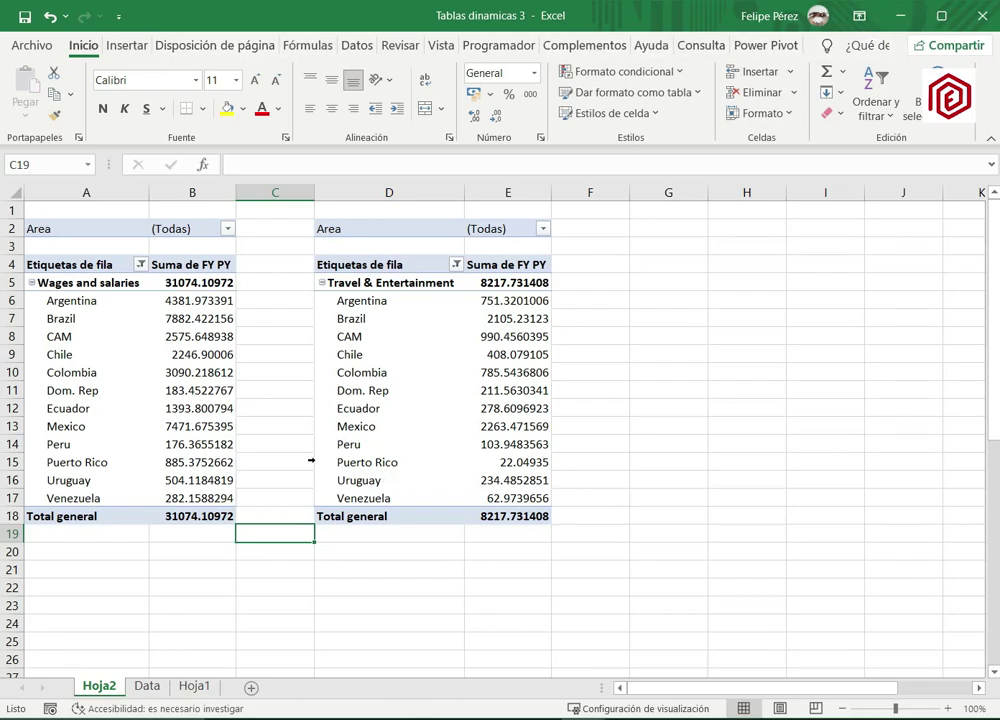
{"action": "mouse_move", "coordinate": [178, 332]}
{"action": "left_click", "coordinate": [181, 338]}
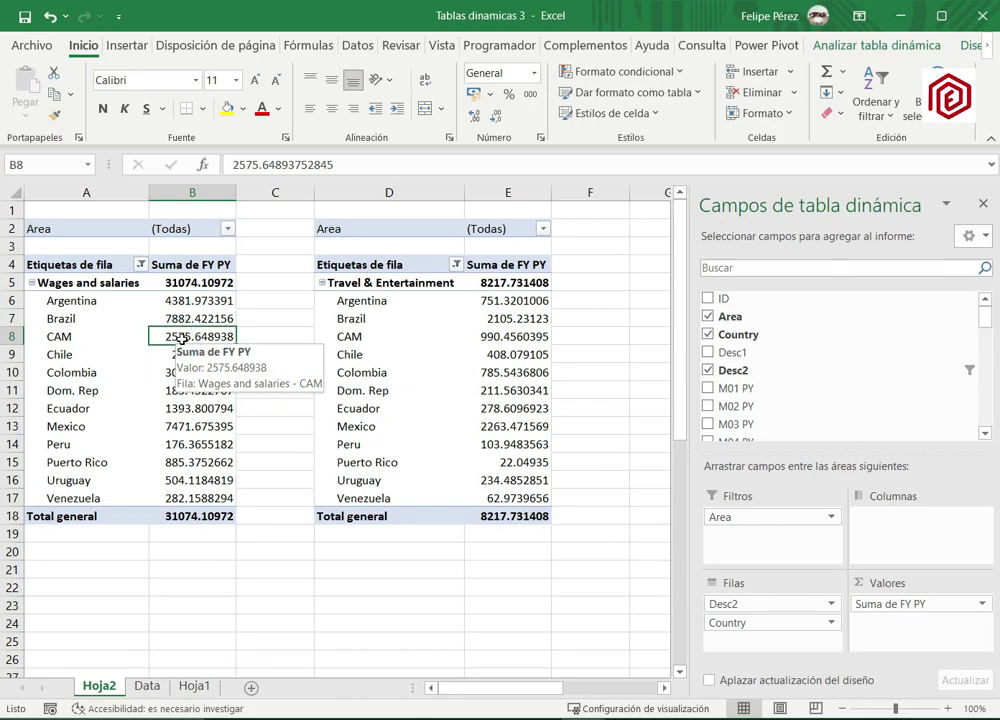
Review the Wages and salaries pivot table's source data range, keep it as is, and look through its available fields.
{"action": "left_click", "coordinate": [66, 350]}
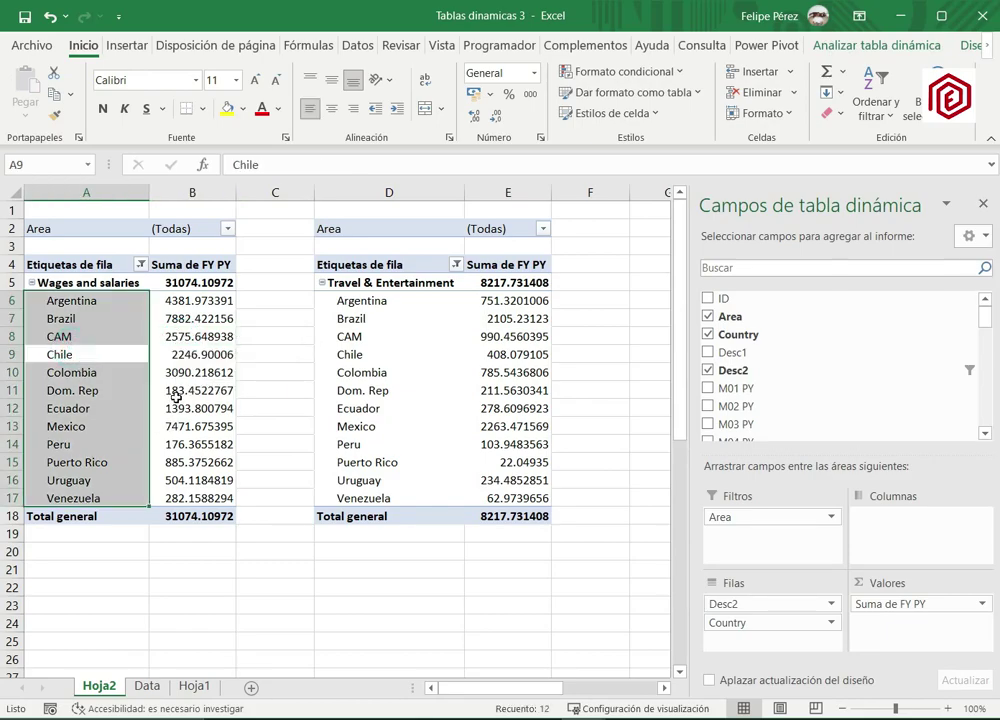
{"action": "left_click", "coordinate": [176, 398]}
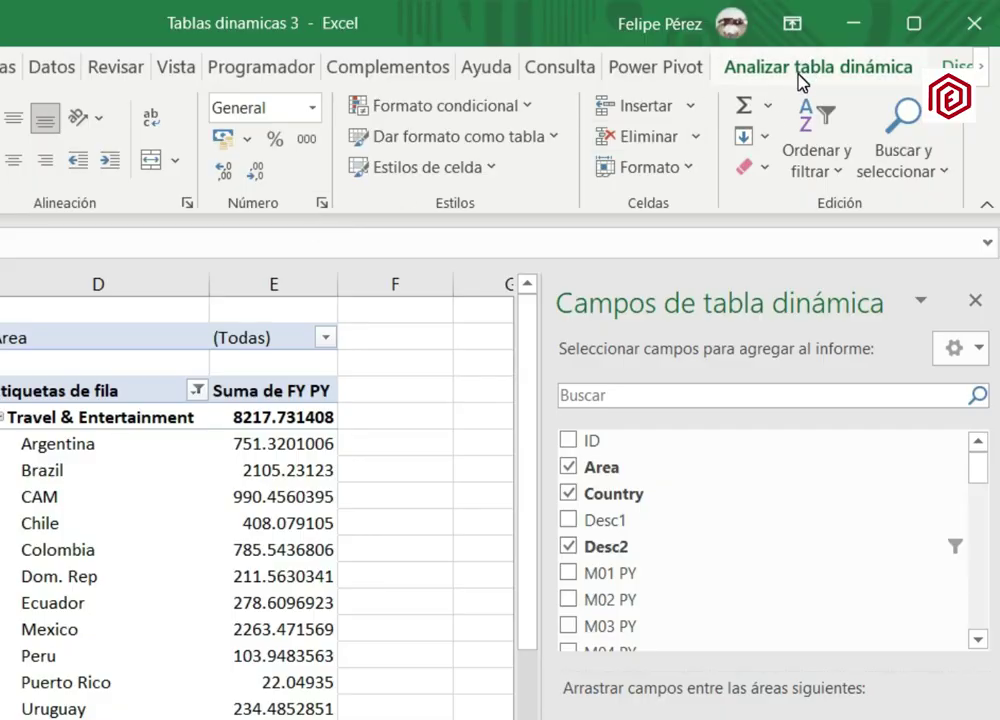
{"action": "left_click", "coordinate": [803, 80]}
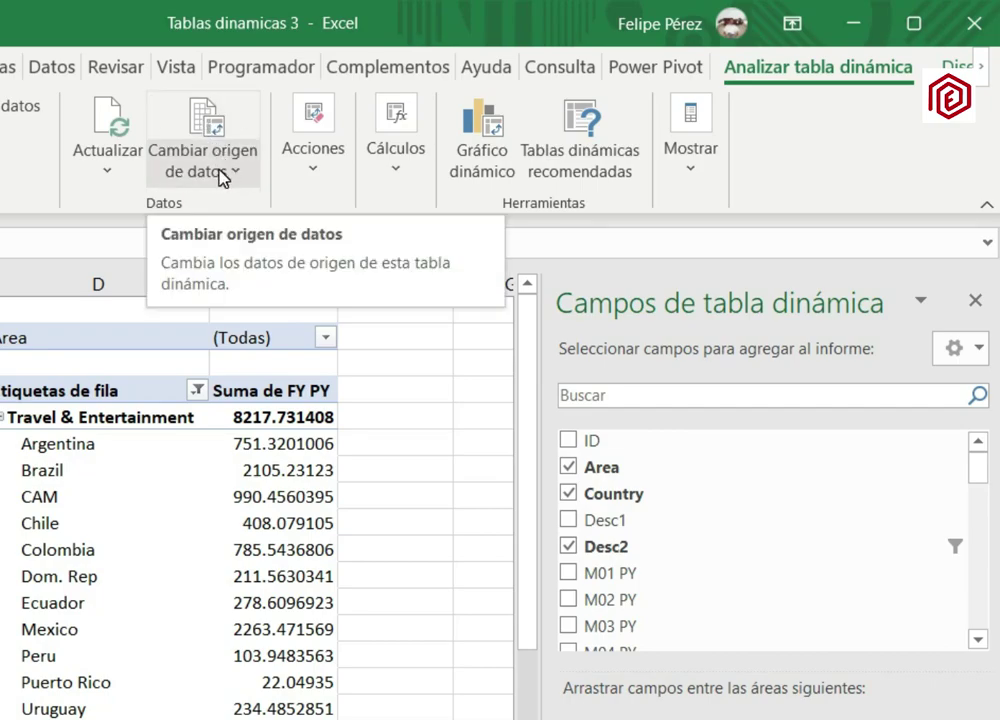
{"action": "left_click", "coordinate": [209, 132]}
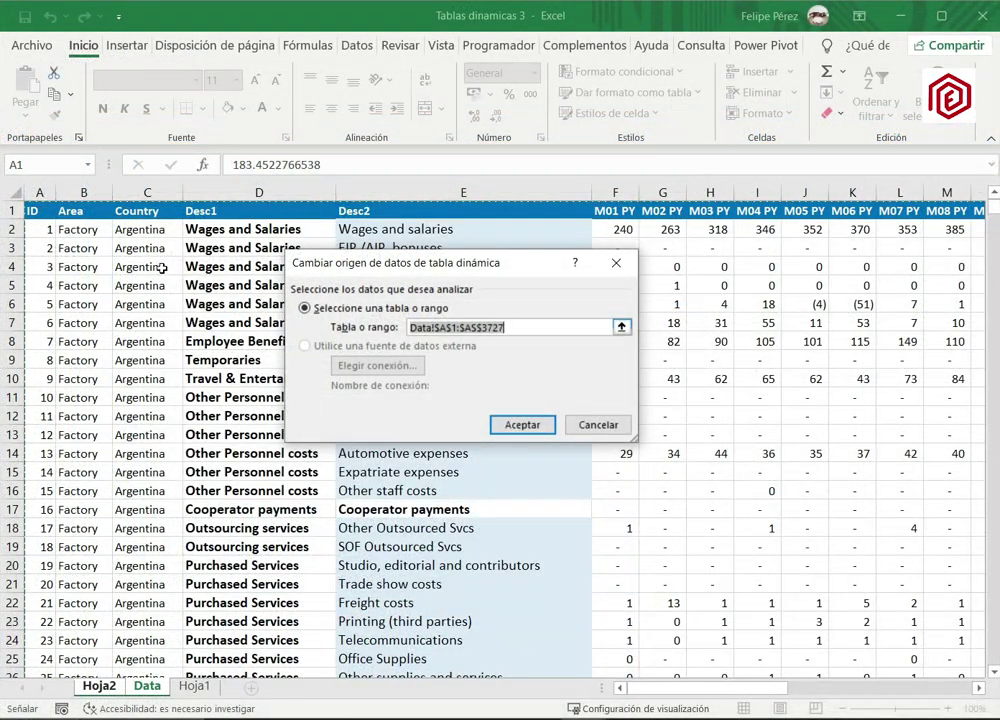
{"action": "left_click_drag", "start_coordinate": [513, 263], "coordinate": [506, 296]}
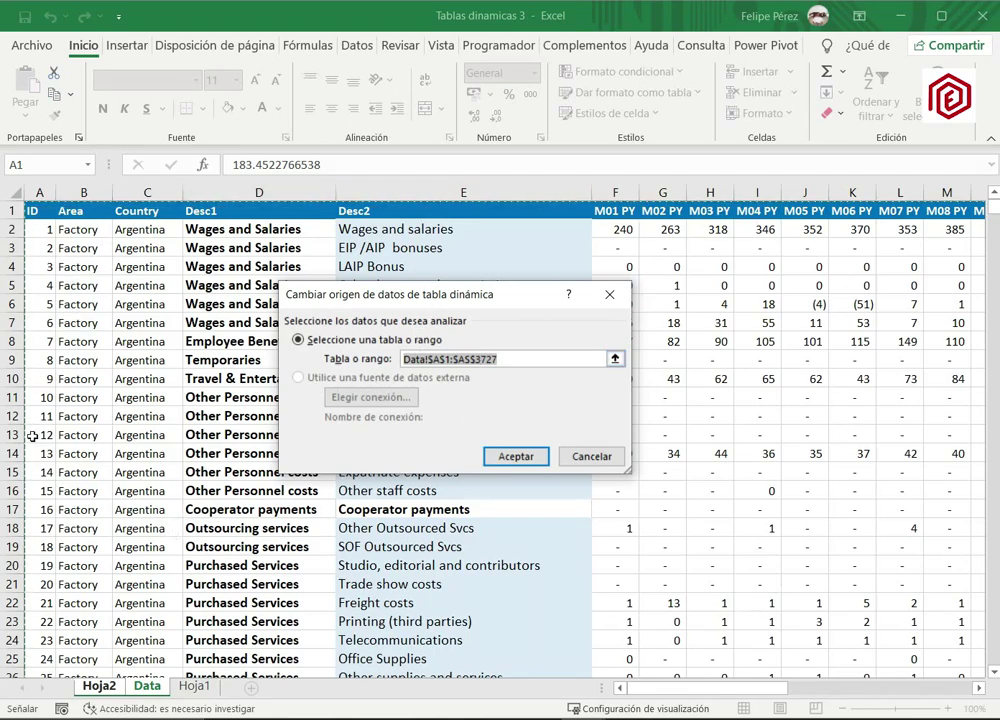
{"action": "left_click", "coordinate": [510, 458]}
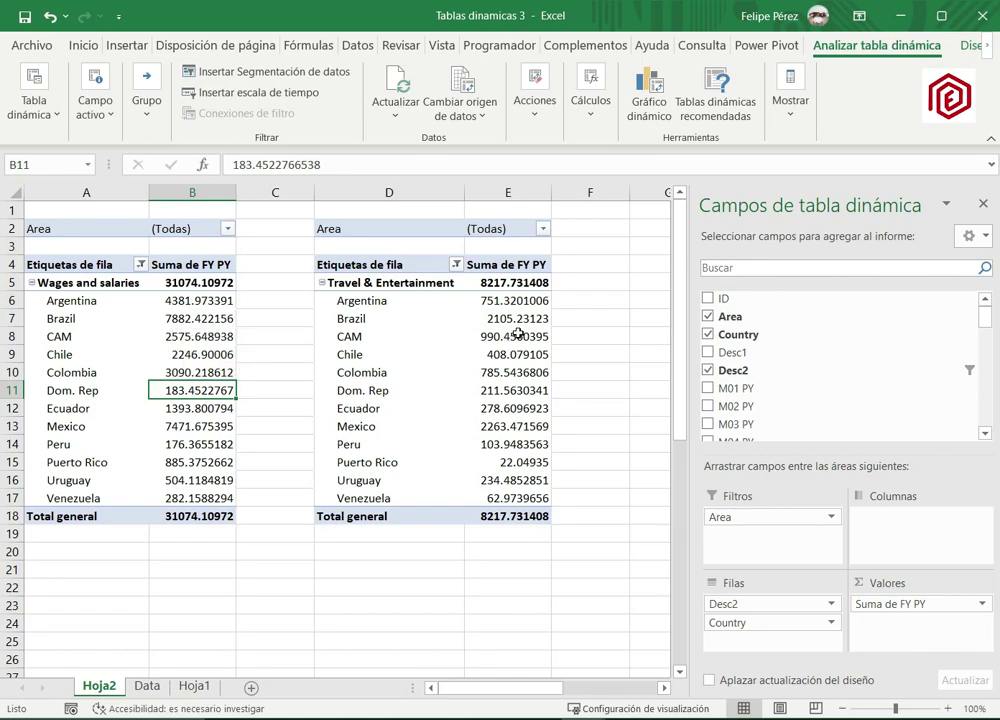
{"action": "left_click_drag", "start_coordinate": [986, 328], "coordinate": [992, 380]}
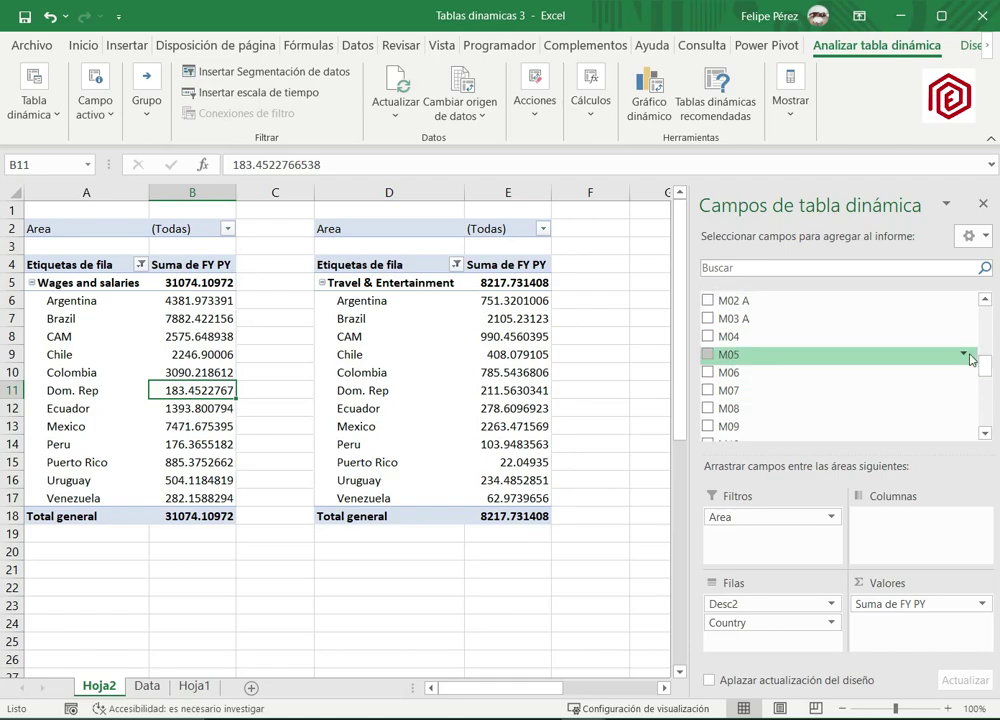
{"action": "scroll", "coordinate": [752, 328], "scroll_direction": "up", "scroll_amount": 1}
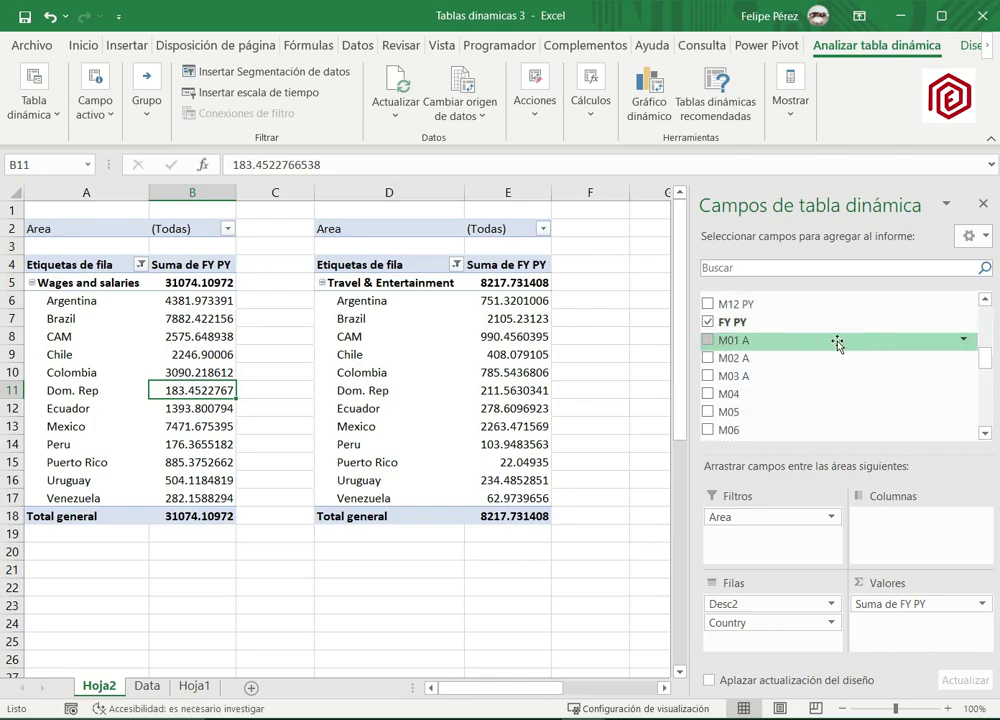
{"action": "left_click_drag", "start_coordinate": [986, 304], "coordinate": [986, 304]}
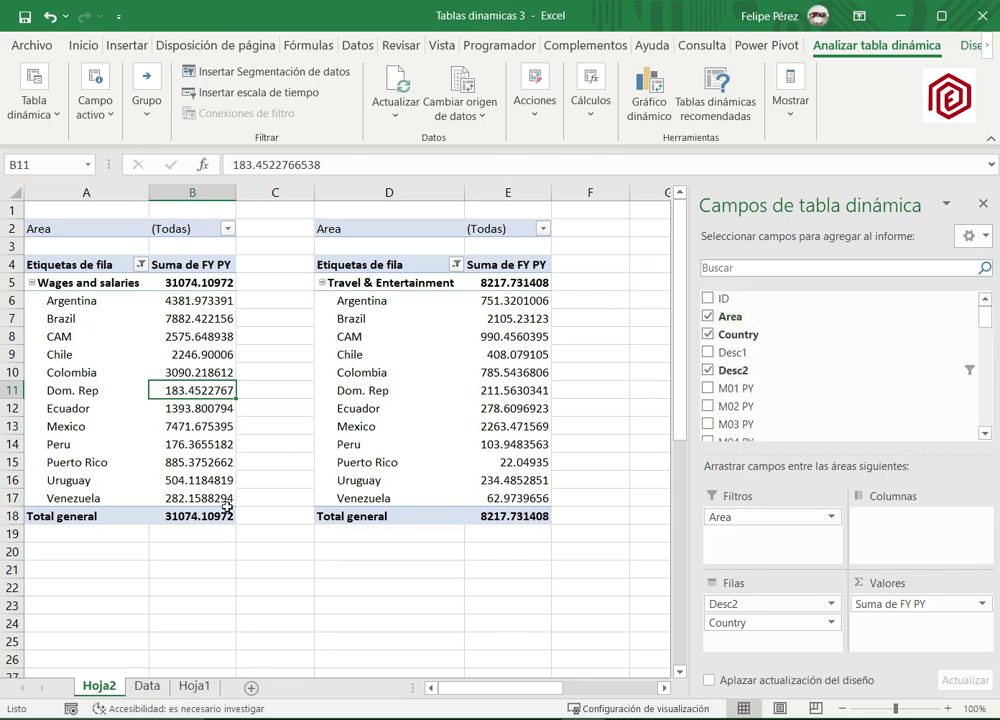
Change the Travel & Entertainment pivot table's data source to Data!$A$1:$R$3727, covering the ID through FY PY columns.
{"action": "left_click", "coordinate": [359, 348]}
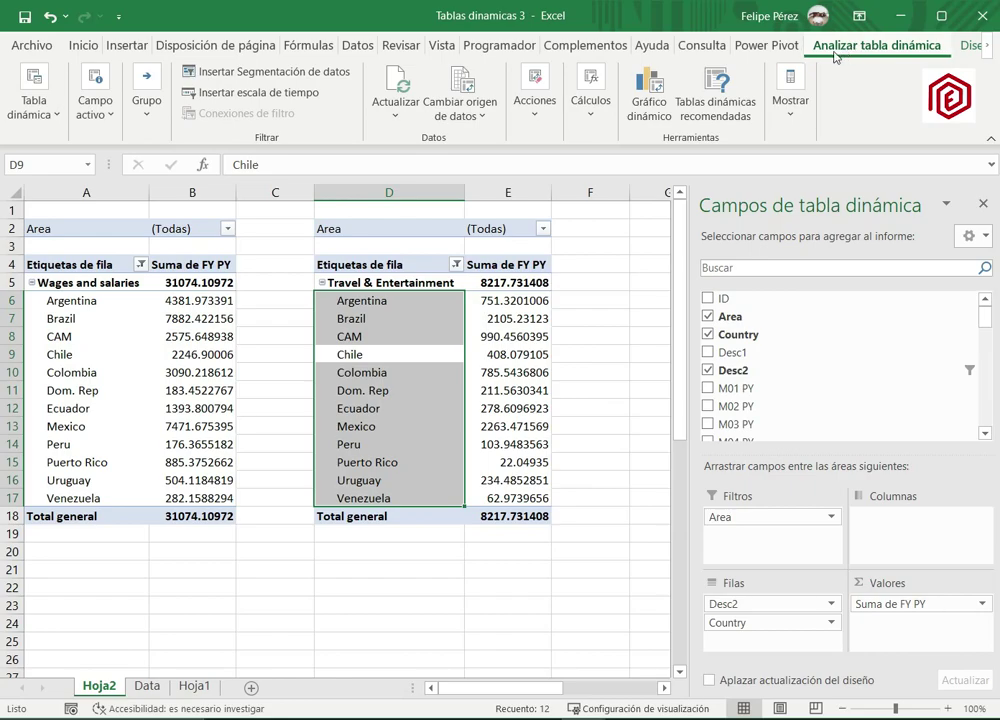
{"action": "left_click", "coordinate": [465, 86]}
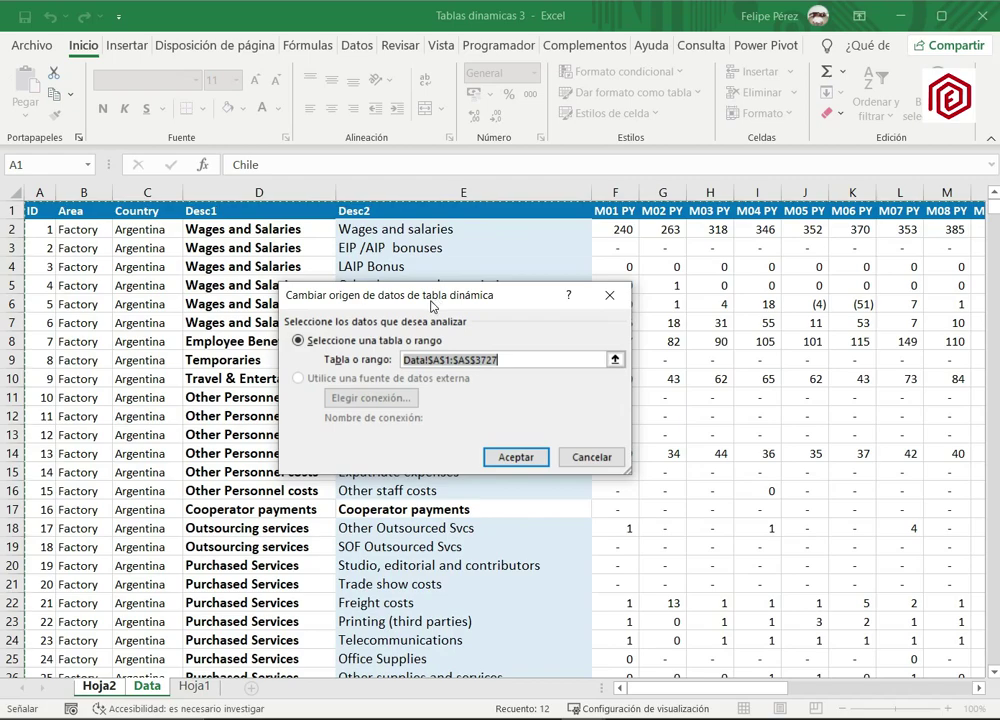
{"action": "left_click_drag", "start_coordinate": [425, 304], "coordinate": [614, 314]}
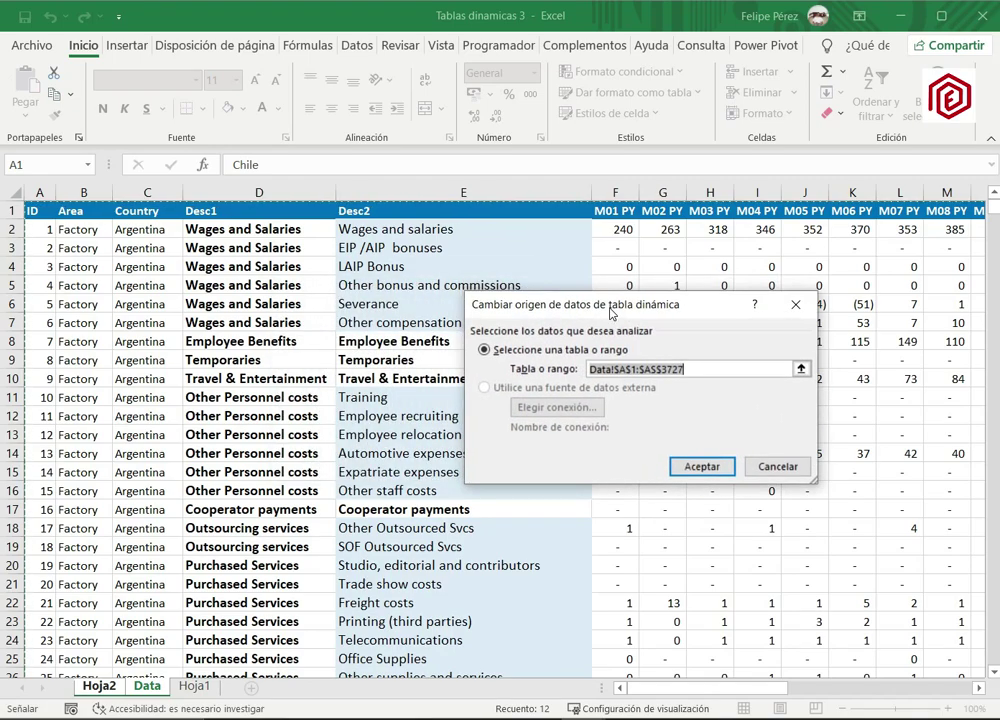
{"action": "left_click", "coordinate": [158, 268]}
{"action": "left_click", "coordinate": [46, 211]}
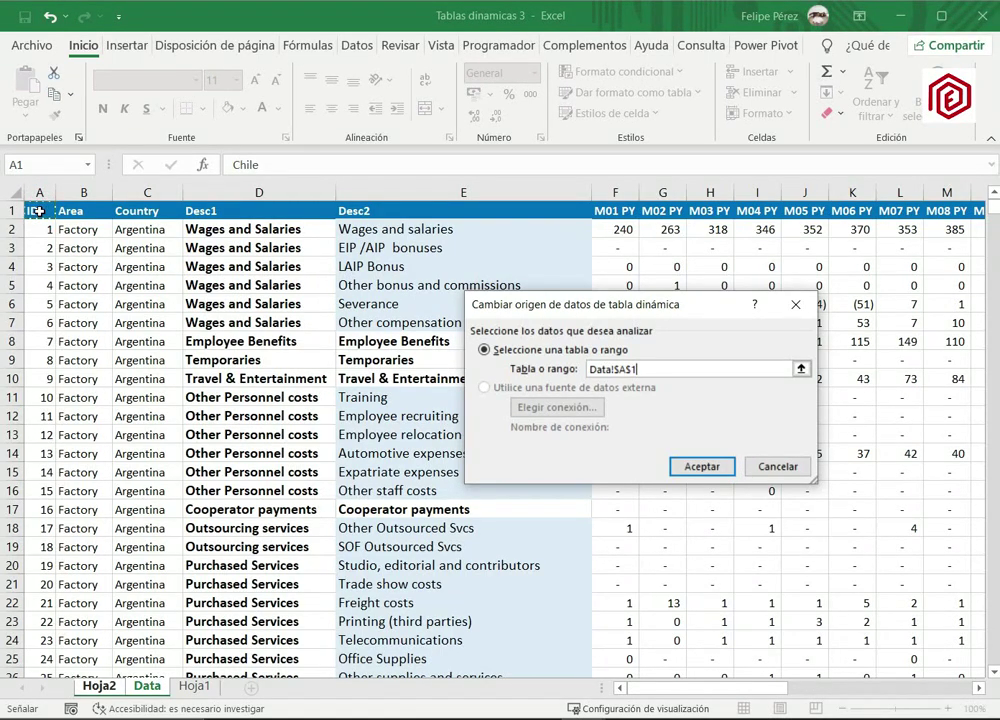
{"action": "key", "text": "shift+Right"}
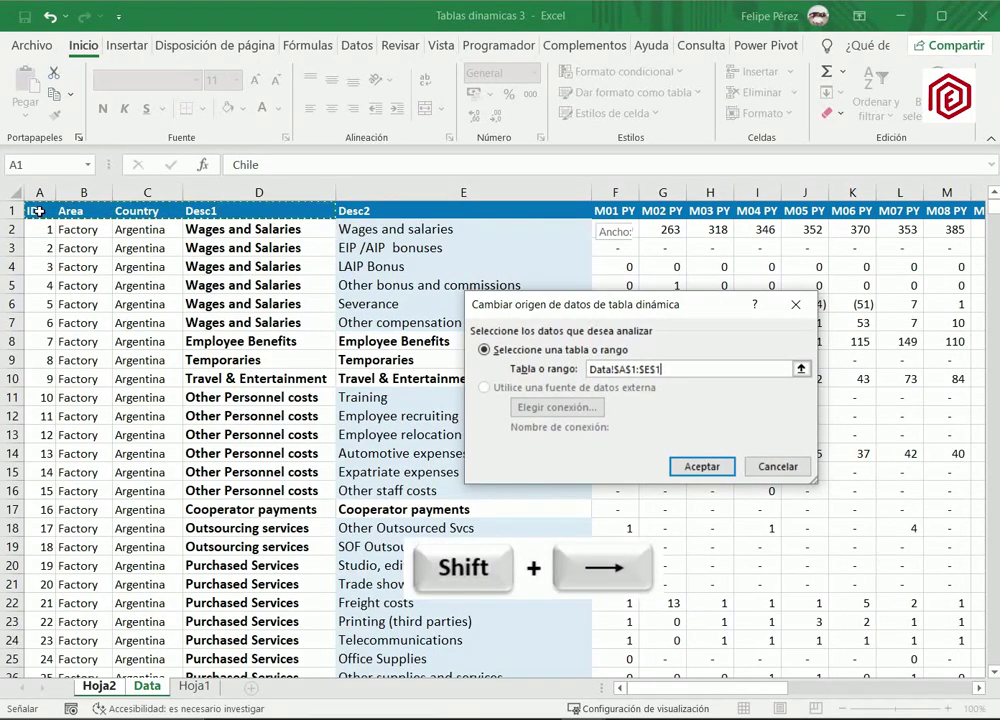
{"action": "key", "text": "shift+Right"}
{"action": "key", "text": "shift+Right"}
{"action": "key", "text": "shift+Right"}
{"action": "key", "text": "shift+Right"}
{"action": "key", "text": "shift+Right"}
{"action": "key", "text": "shift+Right"}
{"action": "key", "text": "shift+Right"}
{"action": "key", "text": "shift+Right"}
{"action": "key", "text": "shift+Right"}
{"action": "key", "text": "shift+Right"}
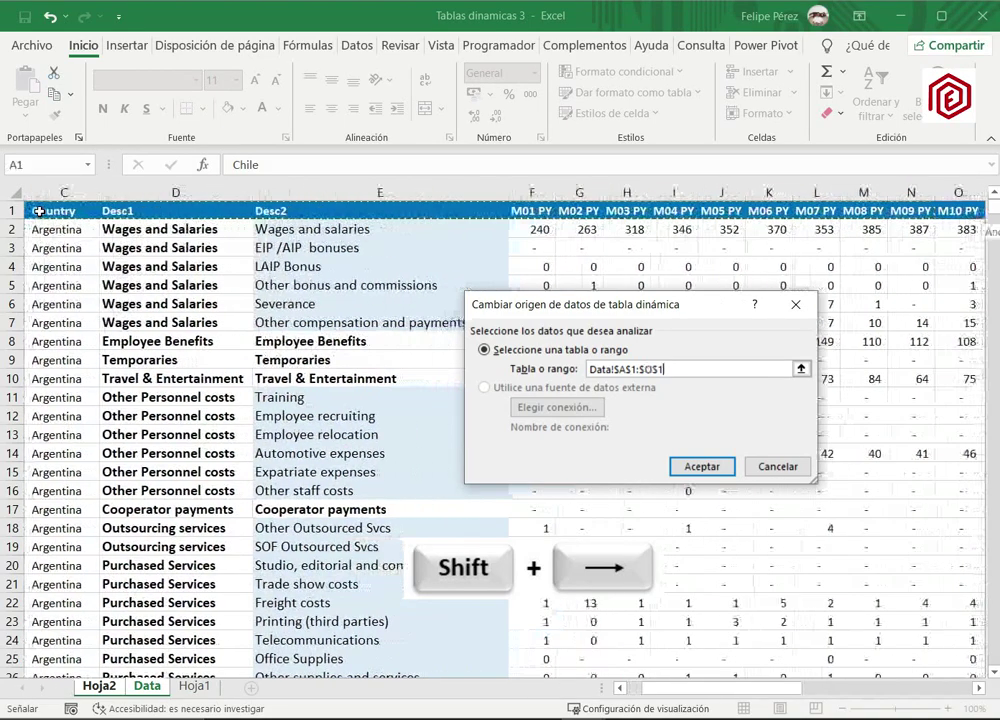
{"action": "key", "text": "shift+Right"}
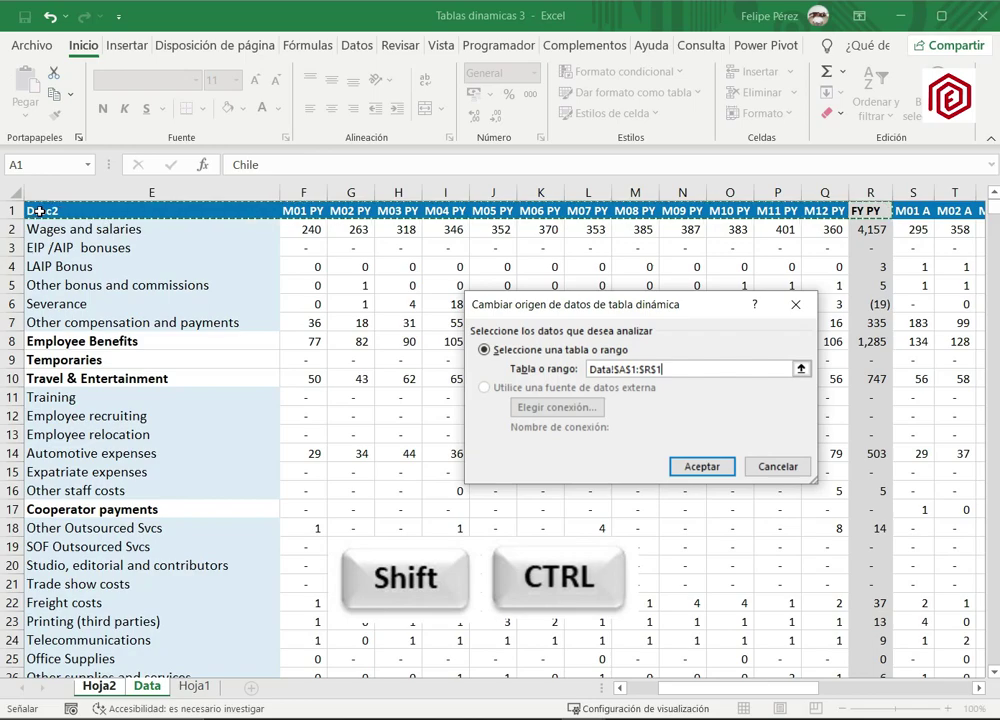
{"action": "key", "text": "ctrl+shift+Down"}
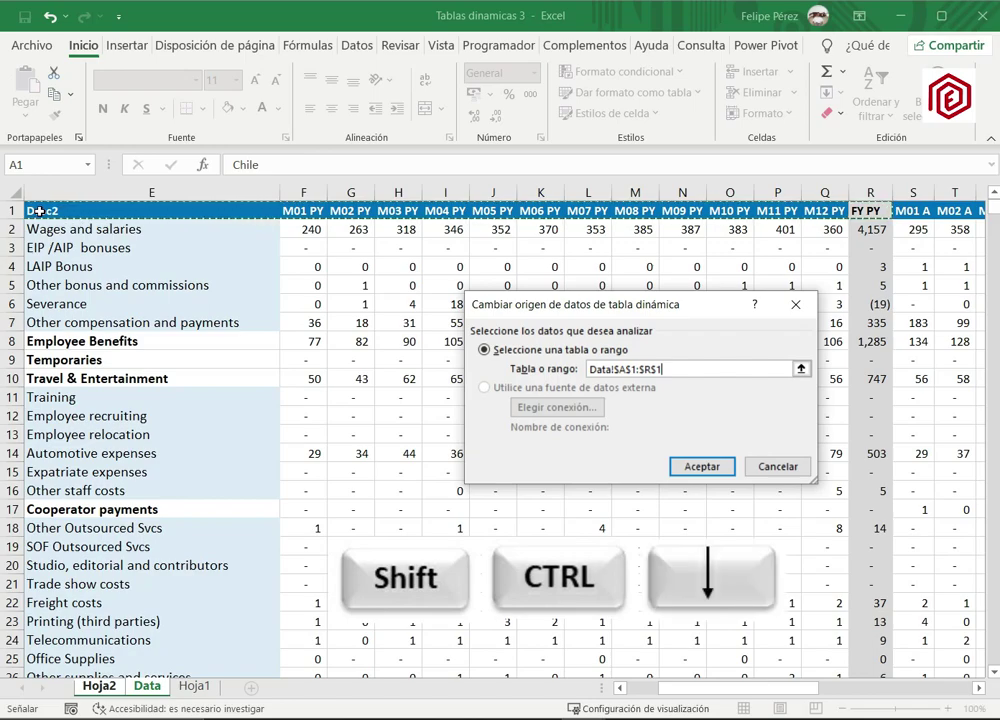
{"action": "key", "text": "ctrl+shift+Down"}
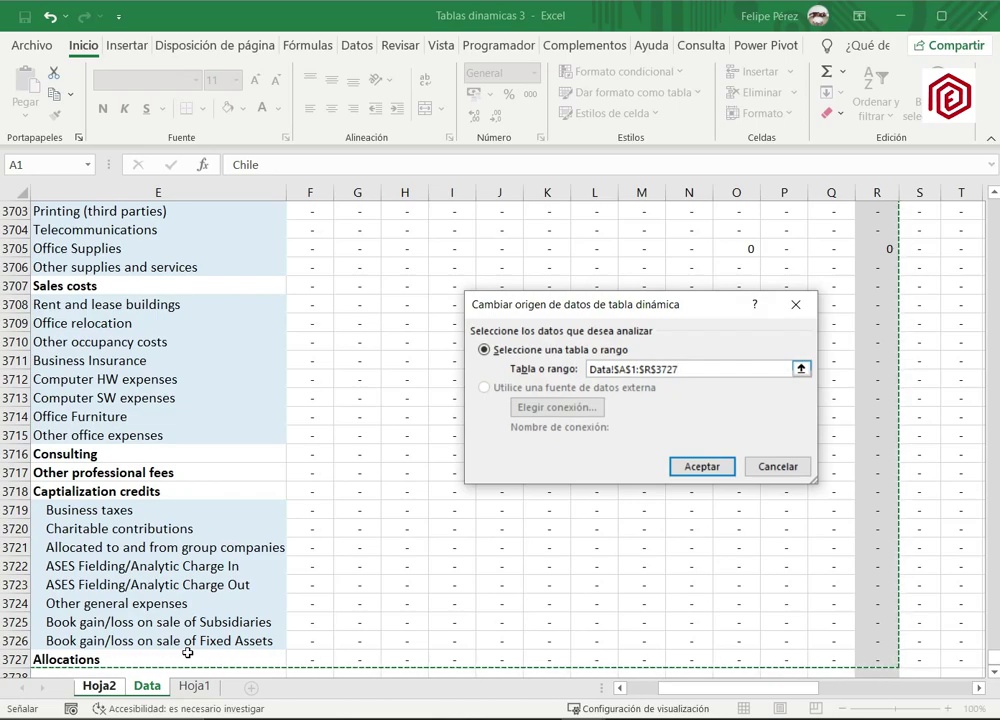
{"action": "left_click", "coordinate": [698, 467]}
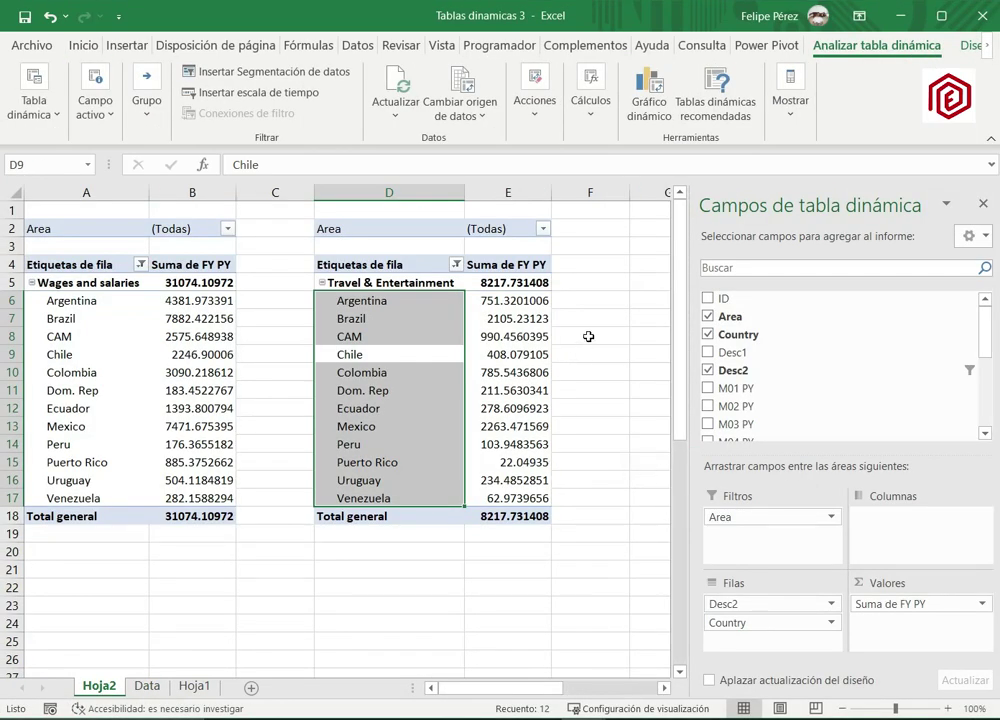
Compare the available fields of the Travel & Entertainment pivot table with those of the Wages and salaries pivot table.
{"action": "left_click", "coordinate": [587, 336]}
{"action": "left_click", "coordinate": [424, 341]}
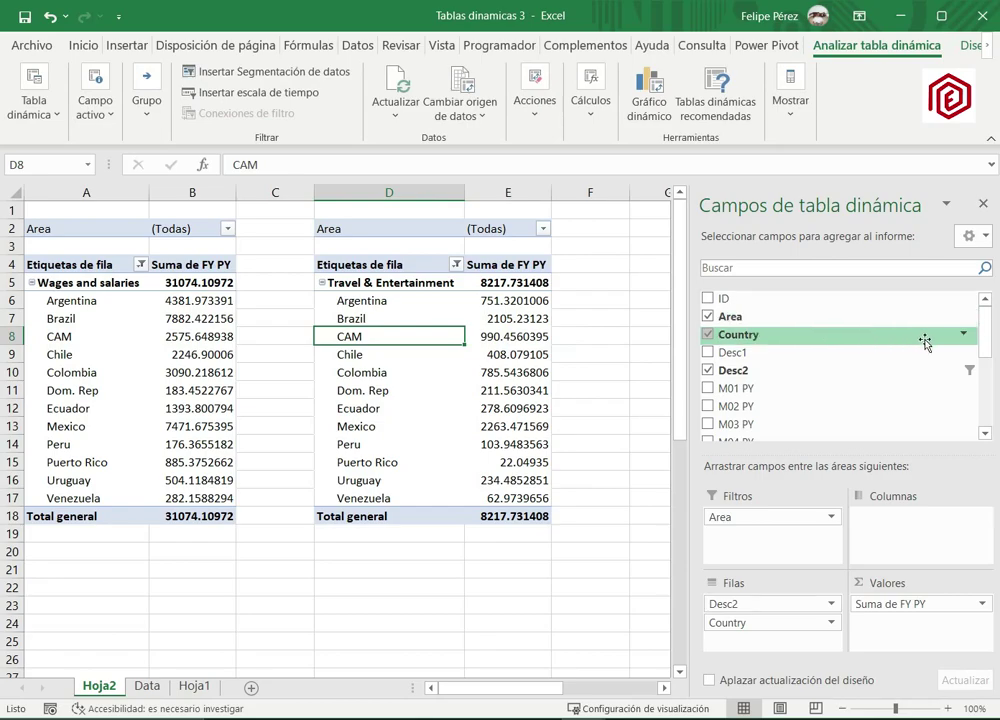
{"action": "left_click_drag", "start_coordinate": [988, 344], "coordinate": [987, 427]}
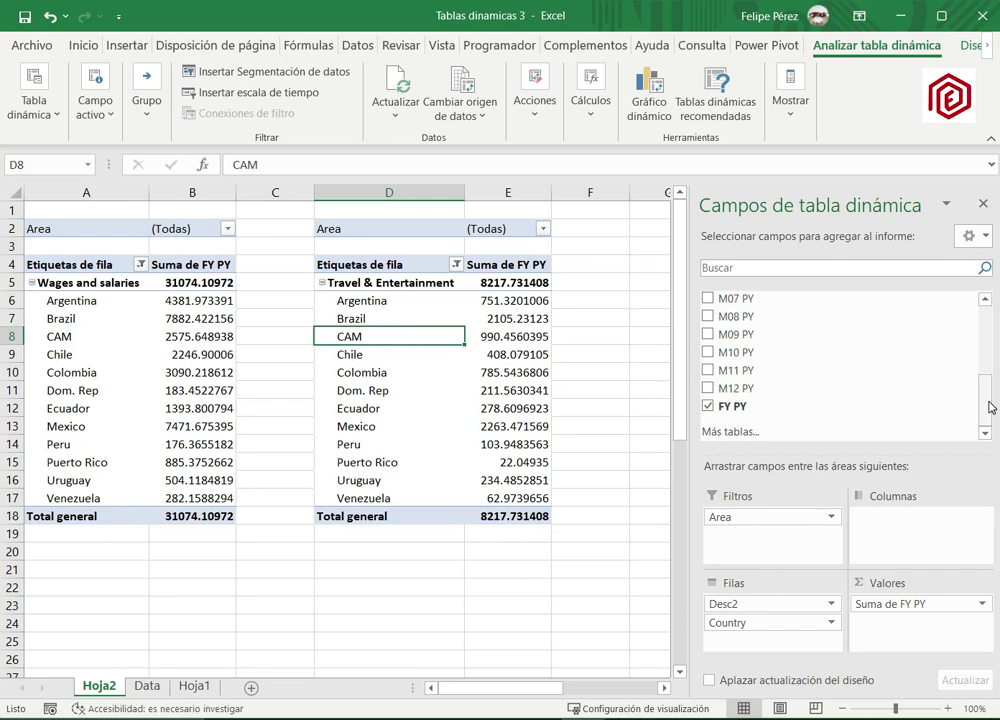
{"action": "left_click_drag", "start_coordinate": [988, 408], "coordinate": [988, 319]}
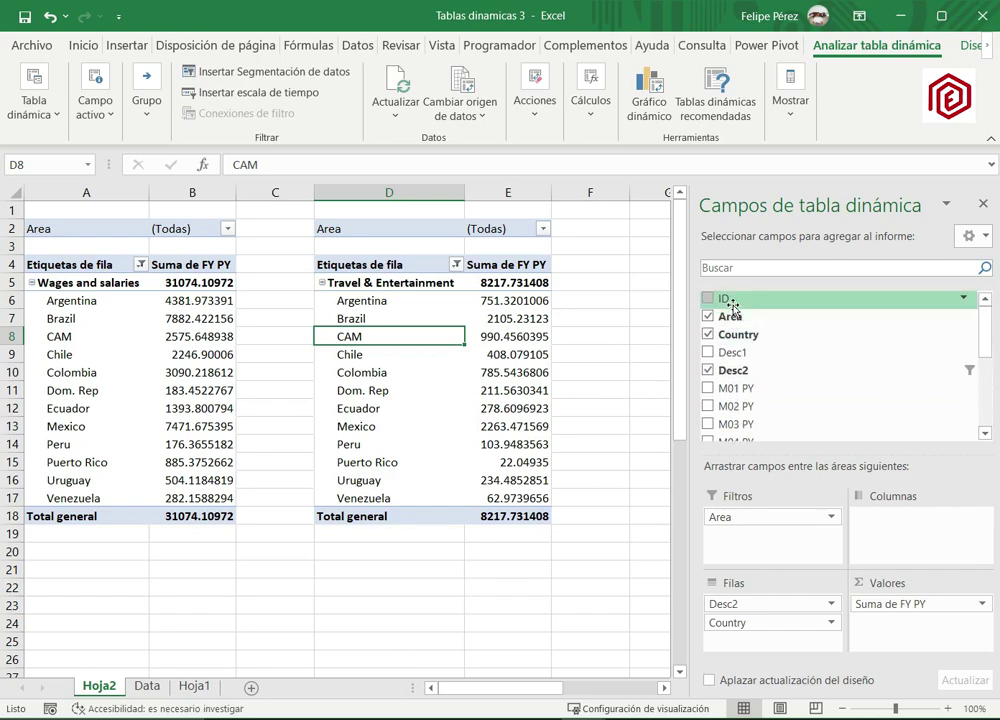
{"action": "left_click_drag", "start_coordinate": [984, 300], "coordinate": [995, 432]}
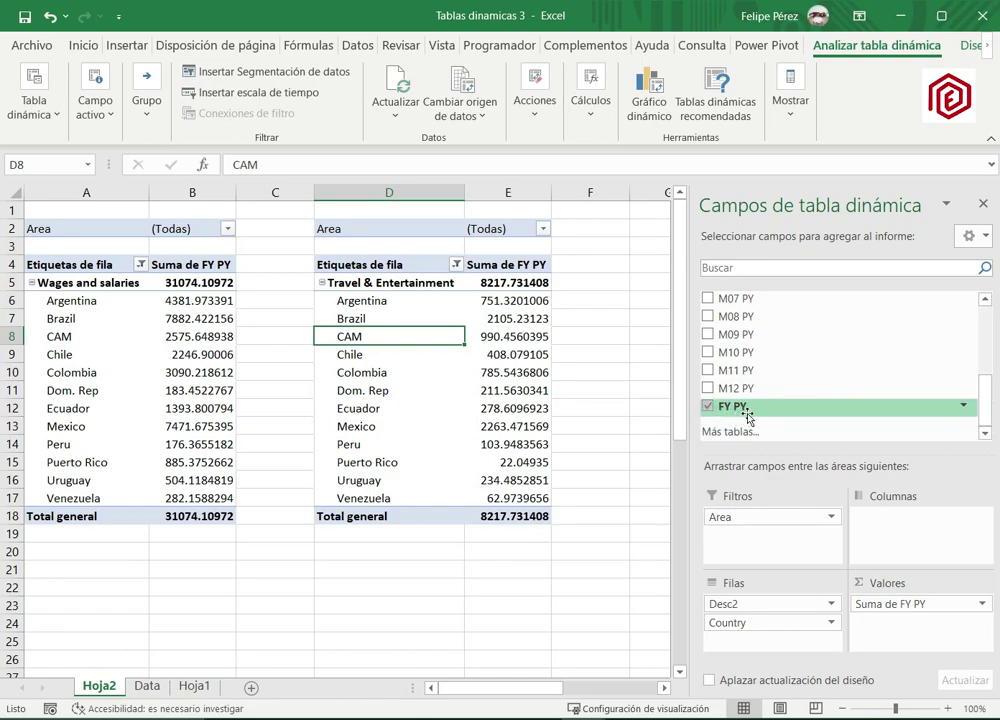
{"action": "mouse_move", "coordinate": [190, 338]}
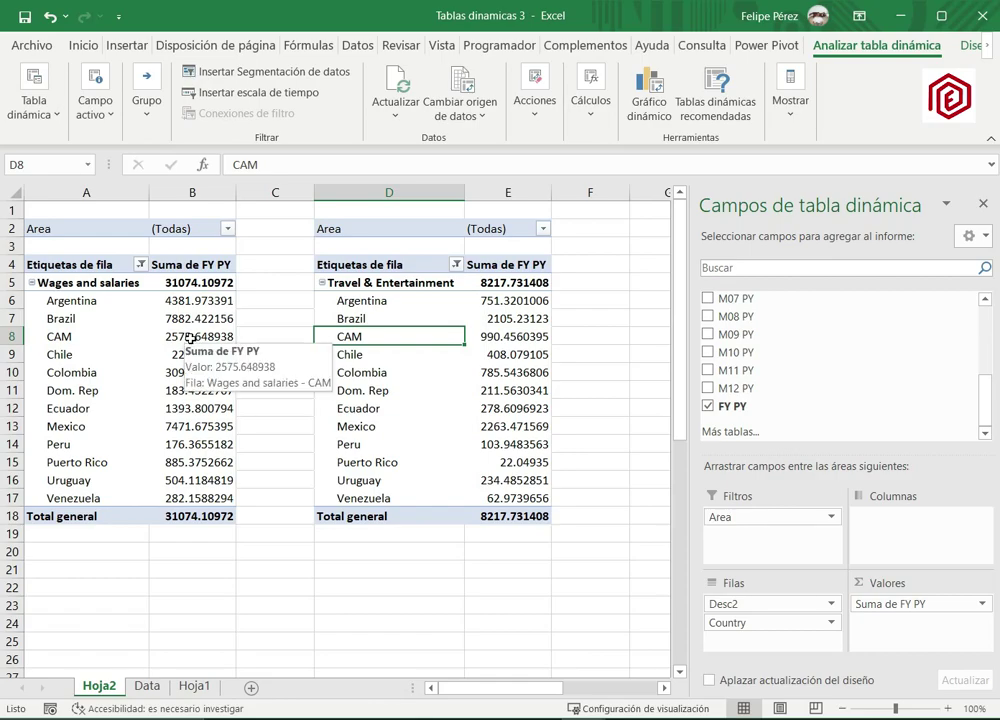
{"action": "left_click", "coordinate": [126, 337]}
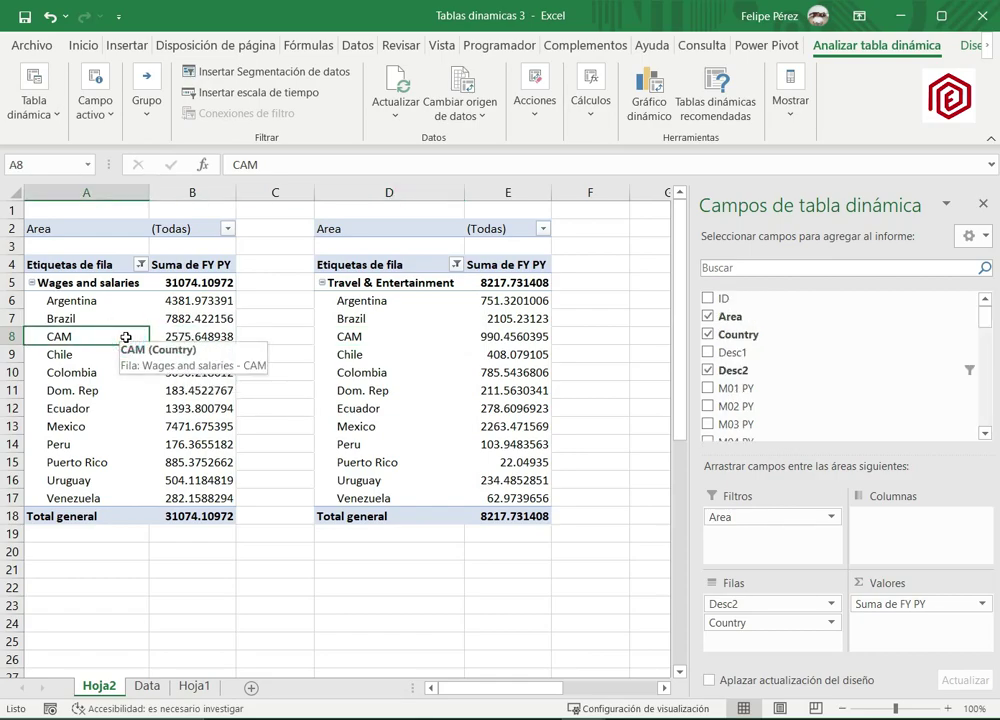
{"action": "left_click_drag", "start_coordinate": [985, 319], "coordinate": [987, 436]}
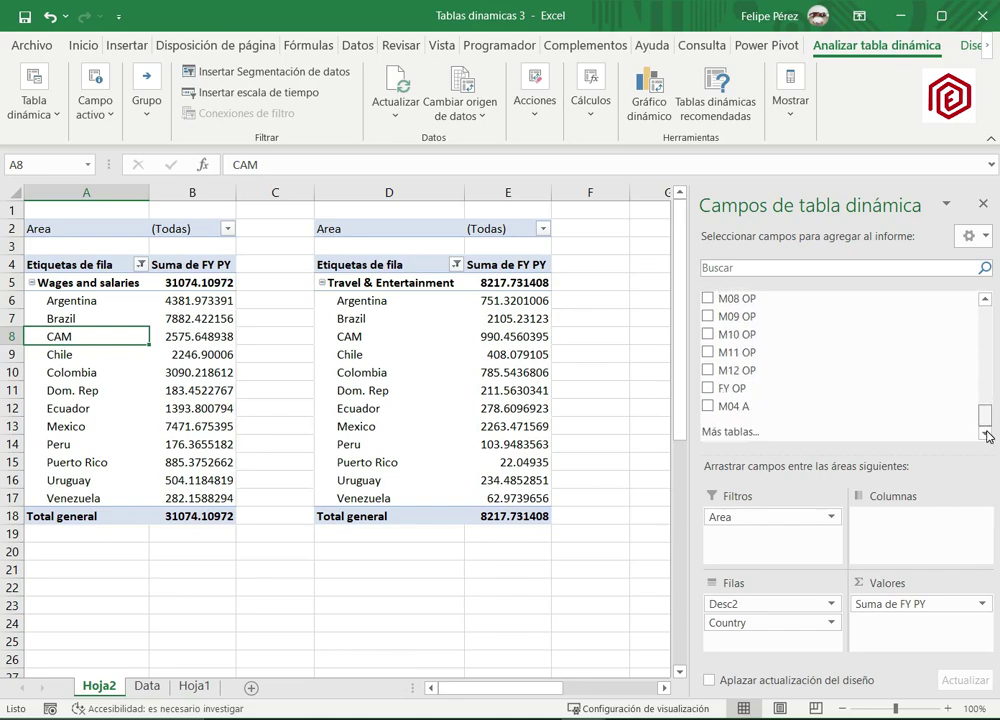
Insert three blank columns at C:E to separate the two pivot tables on Hoja2.
{"action": "left_click", "coordinate": [403, 626]}
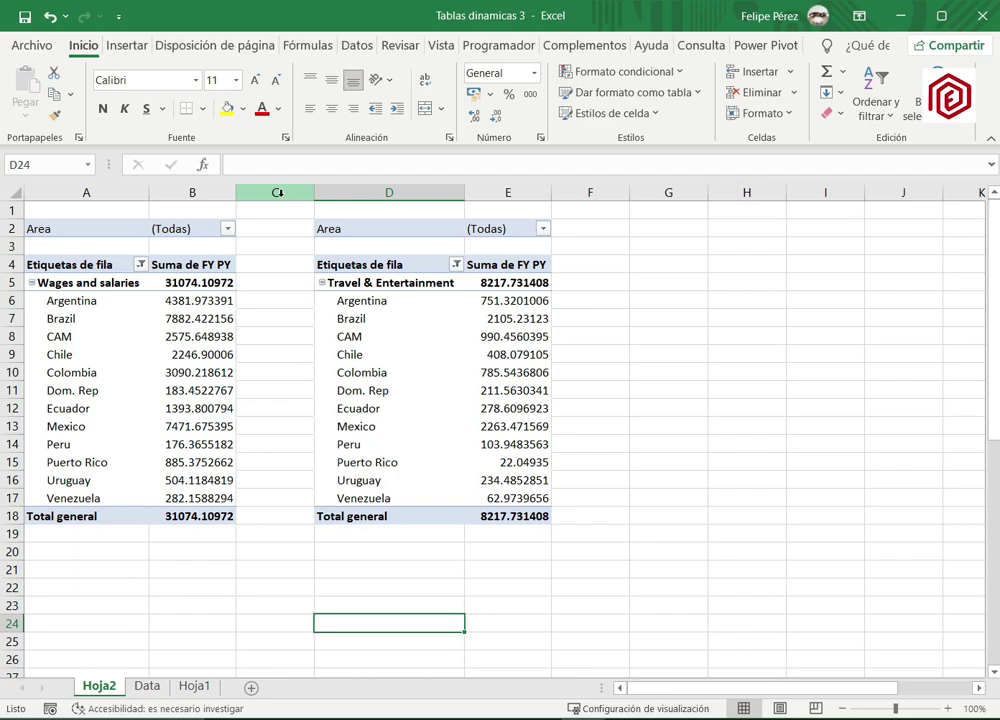
{"action": "left_click_drag", "start_coordinate": [277, 193], "coordinate": [477, 186]}
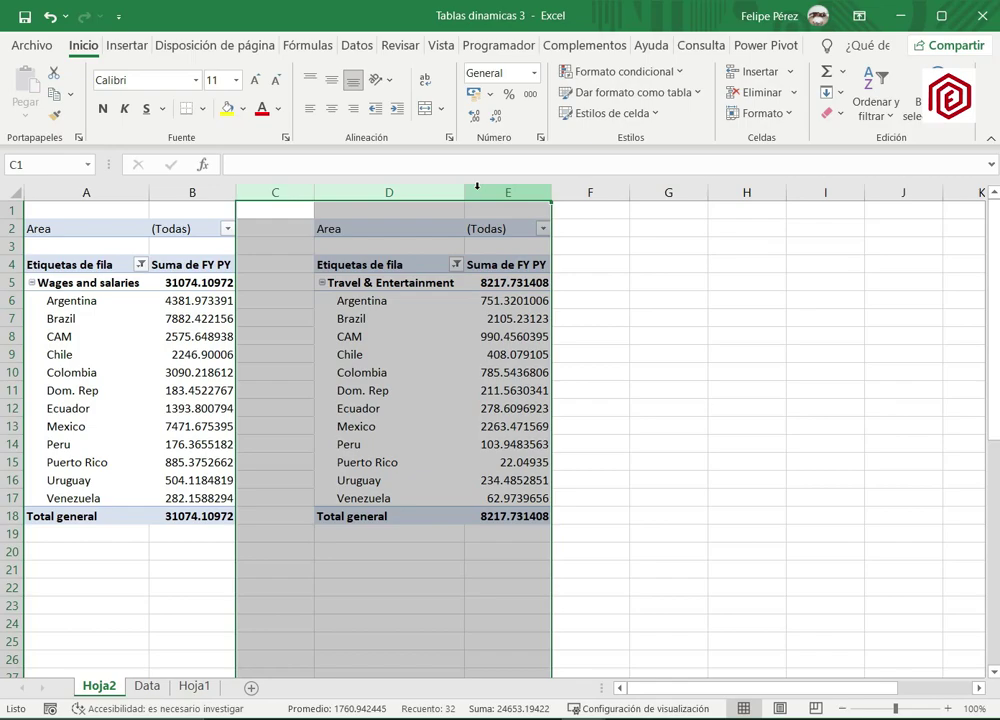
{"action": "right_click", "coordinate": [282, 192]}
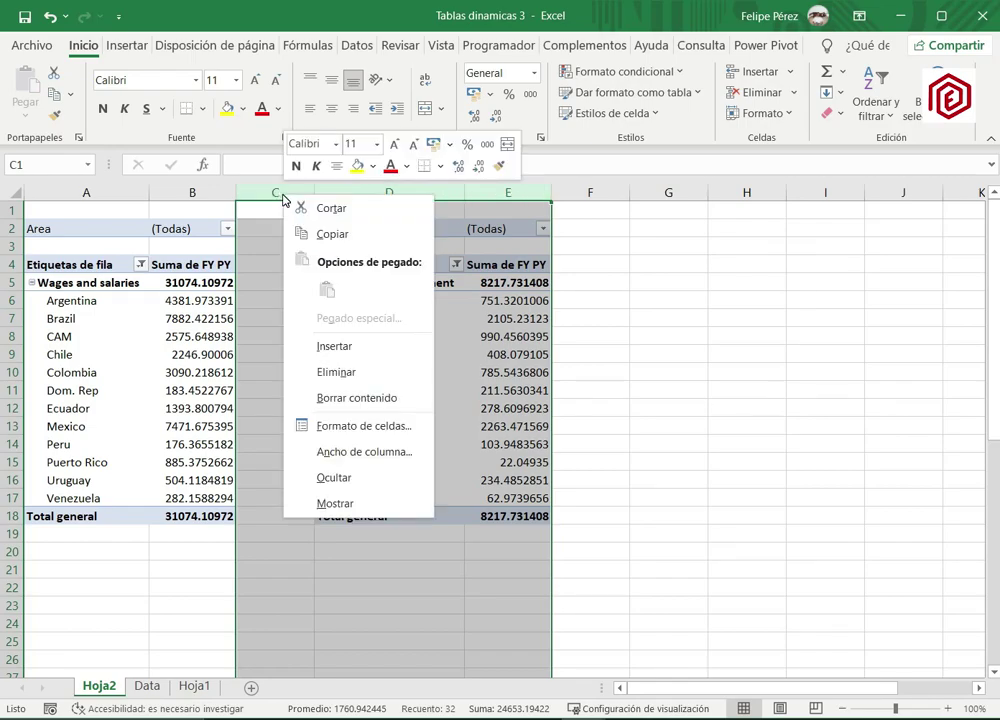
{"action": "left_click", "coordinate": [359, 347]}
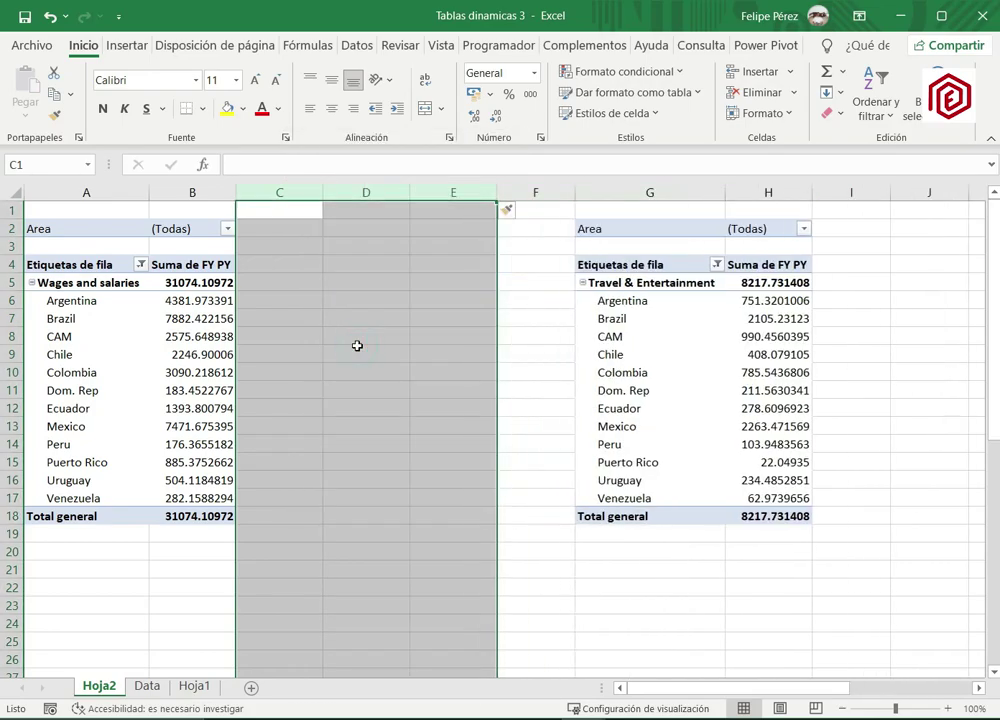
{"action": "left_click", "coordinate": [401, 279]}
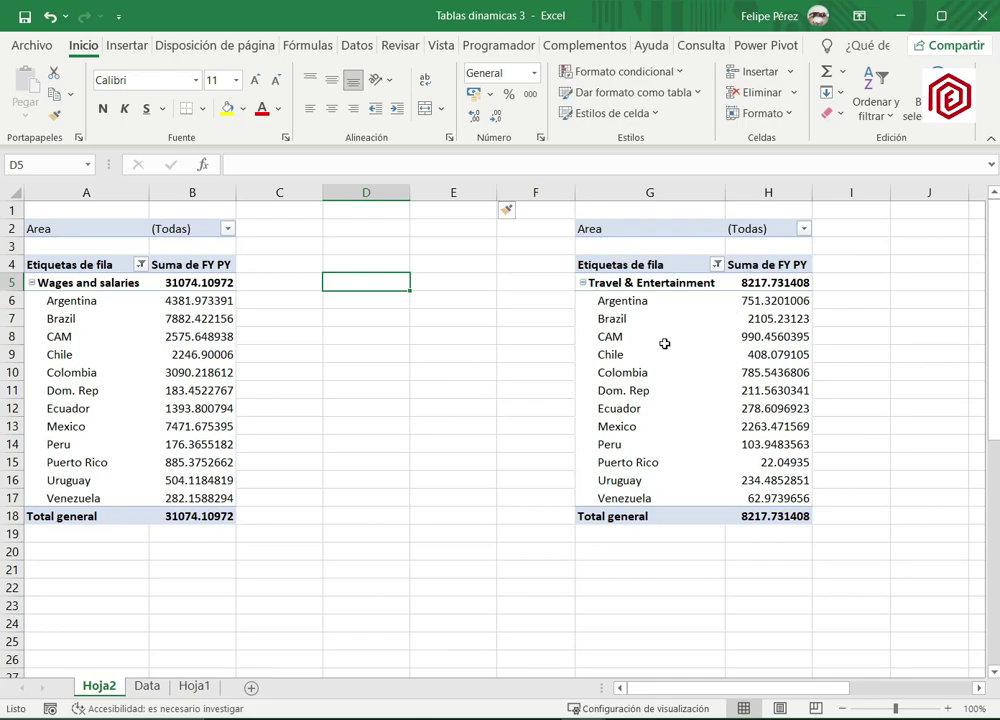
Look over the moved Travel & Entertainment pivot table's fields and select the blank cells C4:E4 between the two pivot tables.
{"action": "left_click", "coordinate": [661, 340]}
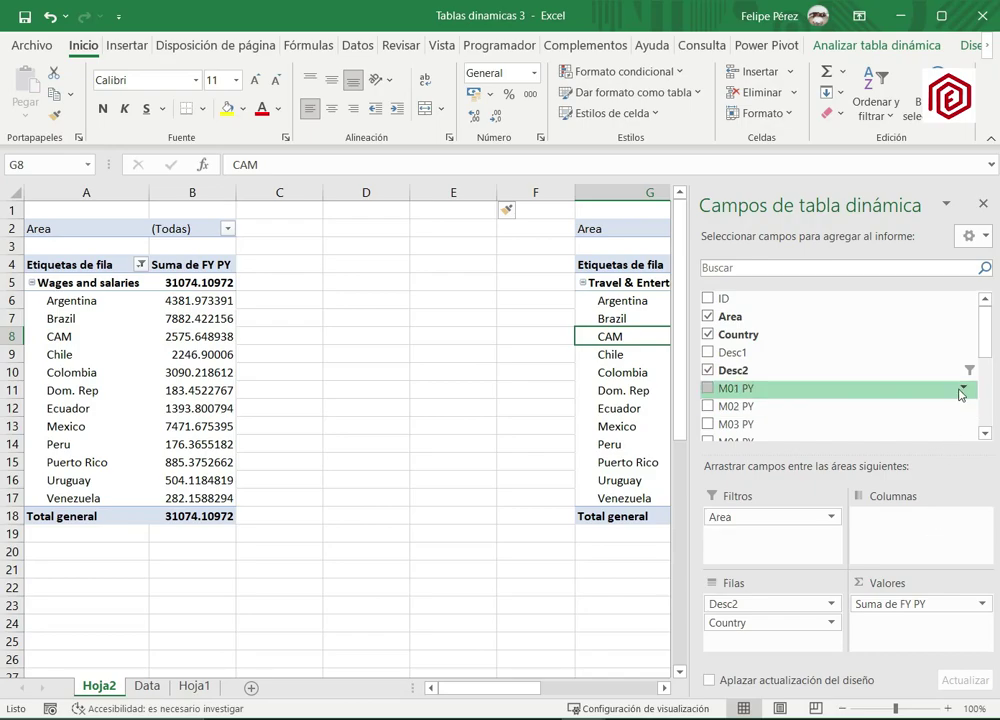
{"action": "left_click_drag", "start_coordinate": [989, 346], "coordinate": [993, 390]}
{"action": "scroll", "coordinate": [942, 357], "scroll_direction": "up", "scroll_amount": 3}
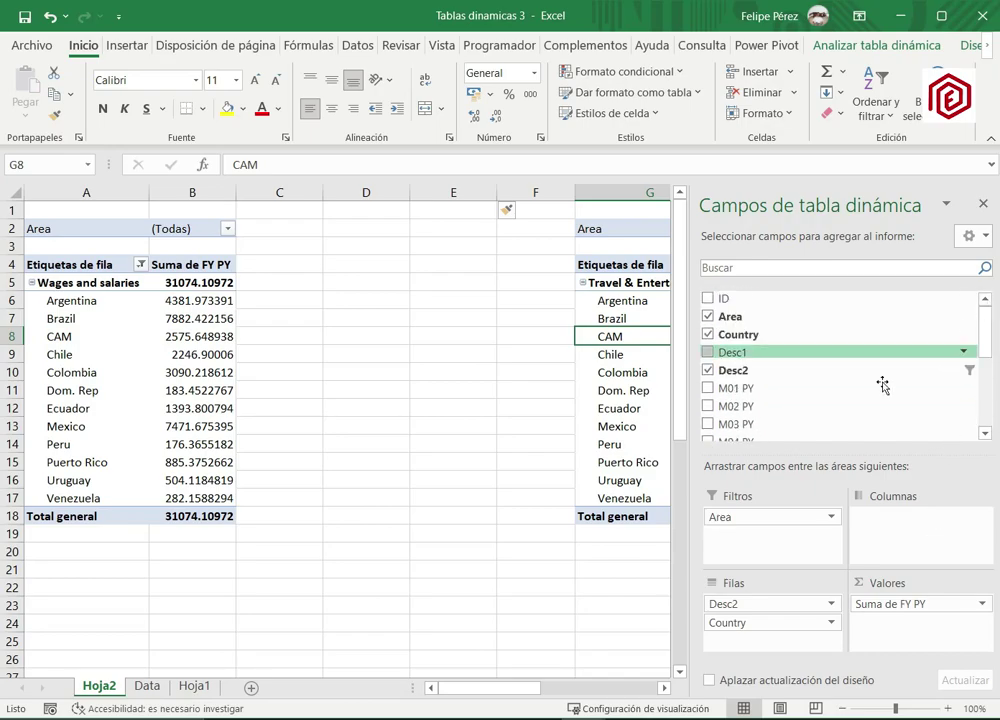
{"action": "left_click", "coordinate": [408, 372]}
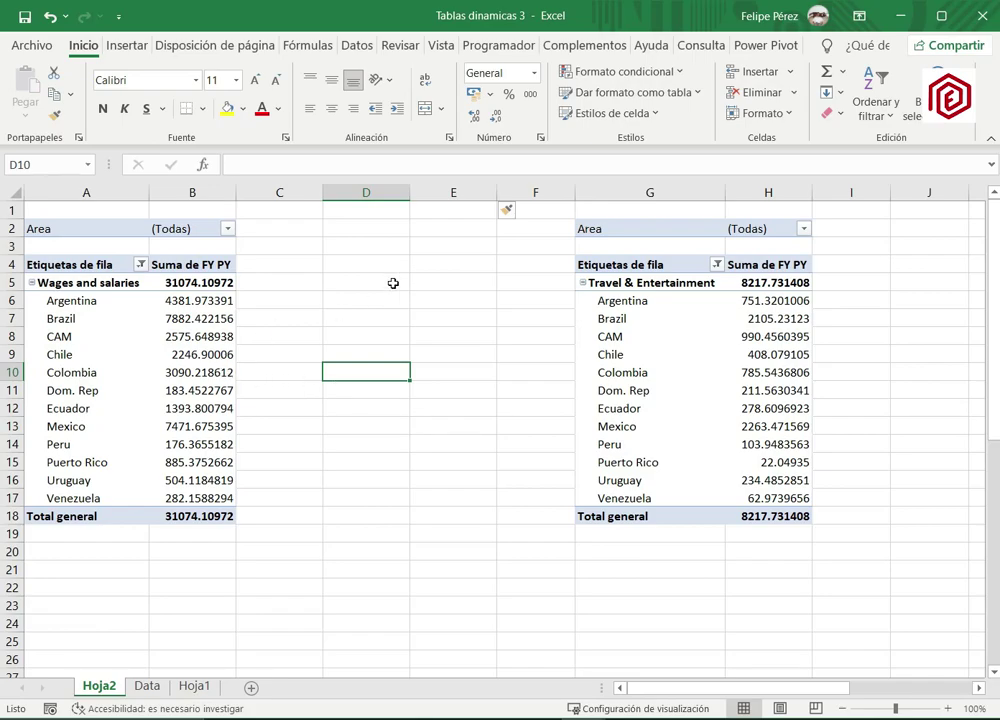
{"action": "left_click_drag", "start_coordinate": [255, 265], "coordinate": [440, 261]}
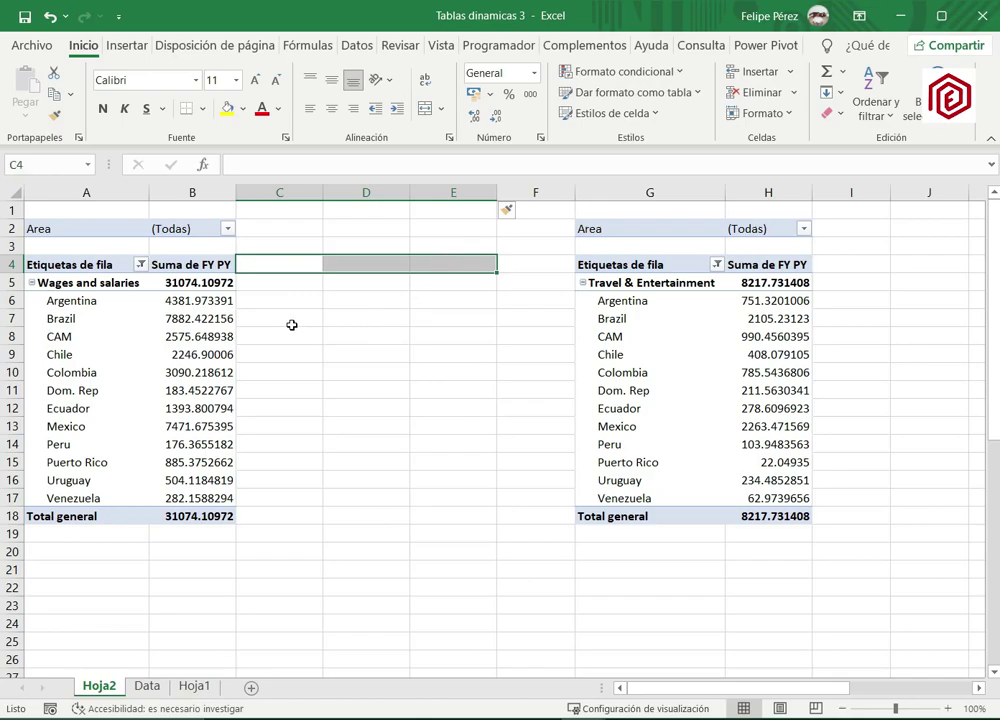
Add the FY field as a second value column in the Wages and salaries pivot table.
{"action": "left_click", "coordinate": [200, 336]}
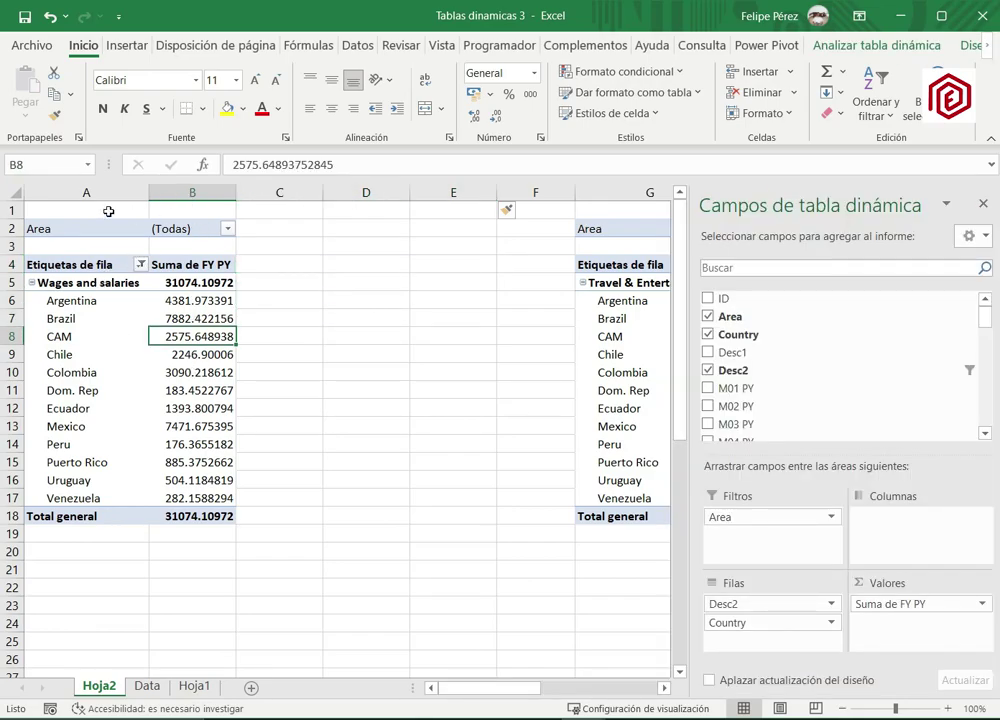
{"action": "left_click", "coordinate": [120, 334]}
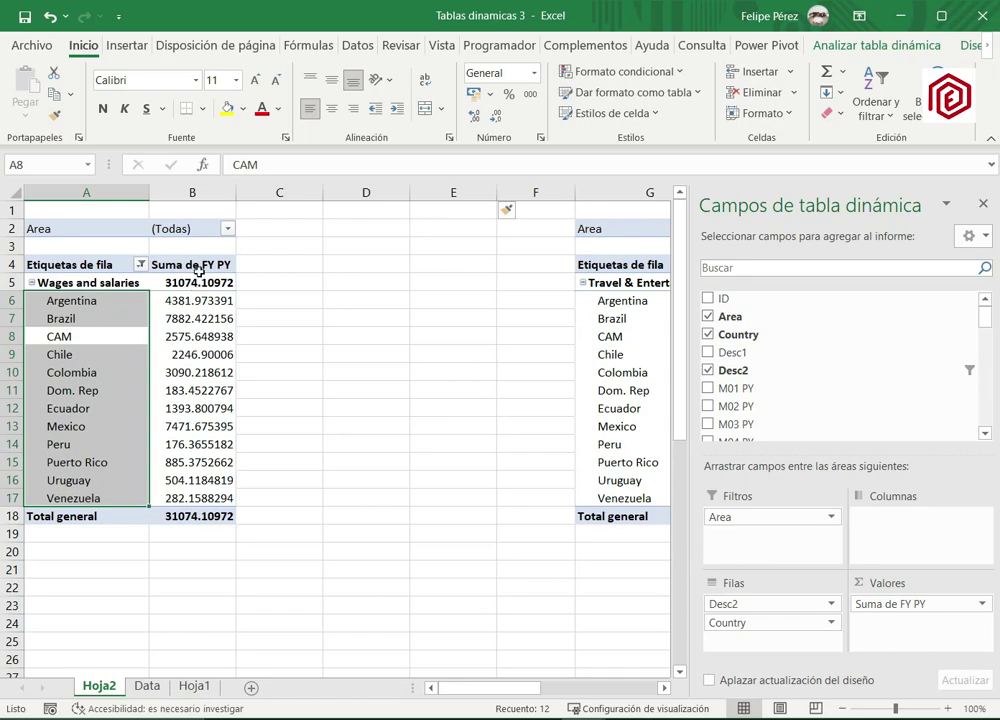
{"action": "left_click_drag", "start_coordinate": [197, 298], "coordinate": [218, 497]}
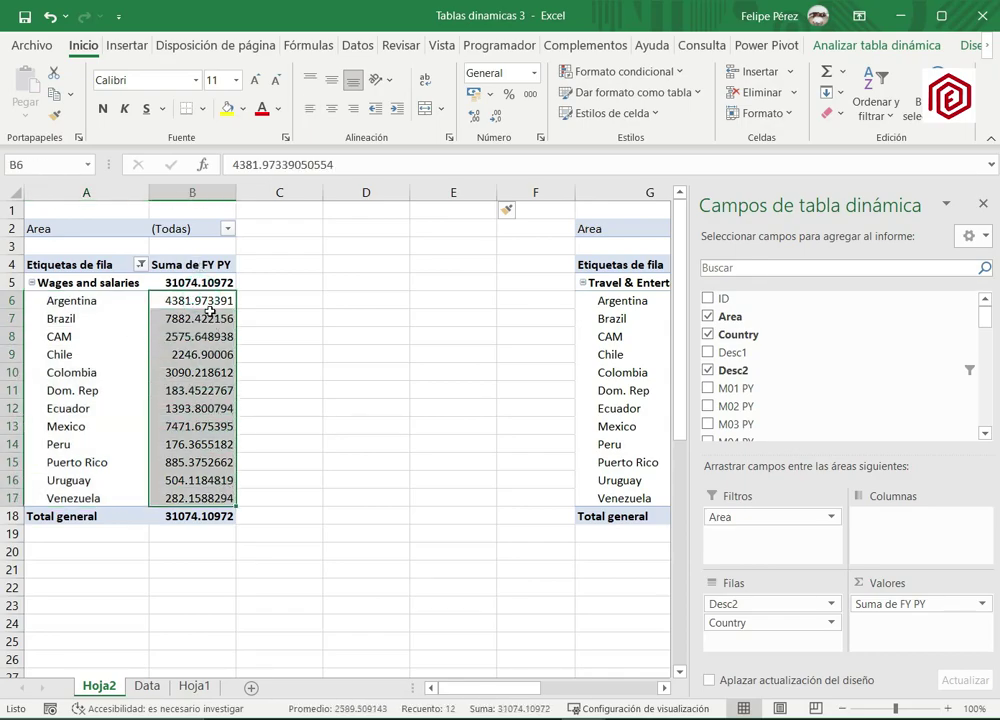
{"action": "left_click", "coordinate": [280, 297]}
{"action": "left_click", "coordinate": [197, 329]}
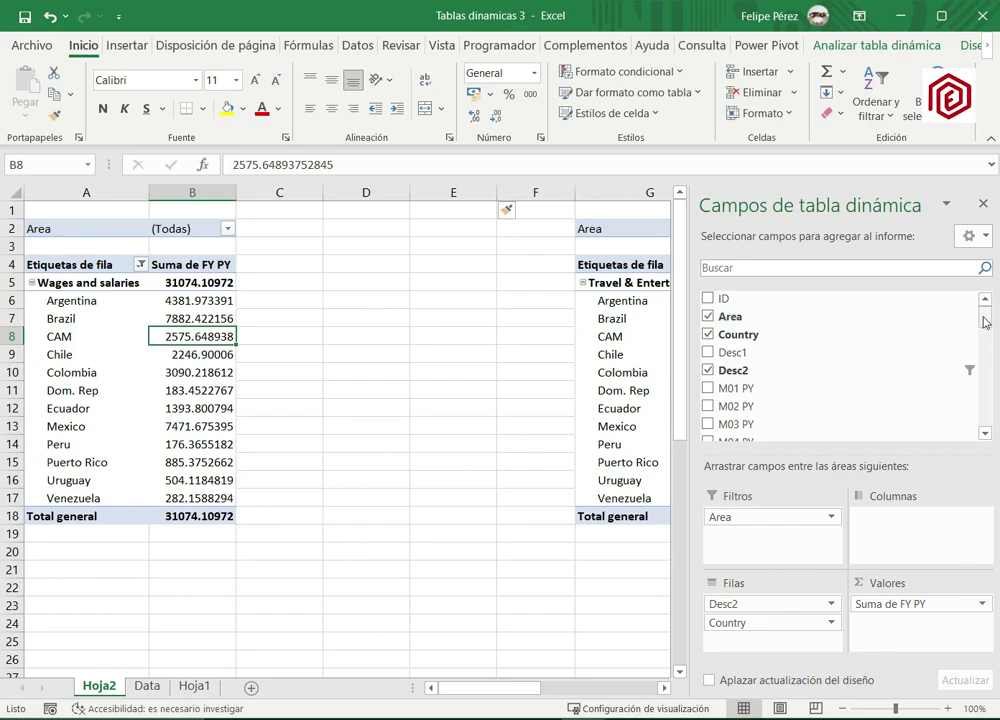
{"action": "left_click_drag", "start_coordinate": [987, 323], "coordinate": [985, 381]}
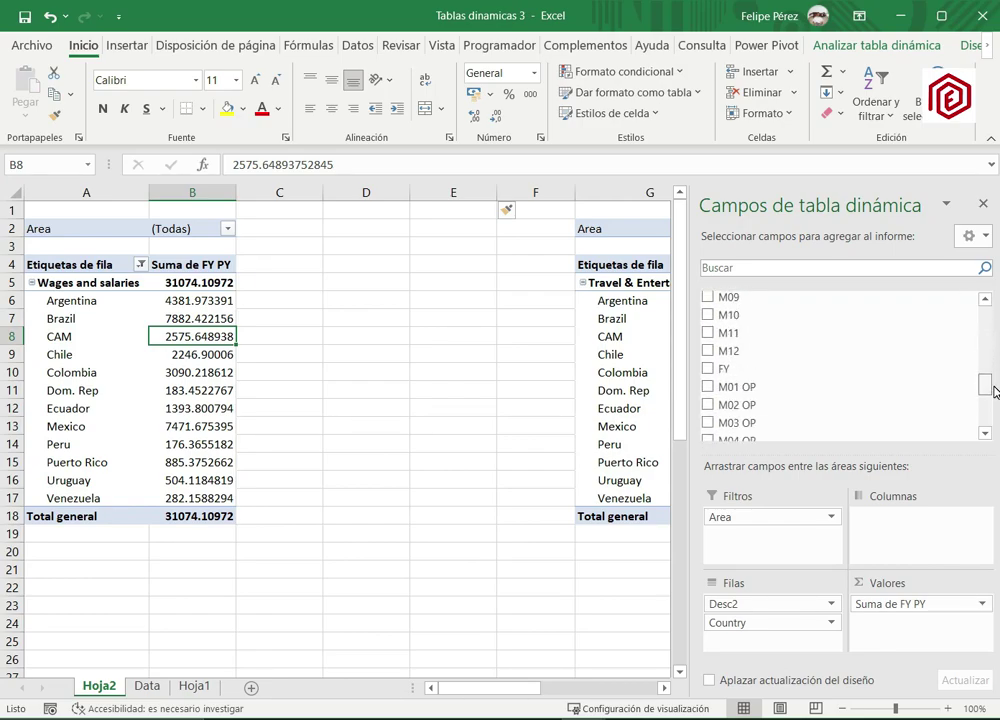
{"action": "left_click", "coordinate": [709, 370]}
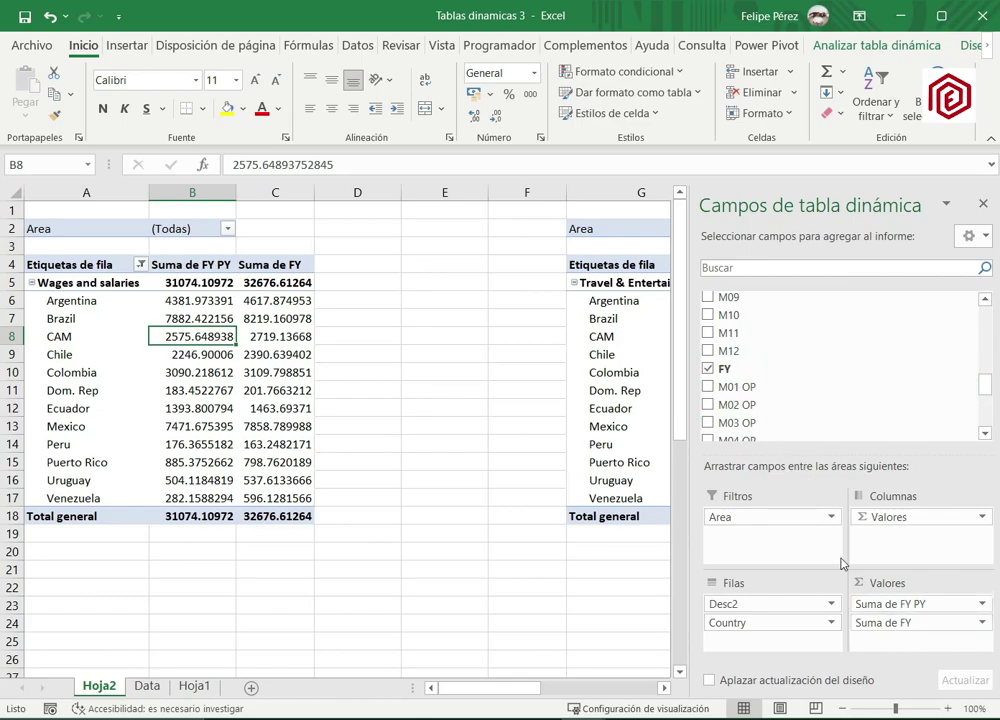
Add the FY OP field to the values of the Wages and salaries pivot table, after the FY sum.
{"action": "left_click_drag", "start_coordinate": [984, 395], "coordinate": [995, 427]}
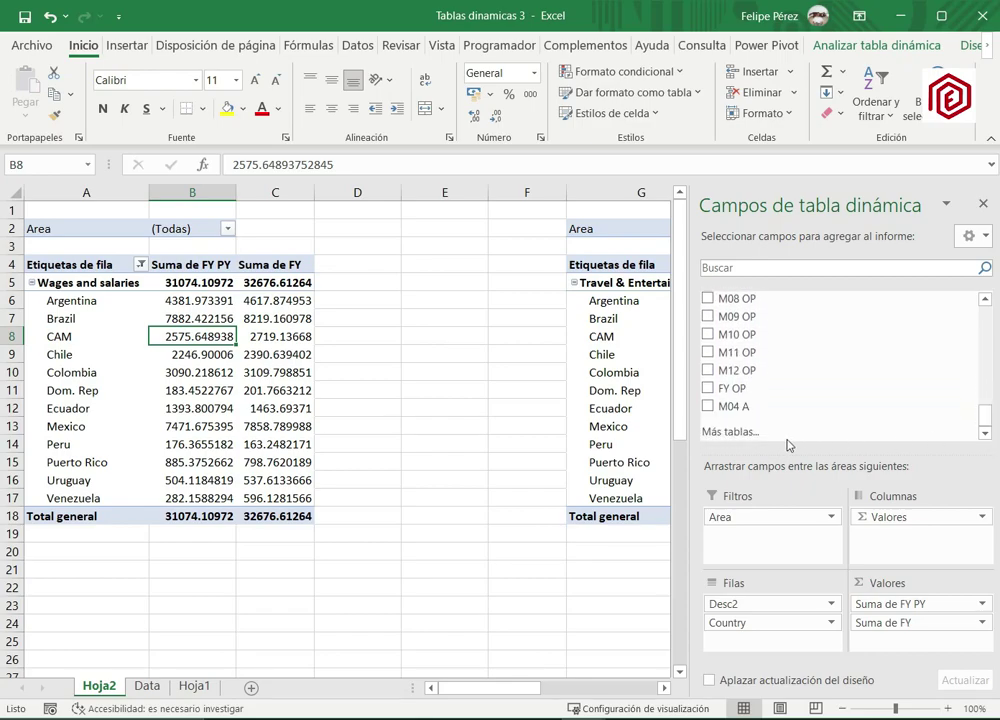
{"action": "left_click", "coordinate": [709, 390]}
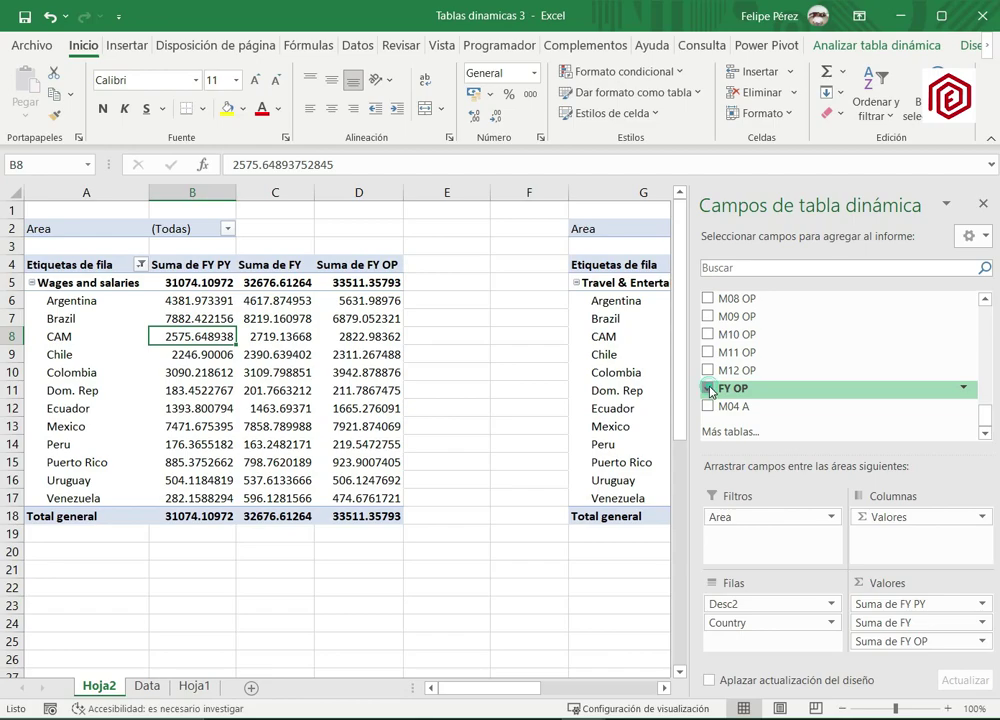
{"action": "left_click", "coordinate": [709, 390]}
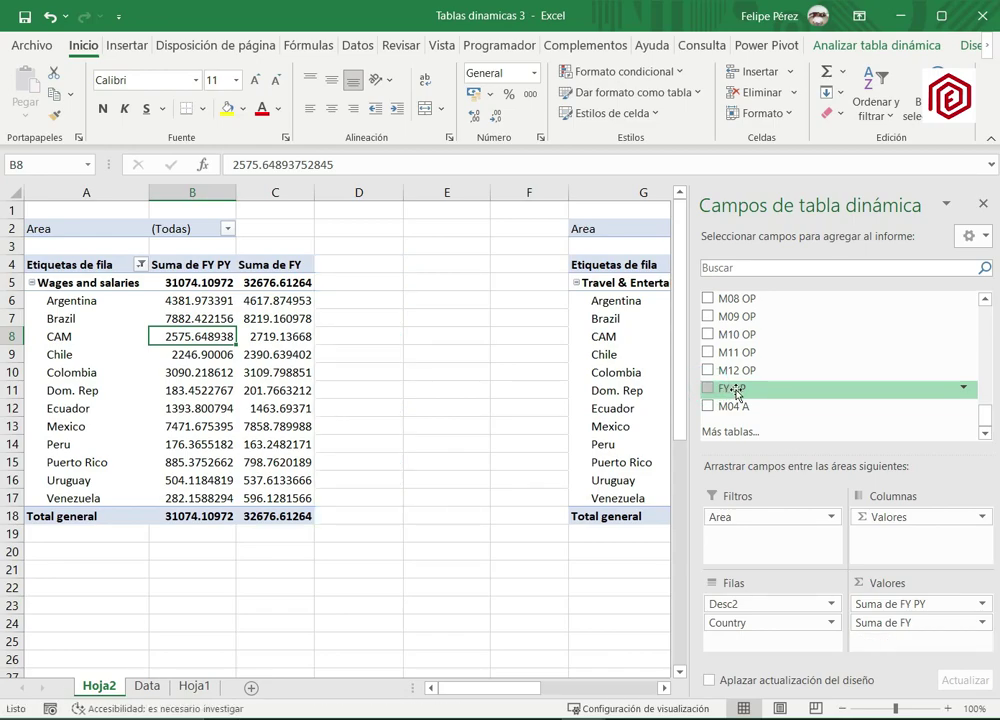
{"action": "left_click_drag", "start_coordinate": [736, 393], "coordinate": [893, 634]}
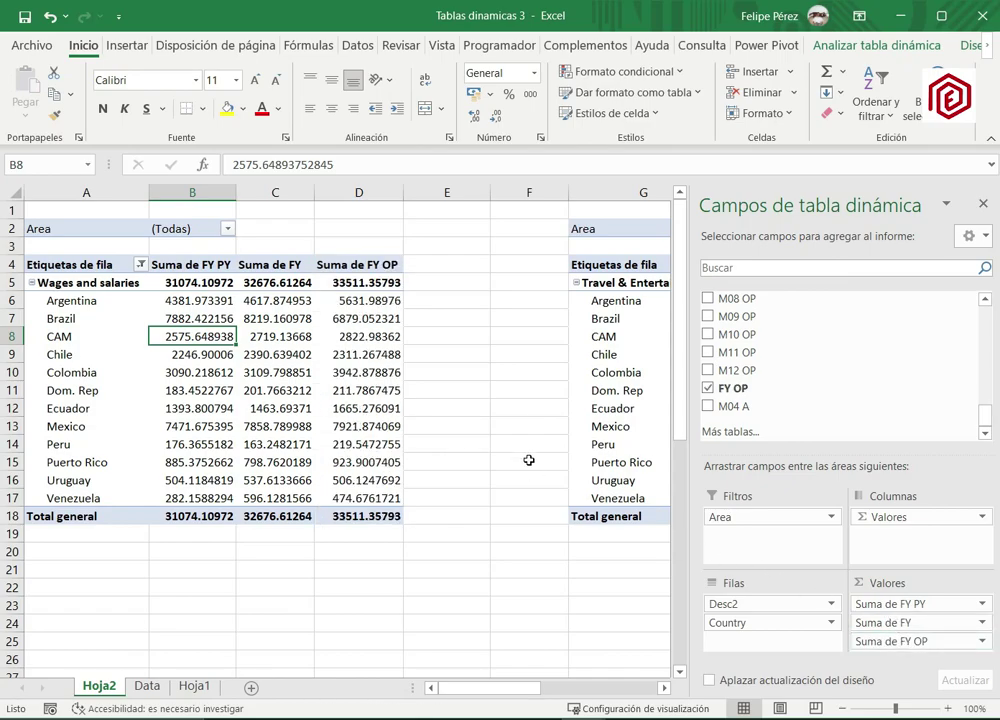
Enter a formula in E6 that subtracts Argentina's FY sum in C6 from its FY PY sum in B6.
{"action": "left_click", "coordinate": [435, 300]}
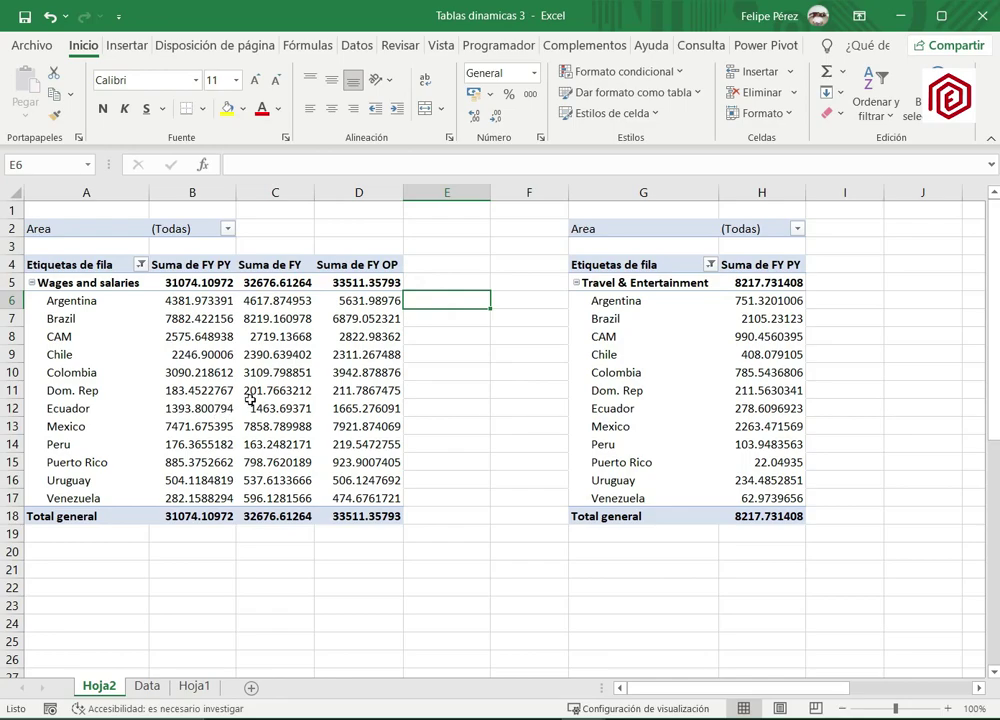
{"action": "mouse_move", "coordinate": [250, 399]}
{"action": "type", "text": "="}
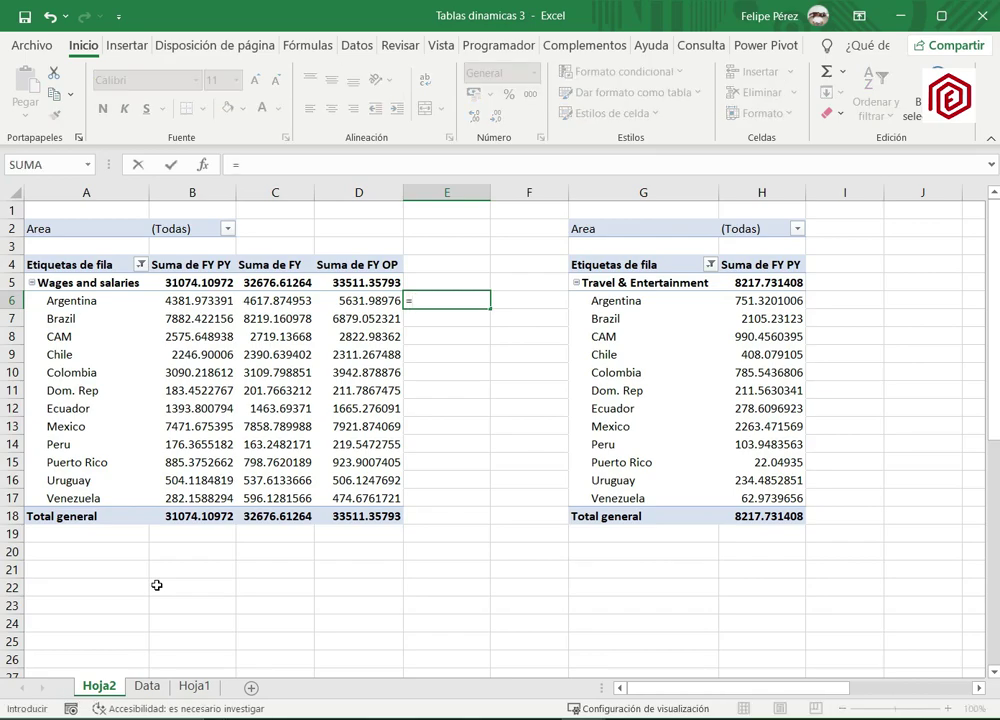
{"action": "key", "text": "Left"}
{"action": "key", "text": "Left"}
{"action": "key", "text": "Left"}
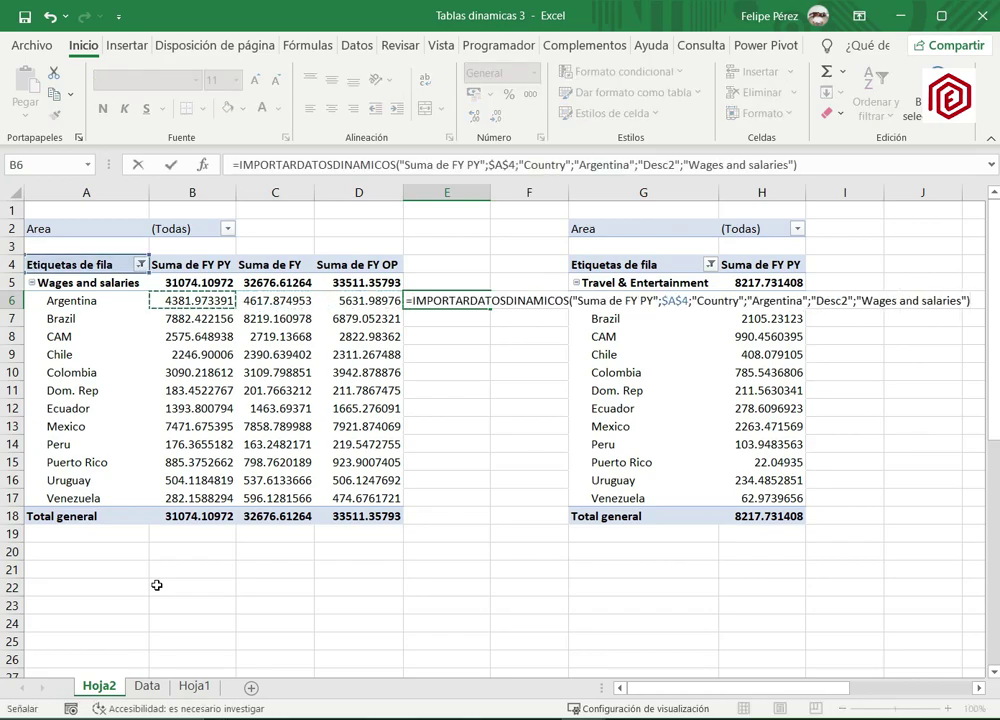
{"action": "type", "text": "-"}
{"action": "key", "text": "Left"}
{"action": "key", "text": "Left"}
{"action": "key", "text": "Return"}
{"action": "key", "text": "Up"}
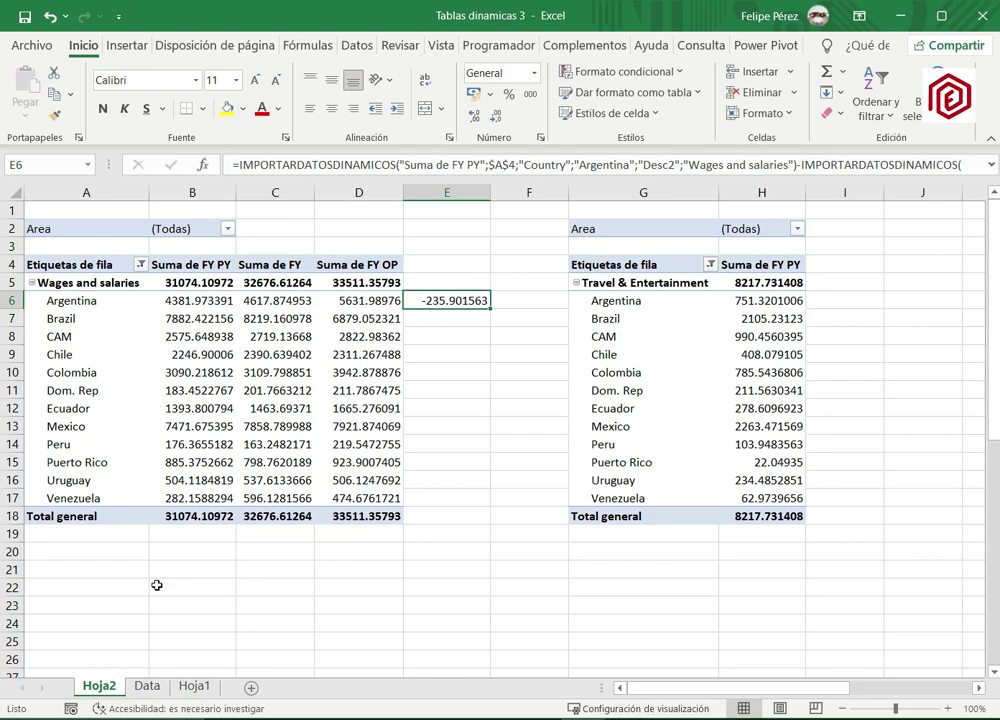
Replace the formula in E6 with Argentina's FY sum in C6 minus its FY PY sum in B6.
{"action": "type", "text": "="}
{"action": "key", "text": "Left"}
{"action": "key", "text": "Left"}
{"action": "type", "text": "-"}
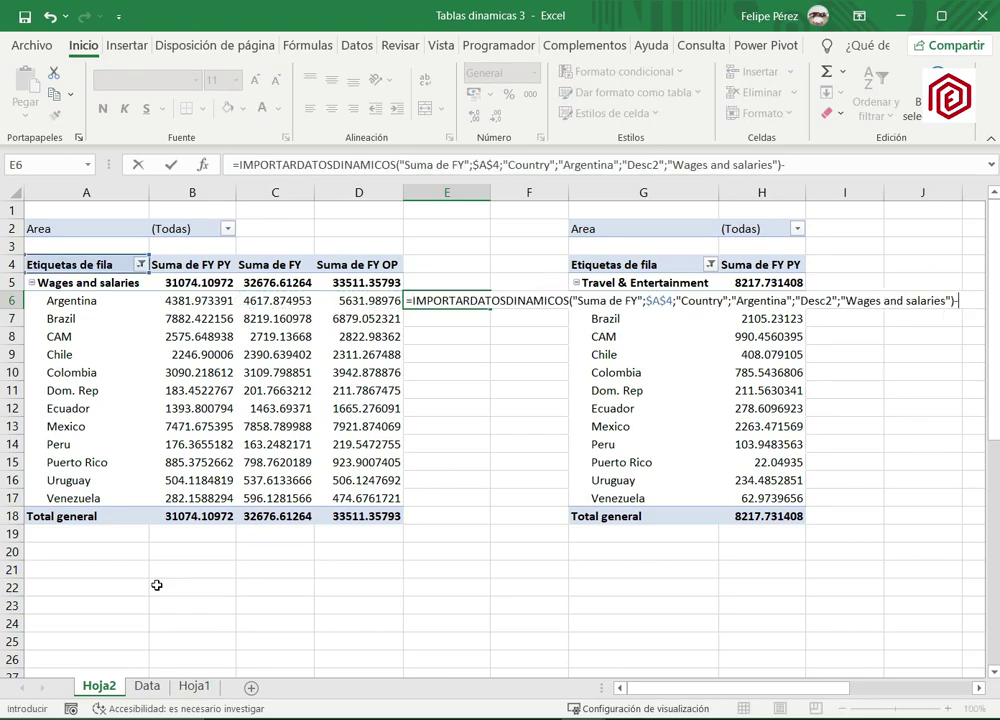
{"action": "key", "text": "Left"}
{"action": "key", "text": "Left"}
{"action": "key", "text": "Left"}
{"action": "key", "text": "Return"}
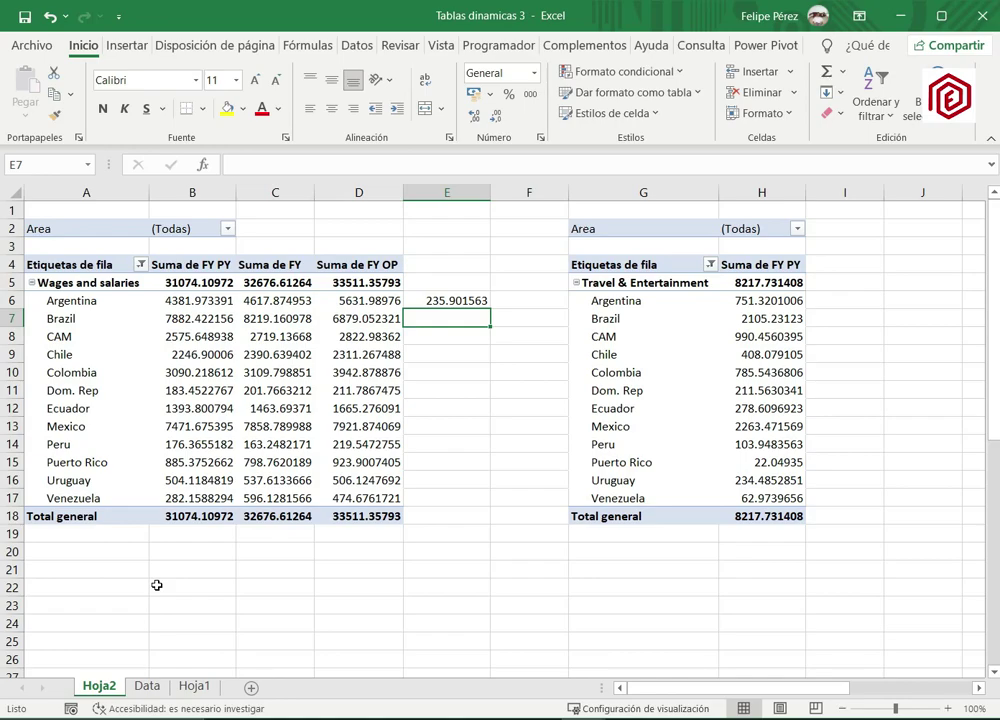
Delete the trial difference formula from E6.
{"action": "key", "text": "Up"}
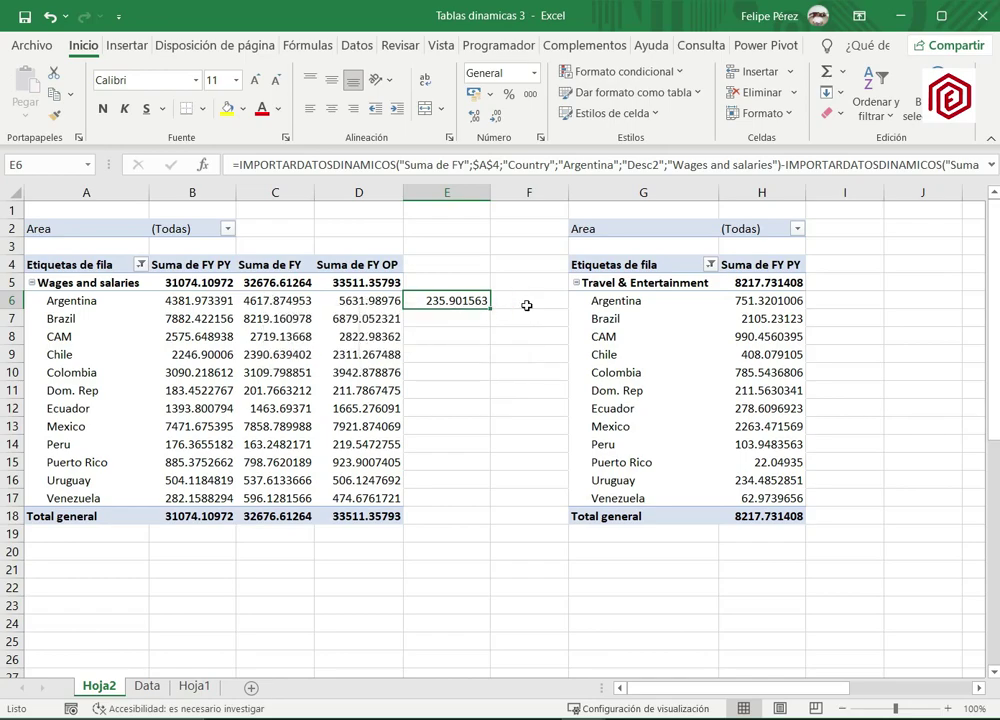
{"action": "key", "text": "Delete"}
{"action": "left_click", "coordinate": [346, 300]}
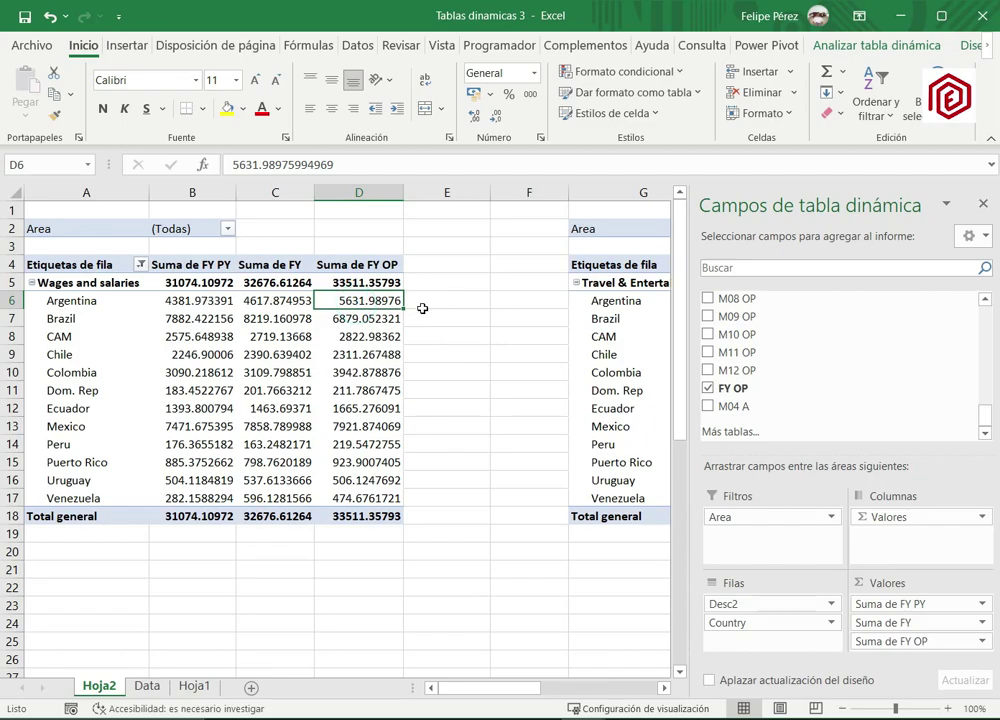
{"action": "left_click", "coordinate": [446, 390]}
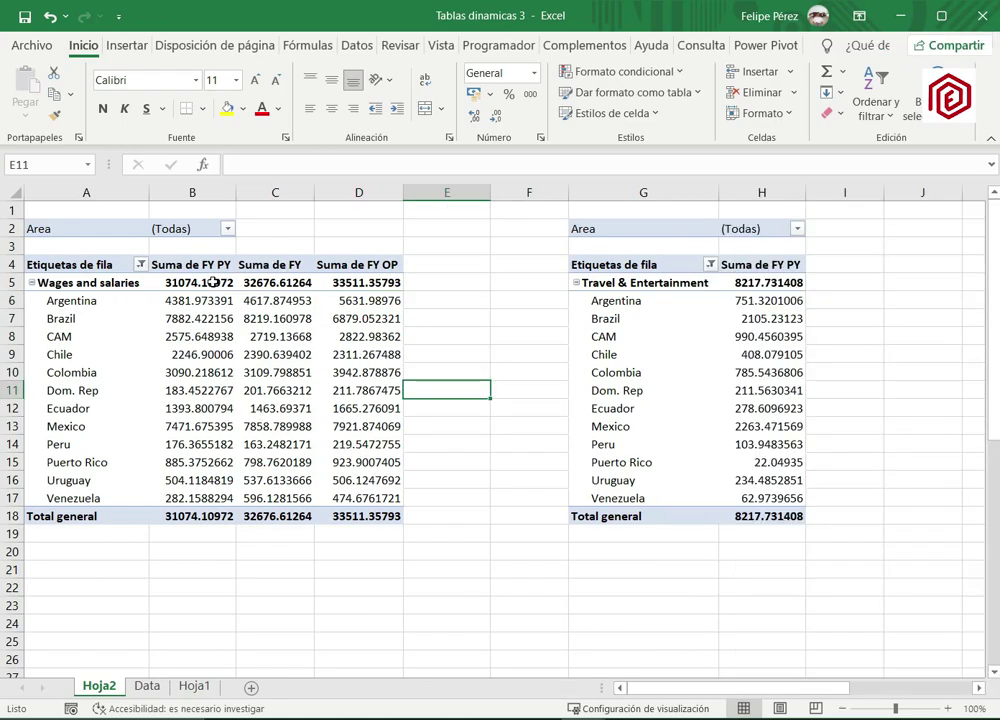
Compare the country rows and value fields of the Wages and salaries and Travel & Entertainment pivot tables.
{"action": "left_click", "coordinate": [186, 331]}
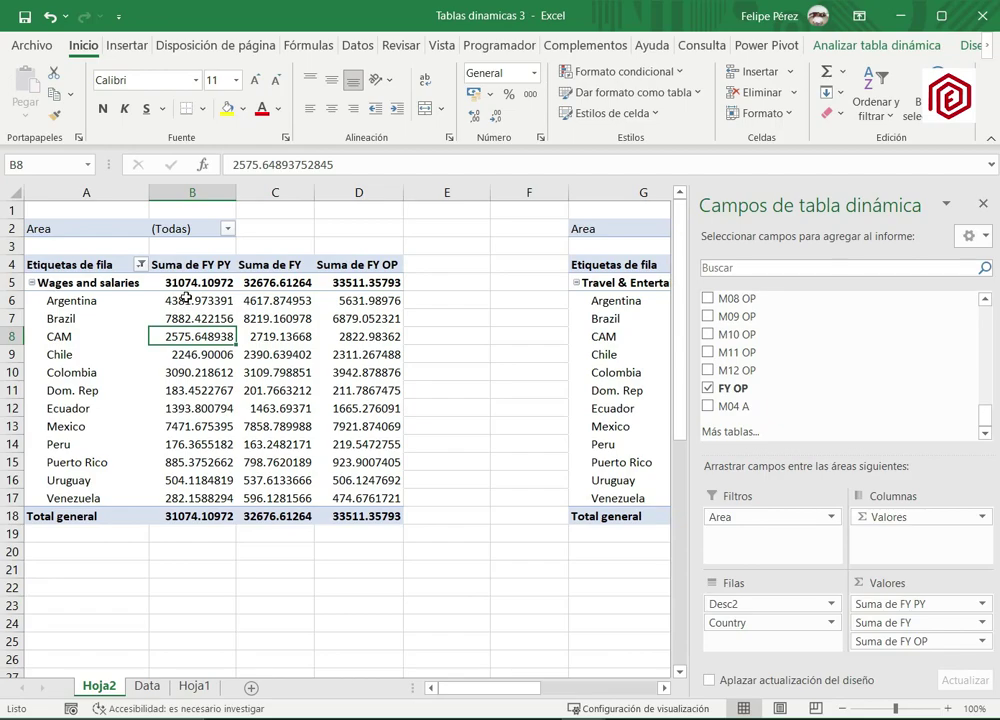
{"action": "left_click_drag", "start_coordinate": [102, 311], "coordinate": [67, 462]}
{"action": "left_click", "coordinate": [485, 370]}
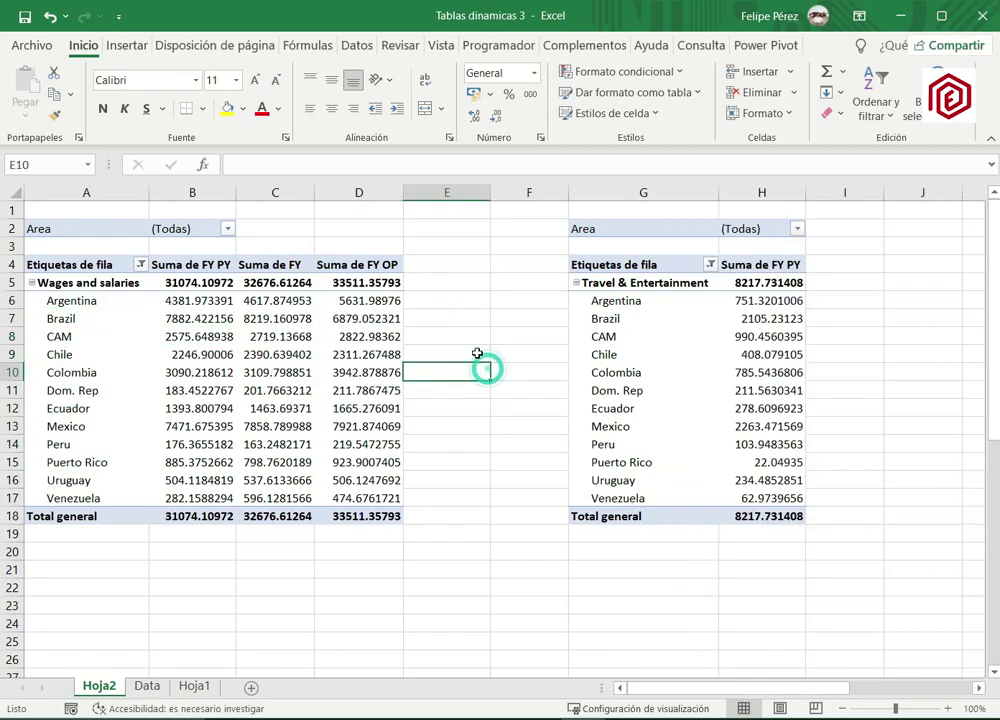
{"action": "left_click", "coordinate": [658, 310]}
{"action": "left_click", "coordinate": [526, 343]}
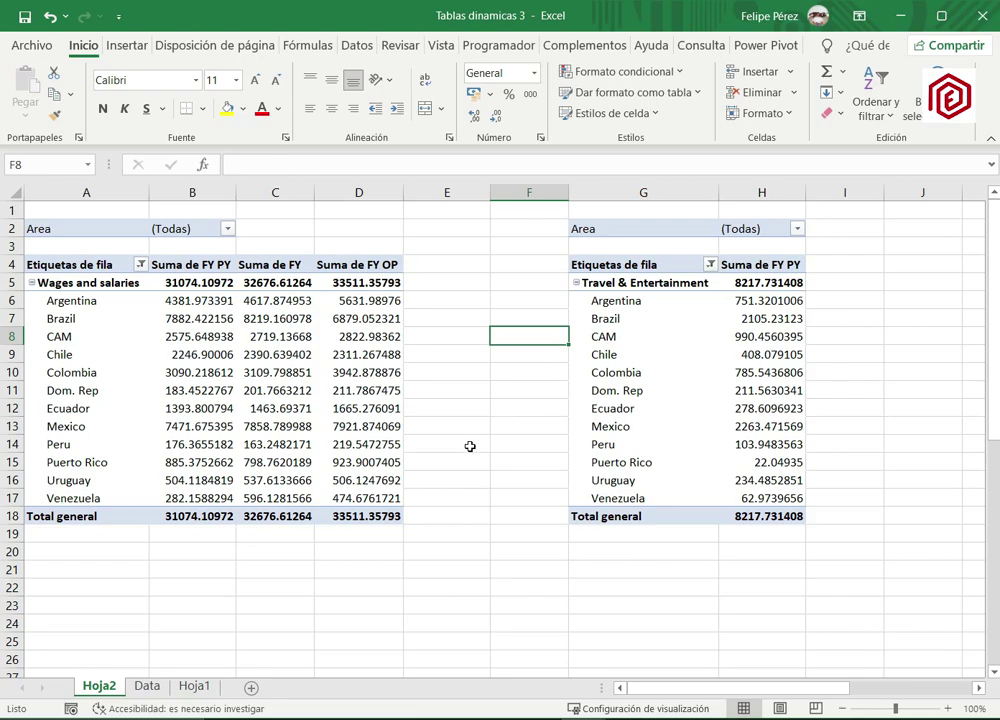
{"action": "left_click", "coordinate": [660, 309]}
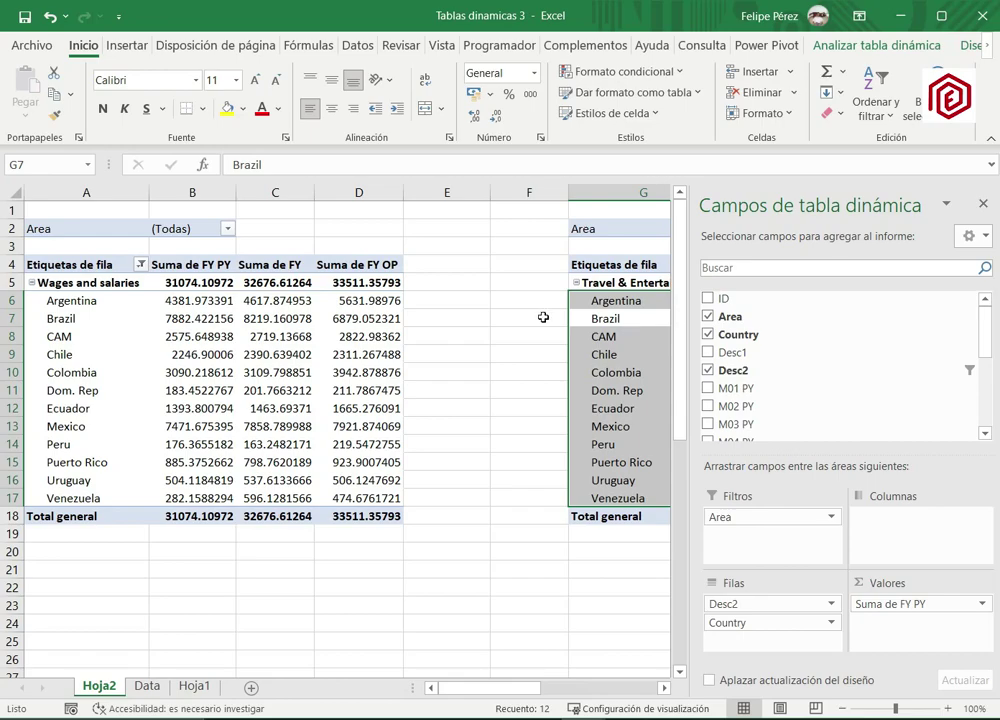
{"action": "left_click", "coordinate": [285, 337]}
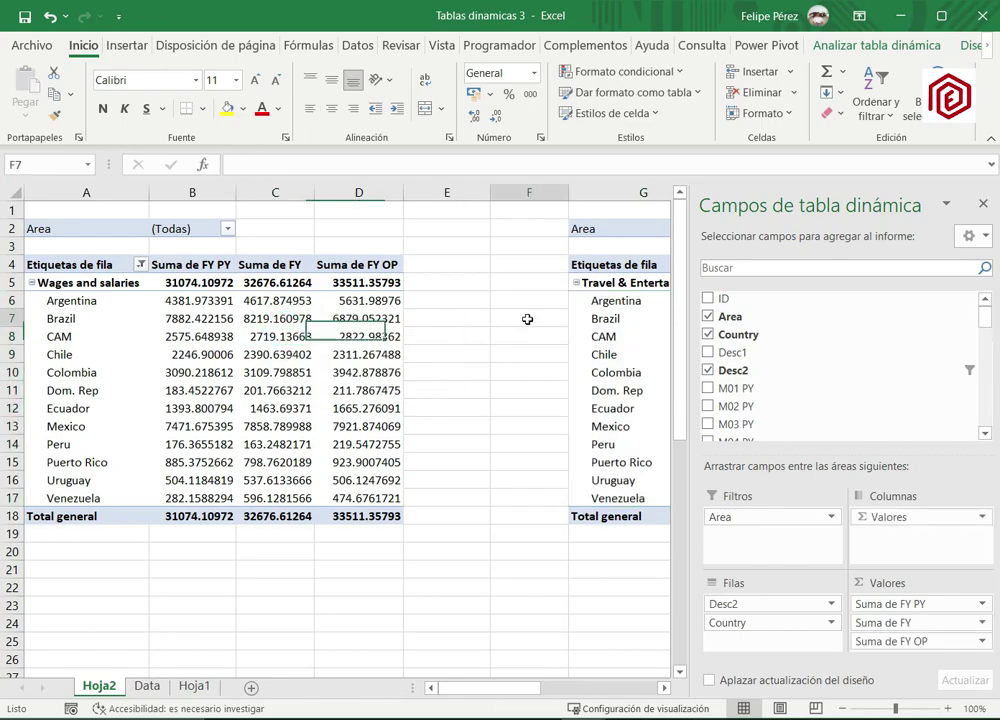
{"action": "left_click", "coordinate": [527, 319]}
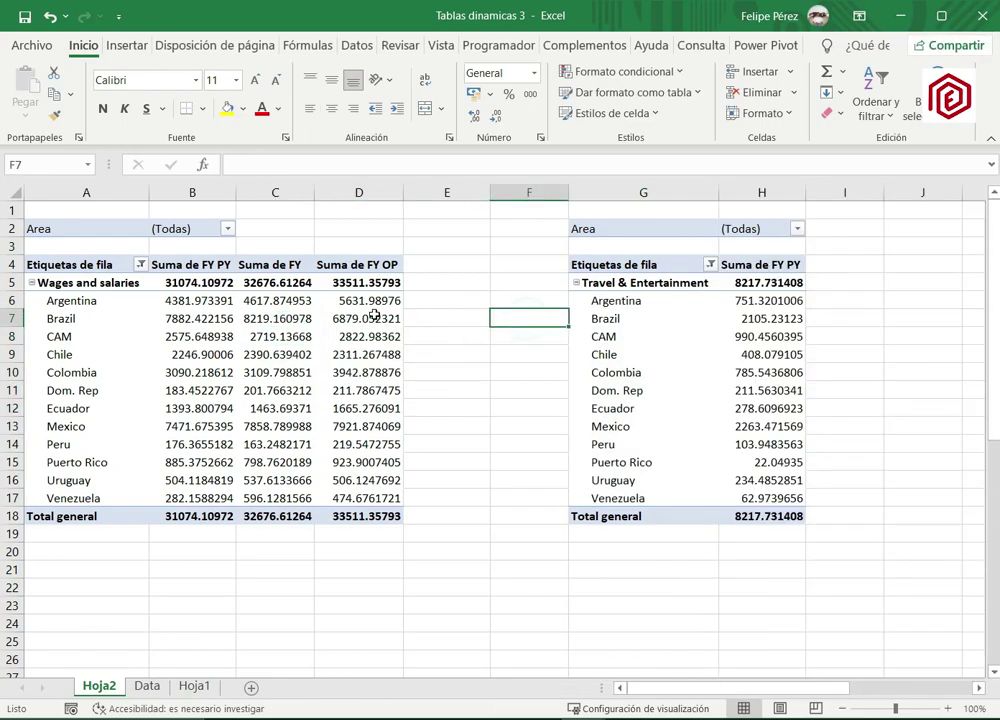
Check the data source range of the Wages and salaries pivot table without changing it.
{"action": "left_click", "coordinate": [277, 320]}
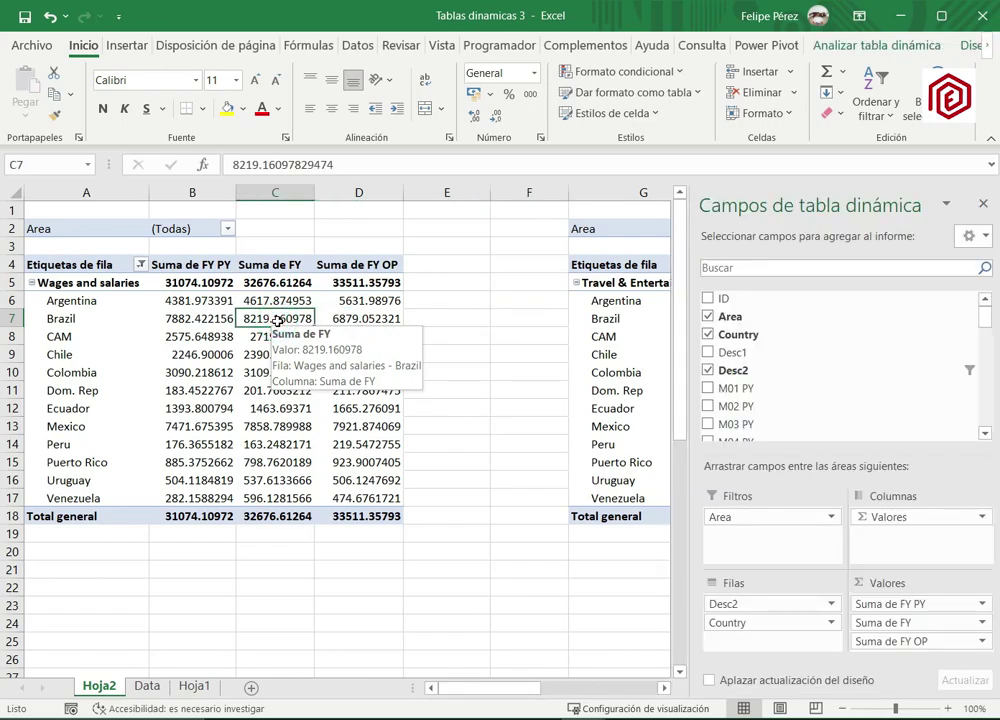
{"action": "left_click", "coordinate": [876, 47]}
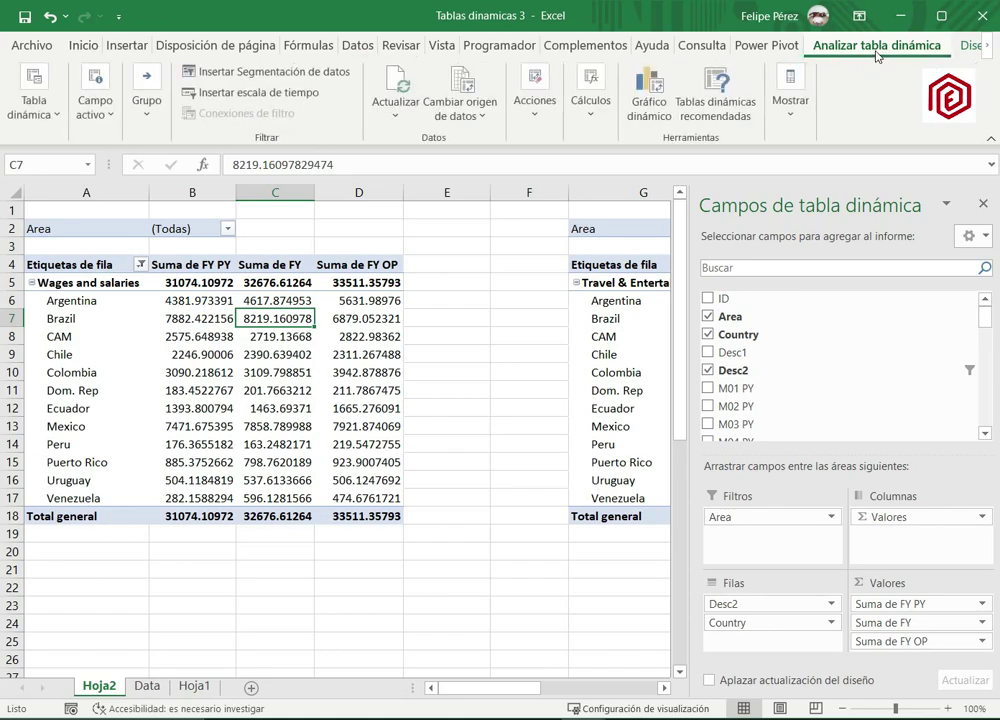
{"action": "left_click", "coordinate": [455, 85]}
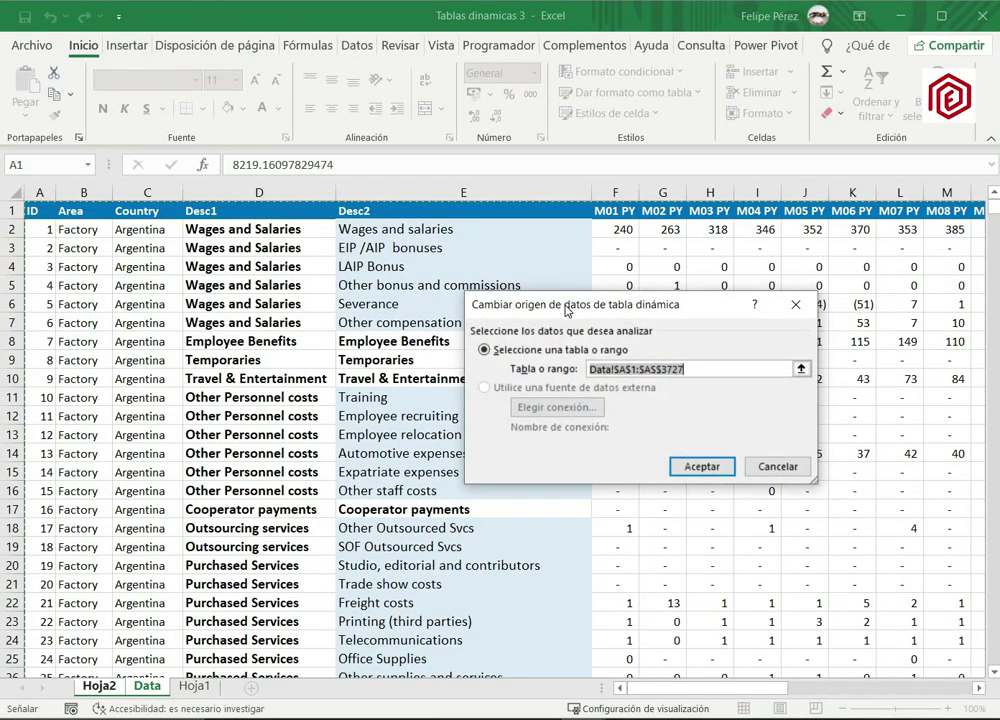
{"action": "mouse_move", "coordinate": [638, 697]}
{"action": "left_mouse_down"}
{"action": "mouse_move", "coordinate": [830, 676]}
{"action": "mouse_move", "coordinate": [625, 683]}
{"action": "left_mouse_up"}
{"action": "left_click", "coordinate": [599, 266]}
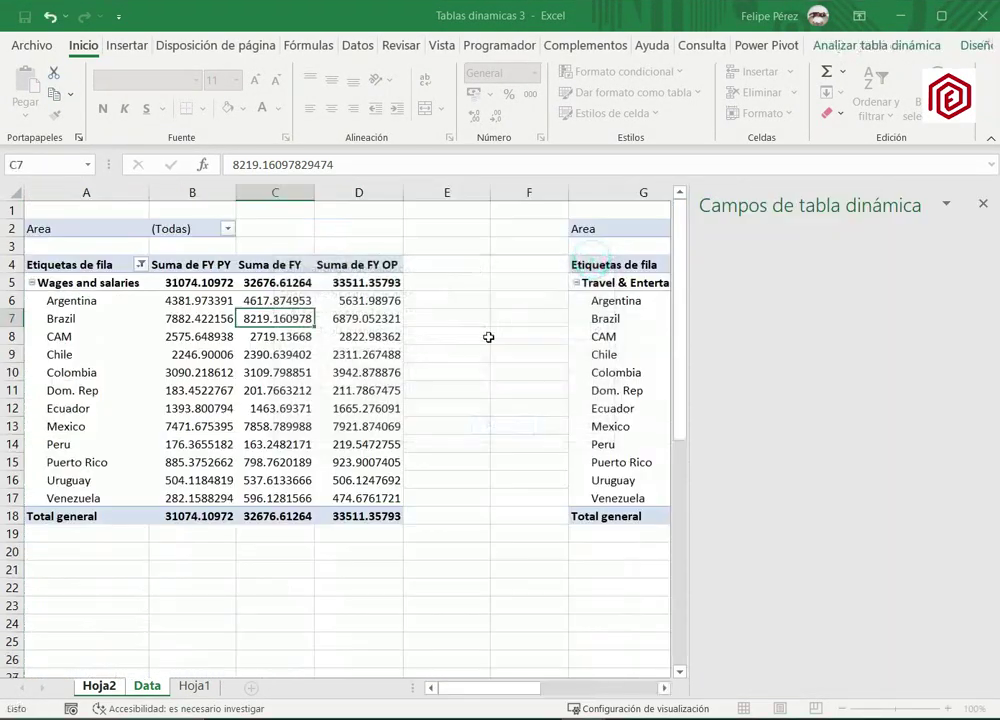
Check the data source range of the Travel & Entertainment pivot table without changing it, and select blank cell E20.
{"action": "left_click", "coordinate": [605, 336]}
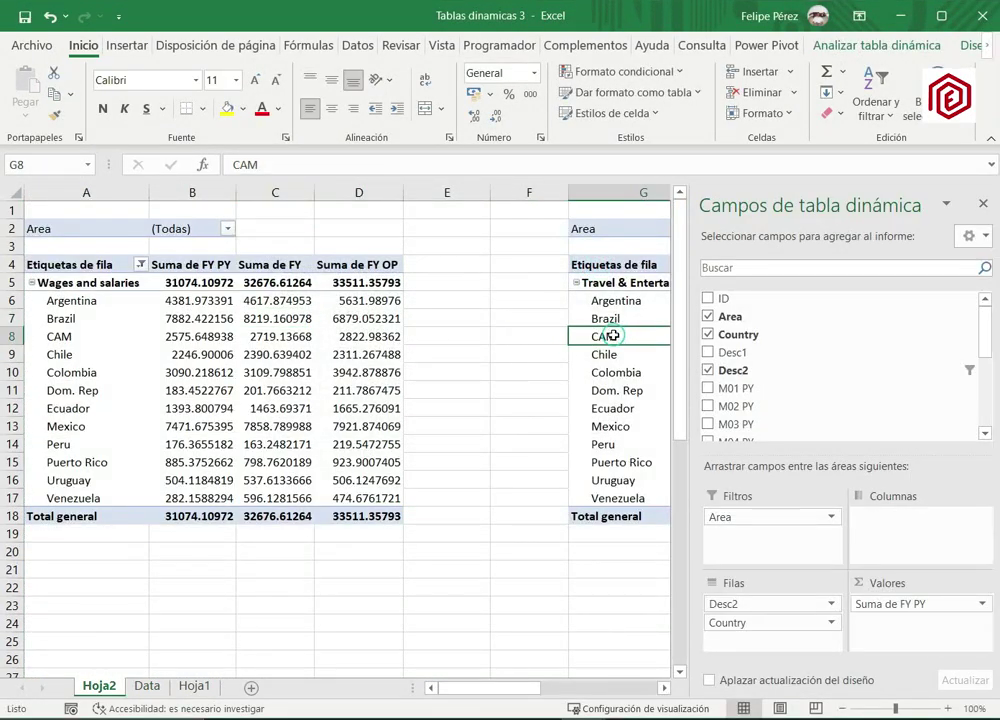
{"action": "left_click", "coordinate": [848, 48]}
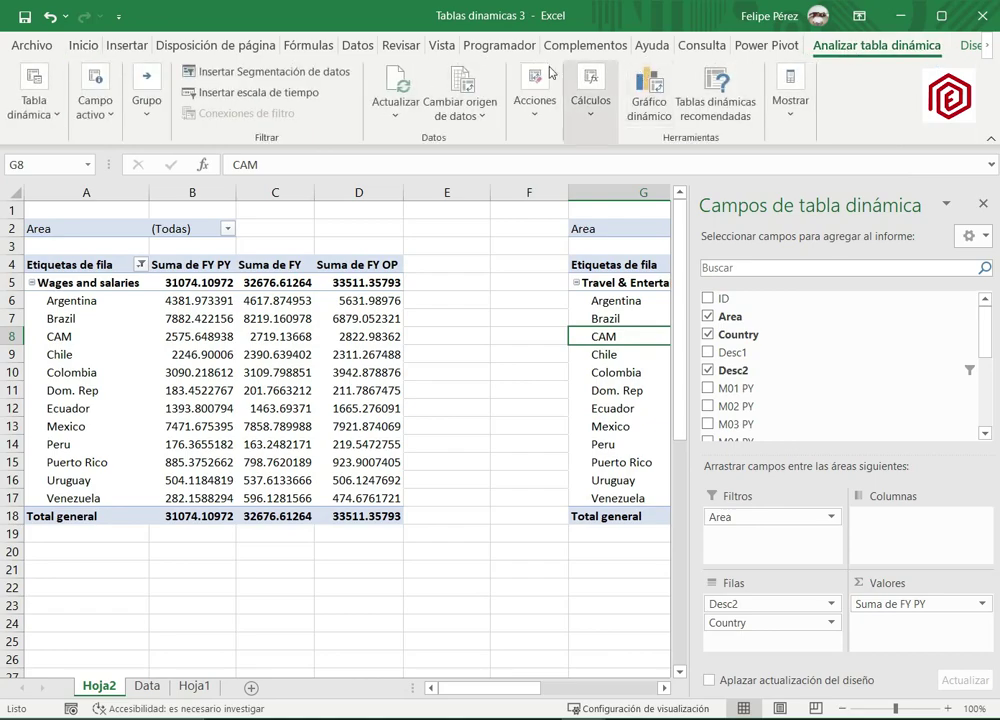
{"action": "left_click", "coordinate": [462, 92]}
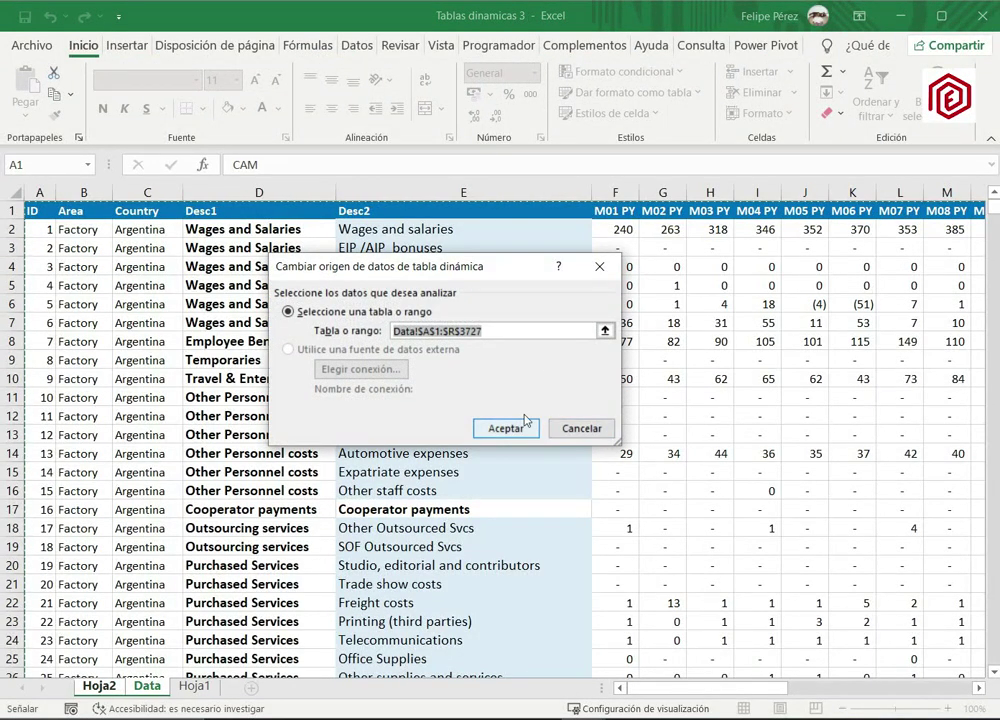
{"action": "mouse_move", "coordinate": [643, 688]}
{"action": "left_mouse_down"}
{"action": "mouse_move", "coordinate": [728, 696]}
{"action": "mouse_move", "coordinate": [652, 700]}
{"action": "left_mouse_up"}
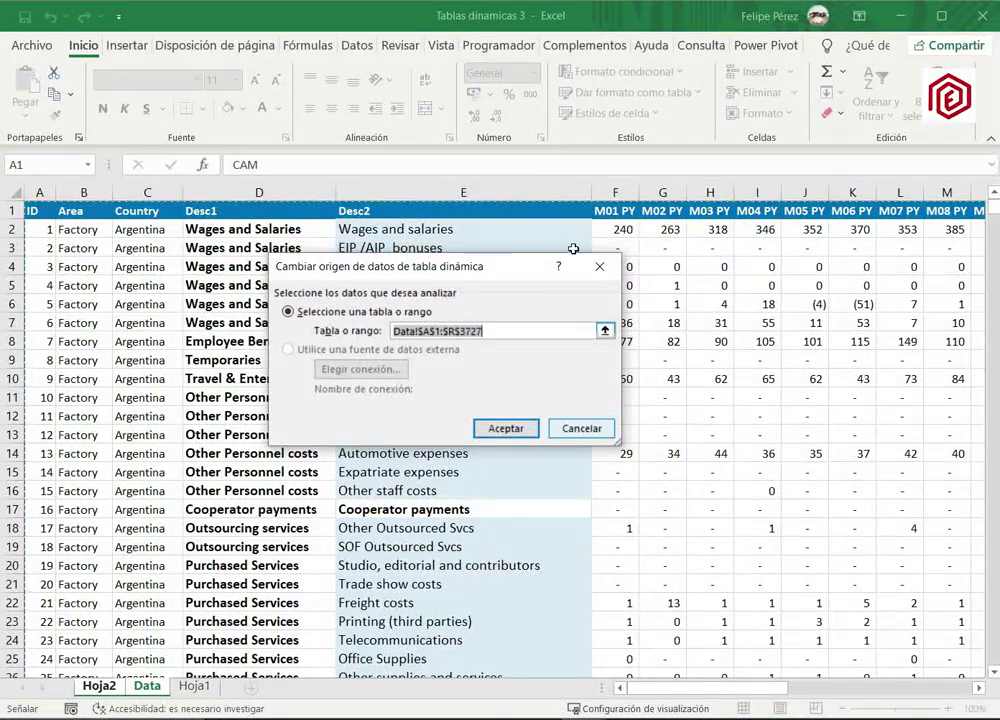
{"action": "left_click", "coordinate": [599, 266]}
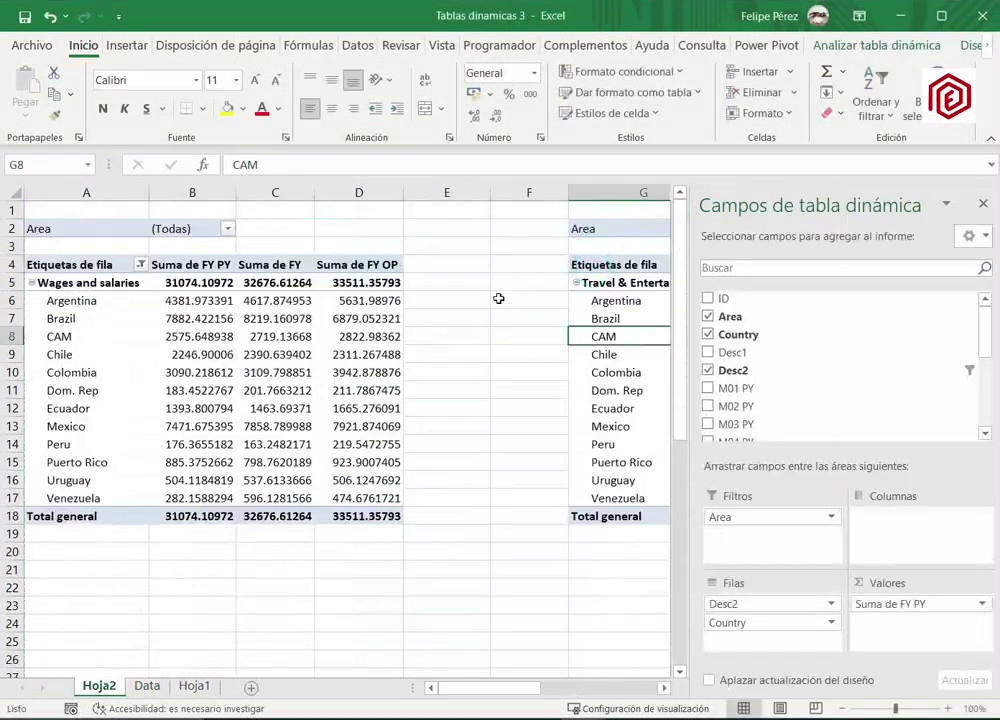
{"action": "left_click", "coordinate": [454, 548]}
{"action": "scroll", "coordinate": [377, 555], "scroll_direction": "down", "scroll_amount": 2}
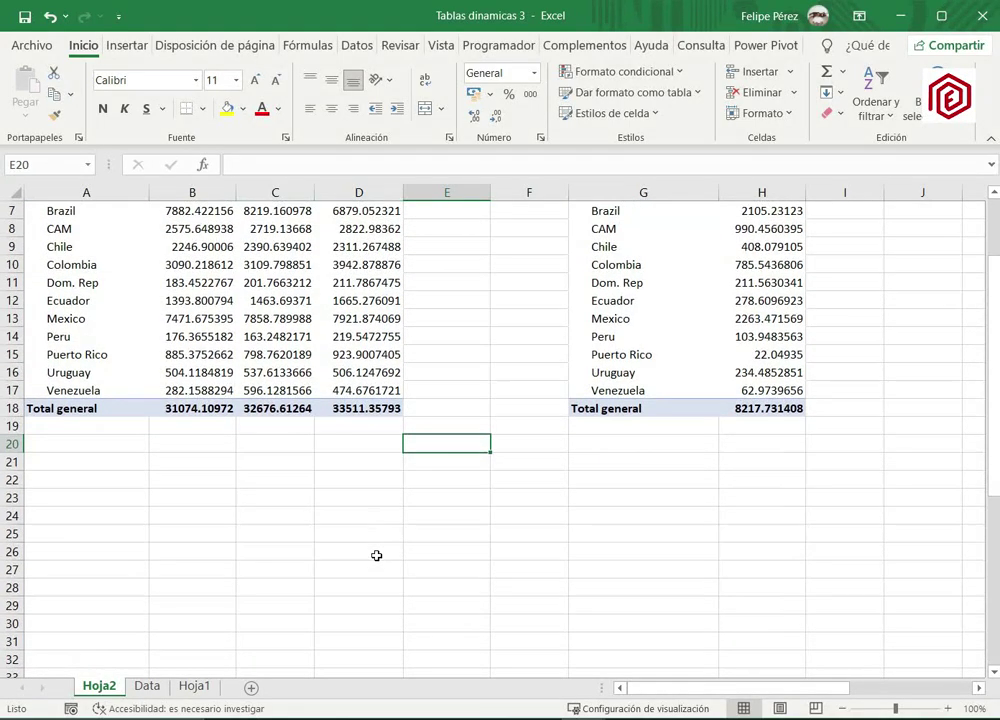
Duplicate the Wages and salaries pivot table, including its Area filter, from A2:D18 to A21.
{"action": "scroll", "coordinate": [376, 555], "scroll_direction": "up", "scroll_amount": 2}
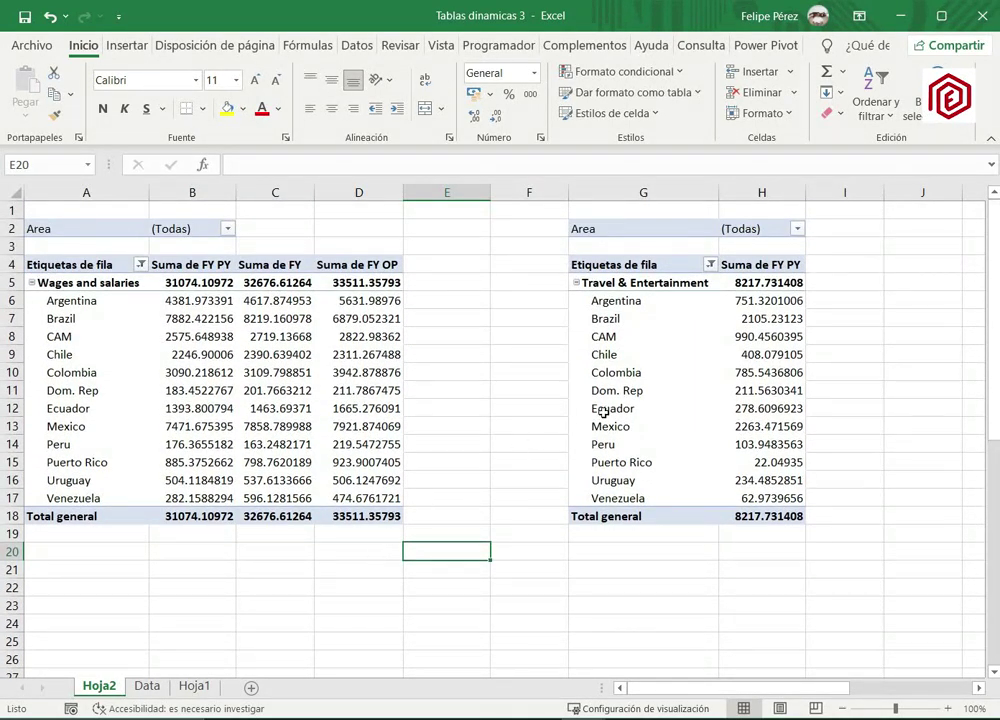
{"action": "left_click_drag", "start_coordinate": [372, 519], "coordinate": [36, 231]}
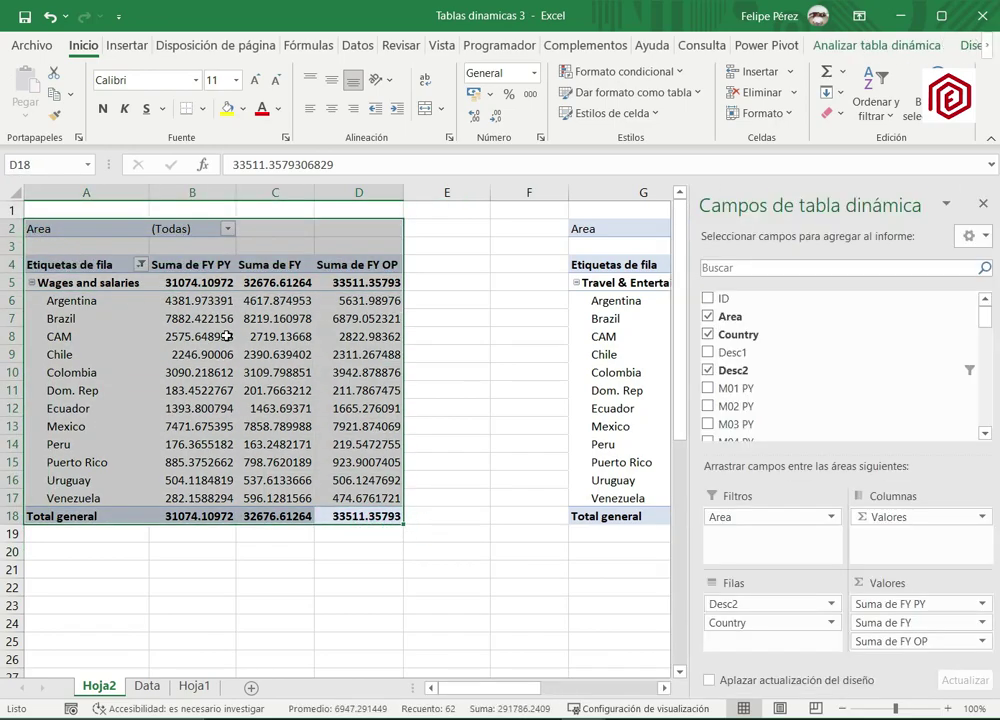
{"action": "key", "text": "ctrl+c"}
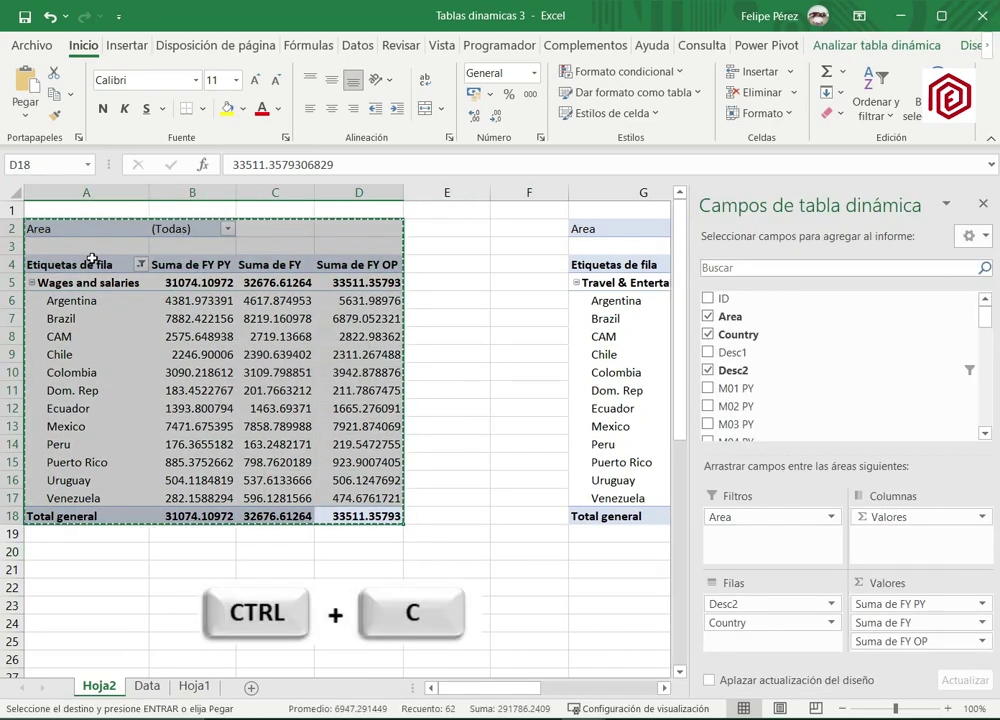
{"action": "left_click", "coordinate": [92, 569]}
{"action": "scroll", "coordinate": [93, 570], "scroll_direction": "down", "scroll_amount": 2}
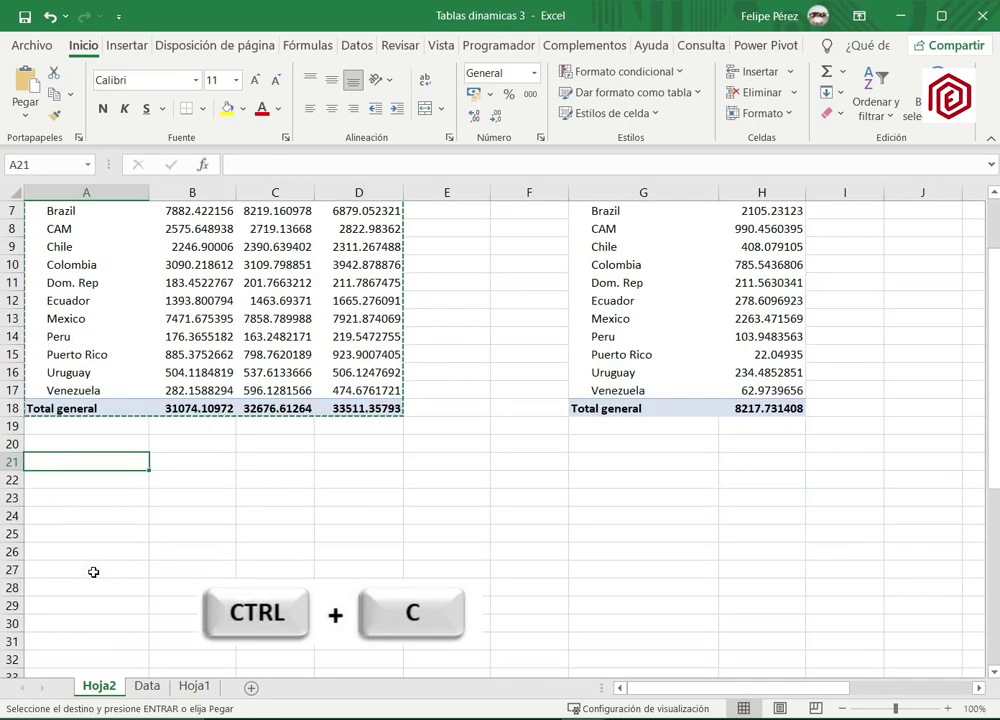
{"action": "key", "text": "ctrl+v"}
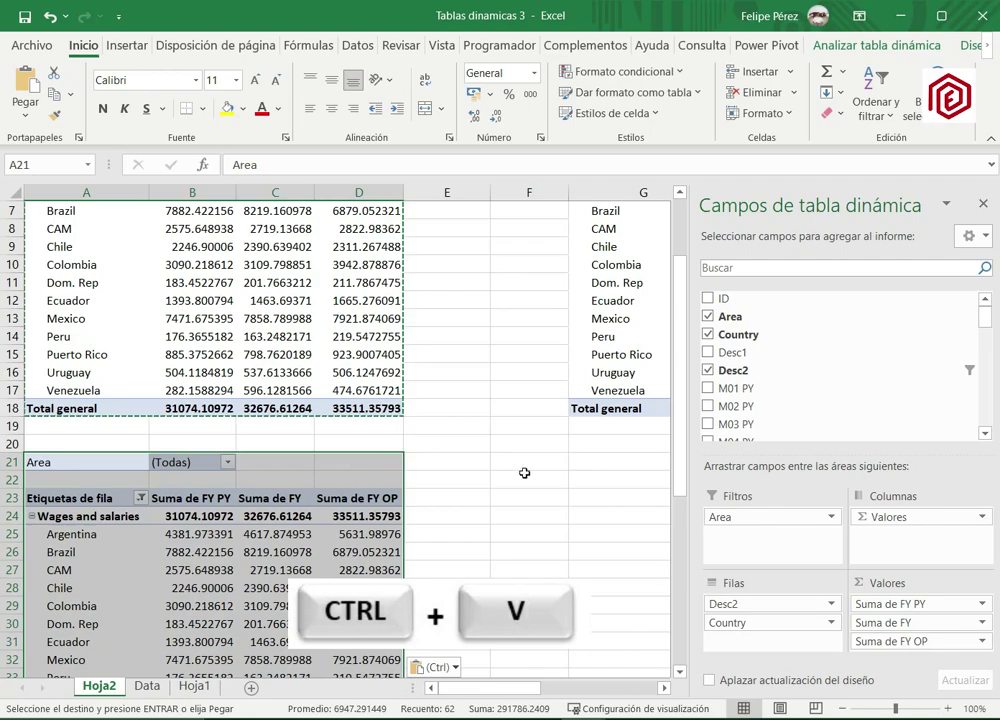
{"action": "left_click", "coordinate": [457, 428]}
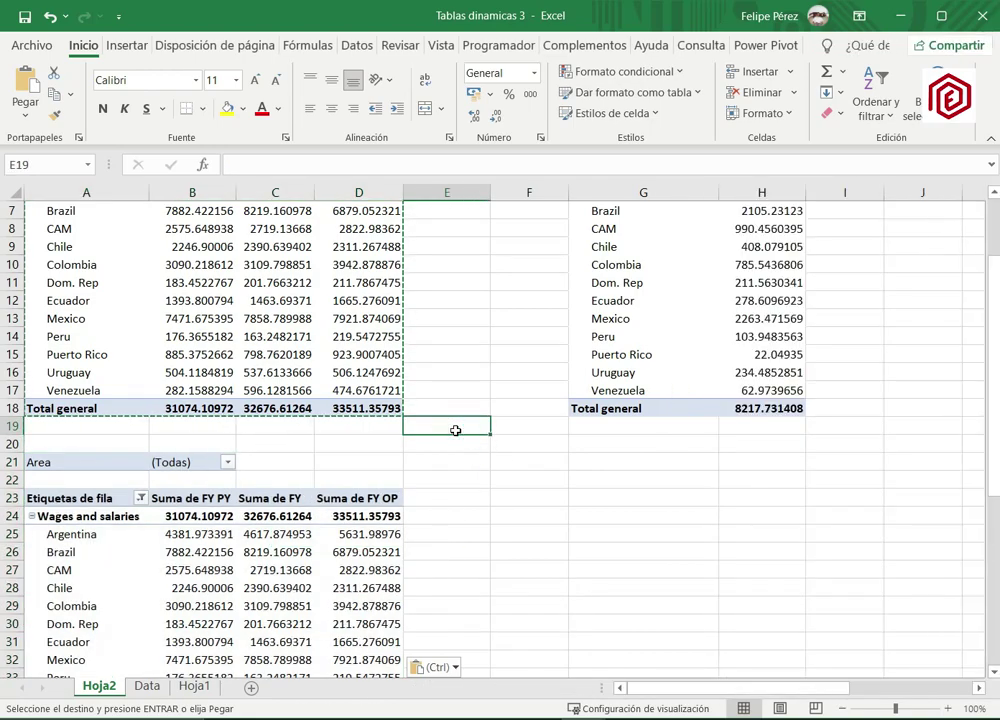
{"action": "scroll", "coordinate": [455, 430], "scroll_direction": "down", "scroll_amount": 4}
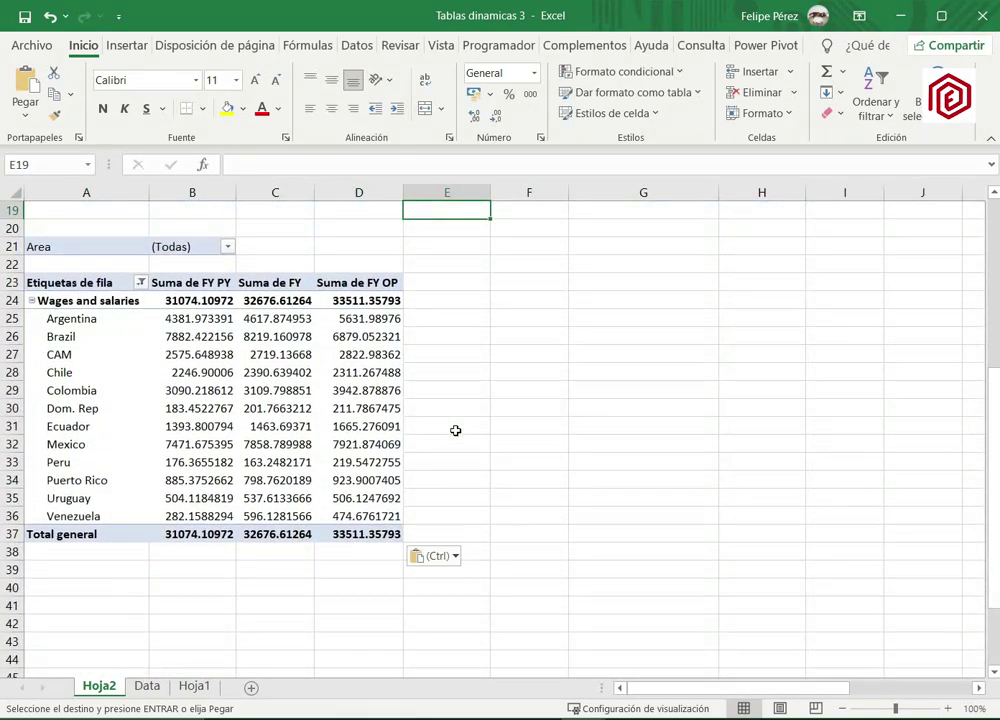
{"action": "scroll", "coordinate": [447, 430], "scroll_direction": "up", "scroll_amount": 6}
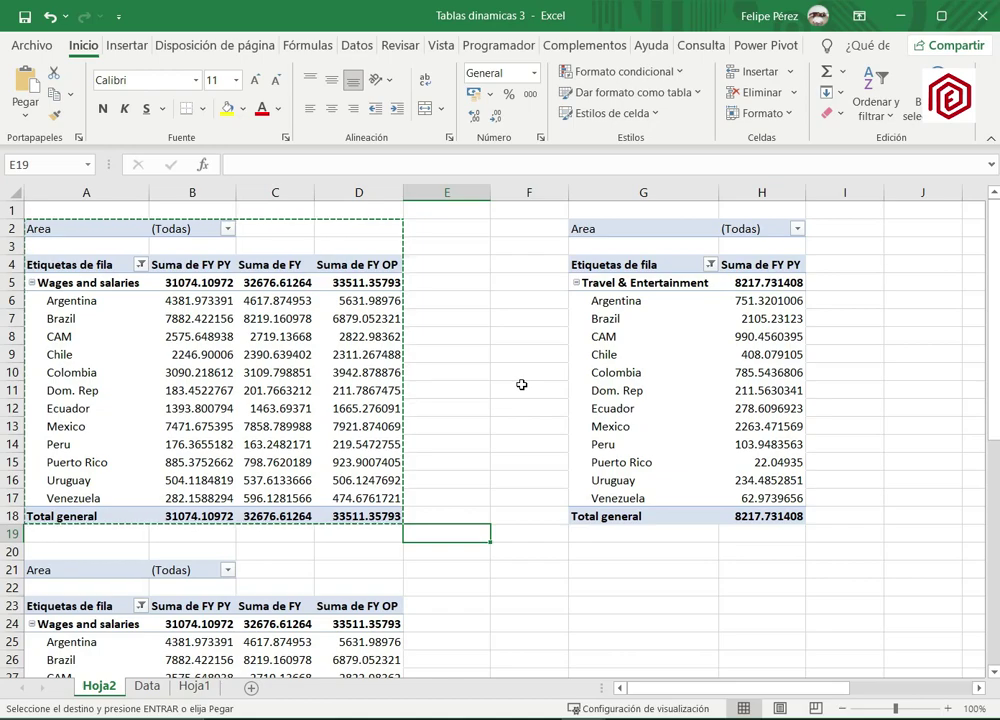
Remove the FY OP, FY PY and FY value fields from the copied pivot table at A21.
{"action": "scroll", "coordinate": [521, 384], "scroll_direction": "down", "scroll_amount": 5}
{"action": "left_click", "coordinate": [447, 390]}
{"action": "left_click", "coordinate": [251, 440]}
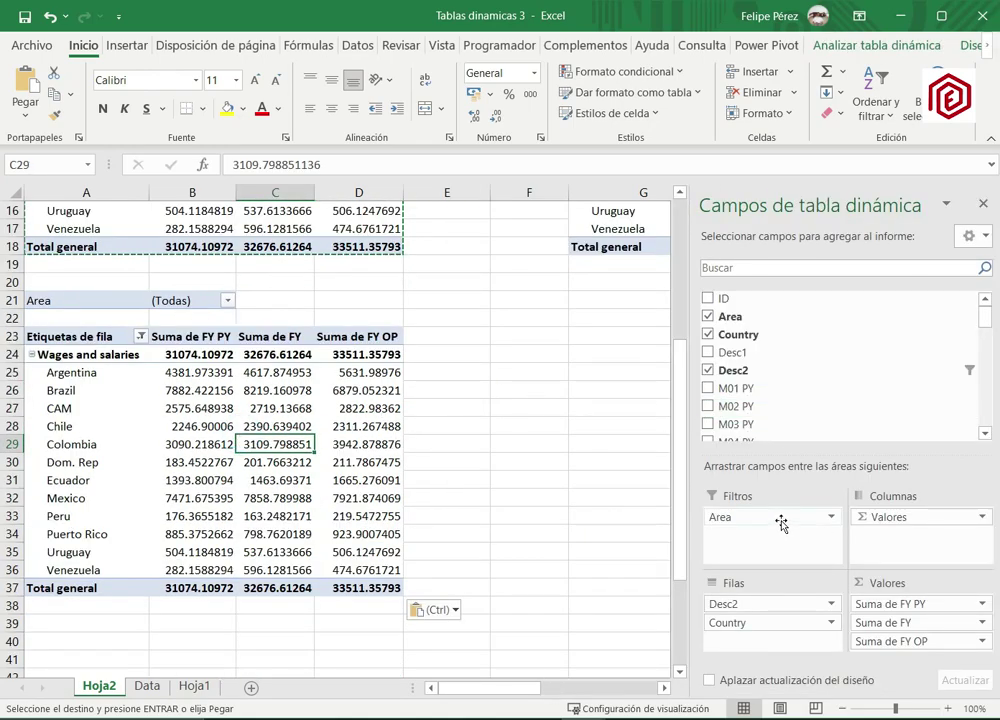
{"action": "scroll", "coordinate": [730, 408], "scroll_direction": "down", "scroll_amount": 12}
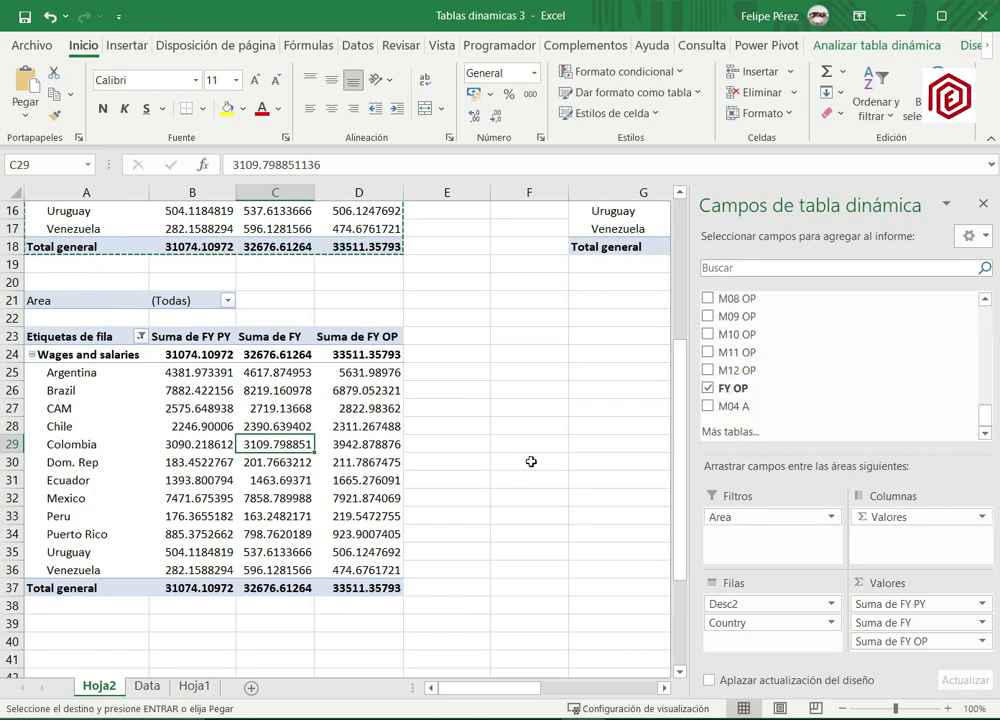
{"action": "left_click", "coordinate": [707, 389]}
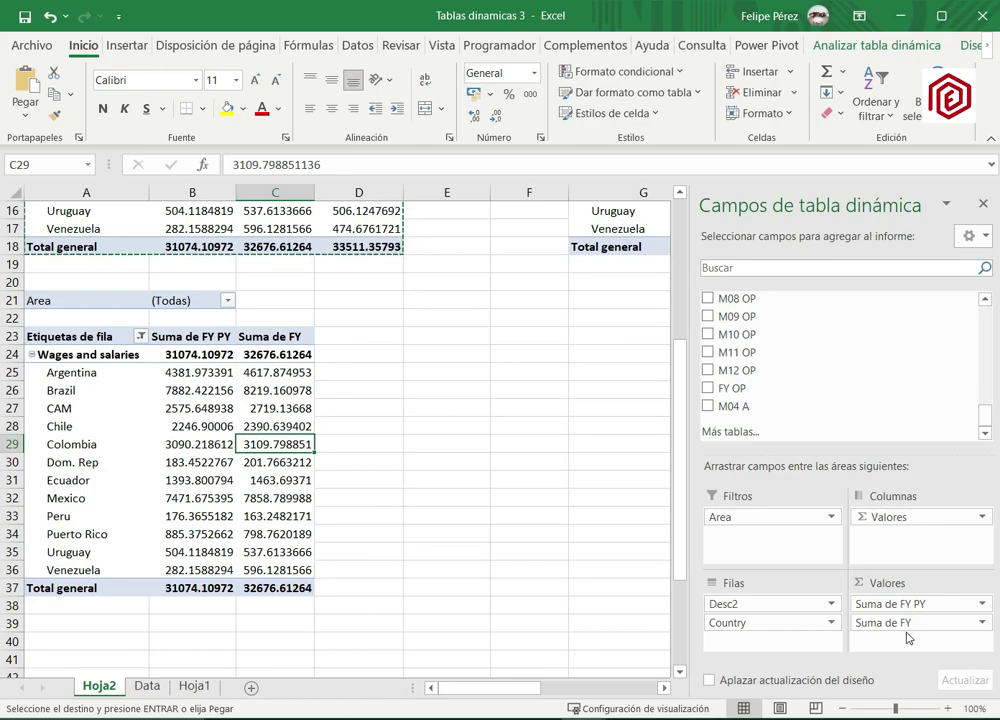
{"action": "left_click_drag", "start_coordinate": [886, 603], "coordinate": [830, 368]}
{"action": "left_click_drag", "start_coordinate": [914, 600], "coordinate": [885, 410]}
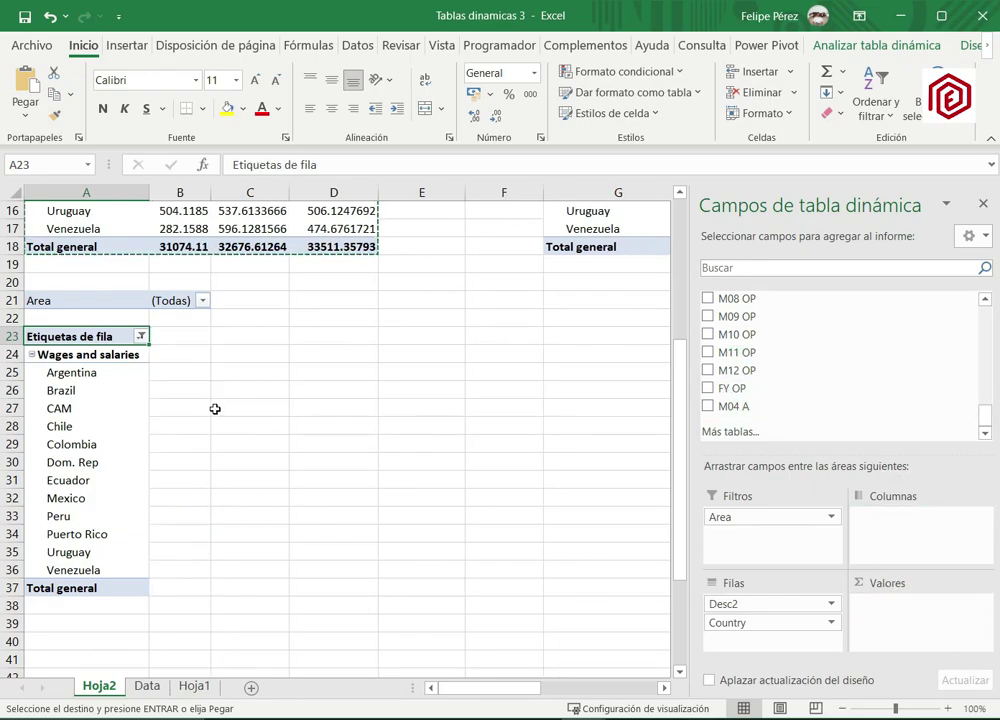
Add the FY field as the only summed value in the copied pivot table.
{"action": "scroll", "coordinate": [752, 376], "scroll_direction": "up", "scroll_amount": 8}
{"action": "scroll", "coordinate": [752, 376], "scroll_direction": "up", "scroll_amount": 3}
{"action": "scroll", "coordinate": [752, 376], "scroll_direction": "down", "scroll_amount": 2}
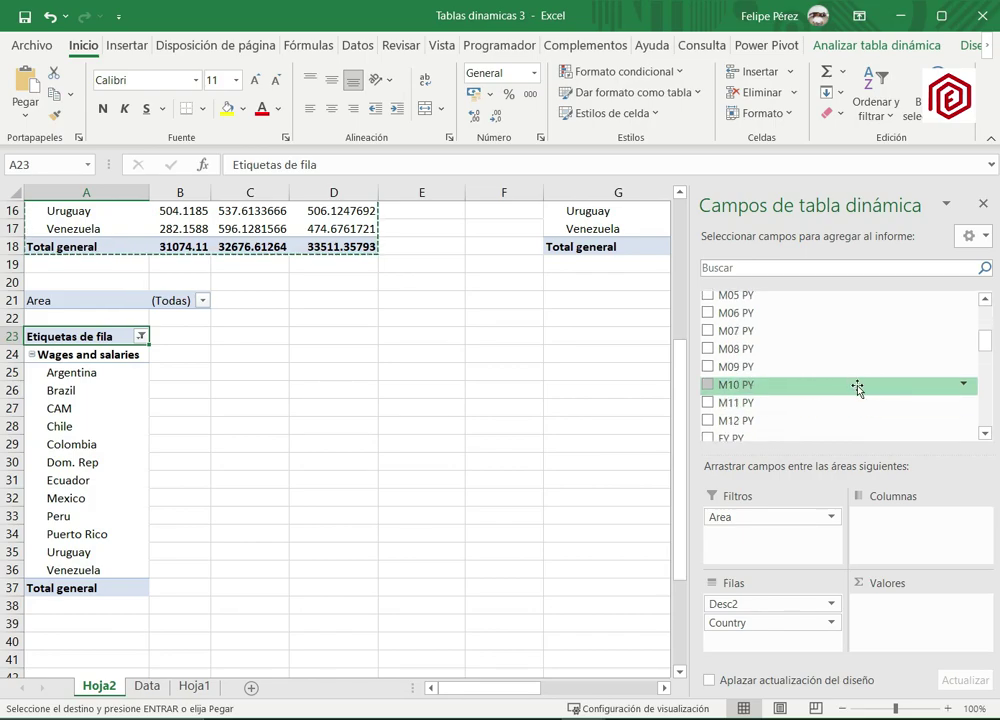
{"action": "scroll", "coordinate": [855, 386], "scroll_direction": "down", "scroll_amount": 10}
{"action": "left_click_drag", "start_coordinate": [733, 374], "coordinate": [890, 600]}
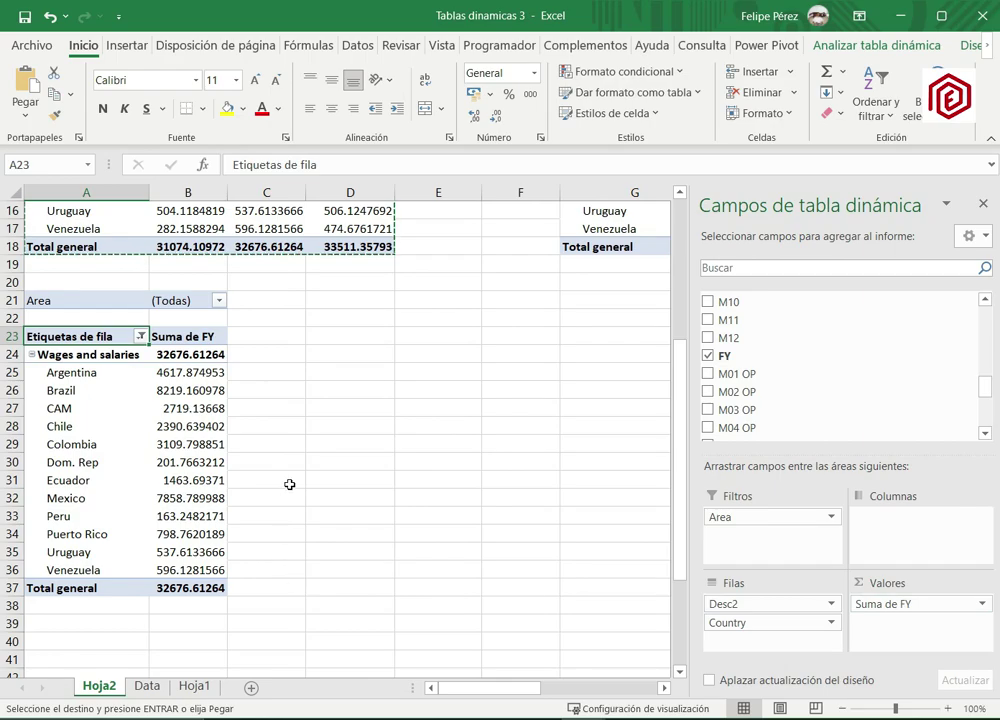
Filter the copied pivot table's Desc2 rows to show only Automotive expenses, and clear the pending copy selection.
{"action": "left_click", "coordinate": [141, 337]}
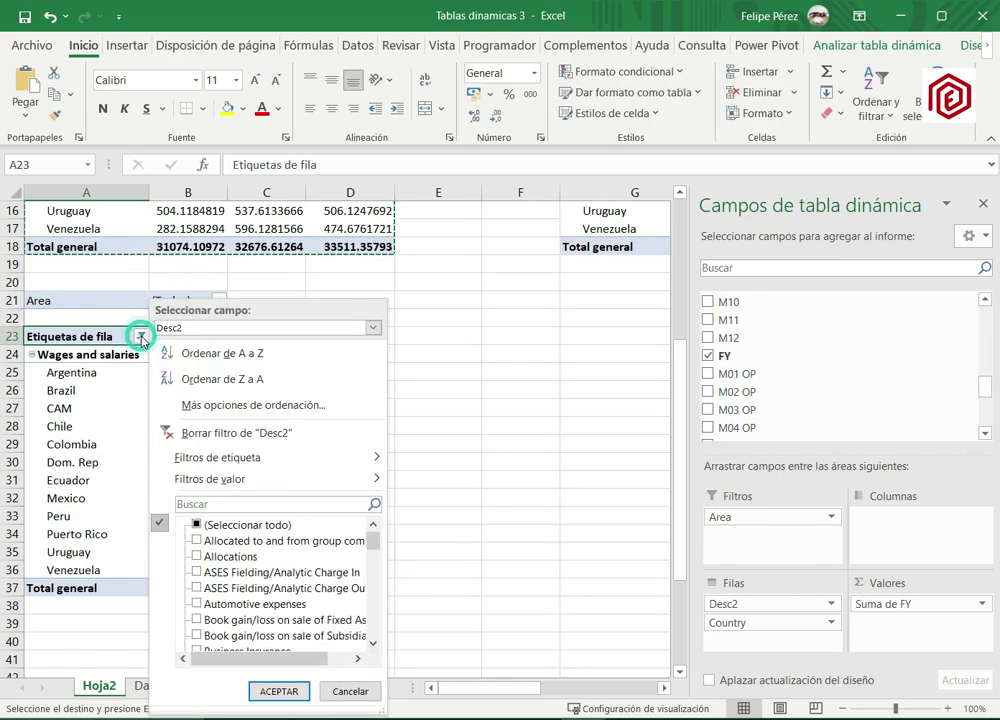
{"action": "left_click", "coordinate": [198, 525]}
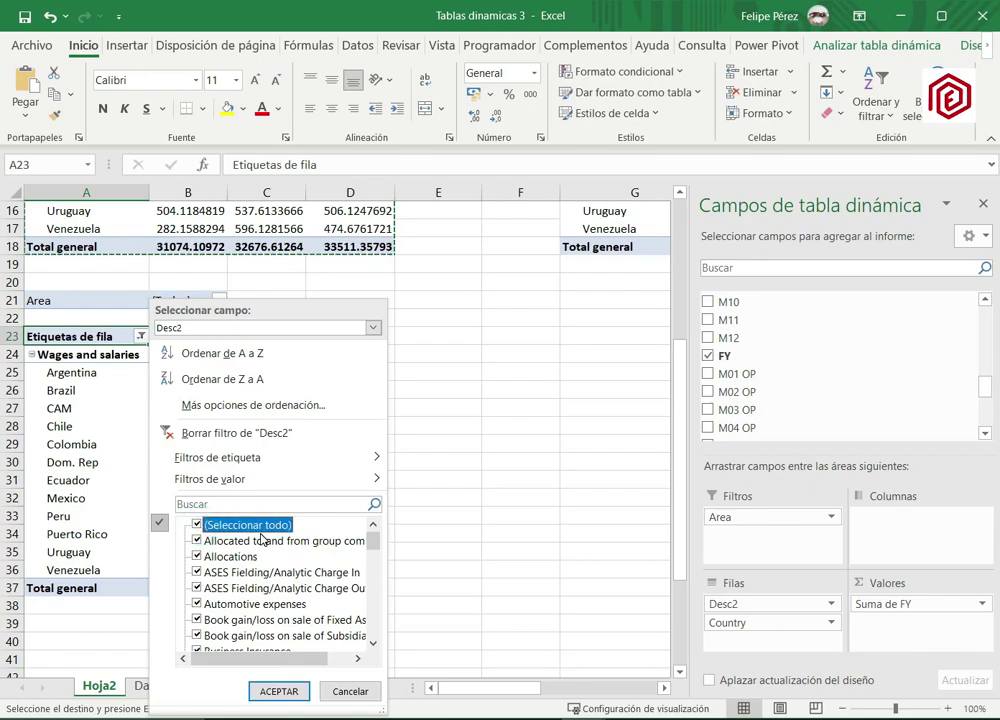
{"action": "mouse_move", "coordinate": [373, 541]}
{"action": "left_mouse_down"}
{"action": "mouse_move", "coordinate": [374, 632]}
{"action": "mouse_move", "coordinate": [376, 528]}
{"action": "left_mouse_up"}
{"action": "left_click", "coordinate": [198, 525]}
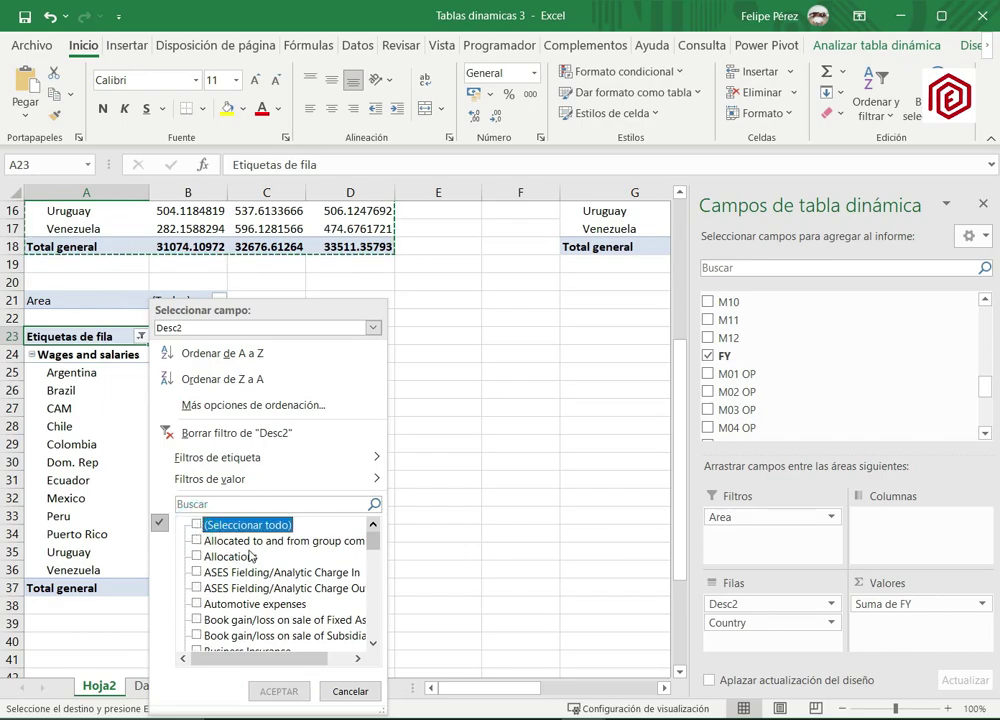
{"action": "left_click_drag", "start_coordinate": [374, 540], "coordinate": [376, 551]}
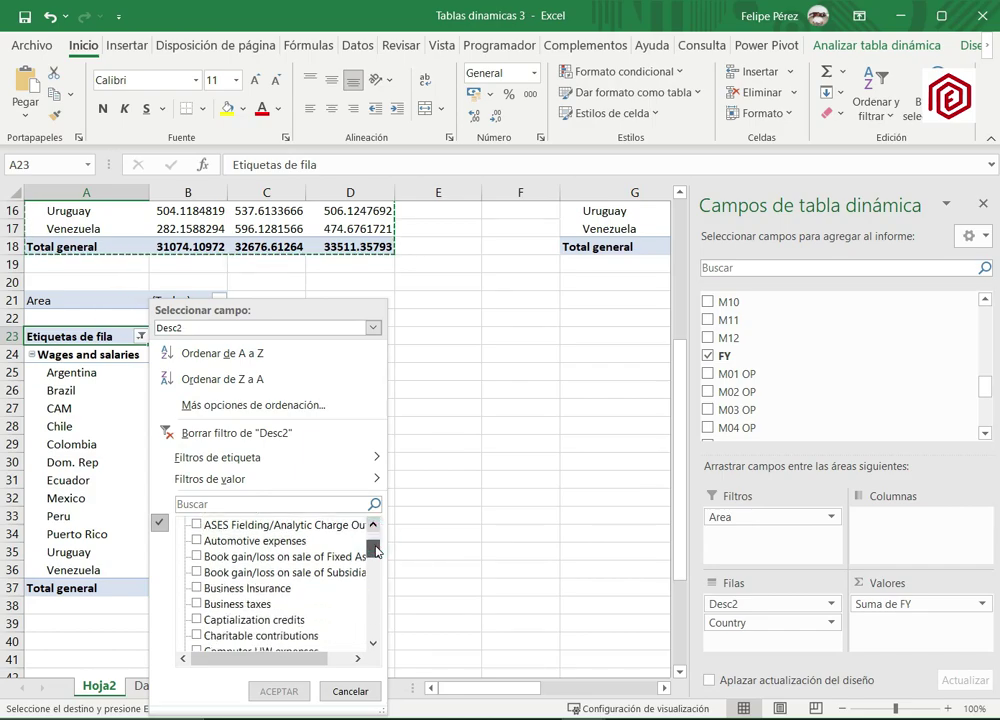
{"action": "left_click", "coordinate": [197, 542]}
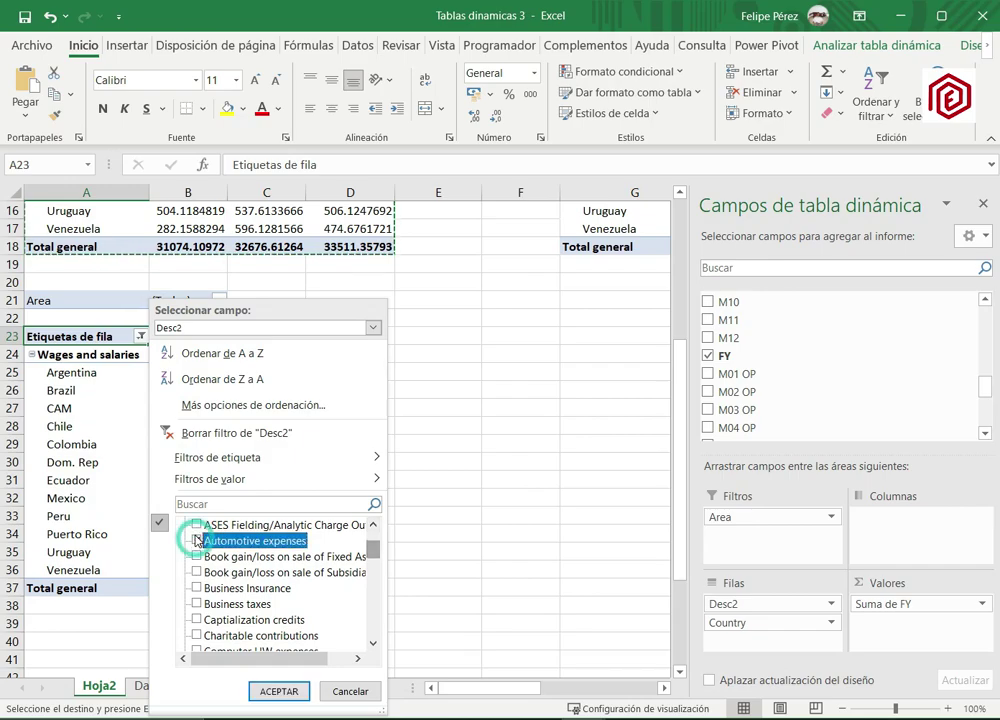
{"action": "left_click", "coordinate": [279, 691]}
{"action": "left_click", "coordinate": [334, 501]}
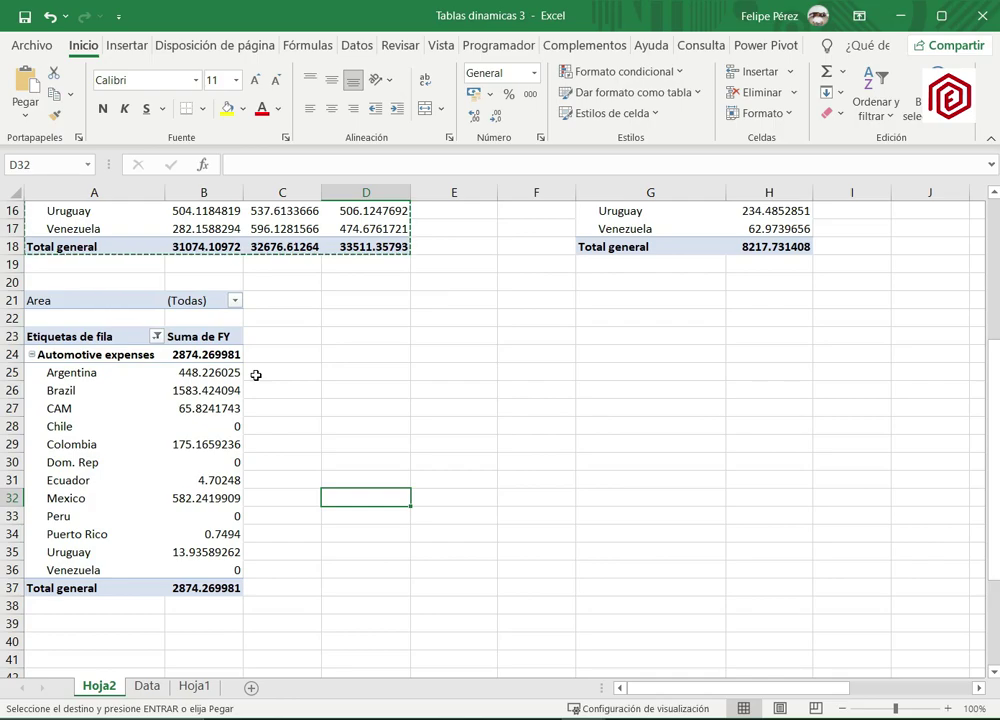
{"action": "key", "text": "Escape"}
Compare the original Wages and salaries pivot table with the modified Automotive expenses copy below it.
{"action": "scroll", "coordinate": [256, 374], "scroll_direction": "up", "scroll_amount": 5}
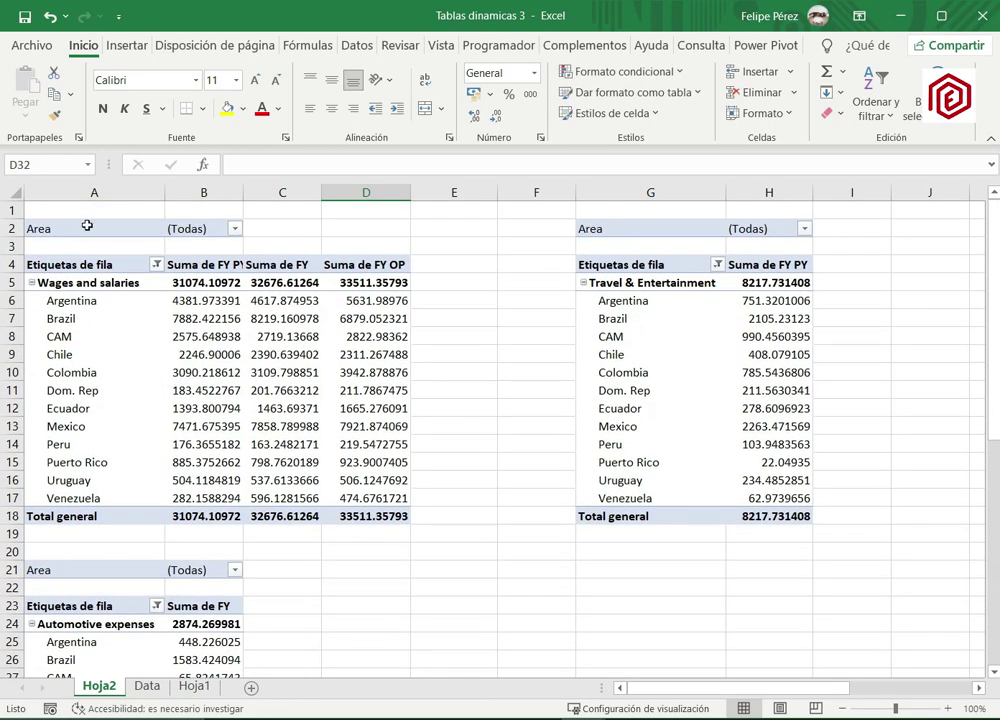
{"action": "left_click_drag", "start_coordinate": [67, 223], "coordinate": [370, 510]}
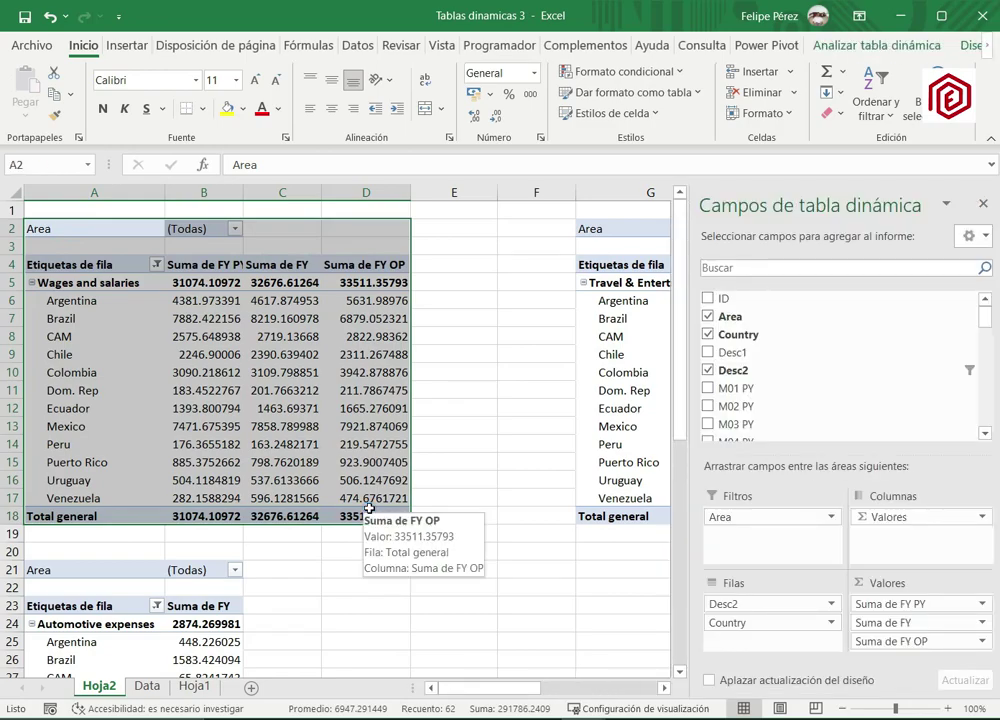
{"action": "left_click", "coordinate": [456, 518]}
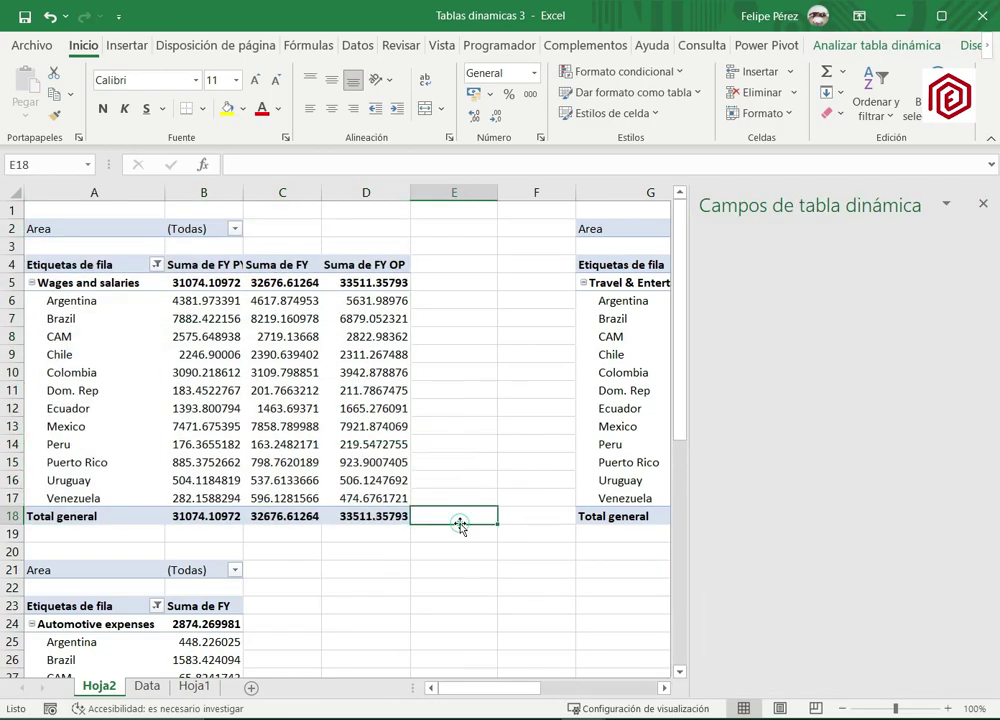
{"action": "scroll", "coordinate": [279, 432], "scroll_direction": "down", "scroll_amount": 2}
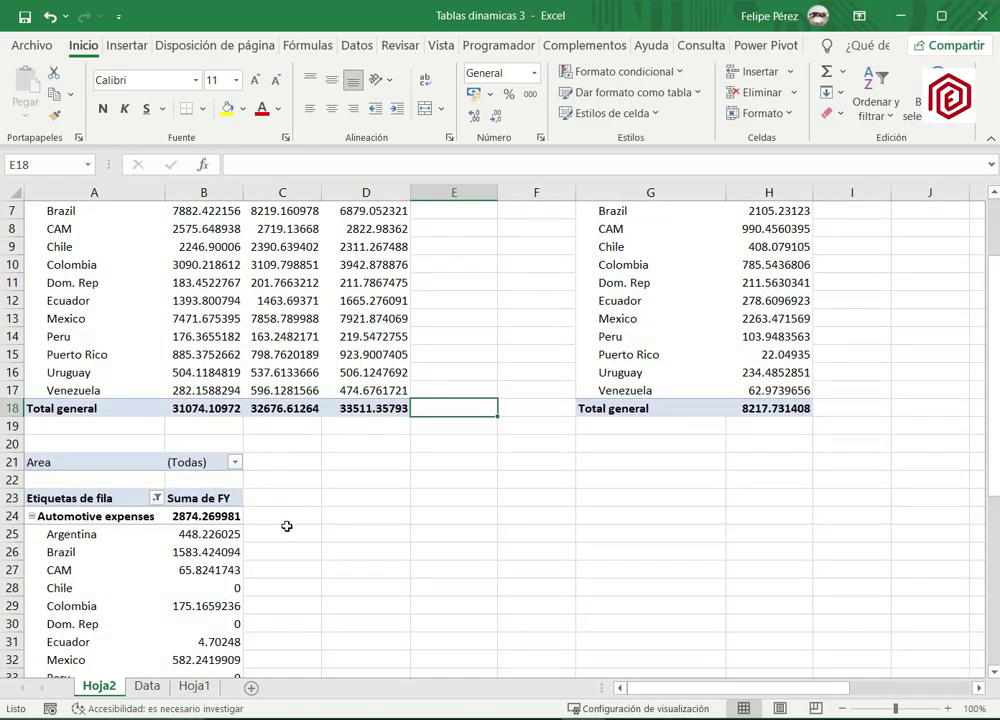
{"action": "scroll", "coordinate": [288, 515], "scroll_direction": "down", "scroll_amount": 2}
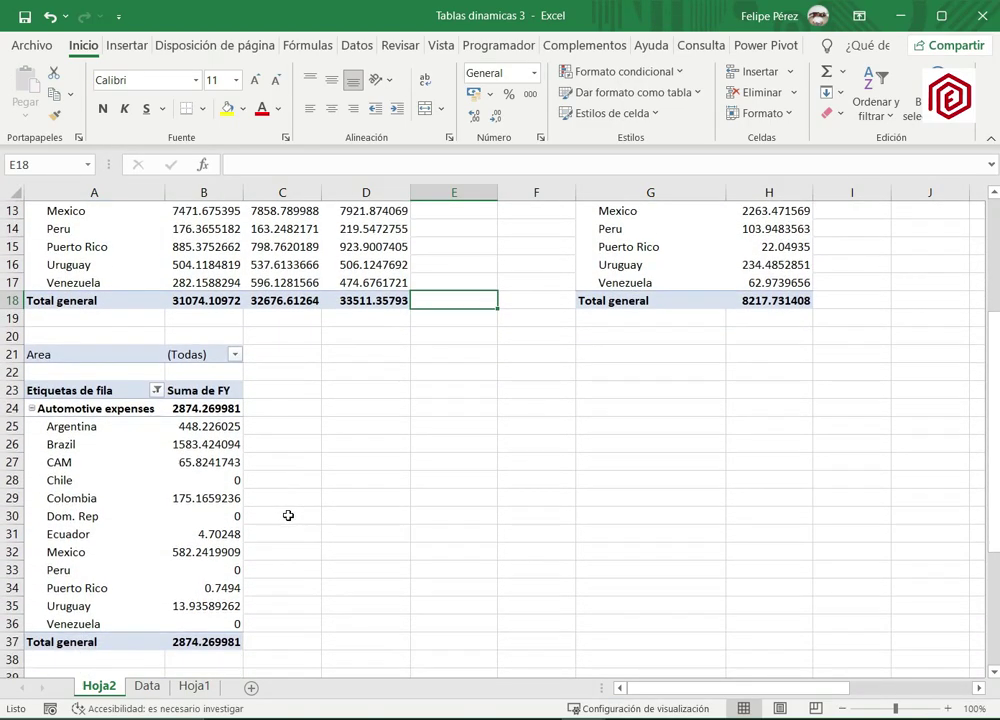
{"action": "scroll", "coordinate": [288, 518], "scroll_direction": "up", "scroll_amount": 4}
Apply a worksheet AutoFilter to the Wages and salaries pivot table's header row, starting from the adjacent blank cell E4.
{"action": "left_click", "coordinate": [442, 272]}
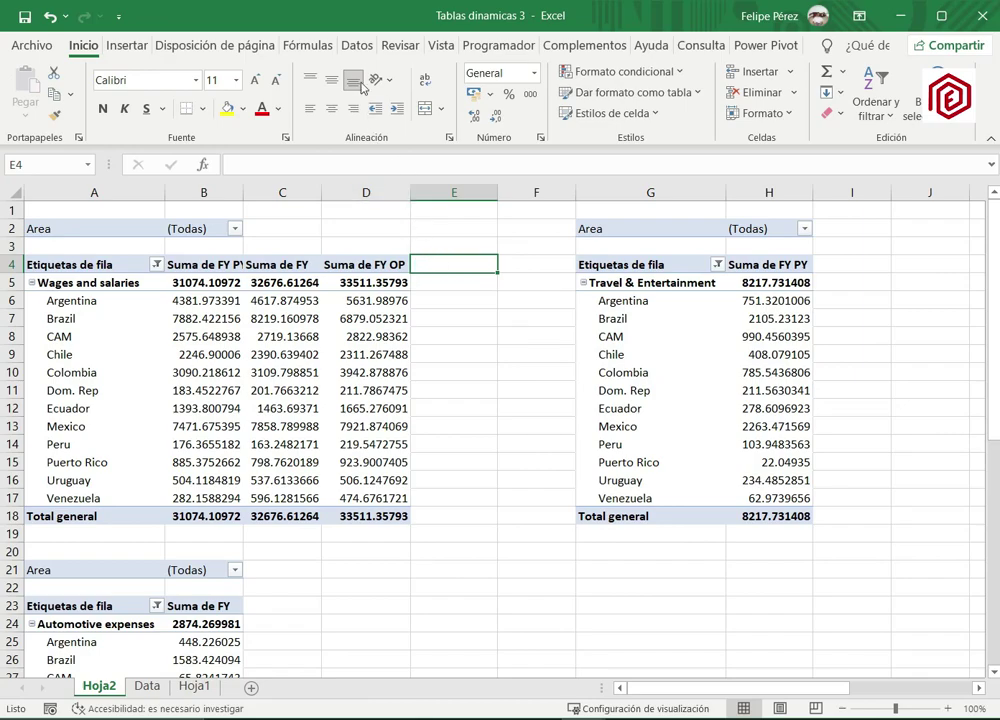
{"action": "left_click", "coordinate": [358, 47]}
{"action": "left_click", "coordinate": [424, 85]}
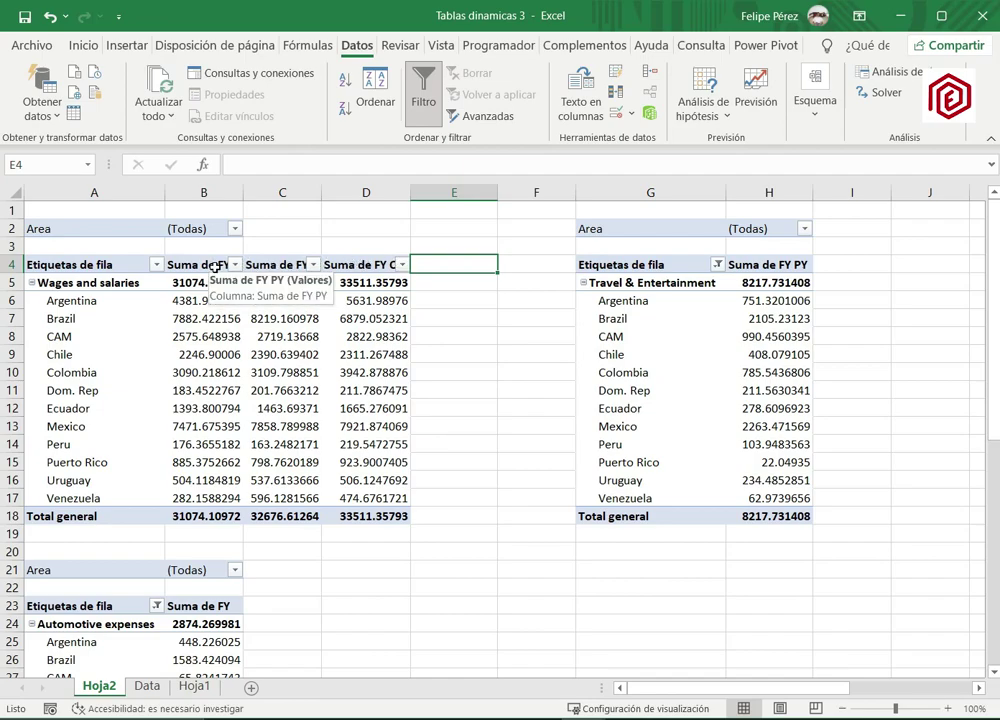
{"action": "left_click", "coordinate": [338, 302]}
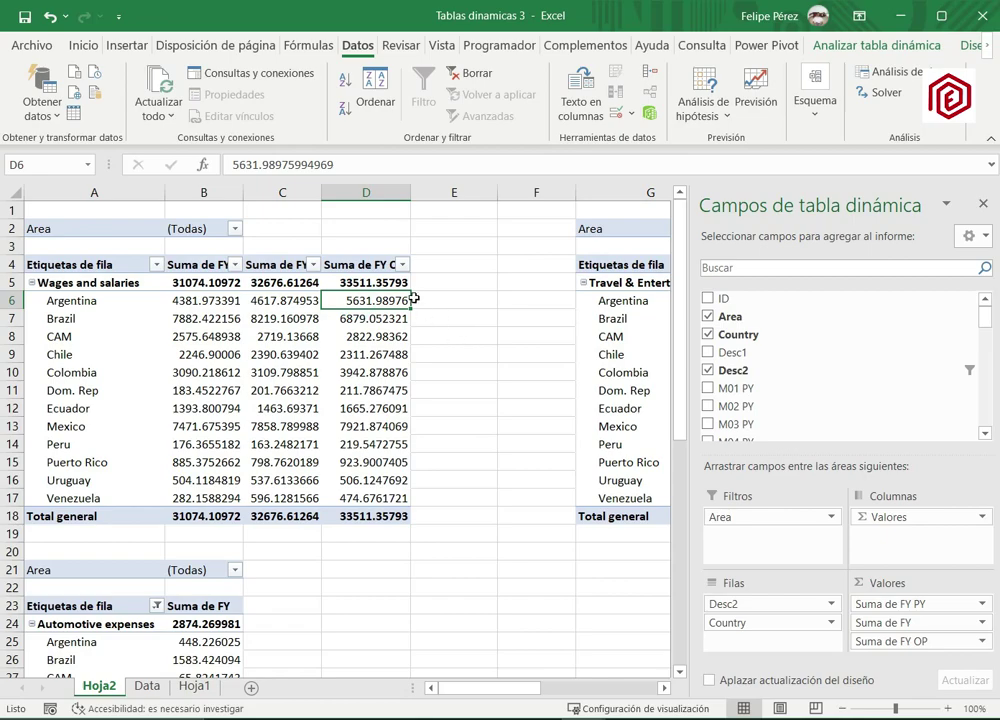
Hide the Argentina row by excluding the value 5631.98976 from the Suma de FY OP column filter.
{"action": "left_click", "coordinate": [403, 265]}
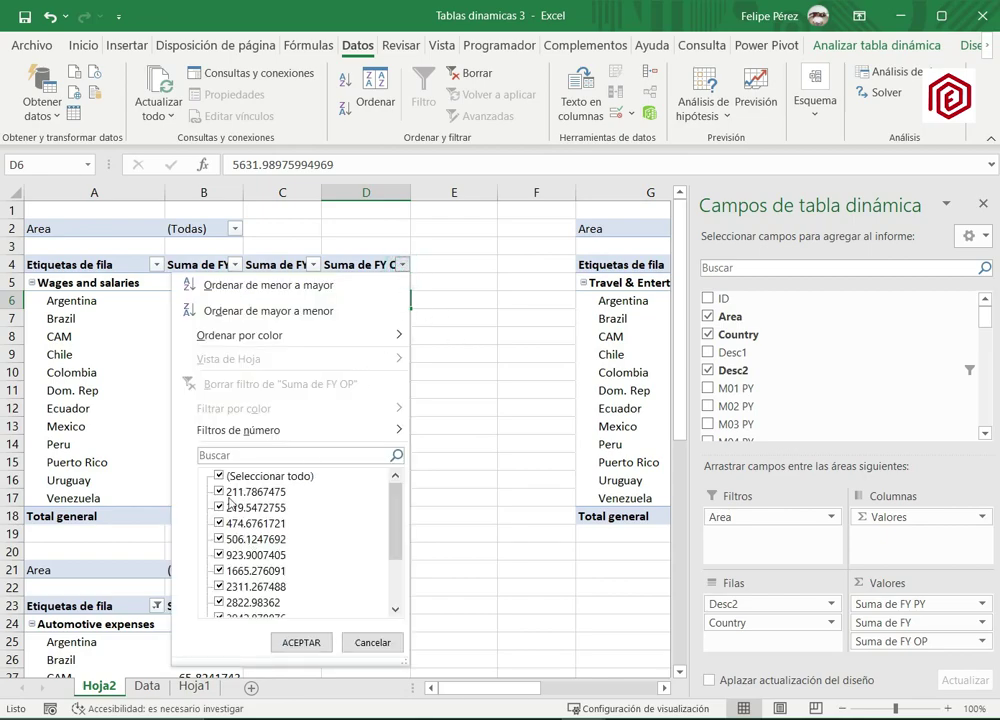
{"action": "left_click_drag", "start_coordinate": [400, 516], "coordinate": [402, 487]}
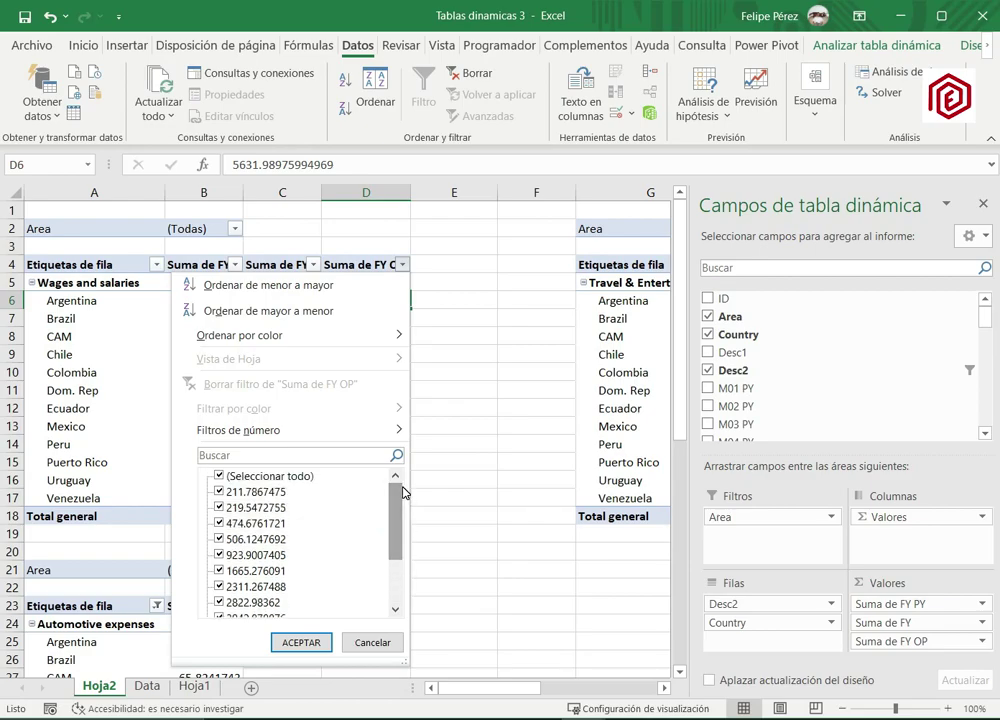
{"action": "scroll", "coordinate": [251, 585], "scroll_direction": "down", "scroll_amount": 2}
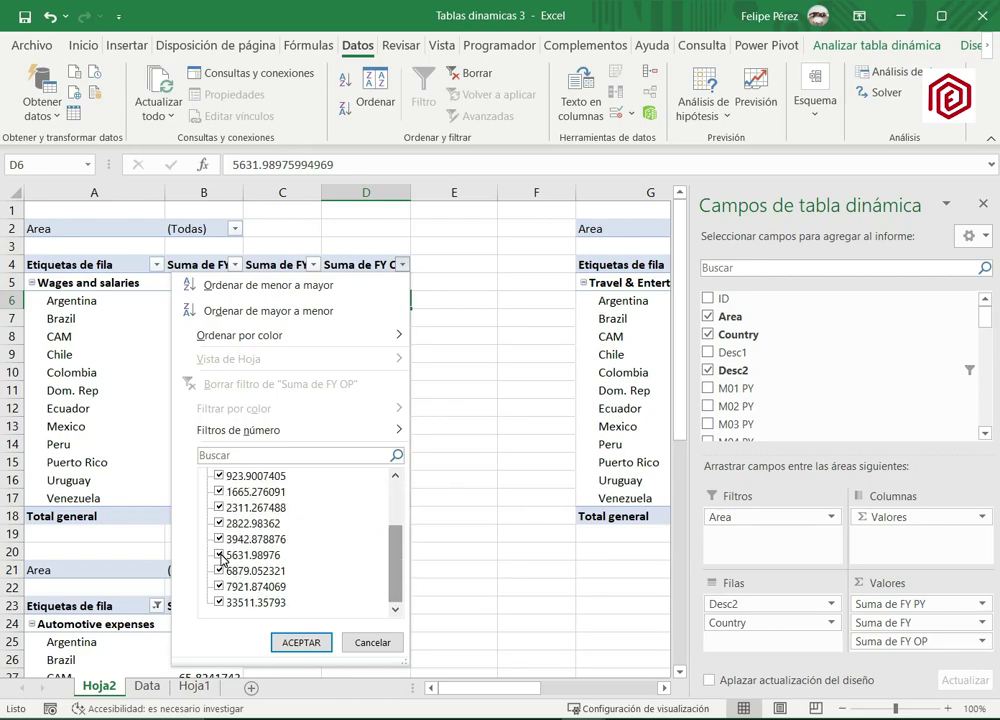
{"action": "left_click", "coordinate": [220, 556]}
{"action": "left_click", "coordinate": [301, 642]}
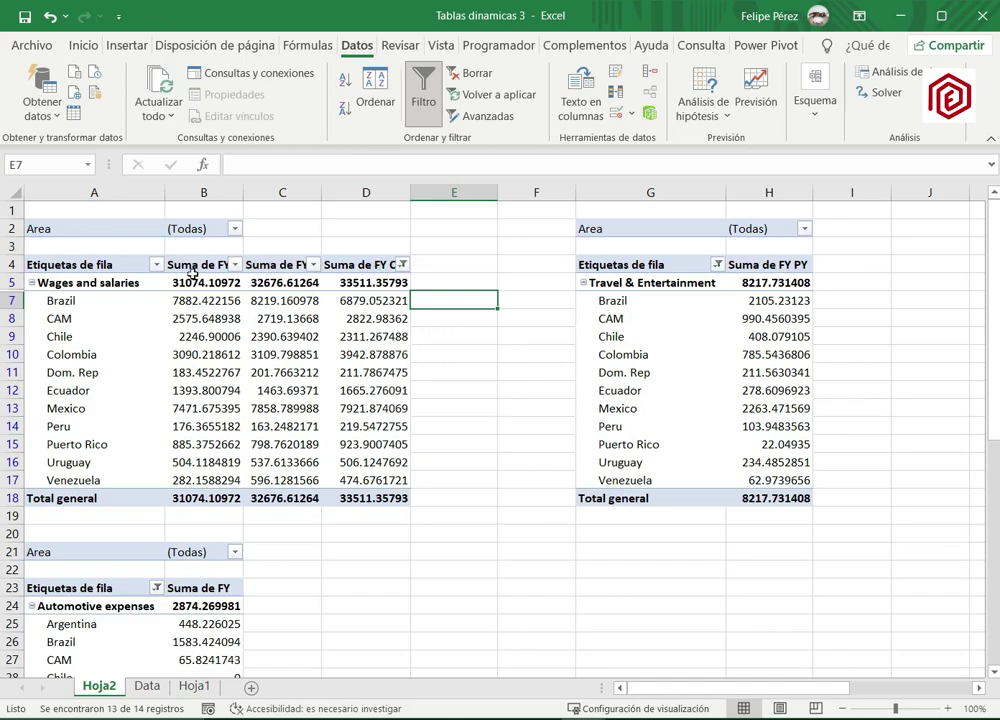
Copy the AutoFiltered Wages and salaries pivot table, A2:D18, and paste it at cell D21.
{"action": "mouse_move", "coordinate": [195, 274]}
{"action": "left_click_drag", "start_coordinate": [114, 230], "coordinate": [371, 494]}
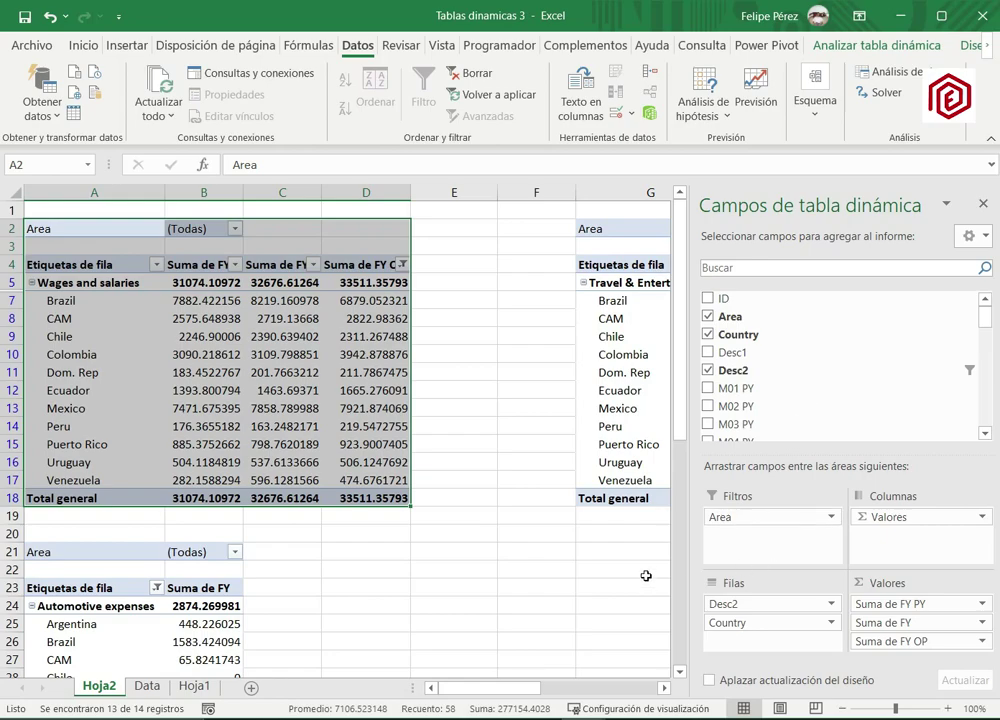
{"action": "mouse_move", "coordinate": [302, 451]}
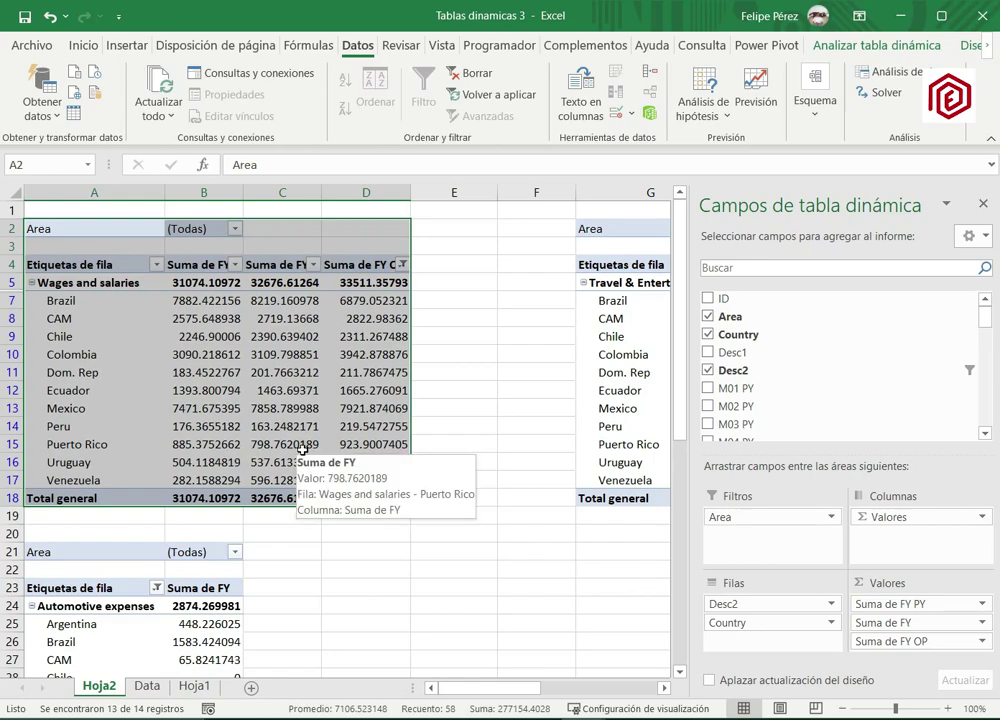
{"action": "key", "text": "ctrl+c"}
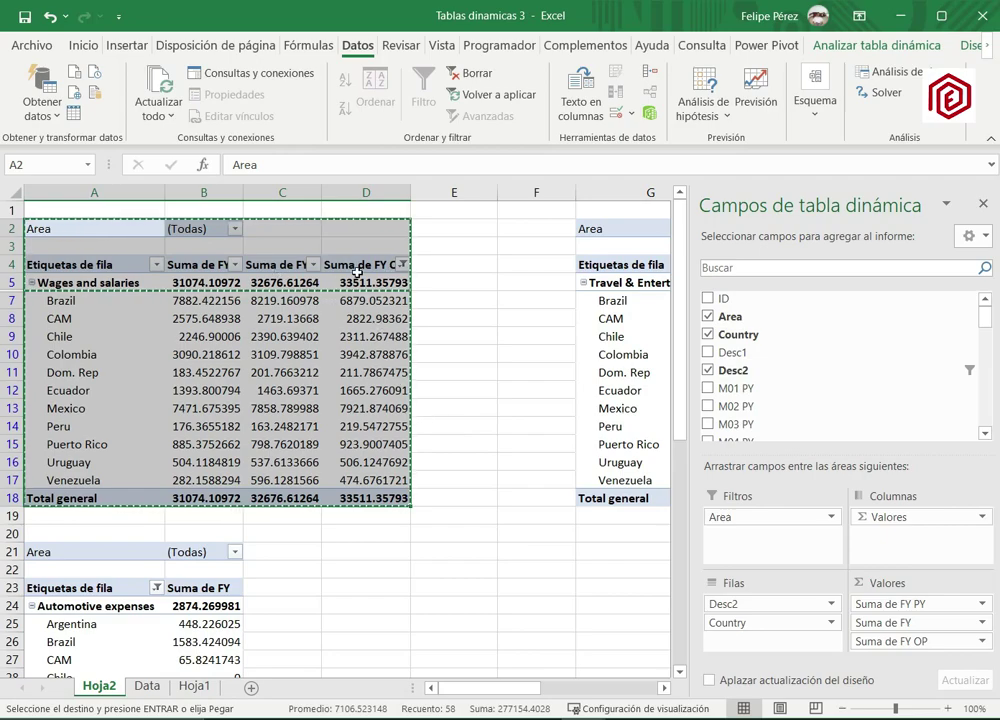
{"action": "scroll", "coordinate": [393, 341], "scroll_direction": "down", "scroll_amount": 3}
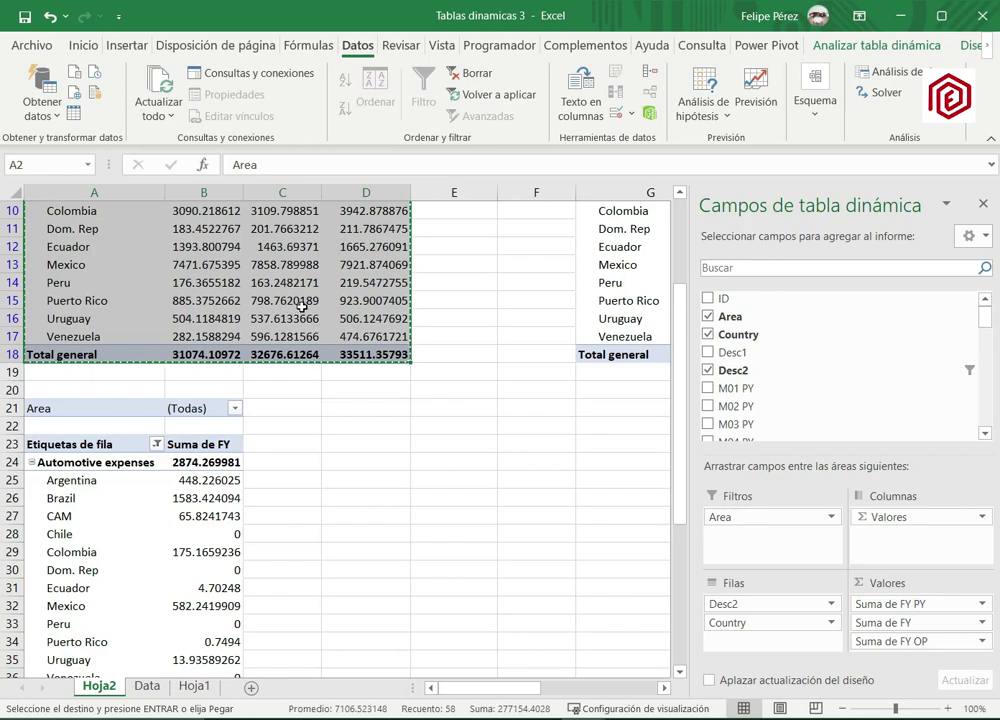
{"action": "left_click", "coordinate": [373, 408]}
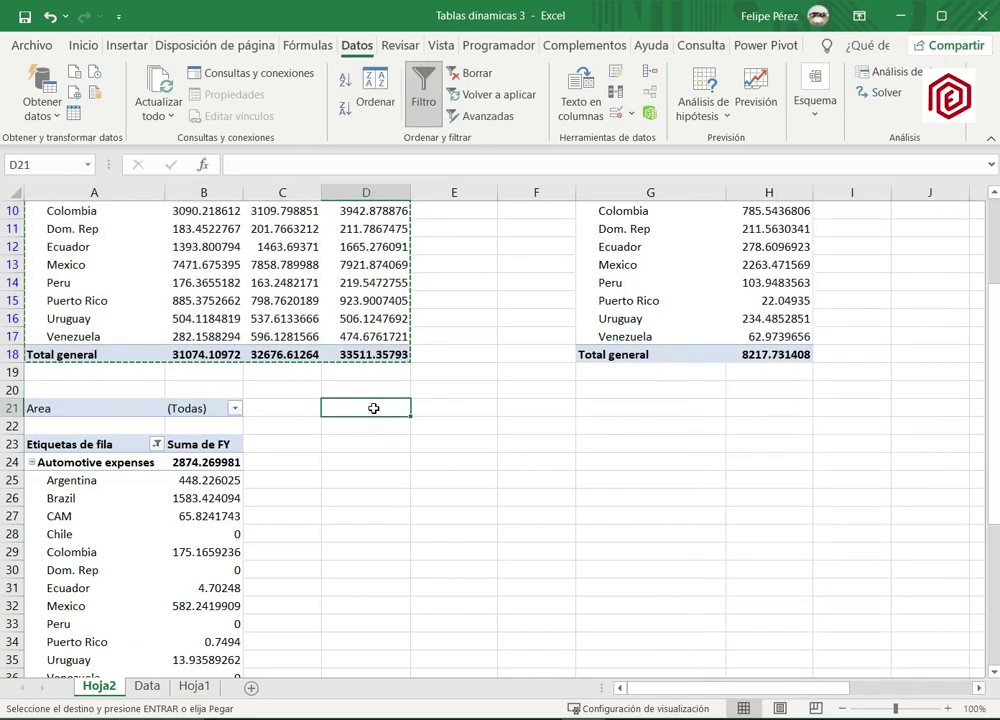
{"action": "key", "text": "ctrl+v"}
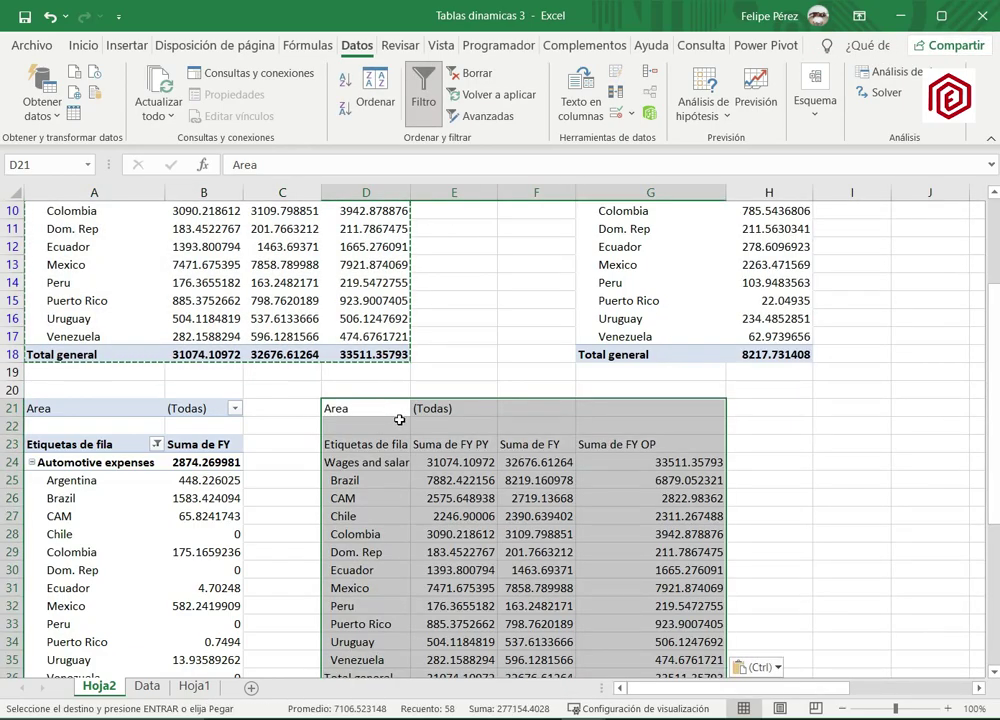
Examine the pasted range starting at D21 and compare its format and contents with the original Wages and salaries pivot table.
{"action": "scroll", "coordinate": [385, 410], "scroll_direction": "down", "scroll_amount": 2}
{"action": "left_click", "coordinate": [477, 398]}
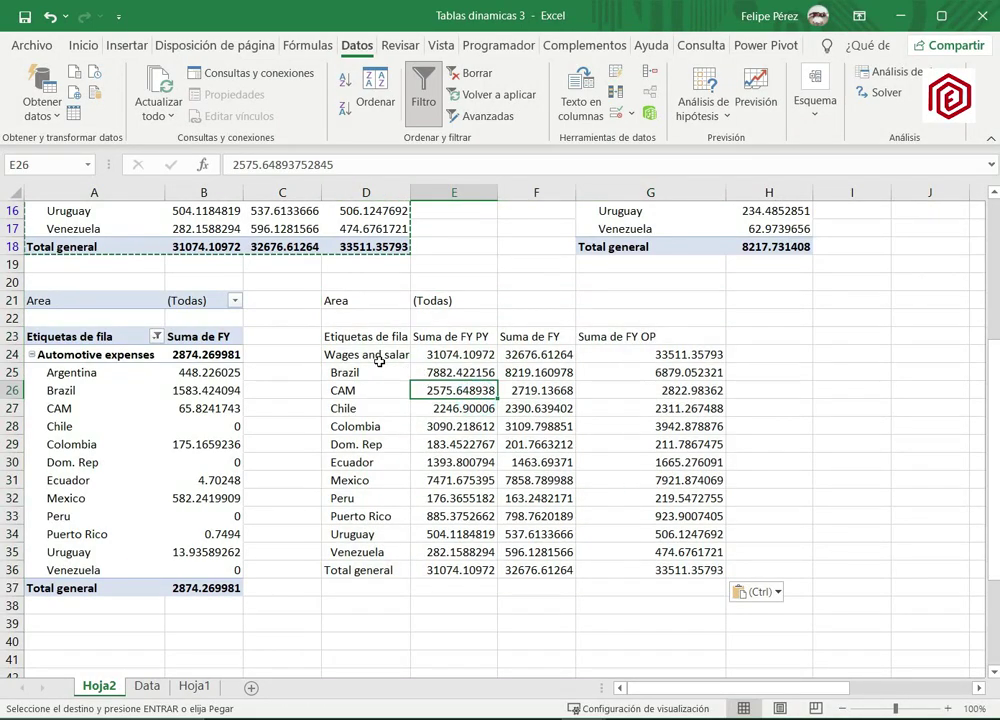
{"action": "left_click", "coordinate": [369, 308]}
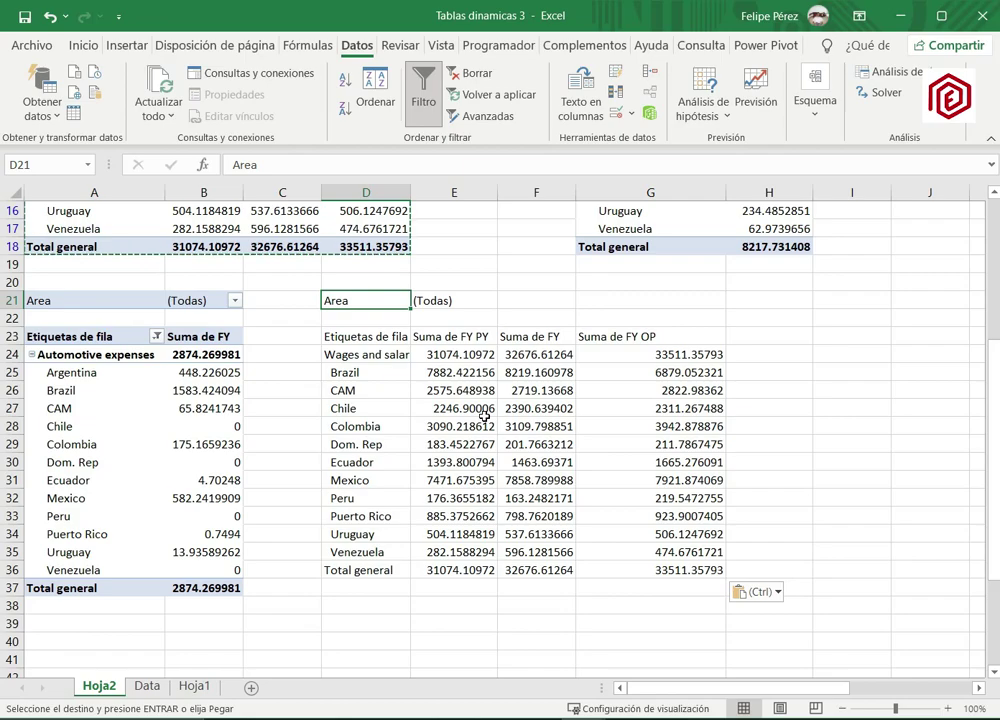
{"action": "left_click_drag", "start_coordinate": [366, 300], "coordinate": [700, 570]}
{"action": "left_click", "coordinate": [560, 459]}
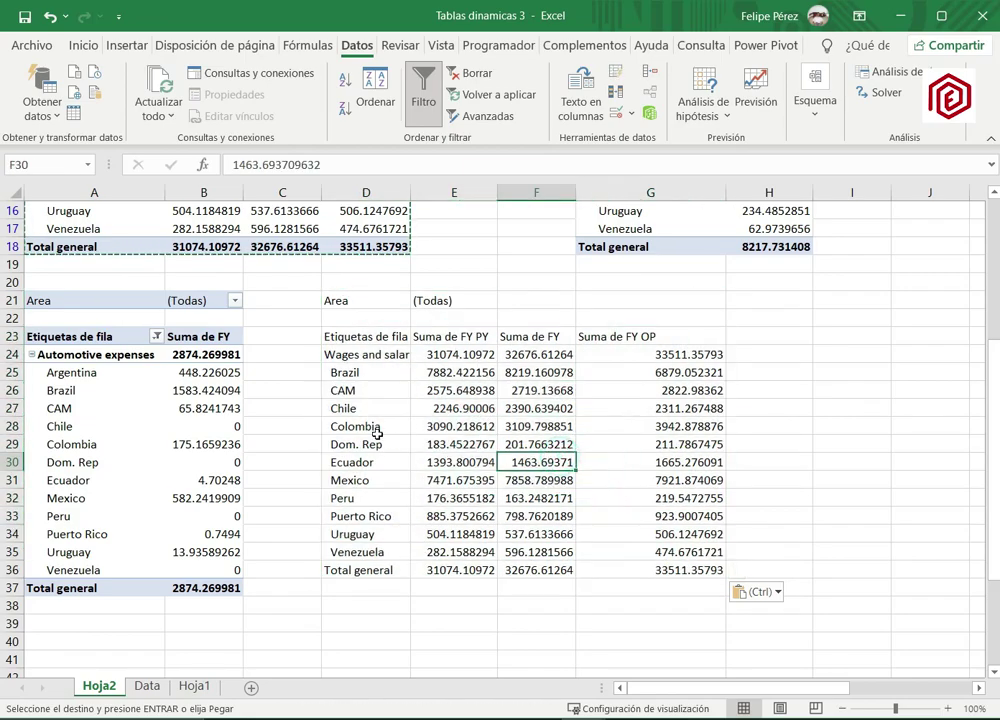
{"action": "left_click", "coordinate": [424, 355]}
{"action": "left_click", "coordinate": [449, 390]}
{"action": "left_click", "coordinate": [353, 376]}
{"action": "left_click", "coordinate": [444, 374]}
{"action": "left_click_drag", "start_coordinate": [536, 372], "coordinate": [640, 390]}
{"action": "left_click", "coordinate": [536, 462]}
{"action": "left_click_drag", "start_coordinate": [360, 303], "coordinate": [705, 584]}
{"action": "scroll", "coordinate": [571, 455], "scroll_direction": "up", "scroll_amount": 4}
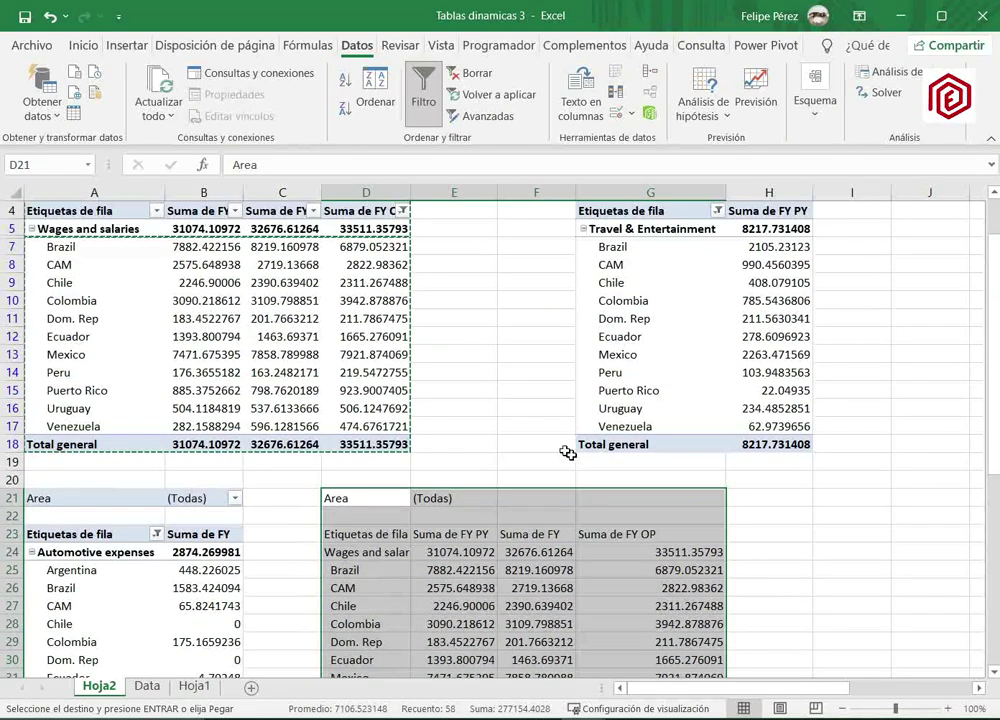
{"action": "scroll", "coordinate": [261, 281], "scroll_direction": "up", "scroll_amount": 1}
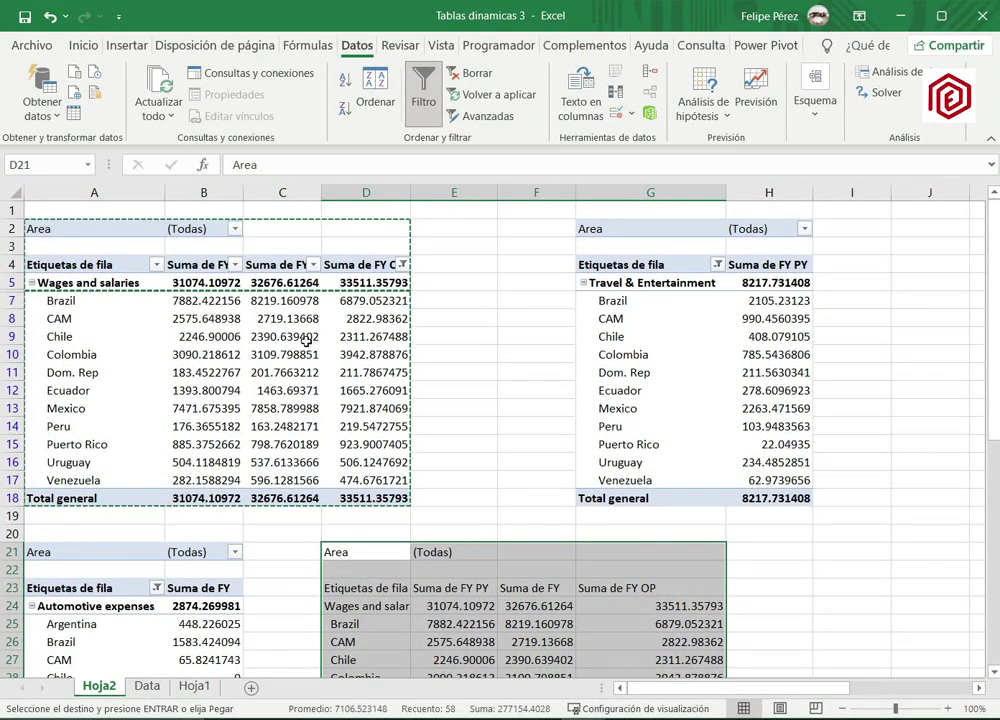
{"action": "left_click", "coordinate": [453, 552]}
{"action": "scroll", "coordinate": [470, 560], "scroll_direction": "down", "scroll_amount": 5}
{"action": "left_click", "coordinate": [393, 336]}
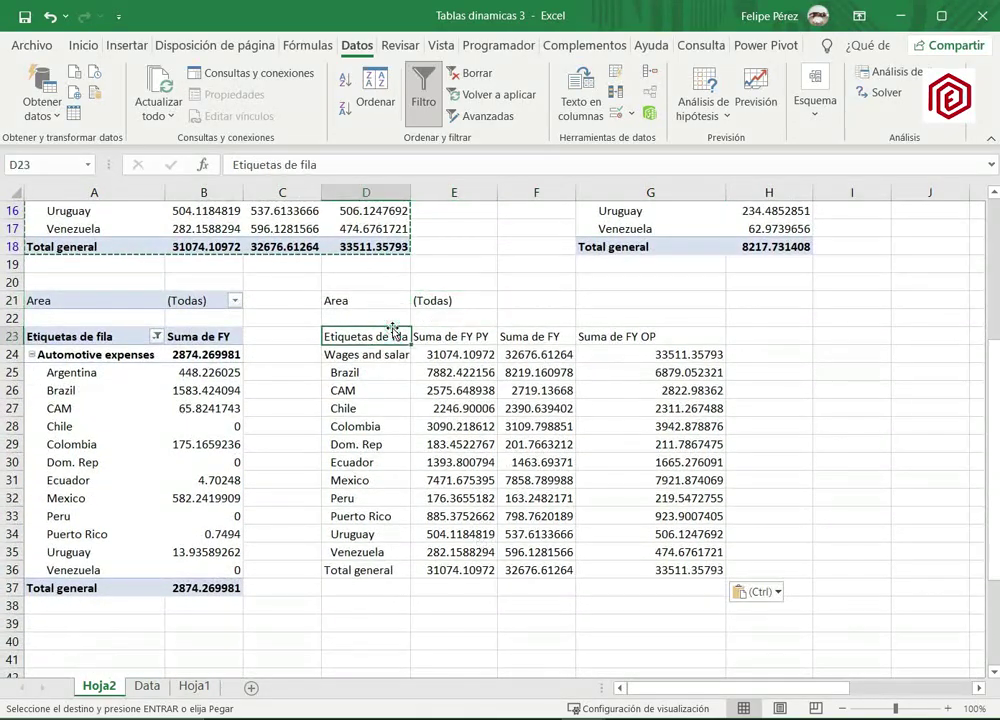
Delete the pasted contents in the range D21:G37.
{"action": "left_click_drag", "start_coordinate": [350, 300], "coordinate": [644, 583]}
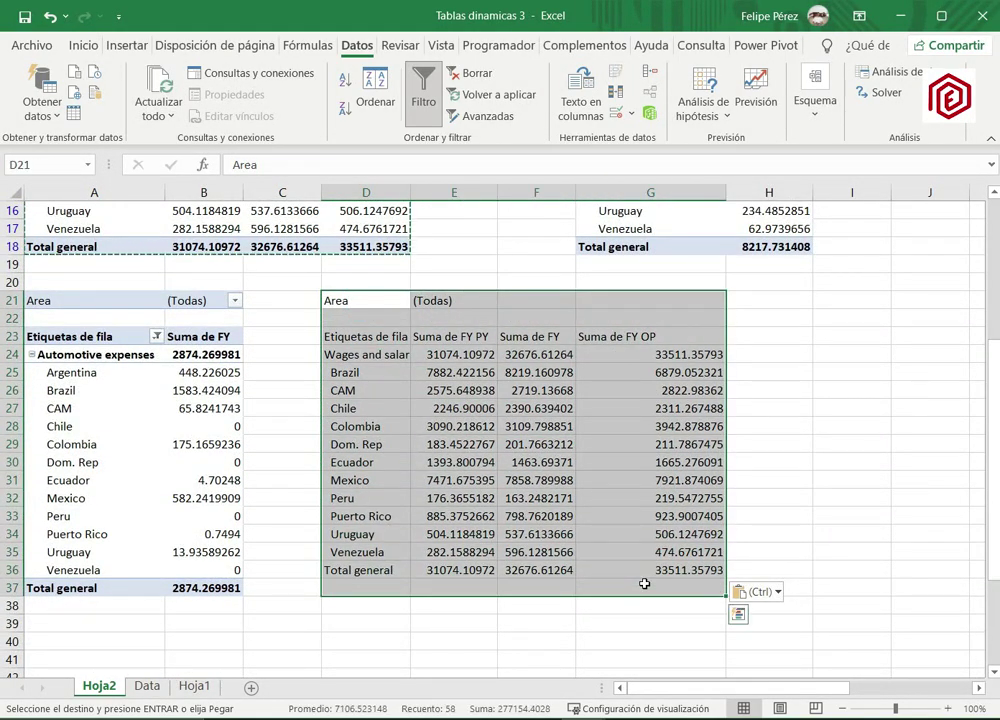
{"action": "key", "text": "Delete"}
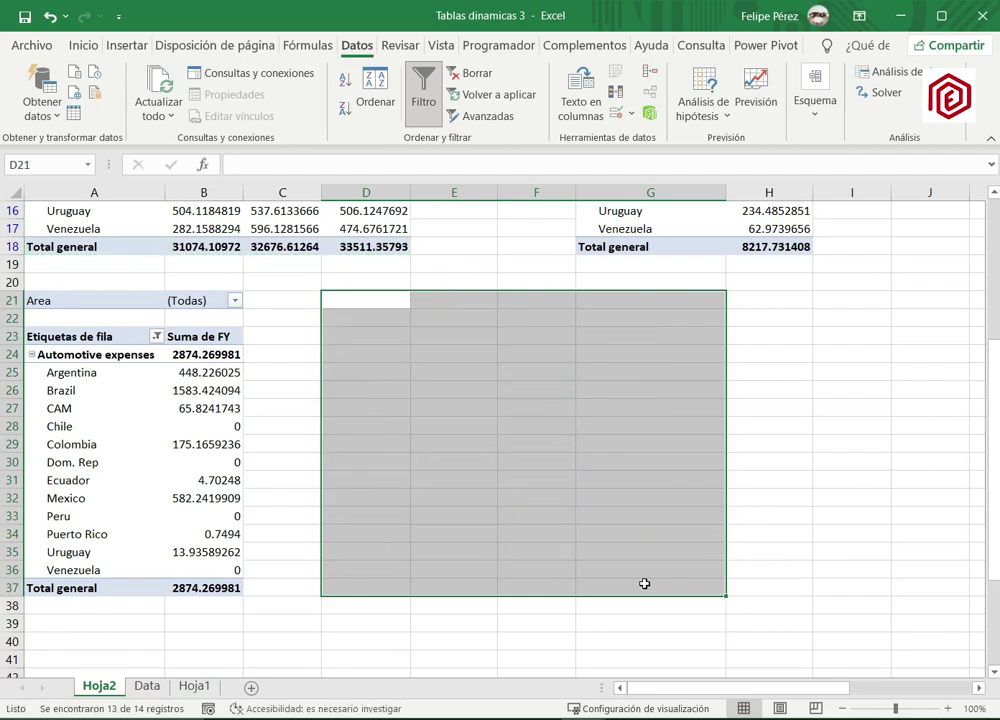
{"action": "left_click", "coordinate": [560, 452]}
Remove the worksheet AutoFilter from the Wages and salaries pivot table.
{"action": "scroll", "coordinate": [478, 391], "scroll_direction": "up", "scroll_amount": 5}
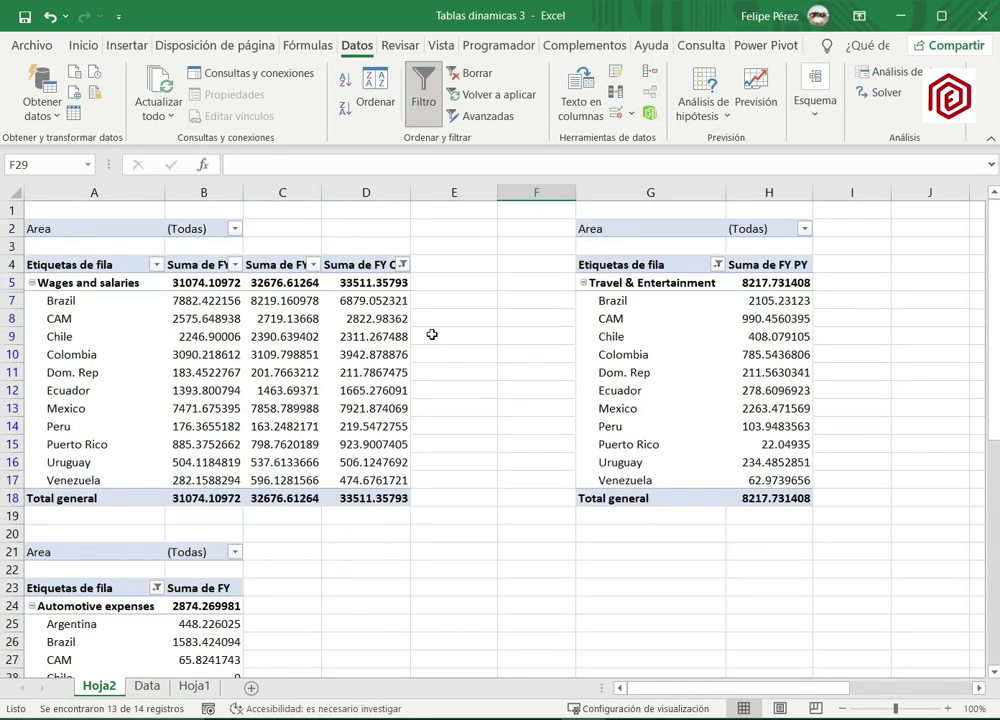
{"action": "left_click", "coordinate": [423, 92]}
{"action": "left_click", "coordinate": [467, 348]}
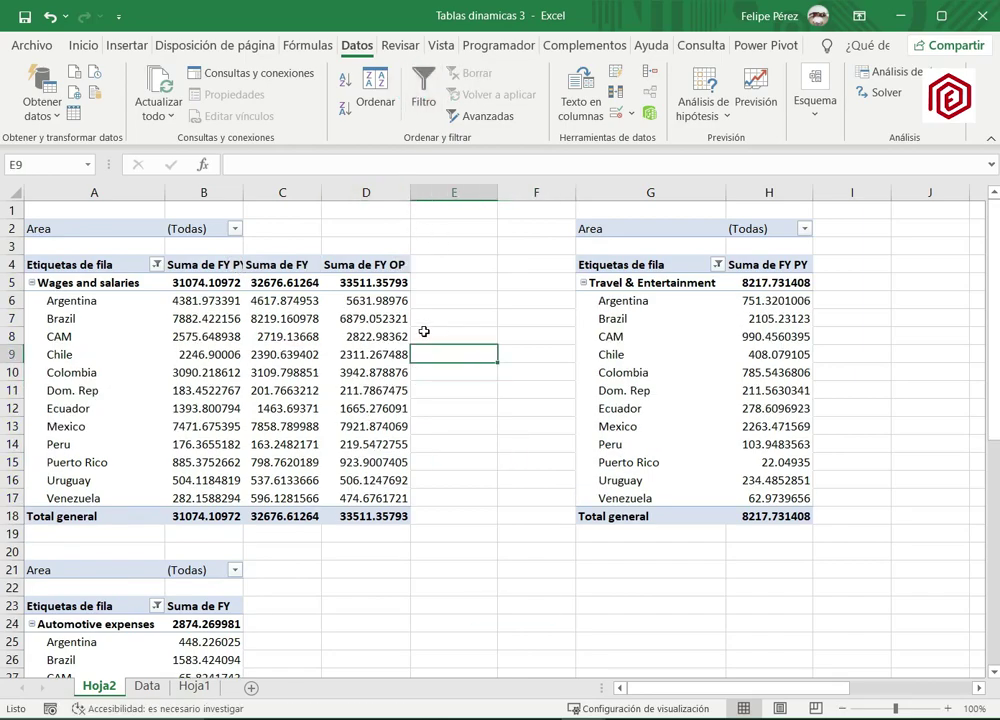
Copy the entire unfiltered-by-column Wages and salaries pivot table, A2:D18, and paste it at cell D21.
{"action": "left_click_drag", "start_coordinate": [98, 228], "coordinate": [355, 514]}
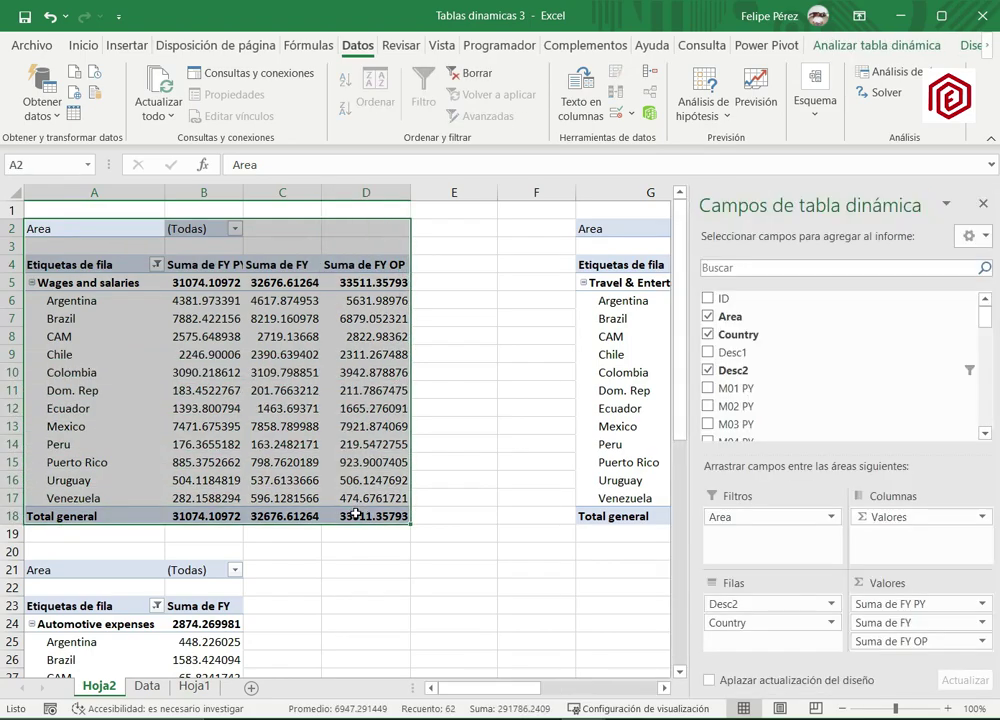
{"action": "key", "text": "ctrl+c"}
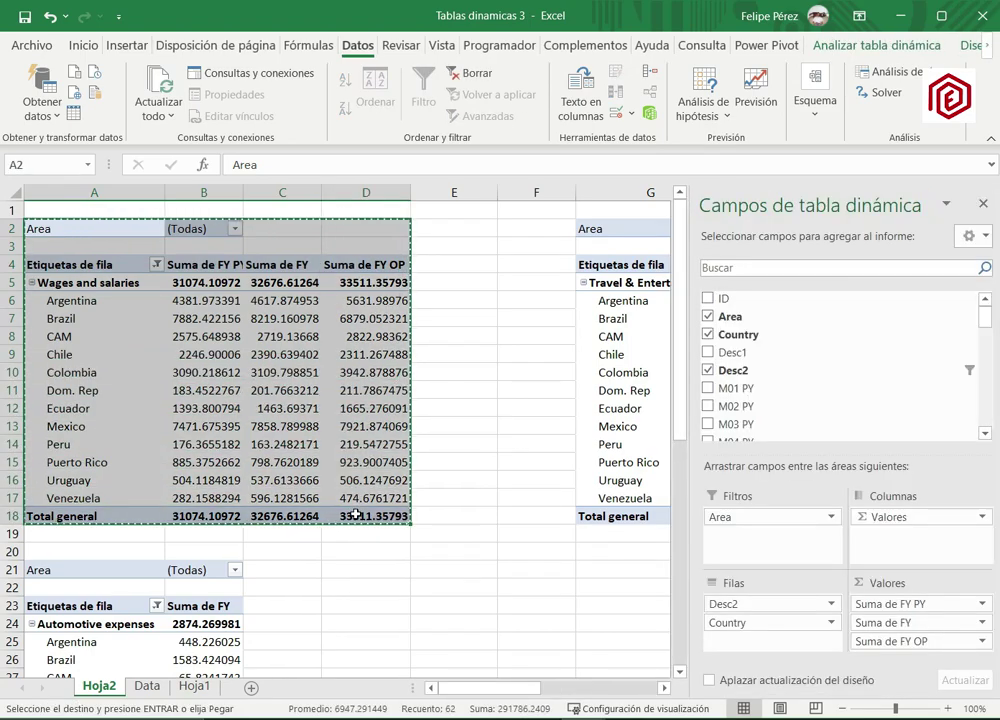
{"action": "scroll", "coordinate": [355, 514], "scroll_direction": "down", "scroll_amount": 4}
{"action": "left_click", "coordinate": [366, 356]}
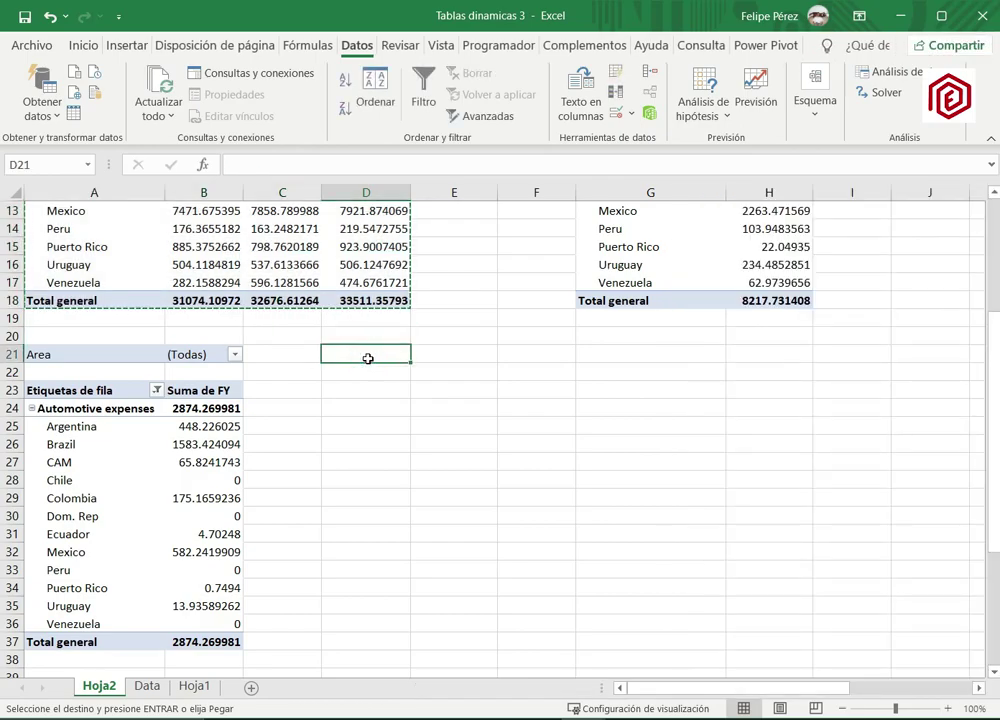
{"action": "key", "text": "ctrl+v"}
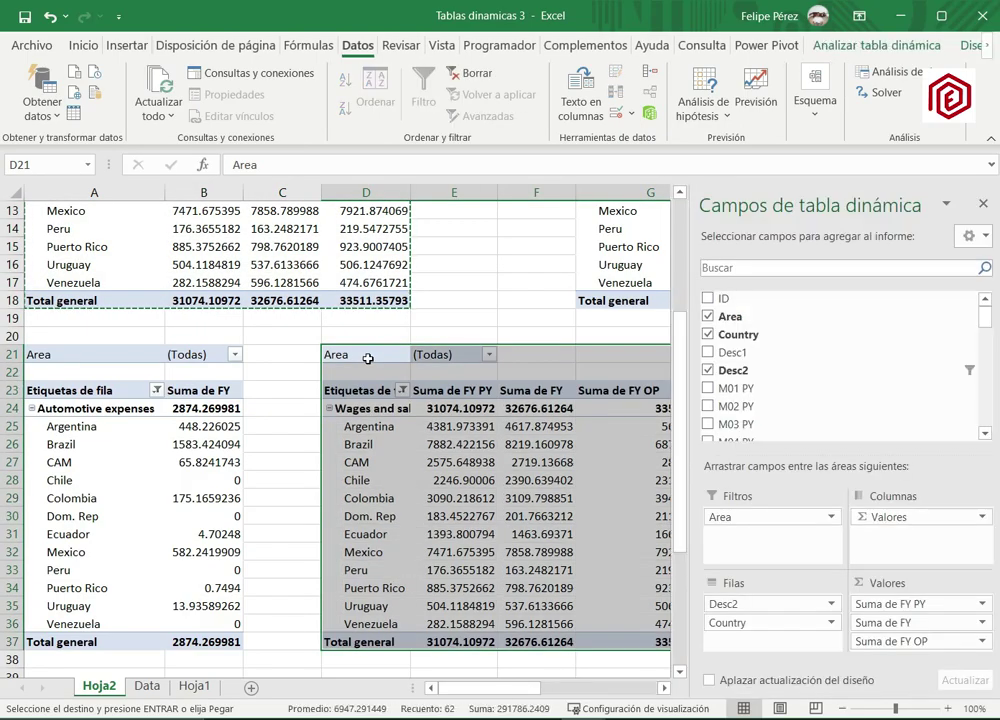
Filter the original pivot table's Desc2 rows to show only Office Supplies.
{"action": "left_click", "coordinate": [268, 455]}
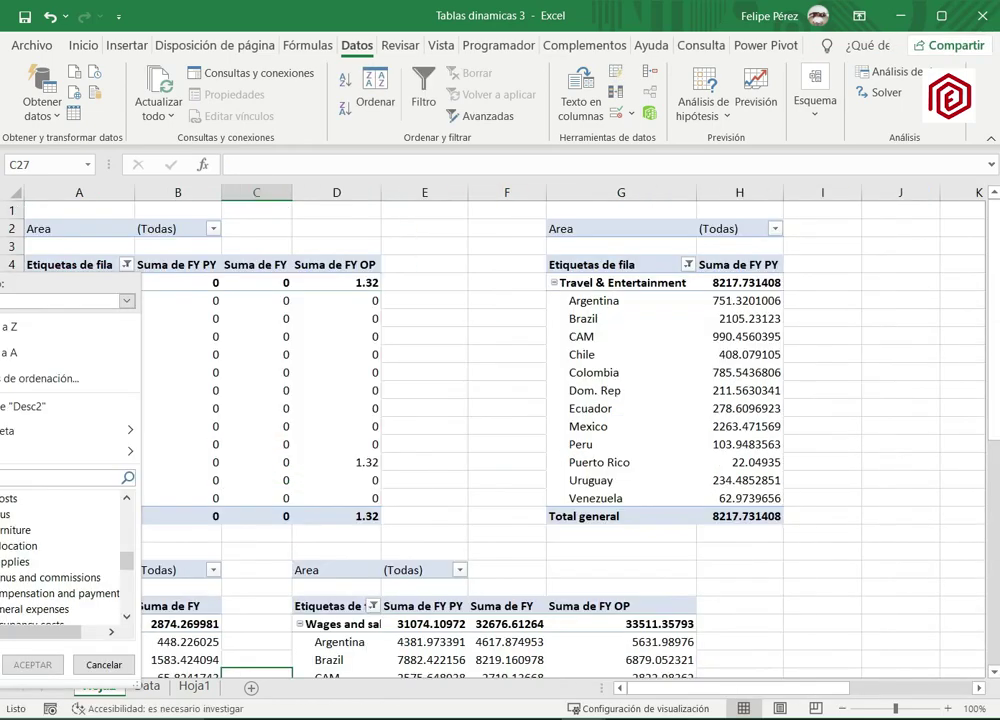
{"action": "left_click", "coordinate": [20, 561]}
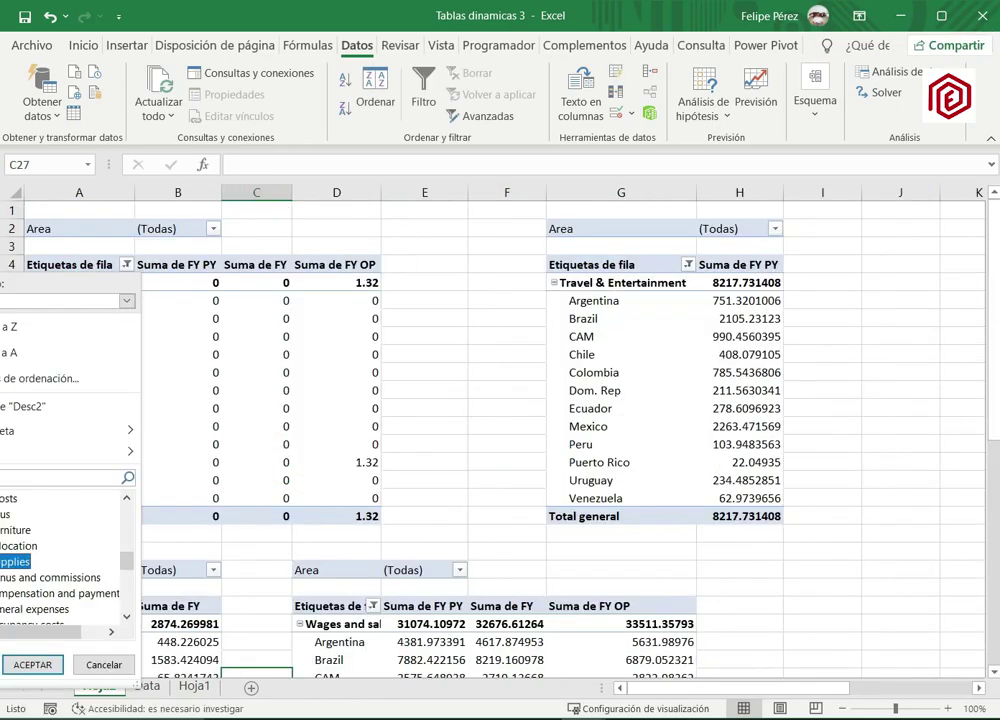
{"action": "left_click", "coordinate": [32, 664]}
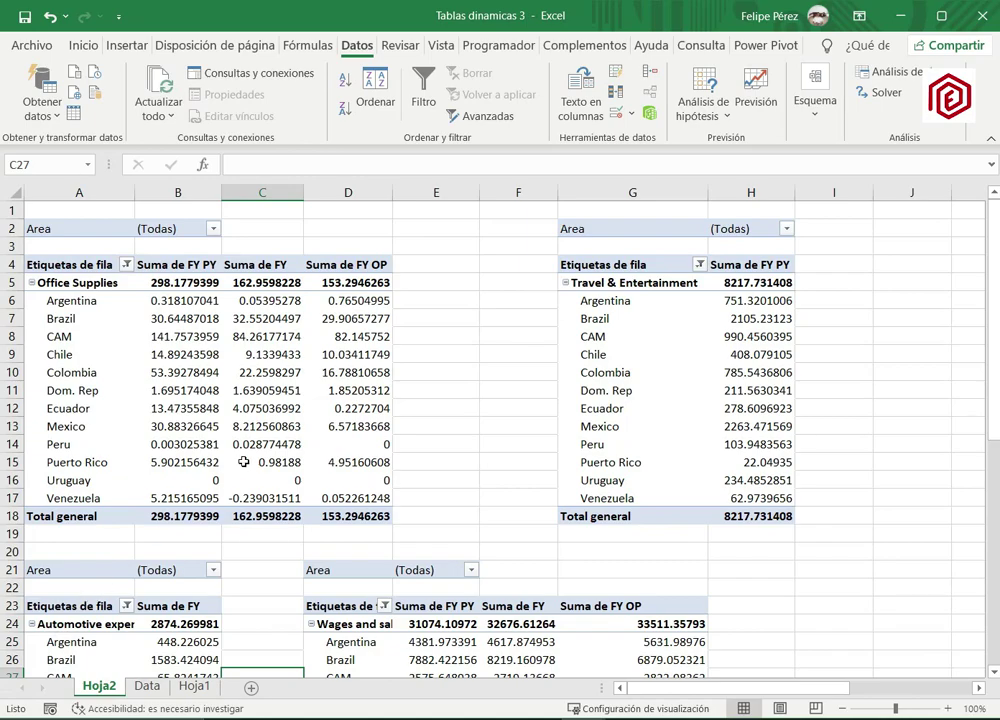
{"action": "left_click", "coordinate": [442, 317]}
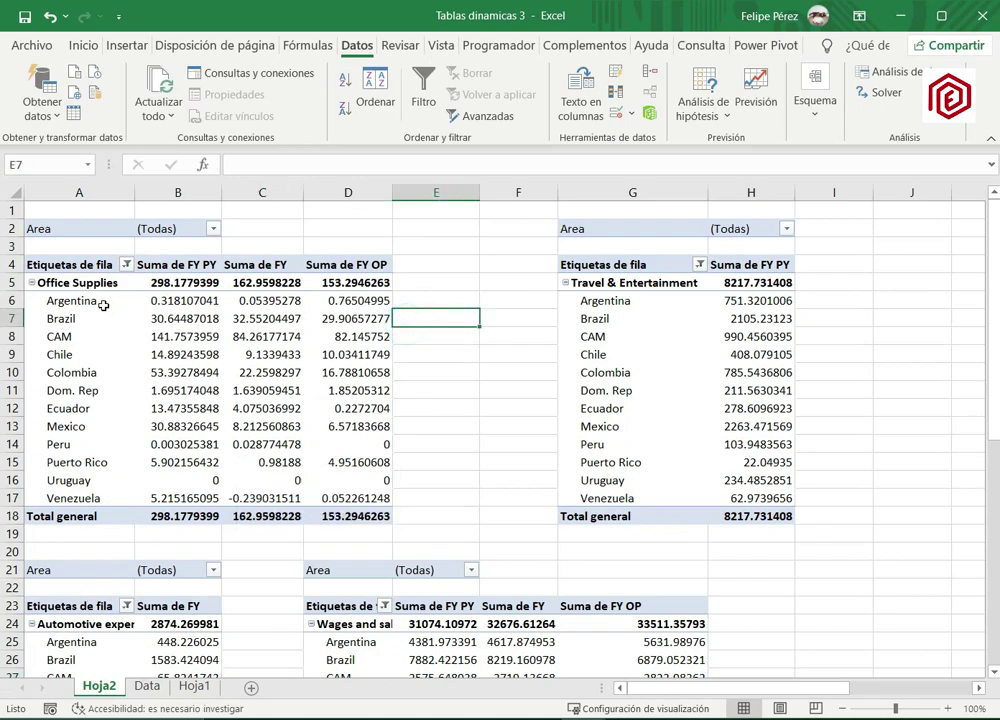
{"action": "left_click", "coordinate": [126, 266]}
{"action": "left_click", "coordinate": [462, 344]}
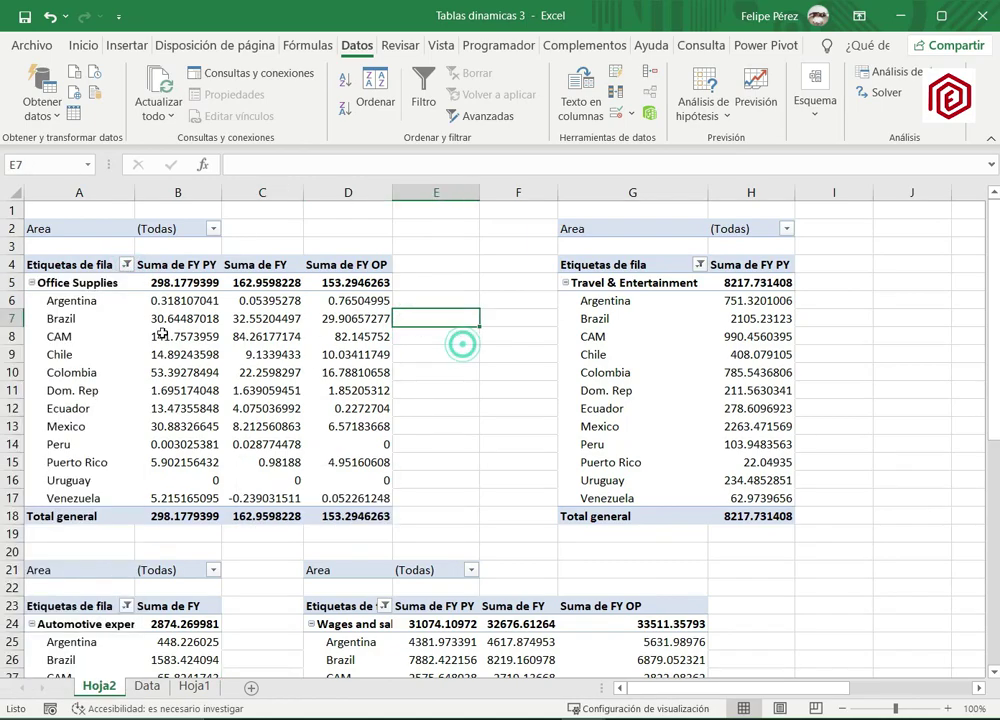
Delete the Wages and salaries pivot table copy that starts at D21.
{"action": "scroll", "coordinate": [393, 464], "scroll_direction": "down", "scroll_amount": 4}
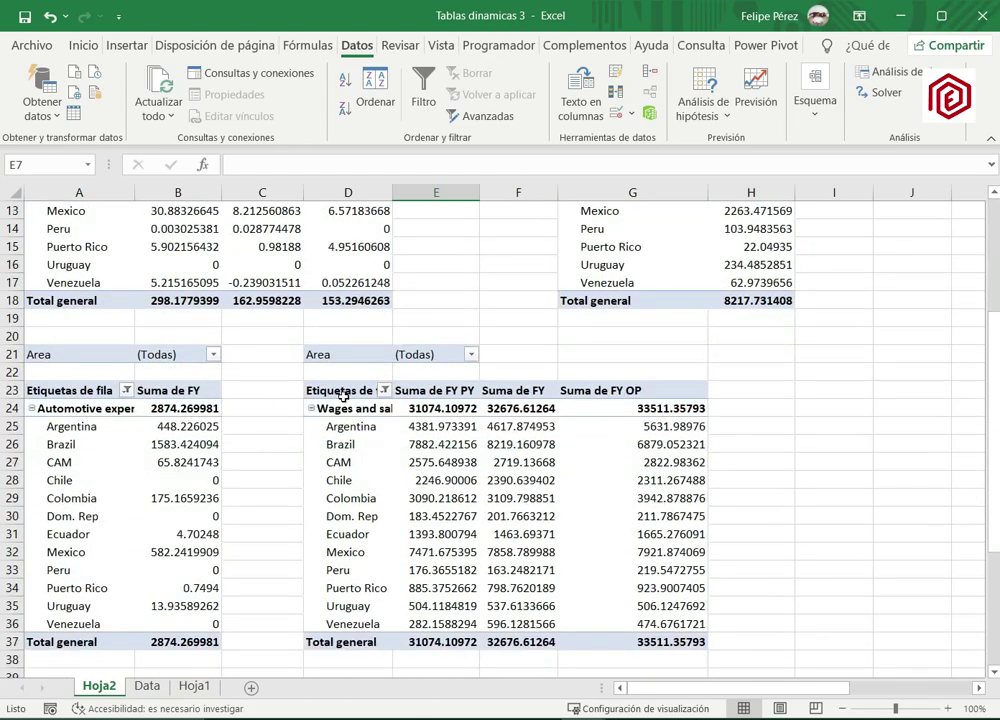
{"action": "left_click_drag", "start_coordinate": [327, 354], "coordinate": [689, 657]}
{"action": "left_click", "coordinate": [471, 531]}
{"action": "scroll", "coordinate": [277, 460], "scroll_direction": "up", "scroll_amount": 4}
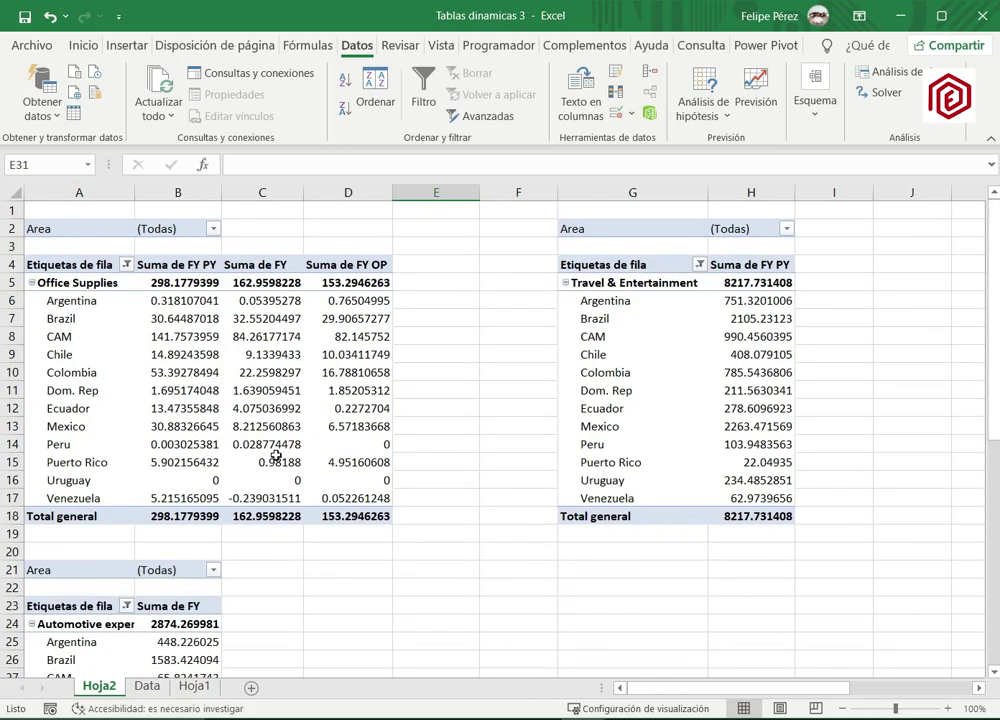
Copy the entire Office Supplies pivot table, A2:D18, paste it at D21, and clear the pending copy selection.
{"action": "left_click_drag", "start_coordinate": [60, 228], "coordinate": [355, 515]}
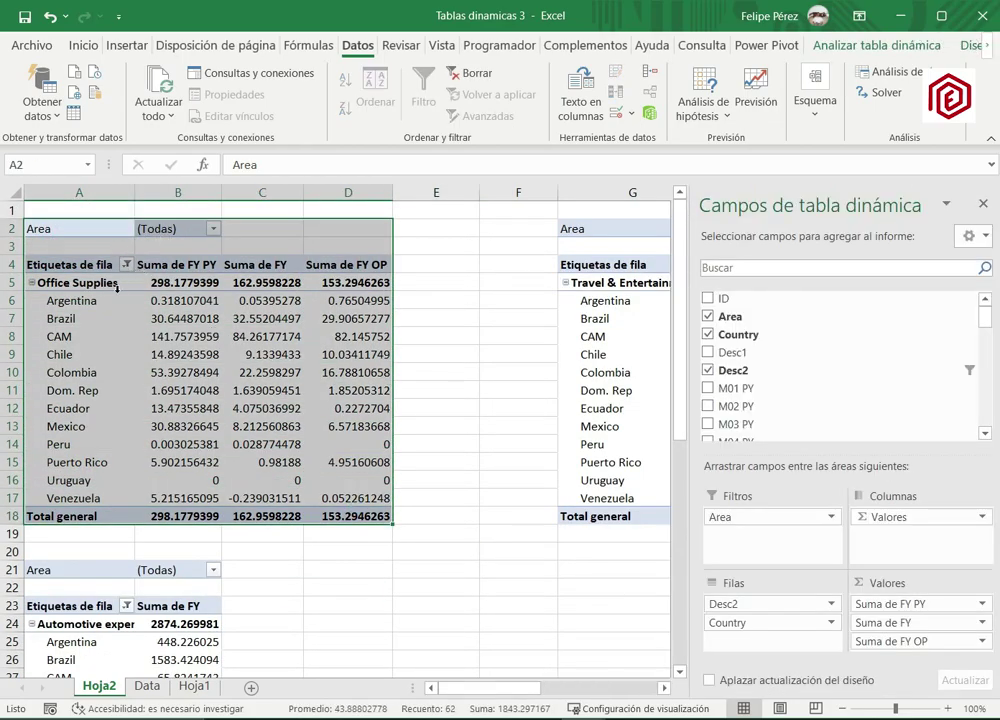
{"action": "key", "text": "ctrl+c"}
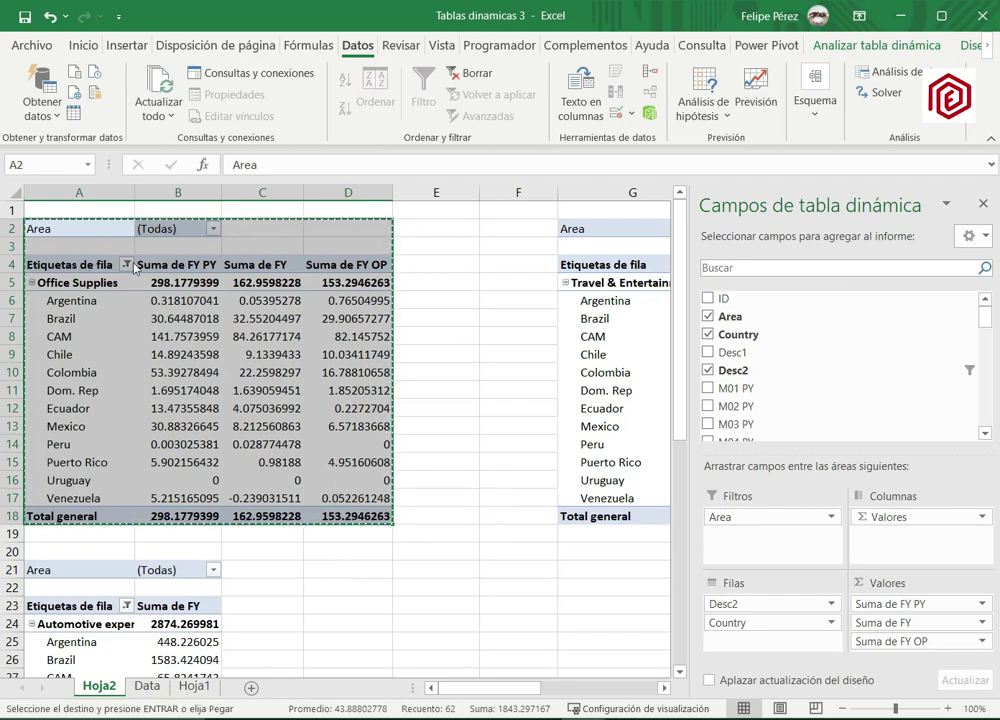
{"action": "left_click", "coordinate": [335, 589]}
{"action": "left_click", "coordinate": [336, 568]}
{"action": "key", "text": "ctrl+v"}
{"action": "scroll", "coordinate": [335, 513], "scroll_direction": "down", "scroll_amount": 3}
{"action": "scroll", "coordinate": [330, 508], "scroll_direction": "down", "scroll_amount": 2}
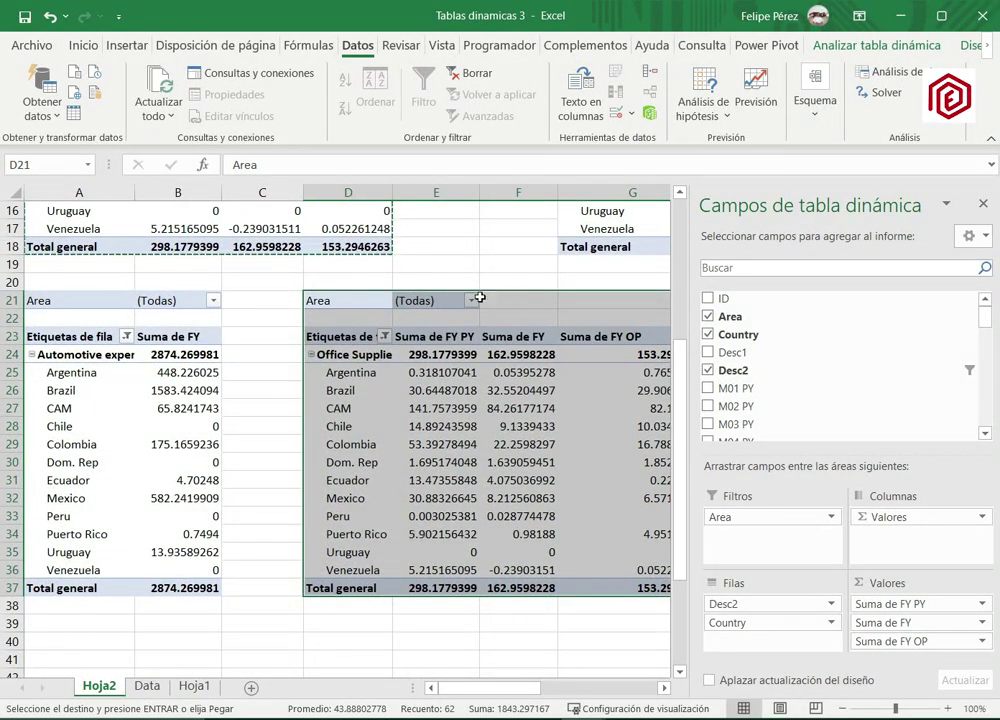
{"action": "scroll", "coordinate": [471, 379], "scroll_direction": "up", "scroll_amount": 5}
{"action": "key", "text": "Escape"}
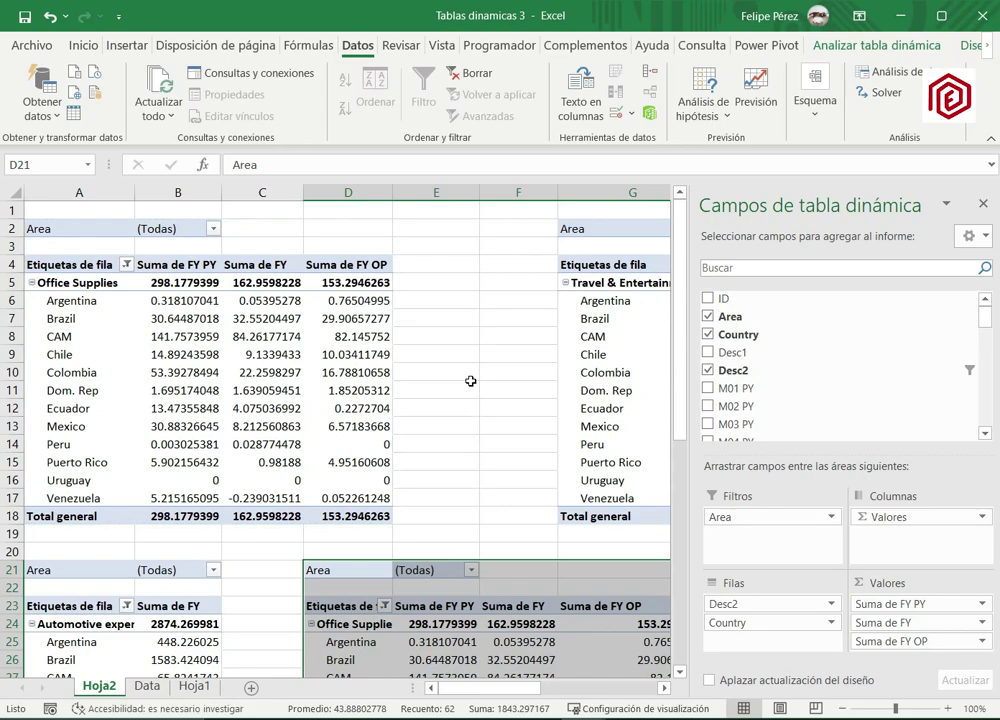
Add a worksheet AutoFilter to the original Office Supplies pivot table's headers and exclude 0 from the Suma de FY OP column.
{"action": "left_click", "coordinate": [413, 265]}
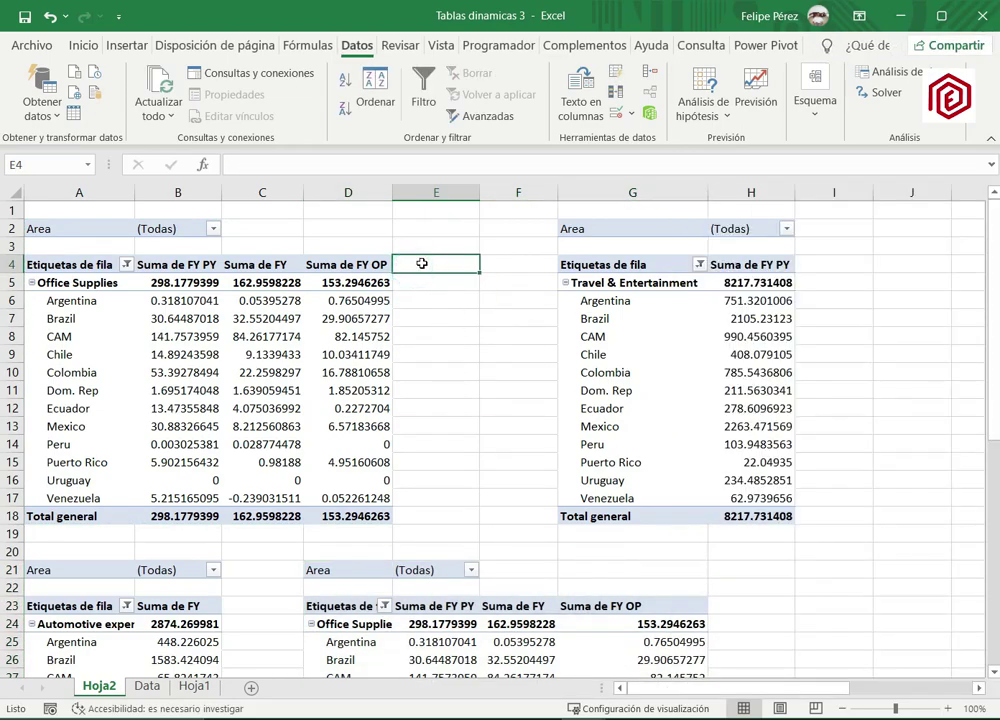
{"action": "left_click", "coordinate": [420, 98]}
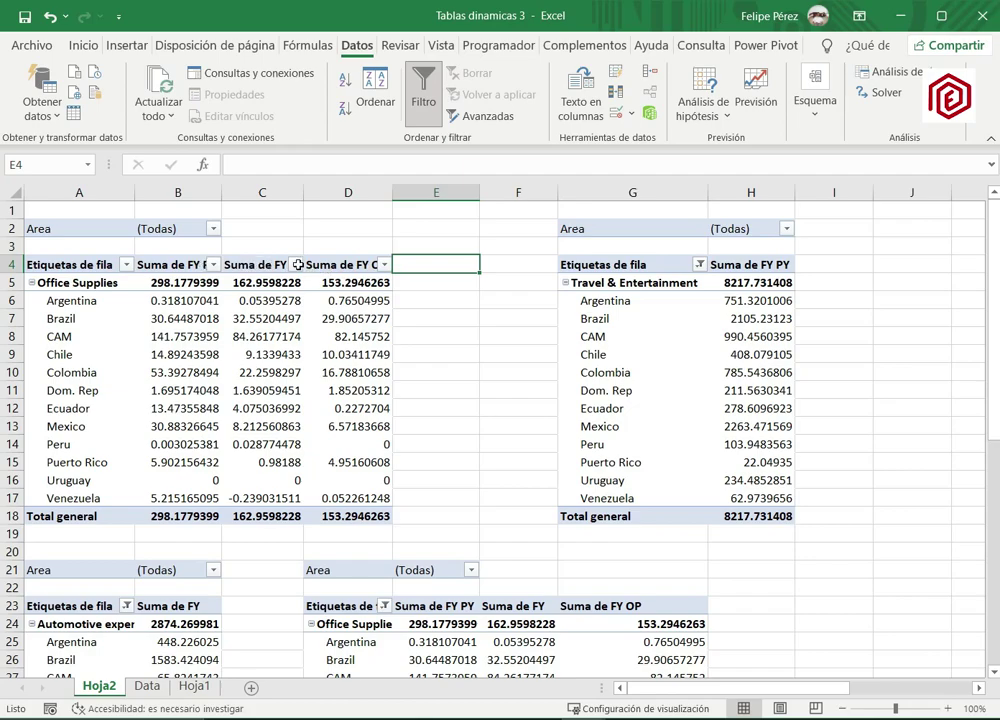
{"action": "left_click", "coordinate": [386, 265]}
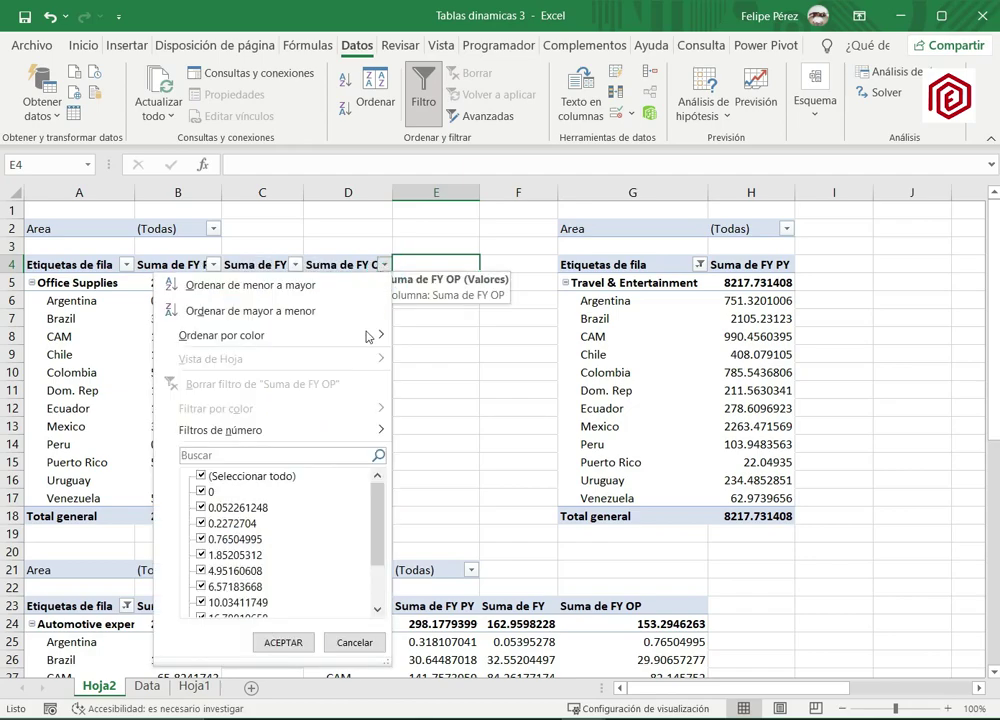
{"action": "left_click", "coordinate": [202, 492]}
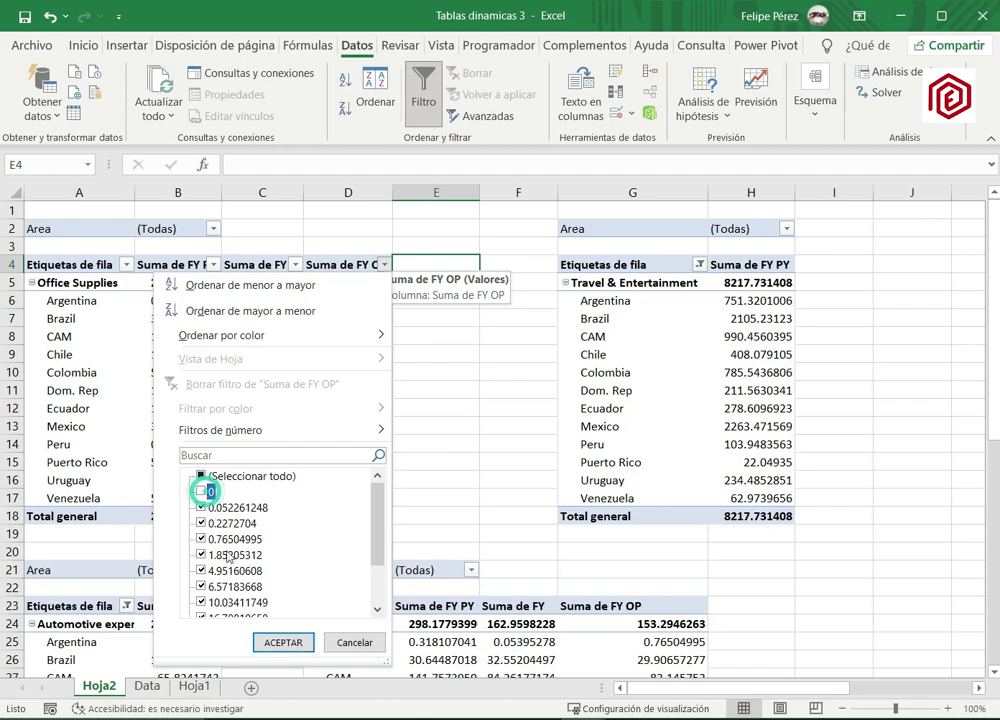
{"action": "left_click", "coordinate": [281, 642]}
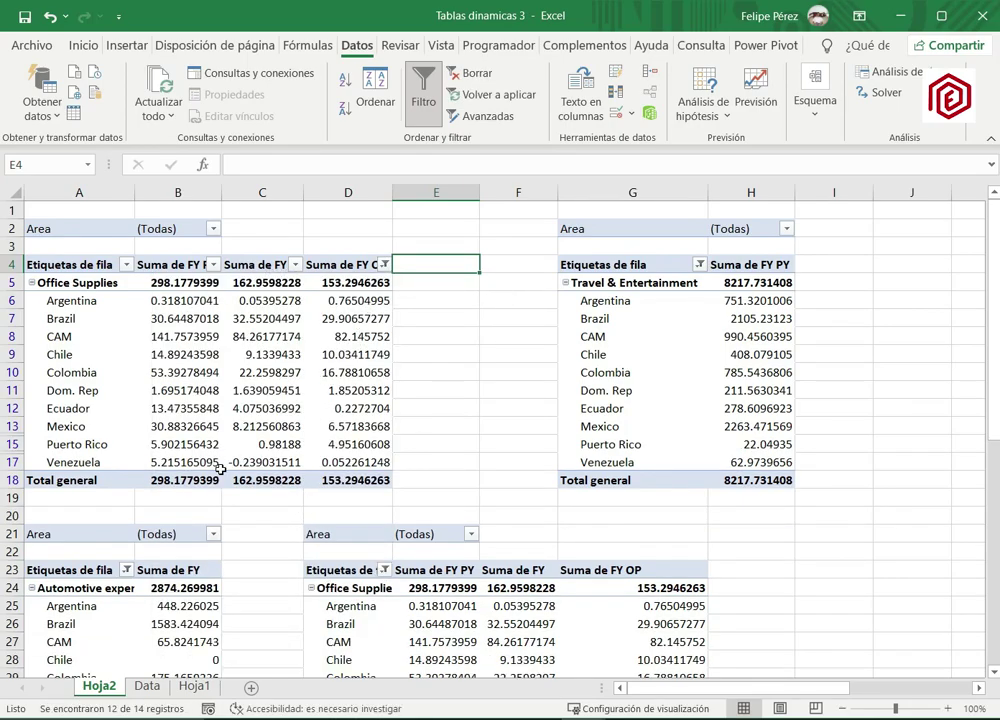
Filter the original pivot table's Suma de FY column to exclude the value 0.98188.
{"action": "left_click", "coordinate": [270, 446]}
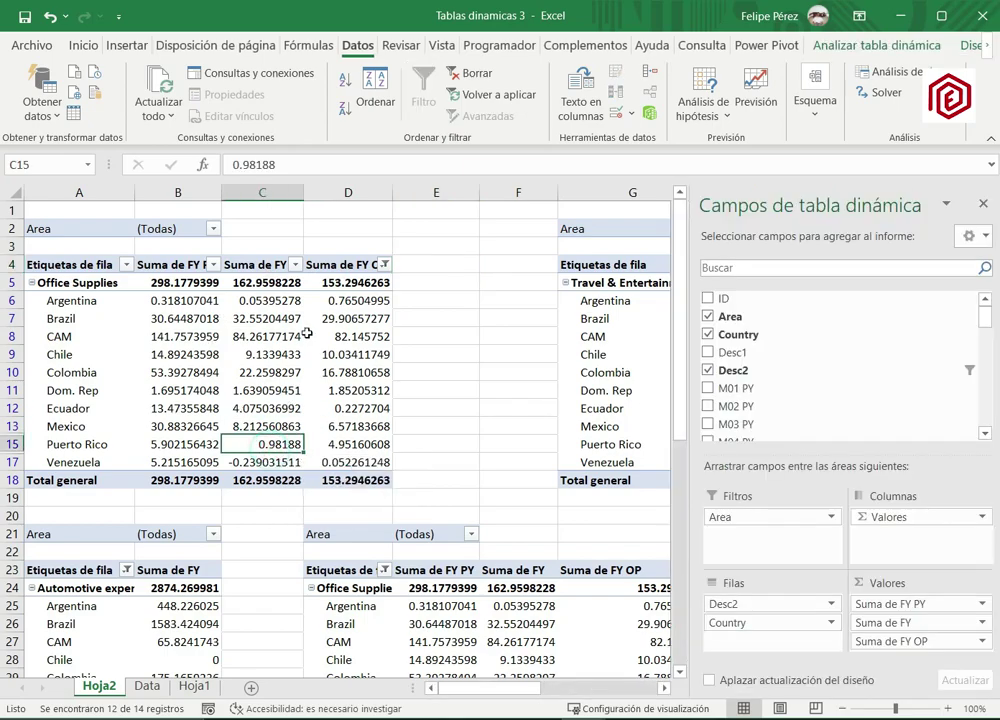
{"action": "left_click", "coordinate": [295, 265]}
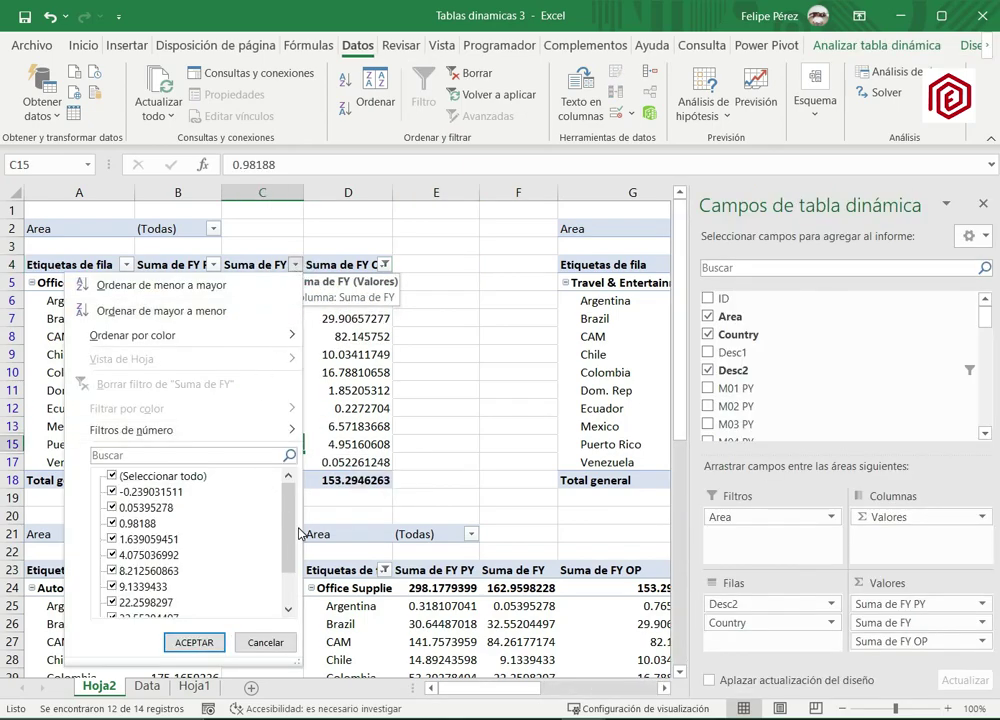
{"action": "left_click", "coordinate": [113, 523]}
{"action": "left_click", "coordinate": [194, 641]}
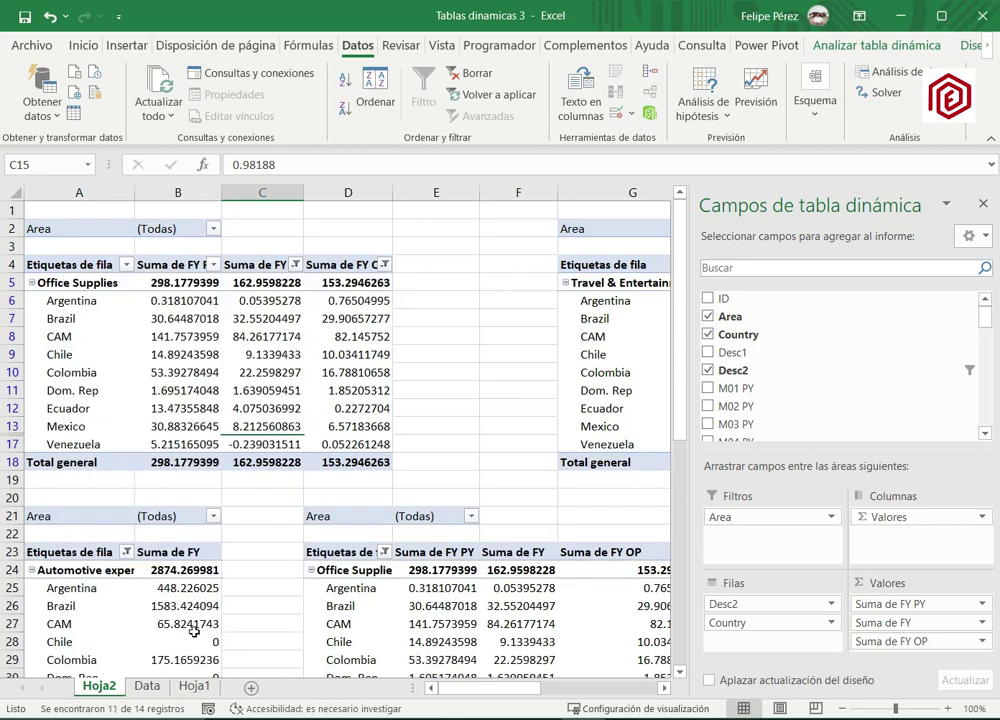
{"action": "left_click", "coordinate": [430, 392]}
{"action": "scroll", "coordinate": [442, 385], "scroll_direction": "down", "scroll_amount": 3}
{"action": "scroll", "coordinate": [444, 417], "scroll_direction": "up", "scroll_amount": 3}
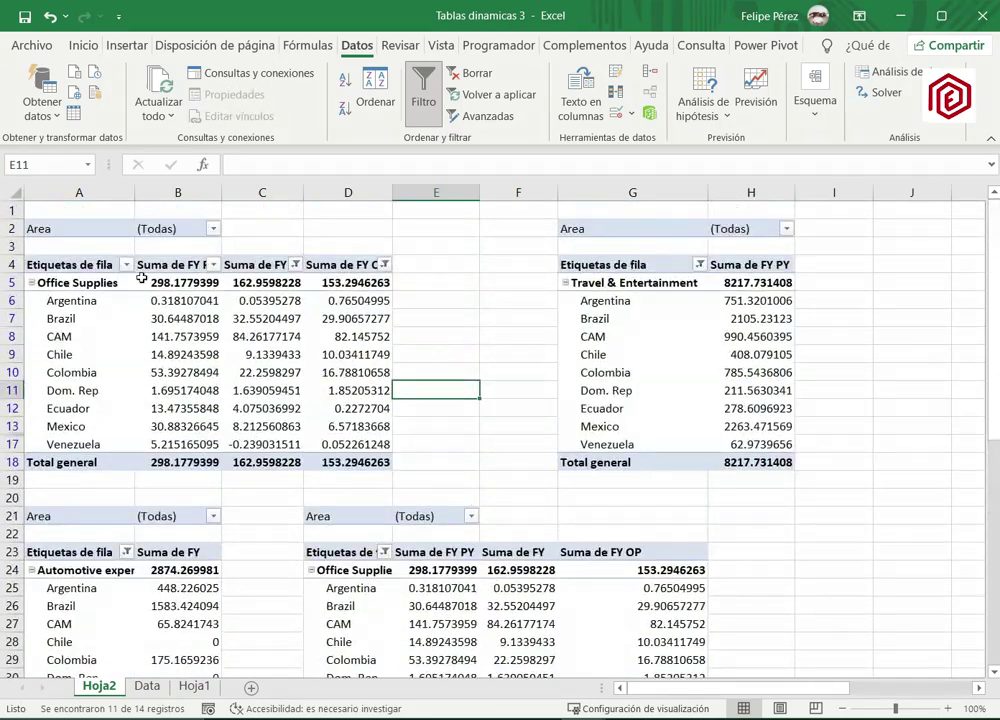
Copy the entire AutoFiltered Office Supplies pivot table, A2:D18, and paste it at cell A43.
{"action": "left_click", "coordinate": [231, 301]}
{"action": "key", "text": "ctrl+a"}
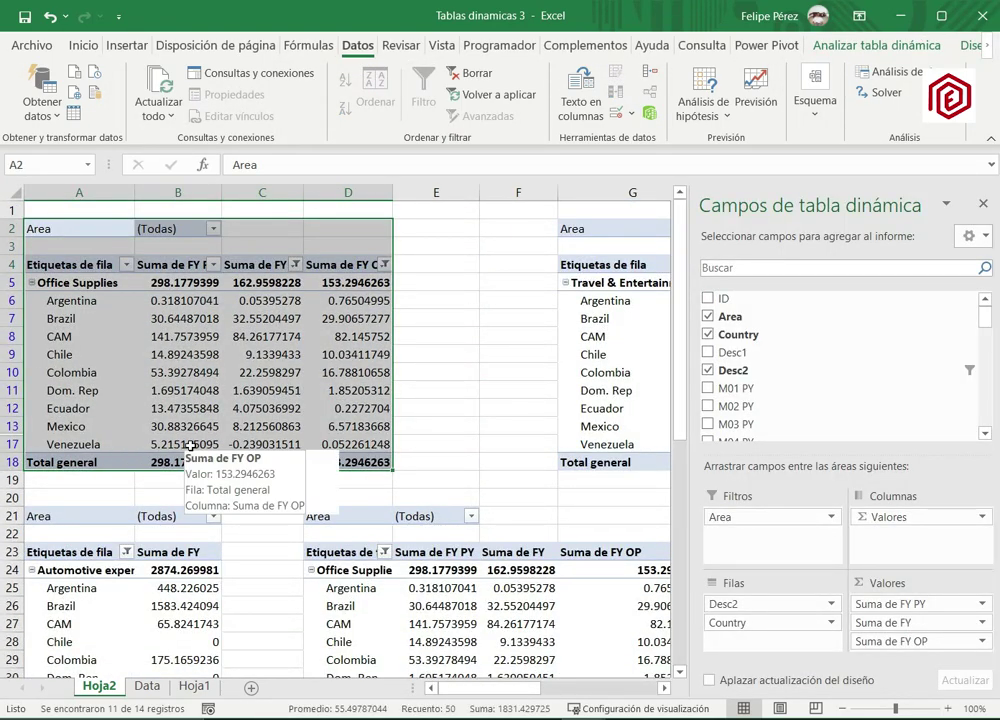
{"action": "key", "text": "ctrl+c"}
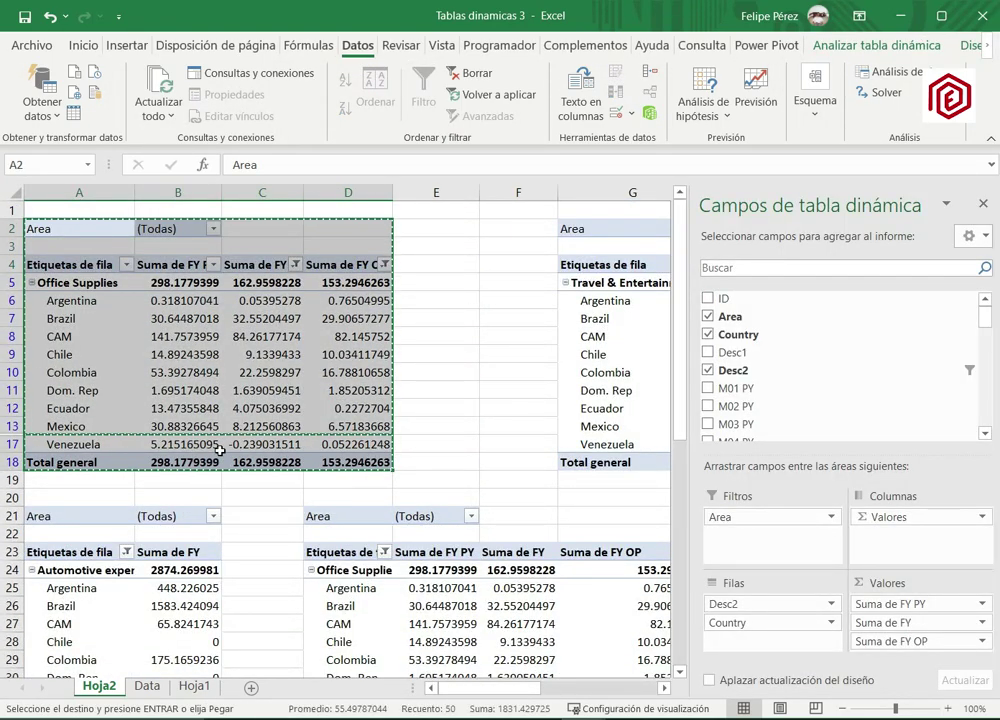
{"action": "scroll", "coordinate": [434, 472], "scroll_direction": "down", "scroll_amount": 8}
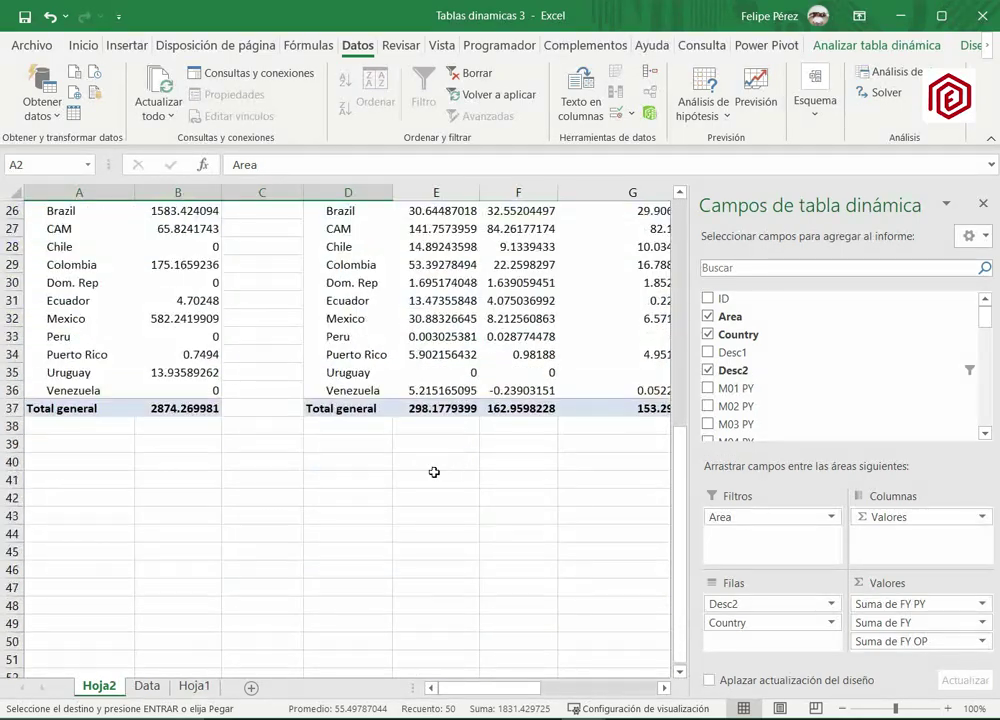
{"action": "left_click", "coordinate": [61, 512]}
{"action": "key", "text": "ctrl+v"}
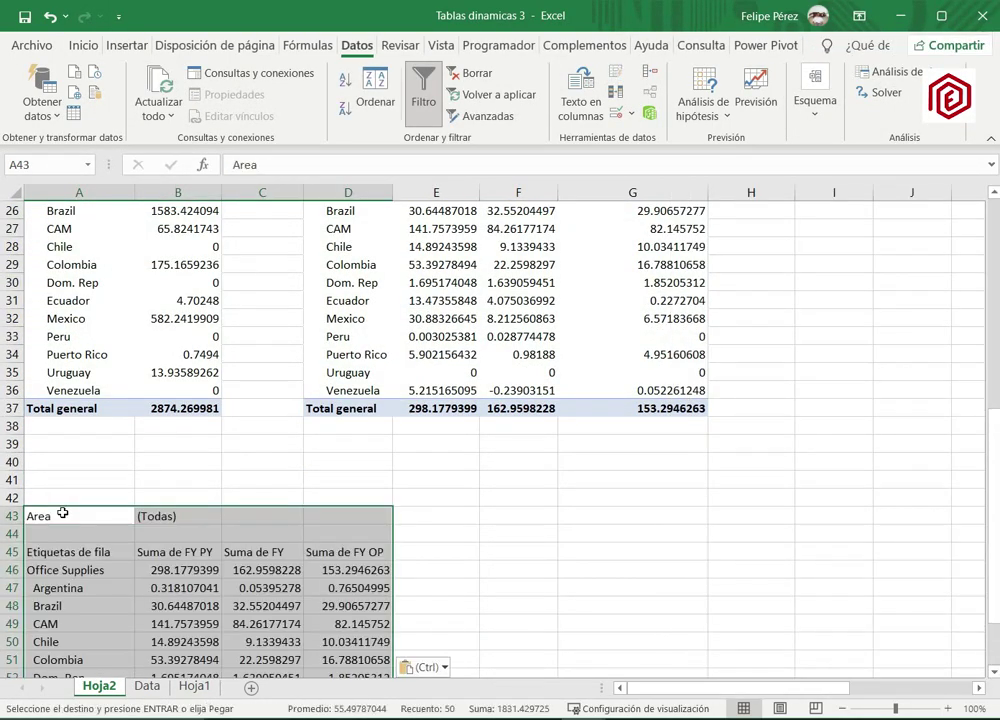
Delete the pasted plain-value copy in A43:D56 and return to the original pivot table.
{"action": "scroll", "coordinate": [368, 584], "scroll_direction": "down", "scroll_amount": 4}
{"action": "left_click", "coordinate": [301, 376]}
{"action": "left_click_drag", "start_coordinate": [101, 302], "coordinate": [345, 534]}
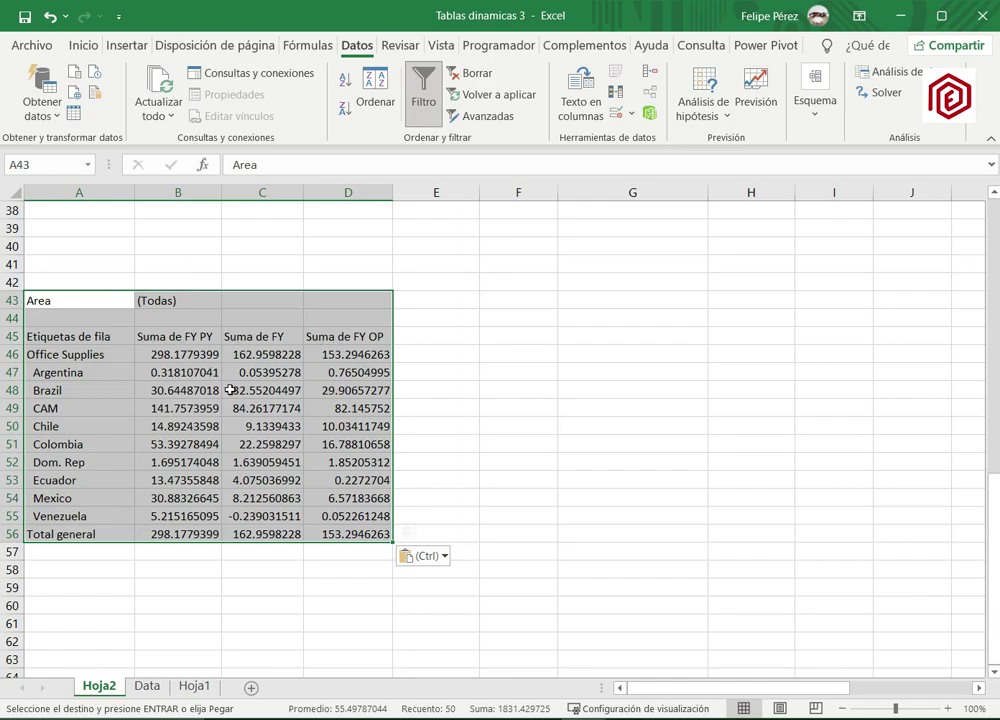
{"action": "key", "text": "Delete"}
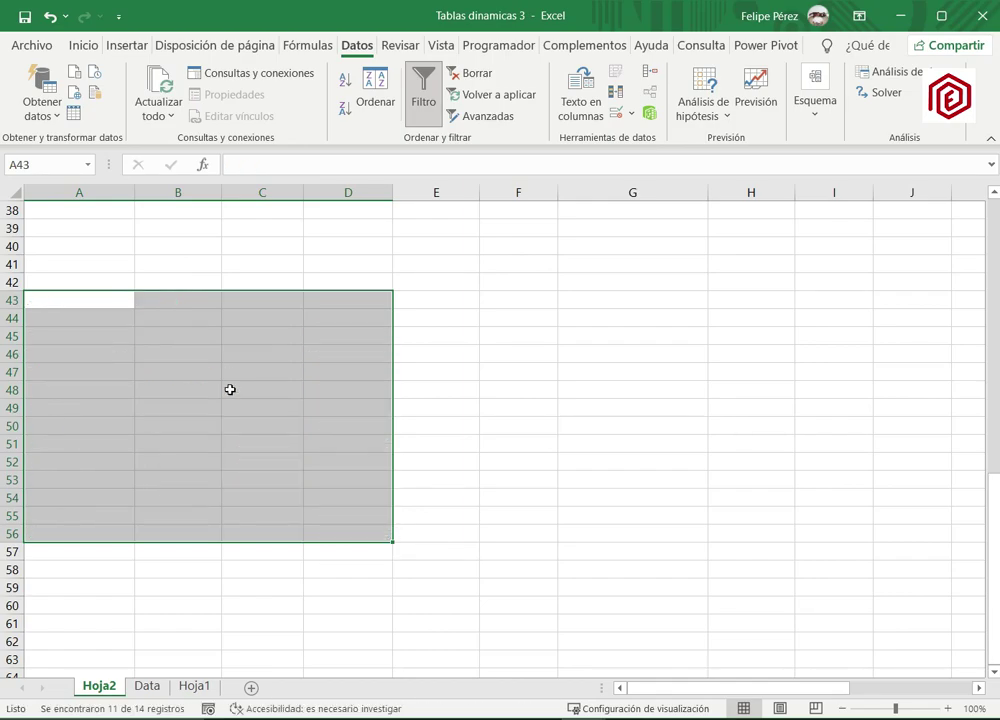
{"action": "scroll", "coordinate": [230, 389], "scroll_direction": "up", "scroll_amount": 12}
{"action": "left_click", "coordinate": [432, 332]}
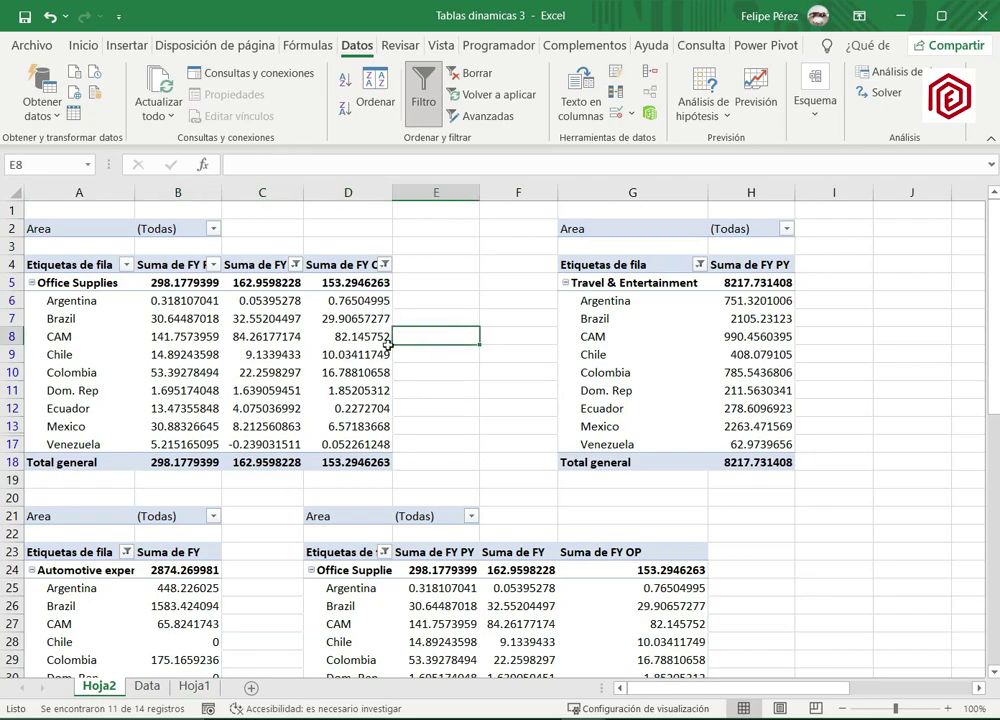
Refresh the original AutoFiltered Office Supplies pivot table.
{"action": "left_click", "coordinate": [215, 317]}
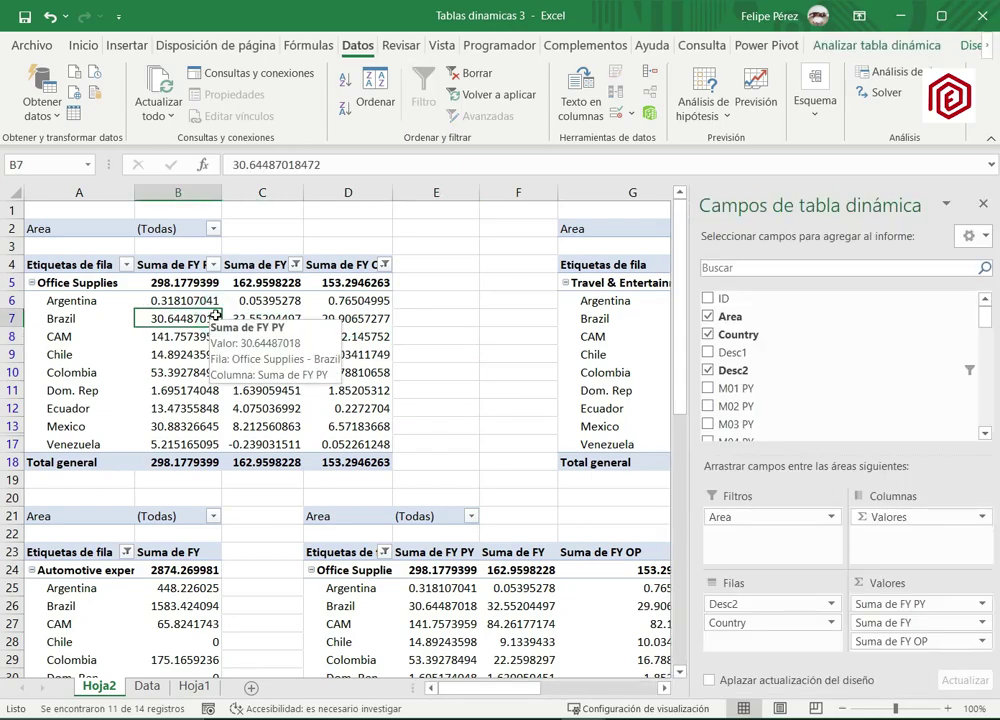
{"action": "left_click", "coordinate": [425, 336]}
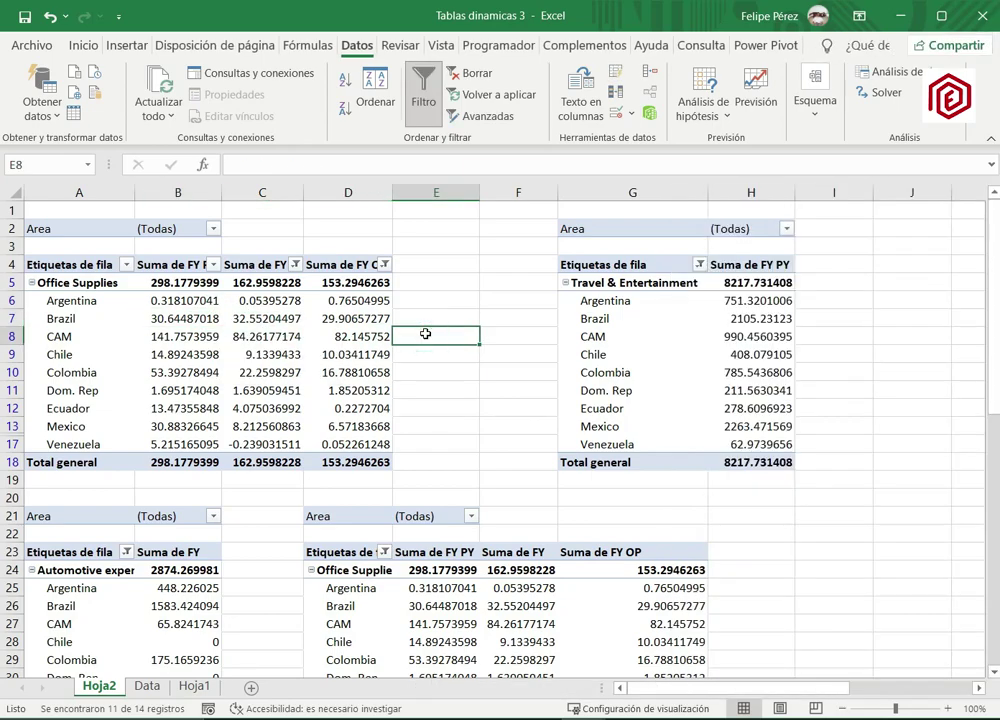
{"action": "right_click", "coordinate": [247, 341]}
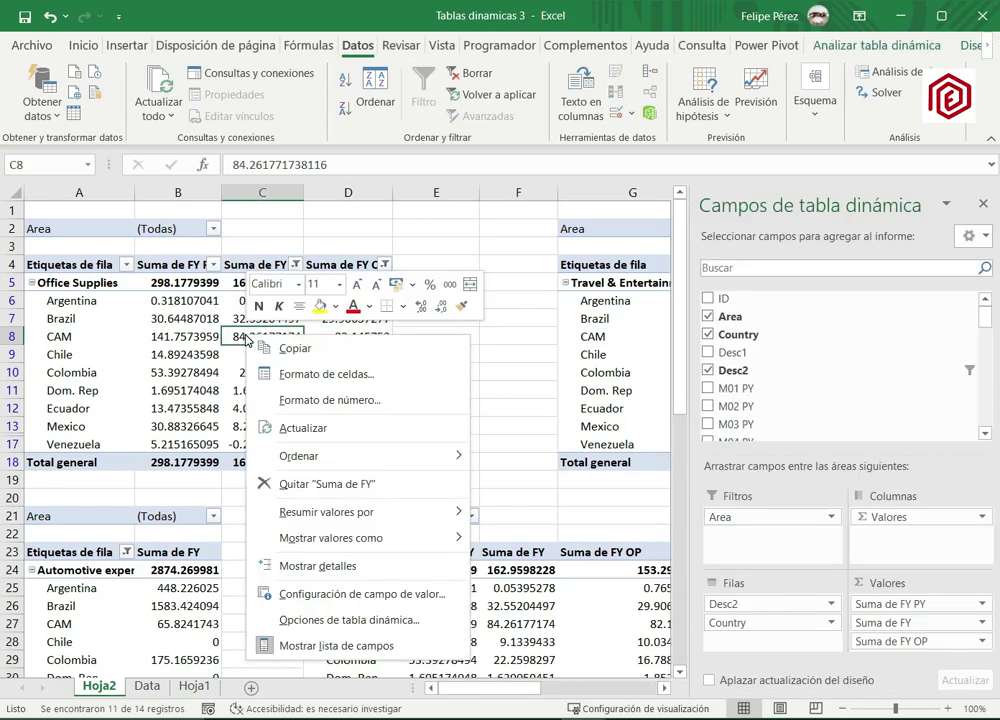
{"action": "left_click", "coordinate": [303, 428]}
{"action": "scroll", "coordinate": [295, 415], "scroll_direction": "down", "scroll_amount": 4}
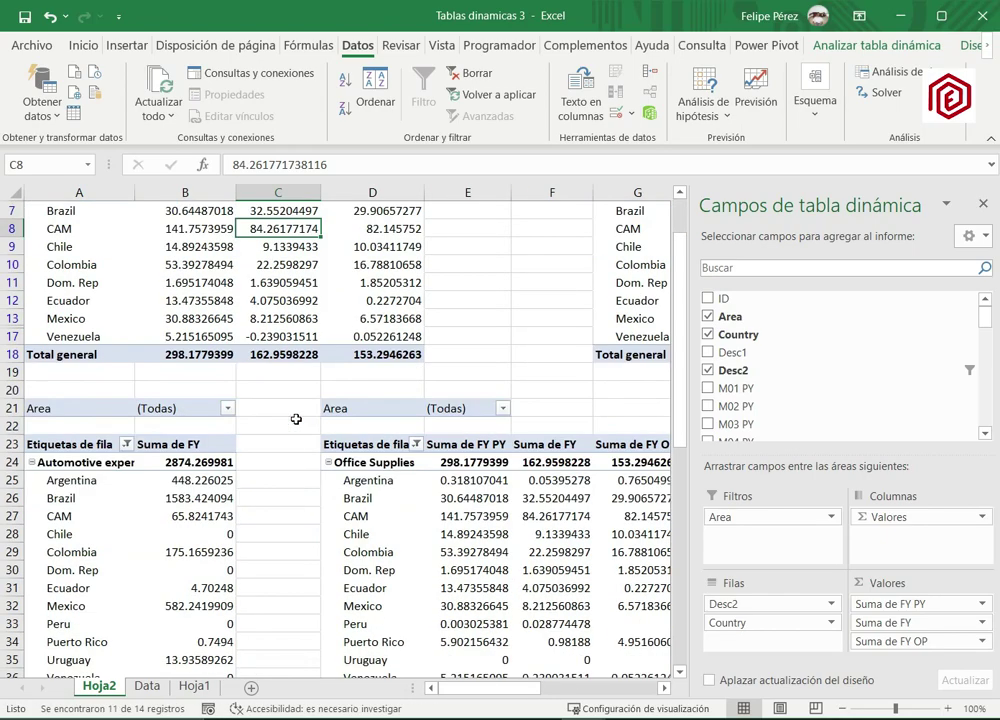
Examine the source values in F2:K15 on the Data sheet.
{"action": "key", "text": "ctrl+Page_Down"}
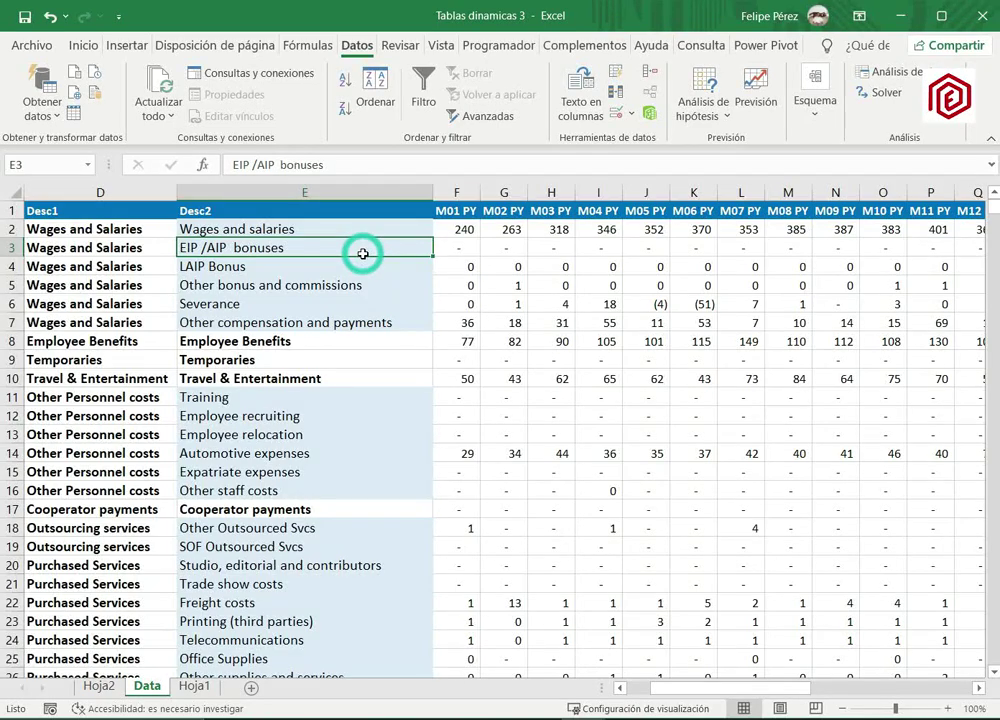
{"action": "left_click_drag", "start_coordinate": [458, 228], "coordinate": [672, 478]}
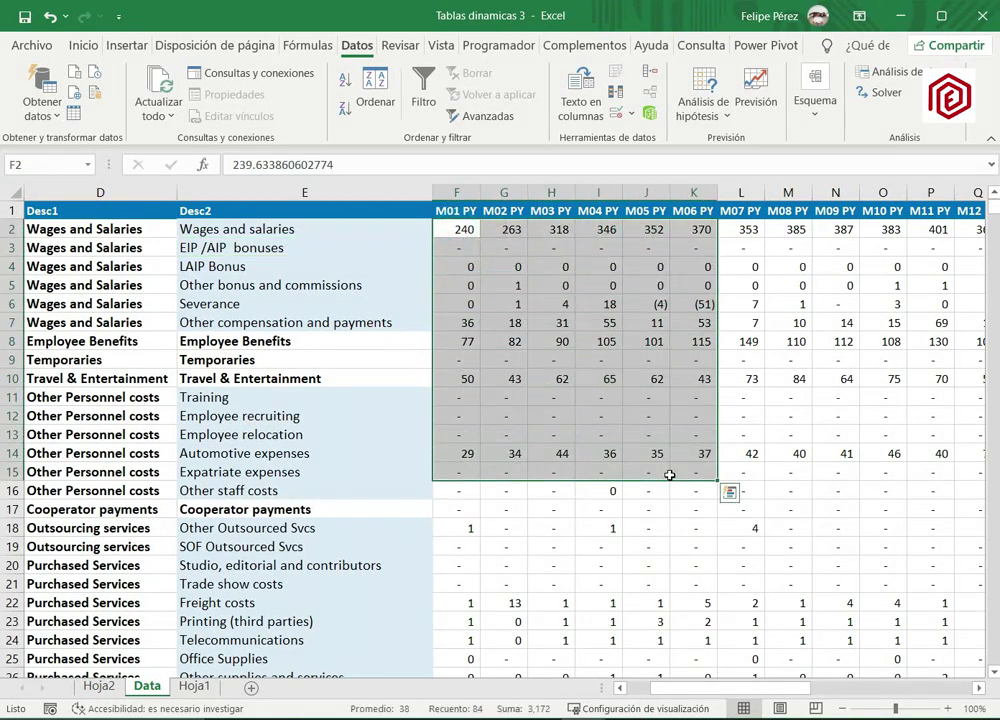
{"action": "left_click", "coordinate": [615, 362]}
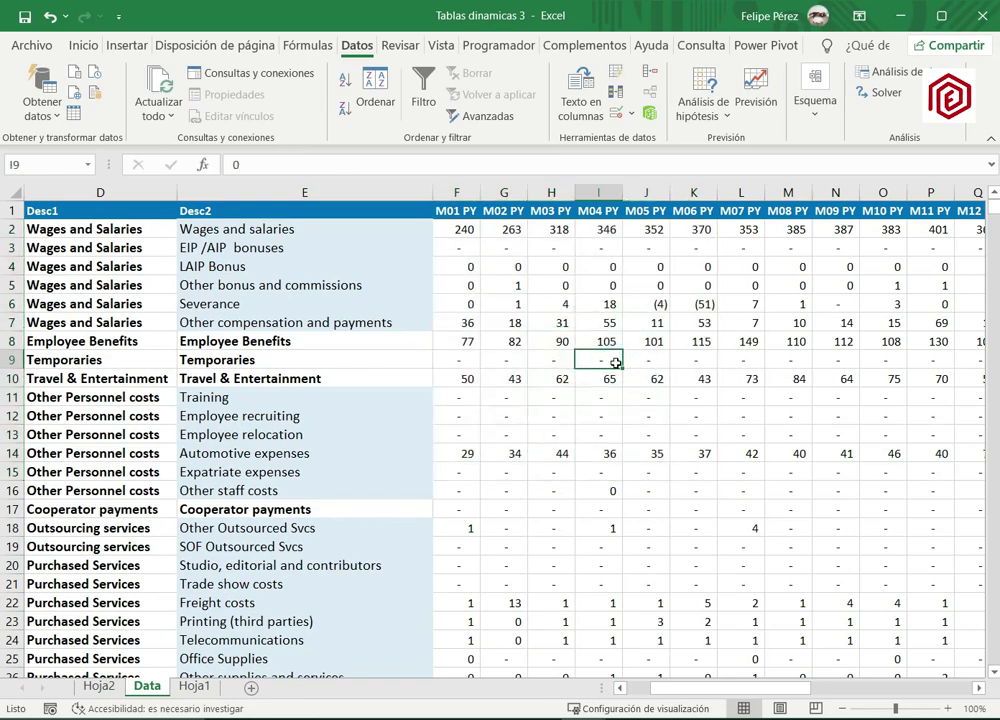
Return to Hoja2 and refresh the original Office Supplies pivot table and the Travel & Entertainment pivot table.
{"action": "left_click", "coordinate": [102, 686]}
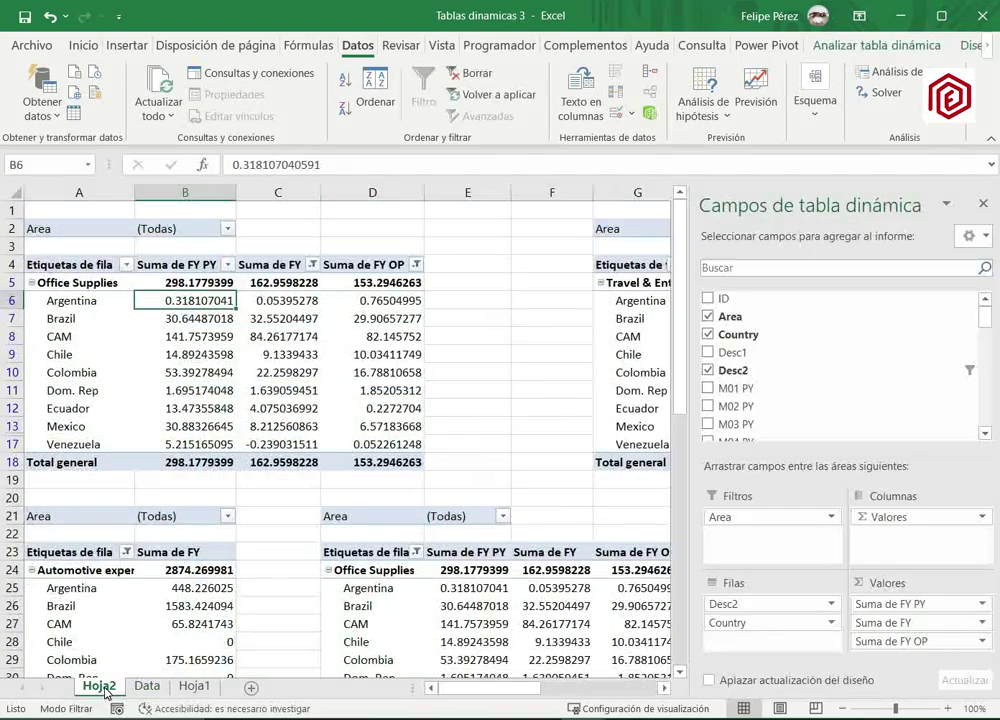
{"action": "right_click", "coordinate": [184, 354]}
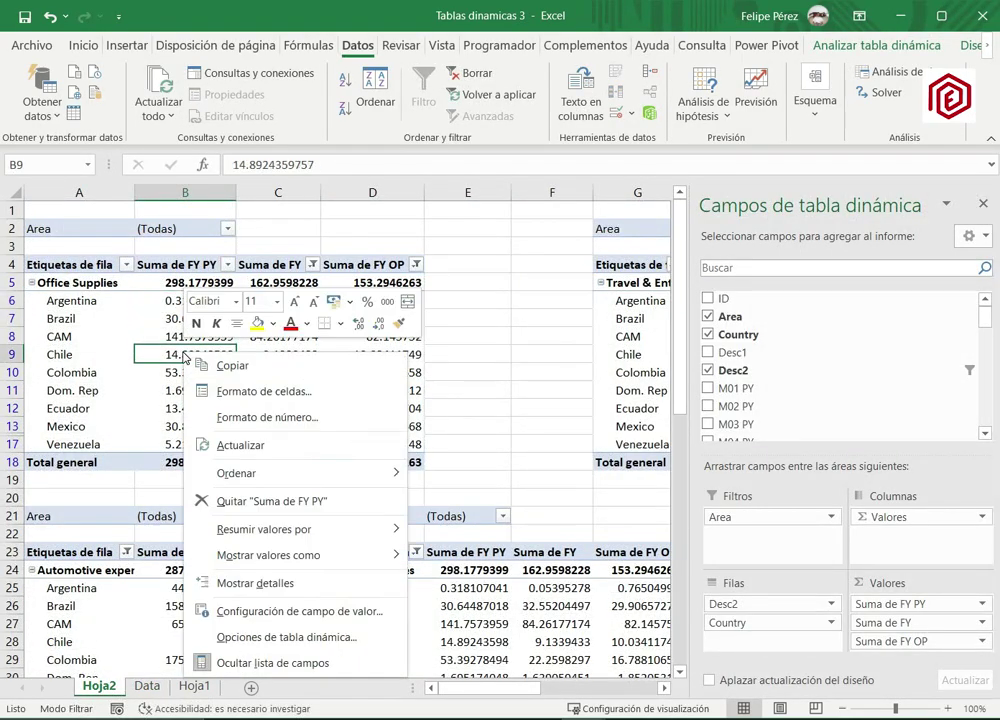
{"action": "left_click", "coordinate": [256, 446]}
{"action": "right_click", "coordinate": [622, 356]}
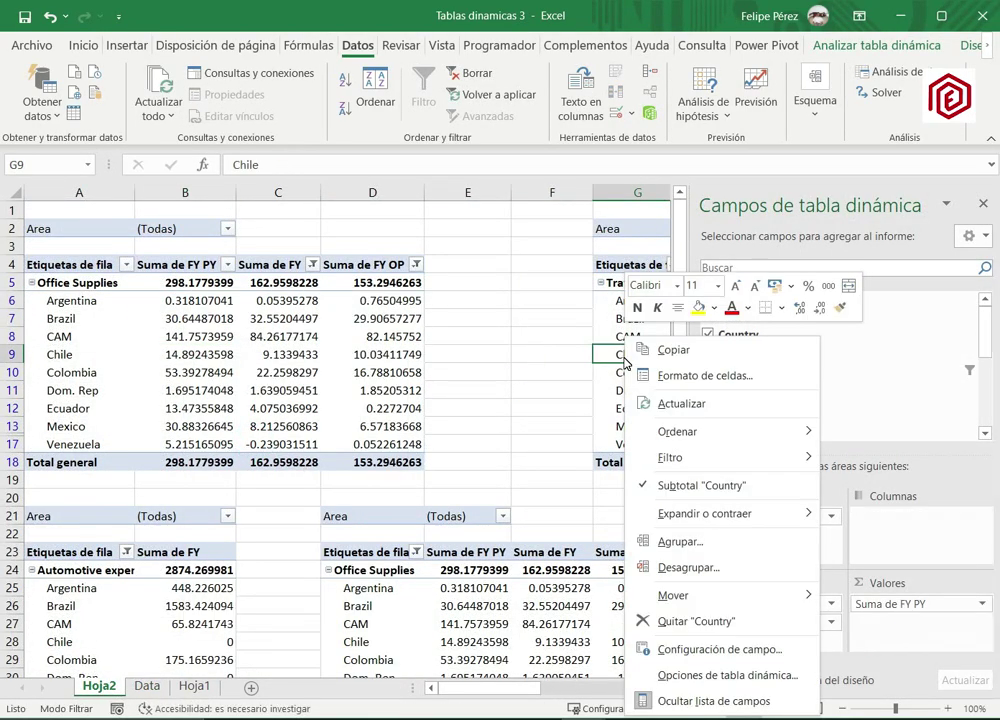
{"action": "left_click", "coordinate": [685, 403]}
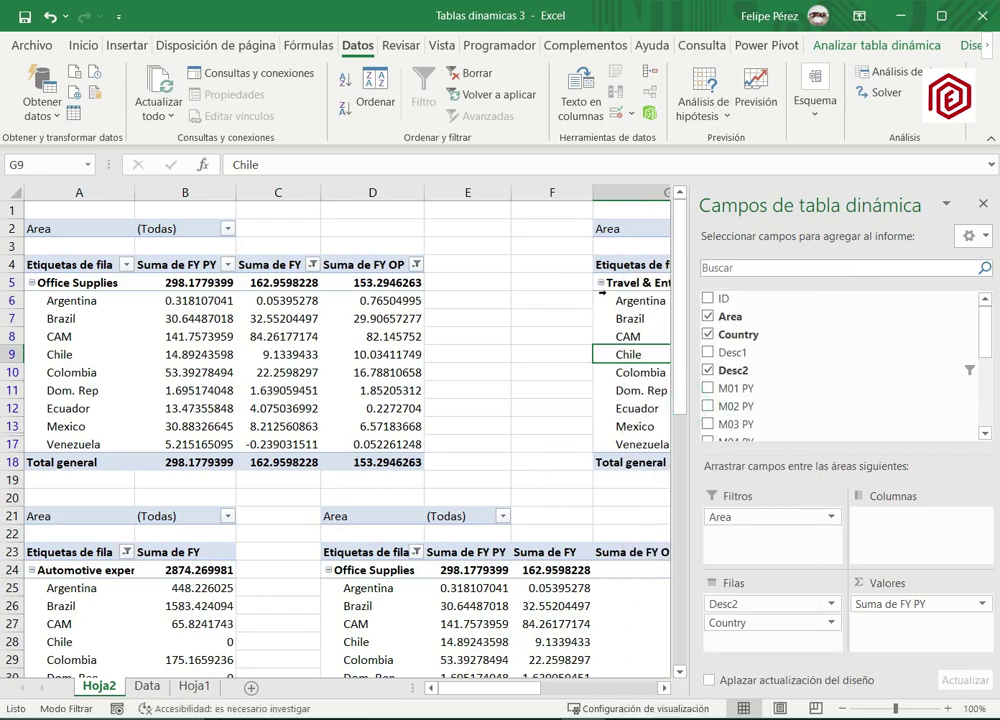
Refresh the Automotive expenses pivot table and the Office Supplies pivot table copy that starts at D21.
{"action": "left_click", "coordinate": [473, 301]}
{"action": "scroll", "coordinate": [471, 306], "scroll_direction": "down", "scroll_amount": 2}
{"action": "scroll", "coordinate": [471, 306], "scroll_direction": "up", "scroll_amount": 1}
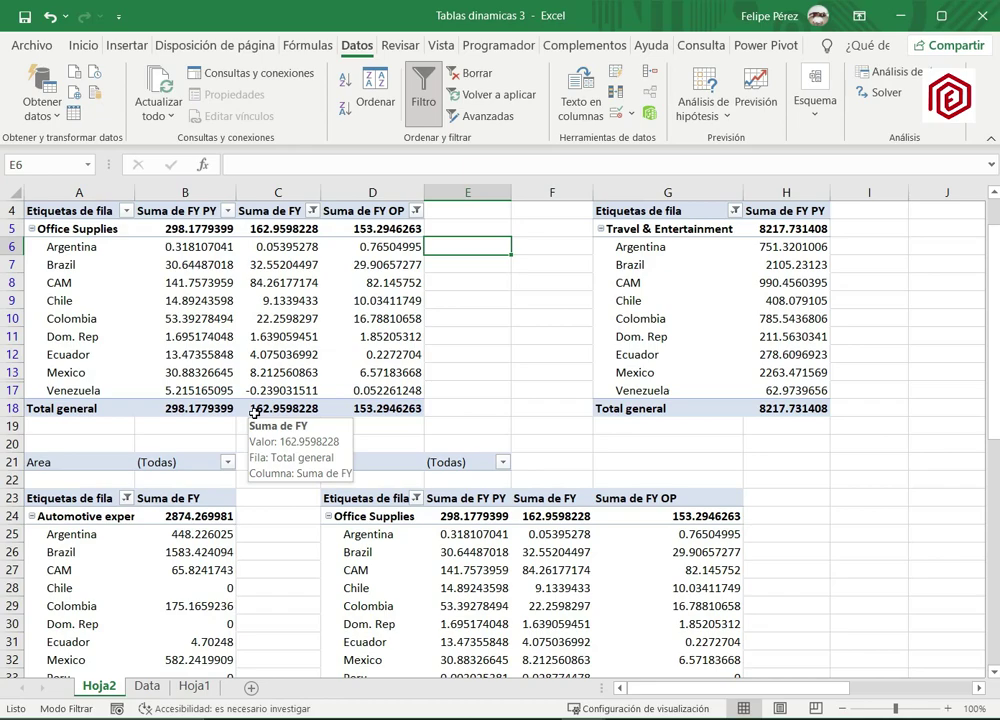
{"action": "scroll", "coordinate": [195, 540], "scroll_direction": "down", "scroll_amount": 2}
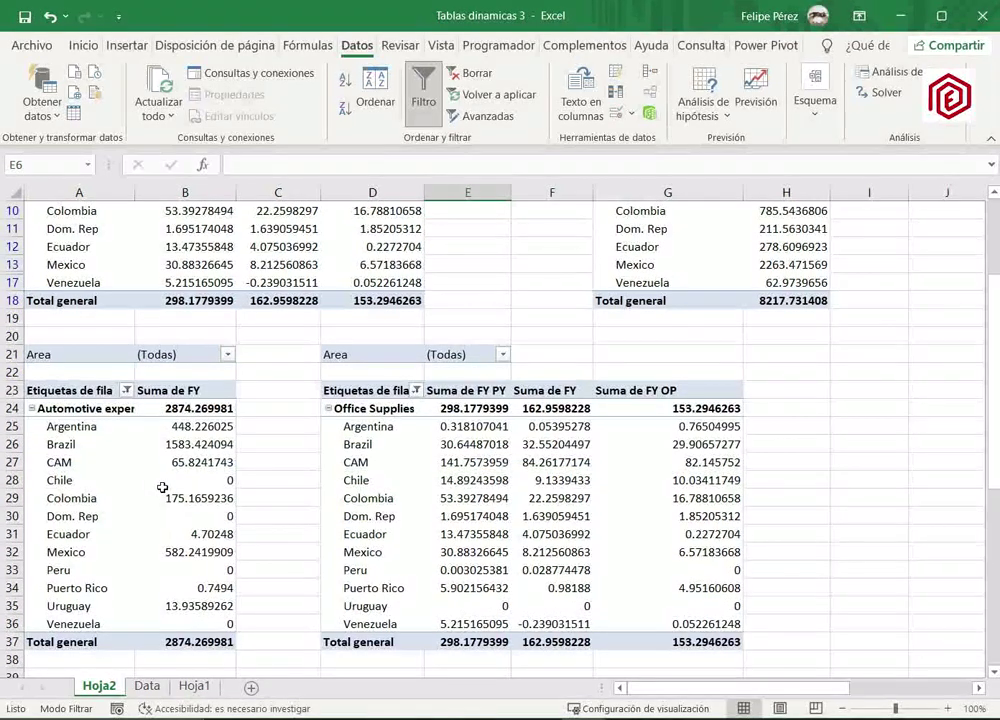
{"action": "right_click", "coordinate": [163, 480]}
{"action": "left_click", "coordinate": [243, 241]}
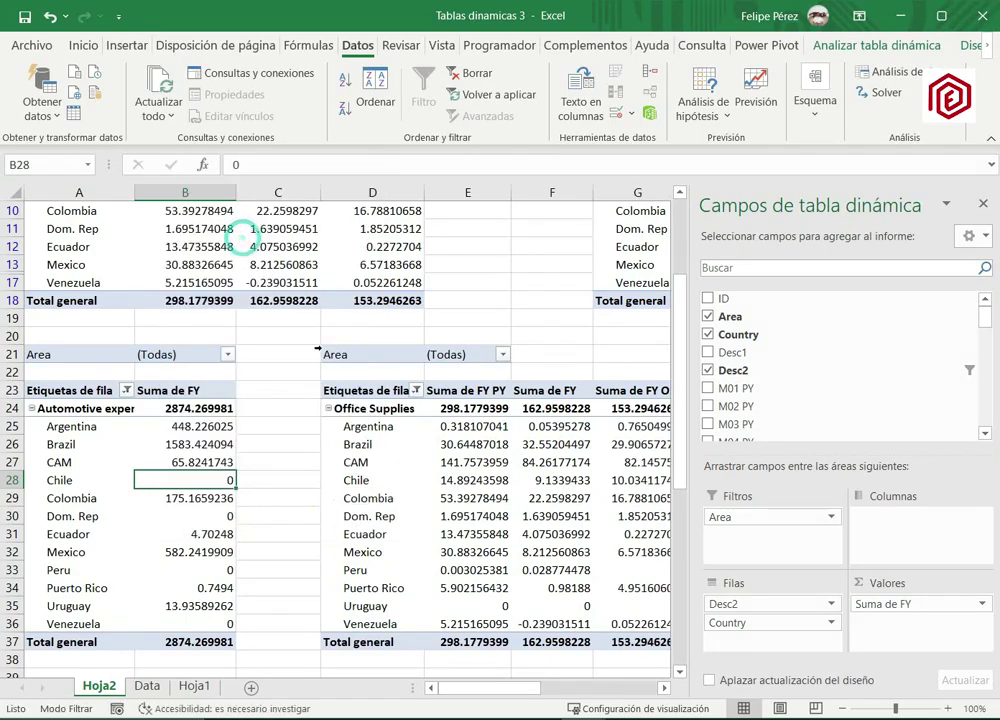
{"action": "right_click", "coordinate": [466, 492]}
{"action": "left_click", "coordinate": [535, 267]}
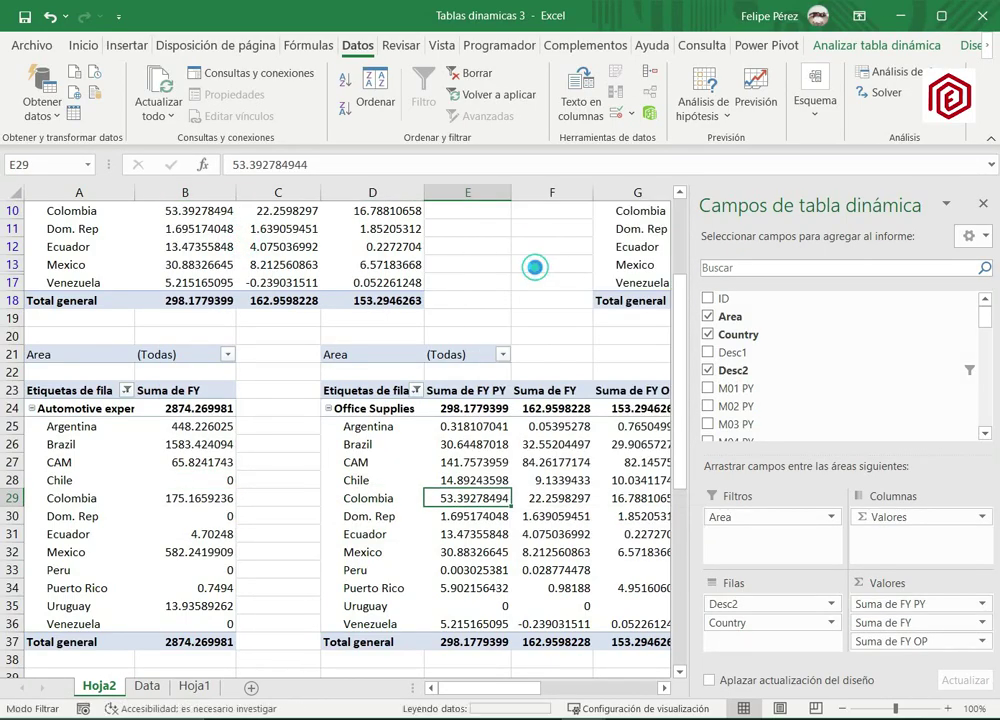
{"action": "scroll", "coordinate": [535, 267], "scroll_direction": "up", "scroll_amount": 3}
{"action": "left_click", "coordinate": [508, 440]}
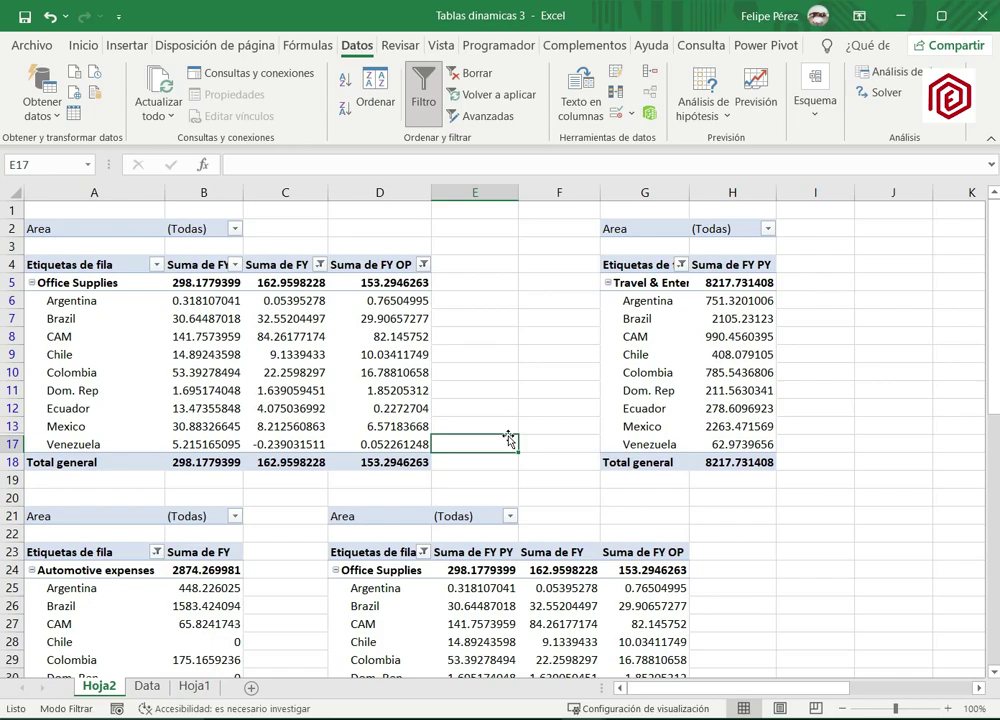
Check the source rows on the Data sheet, and refresh the original Office Supplies pivot table on Hoja2.
{"action": "left_click", "coordinate": [147, 687]}
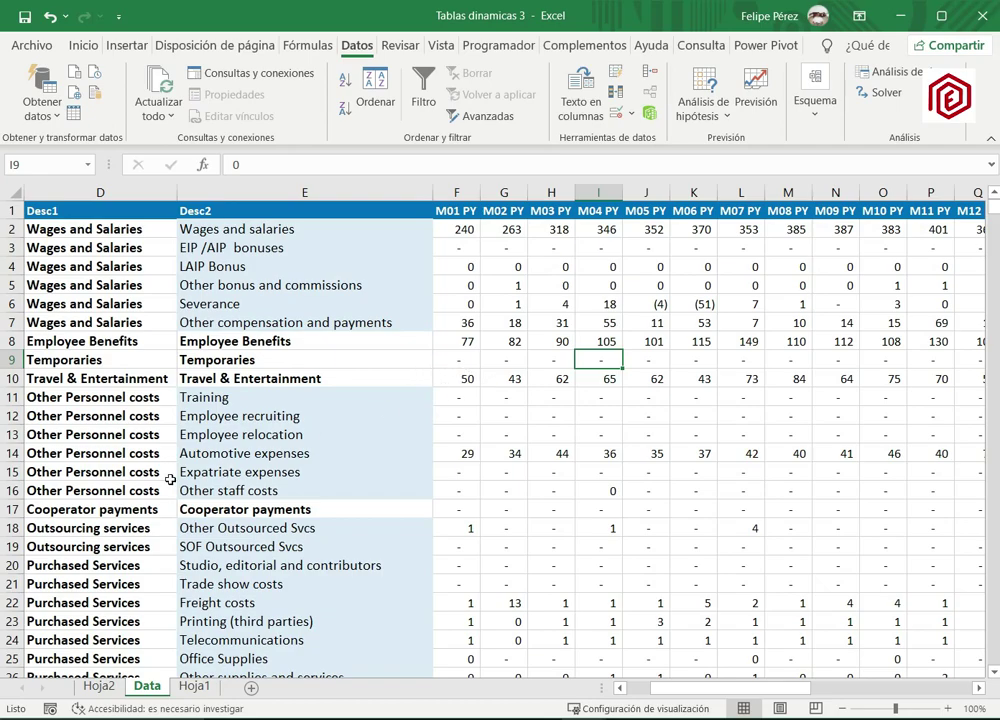
{"action": "left_click", "coordinate": [99, 687]}
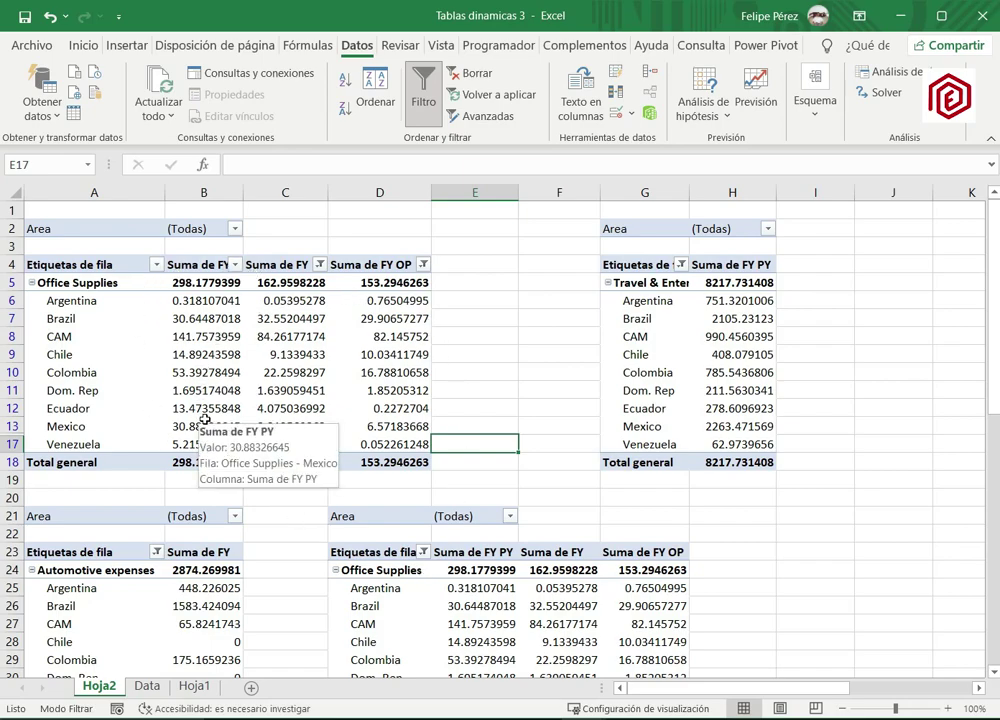
{"action": "right_click", "coordinate": [230, 358]}
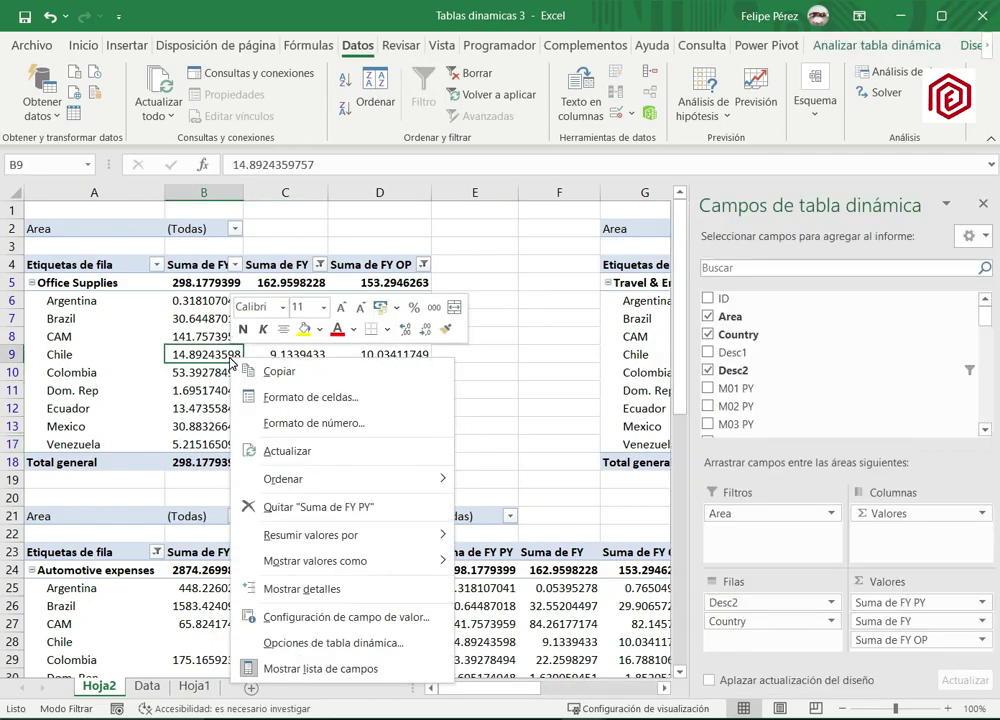
{"action": "left_click", "coordinate": [300, 456]}
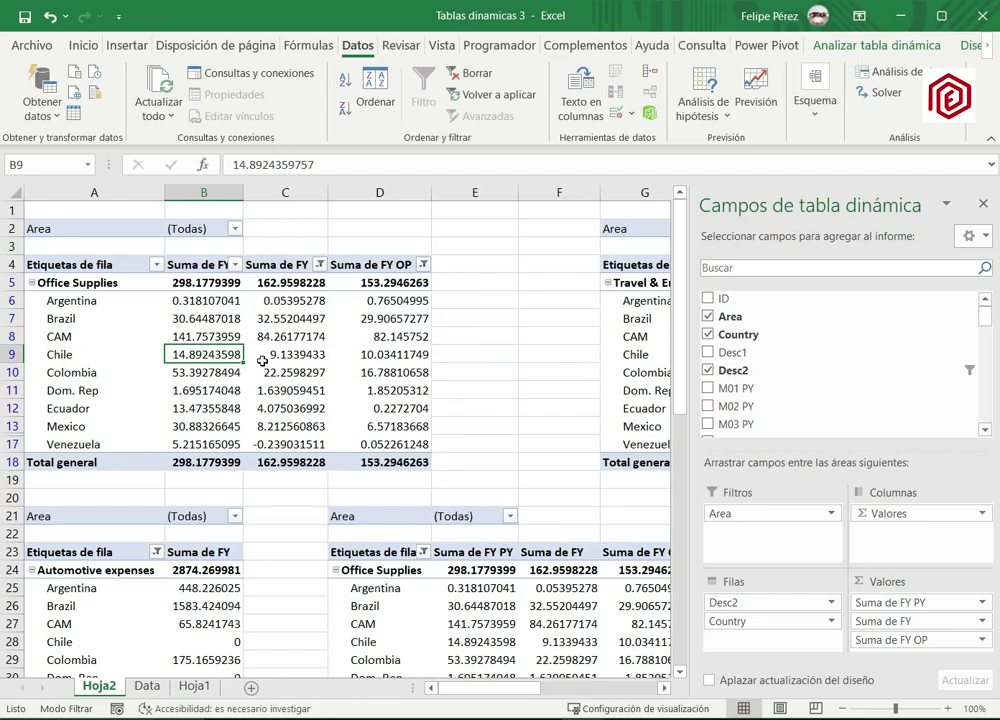
Enable "Actualizar al abrir el archivo" in the data options of the original Office Supplies pivot table.
{"action": "left_click", "coordinate": [222, 336]}
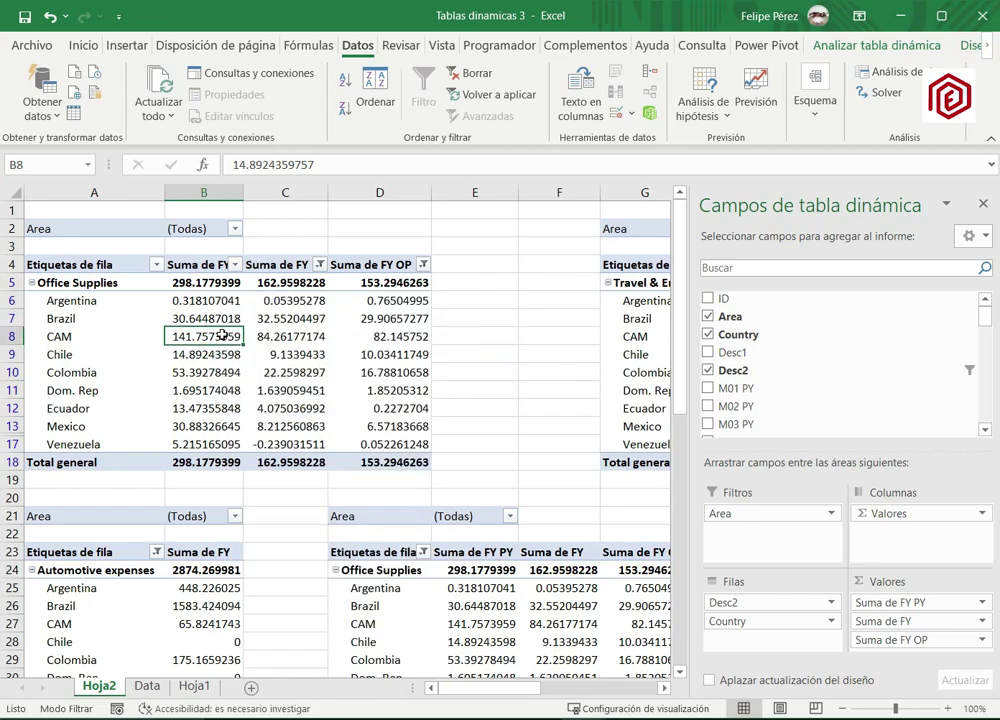
{"action": "right_click", "coordinate": [222, 336]}
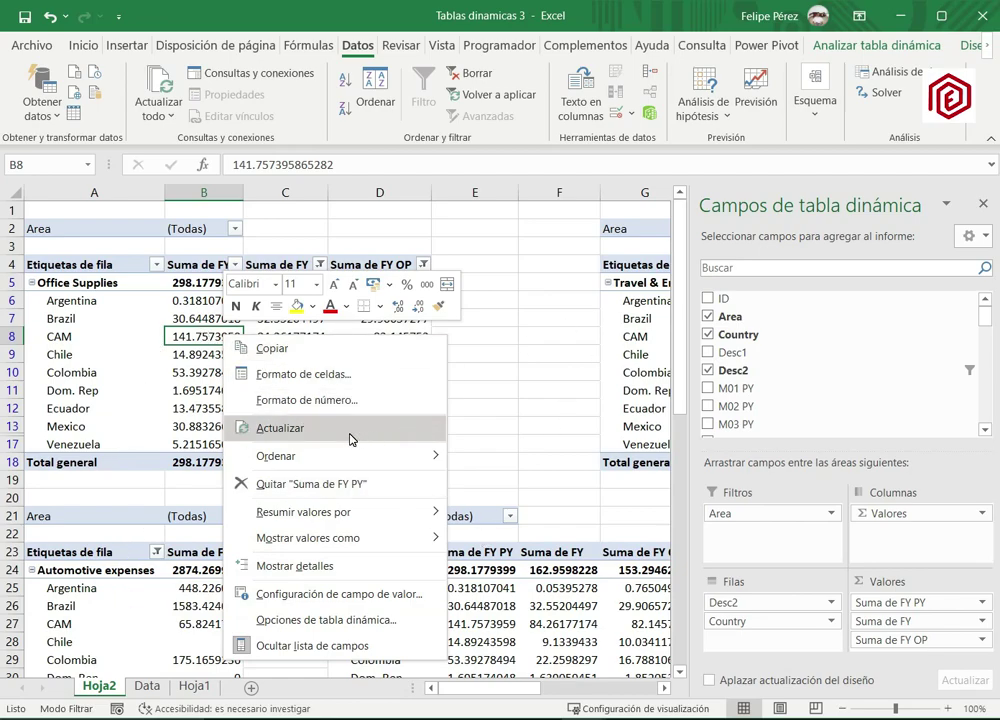
{"action": "left_click", "coordinate": [288, 621]}
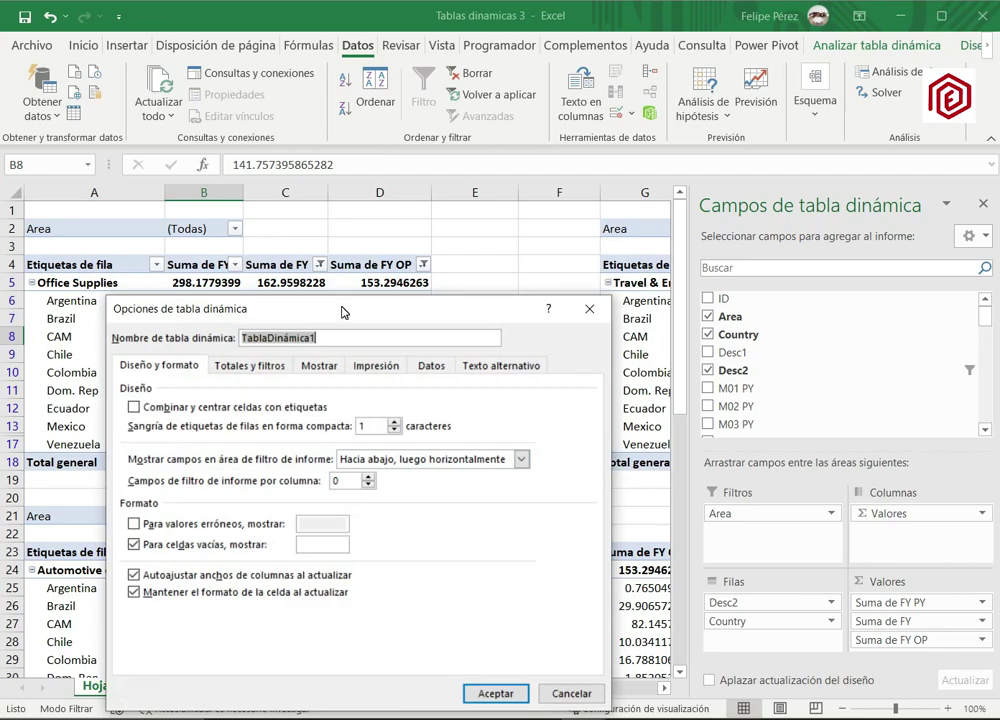
{"action": "left_click_drag", "start_coordinate": [341, 312], "coordinate": [375, 189]}
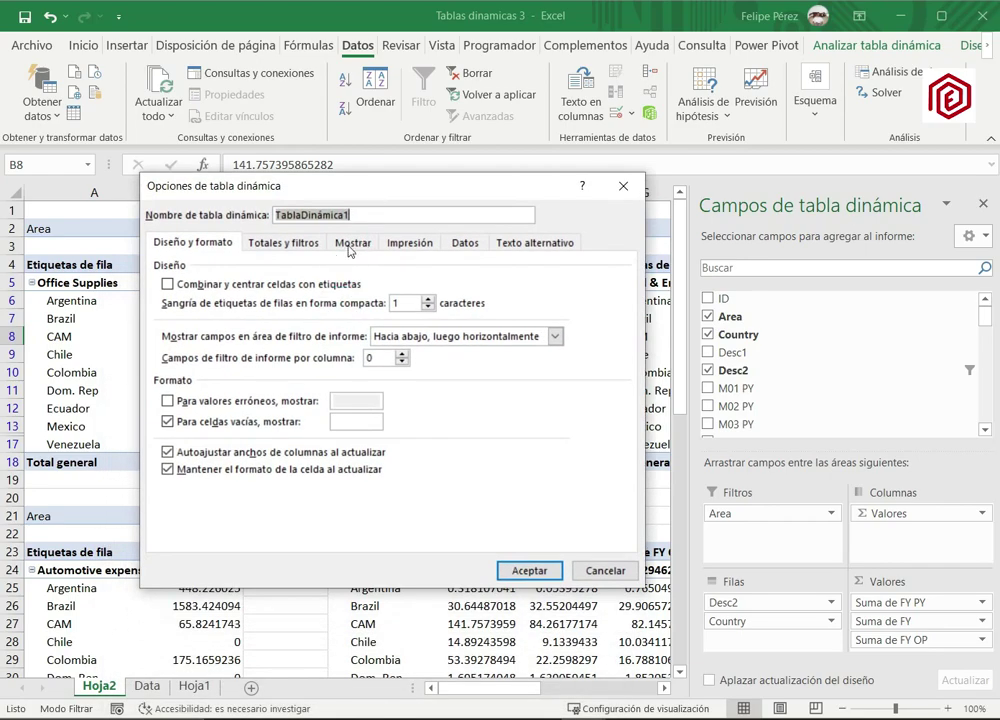
{"action": "left_click", "coordinate": [467, 246]}
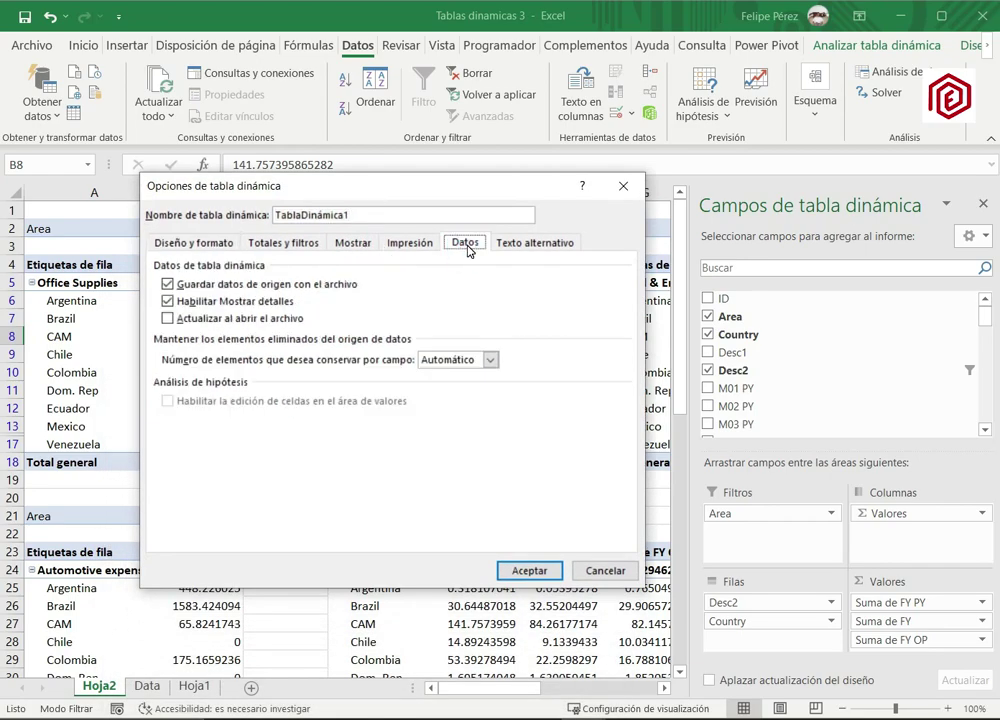
{"action": "left_click", "coordinate": [168, 320]}
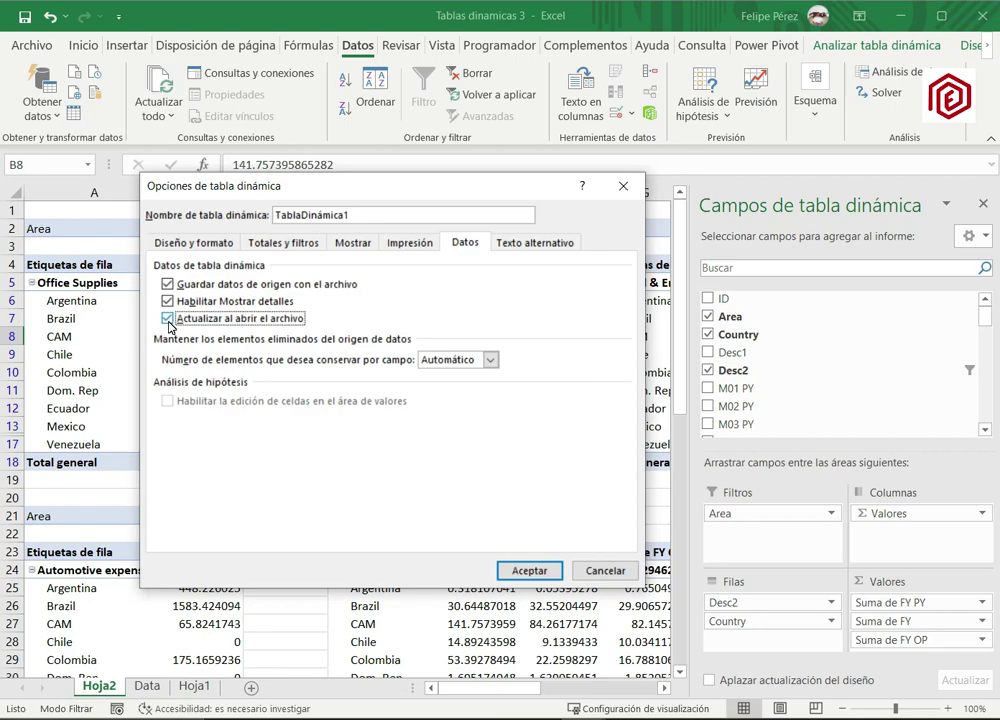
{"action": "left_click", "coordinate": [525, 571]}
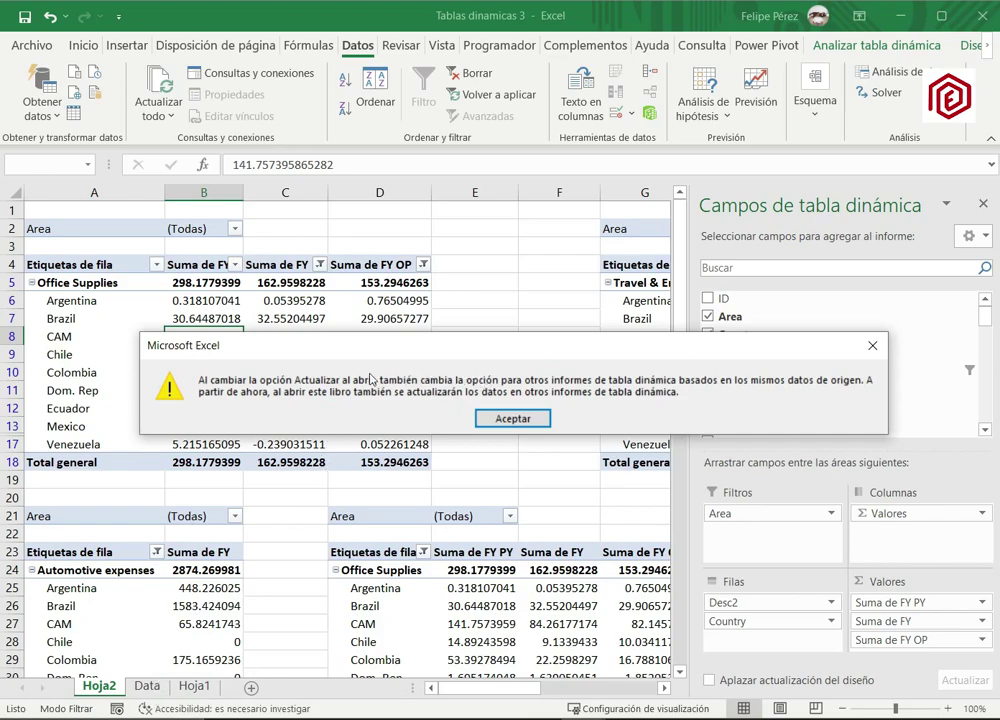
{"action": "left_click", "coordinate": [512, 418]}
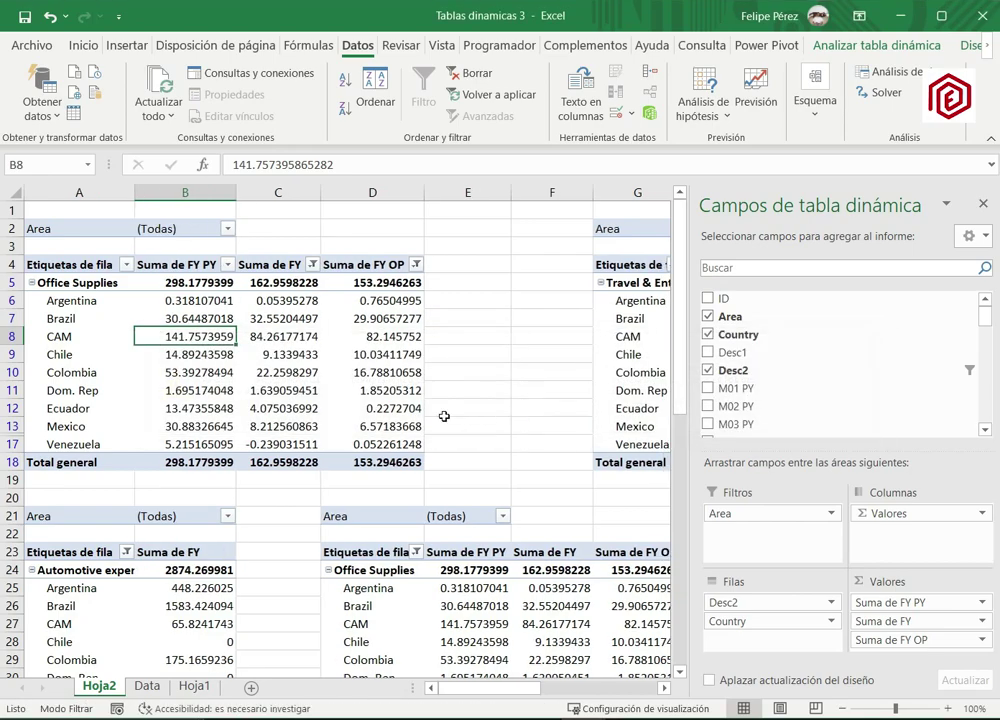
Check the refresh-on-open setting in the data options of the Automotive expenses pivot table on Hoja2.
{"action": "mouse_move", "coordinate": [311, 392]}
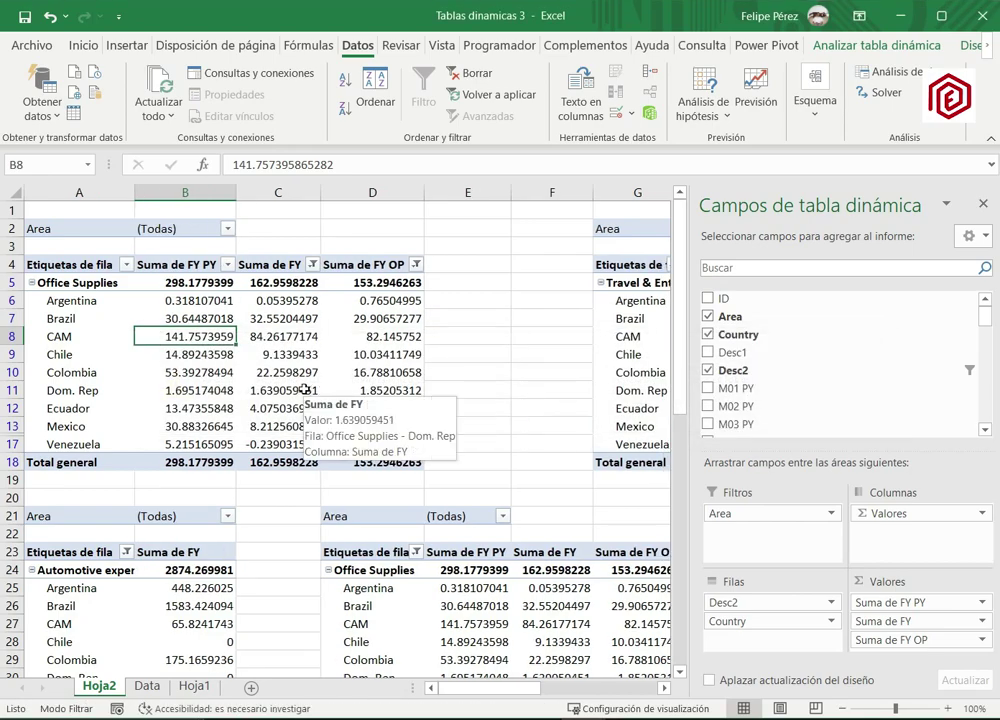
{"action": "left_click", "coordinate": [147, 688]}
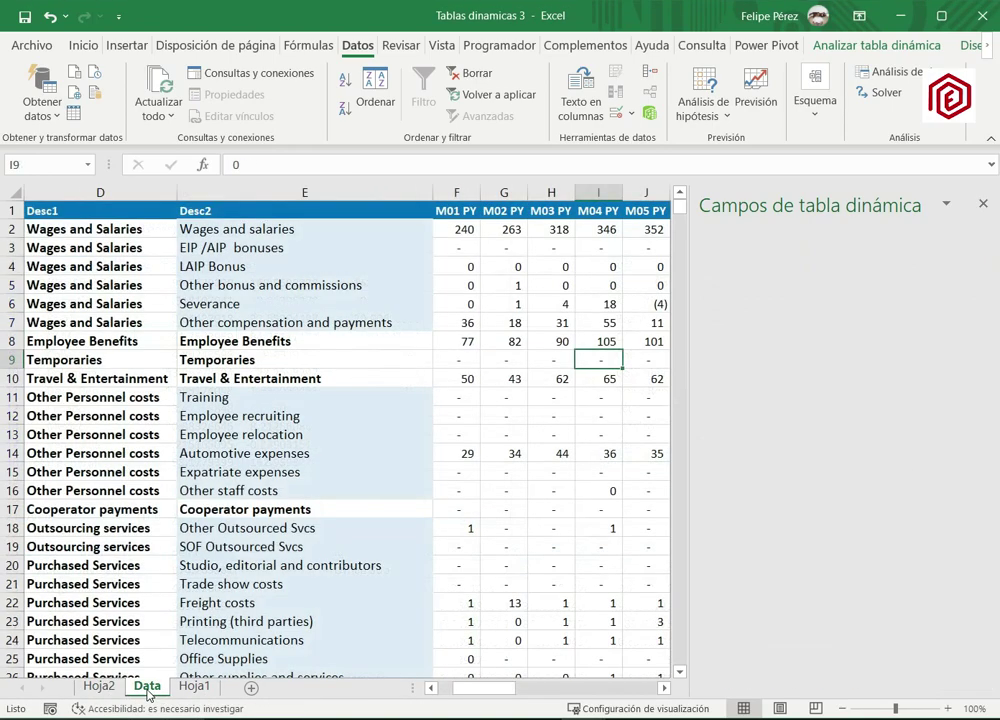
{"action": "left_click", "coordinate": [99, 686]}
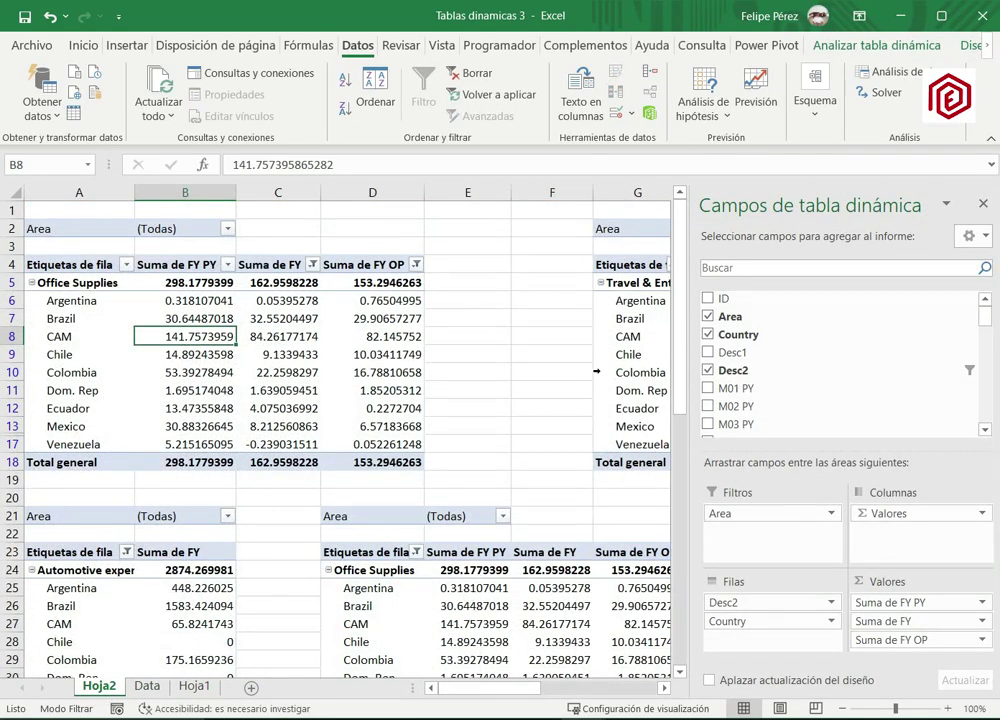
{"action": "left_click", "coordinate": [250, 320]}
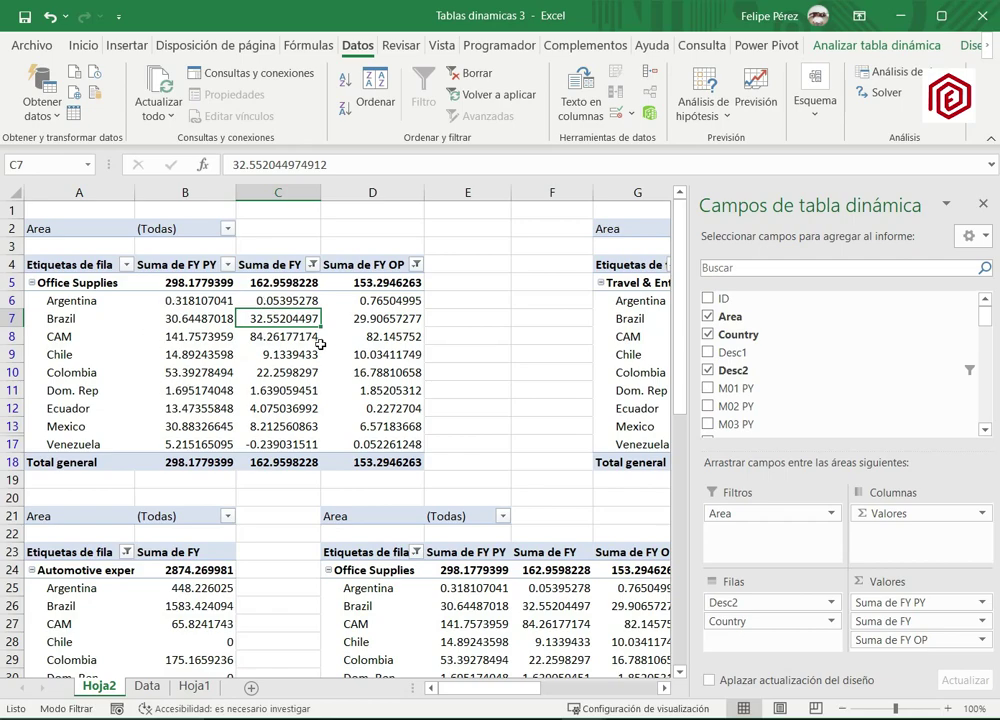
{"action": "scroll", "coordinate": [310, 345], "scroll_direction": "down", "scroll_amount": 3}
{"action": "left_click", "coordinate": [174, 462]}
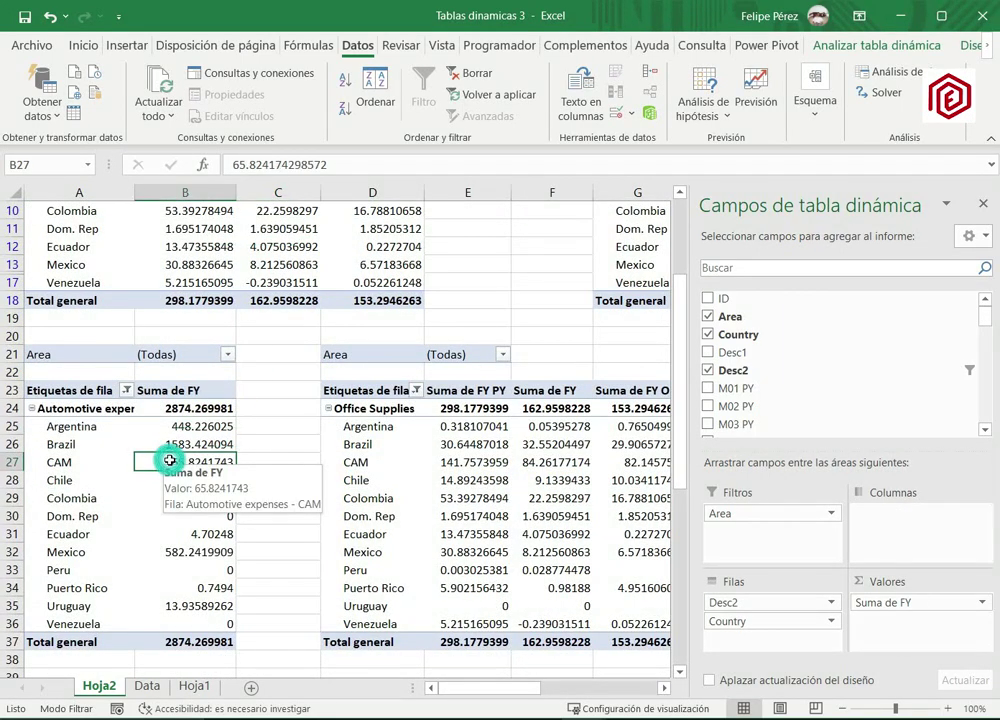
{"action": "right_click", "coordinate": [162, 462]}
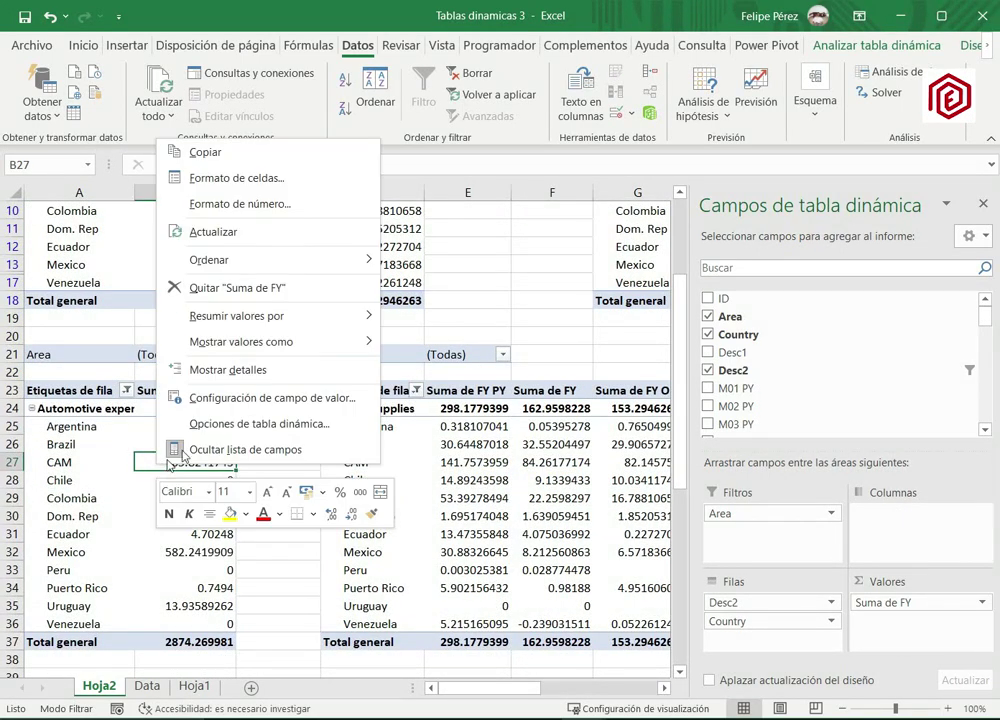
{"action": "left_click", "coordinate": [243, 428]}
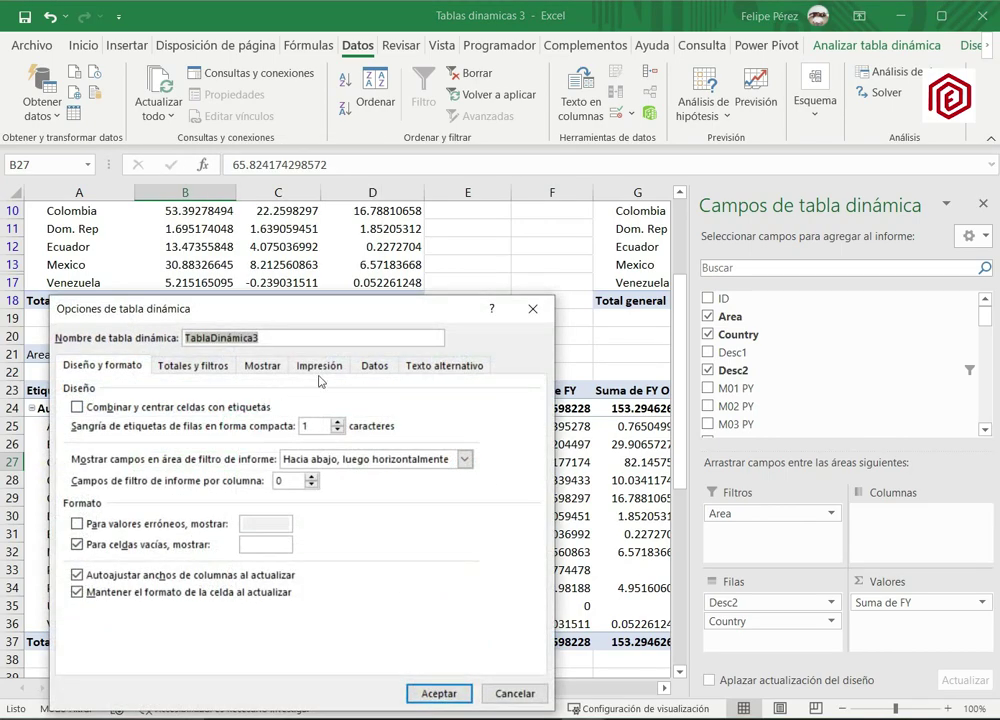
{"action": "left_click", "coordinate": [373, 366]}
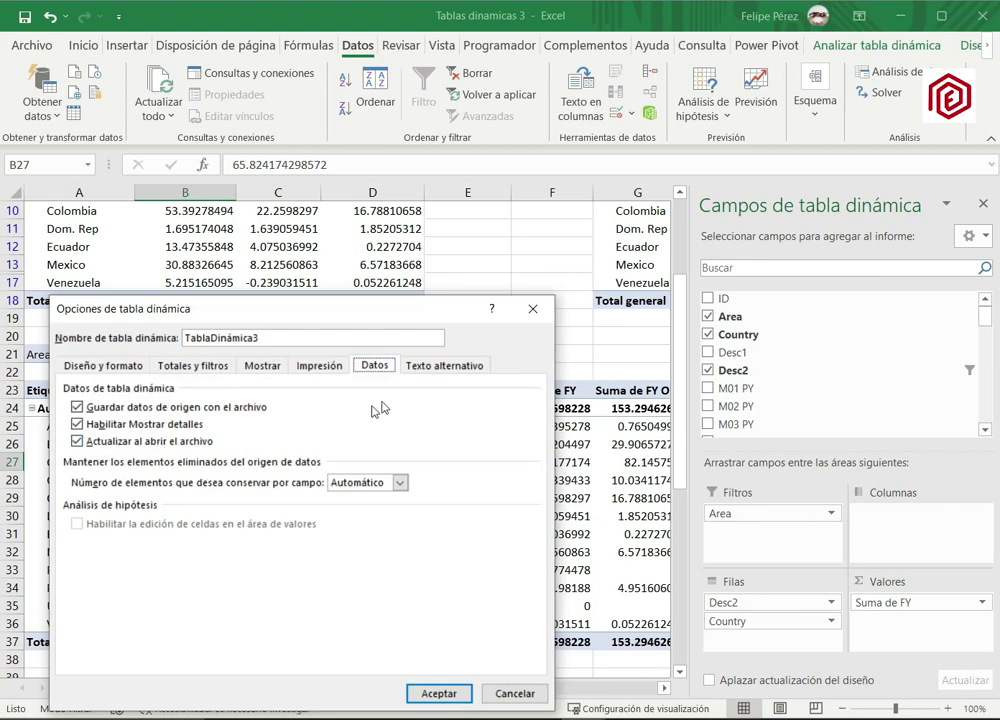
{"action": "left_click", "coordinate": [533, 309]}
Check the refresh-on-open setting in the data options of the Office Supplies pivot table copy that starts at D21.
{"action": "left_click", "coordinate": [416, 484]}
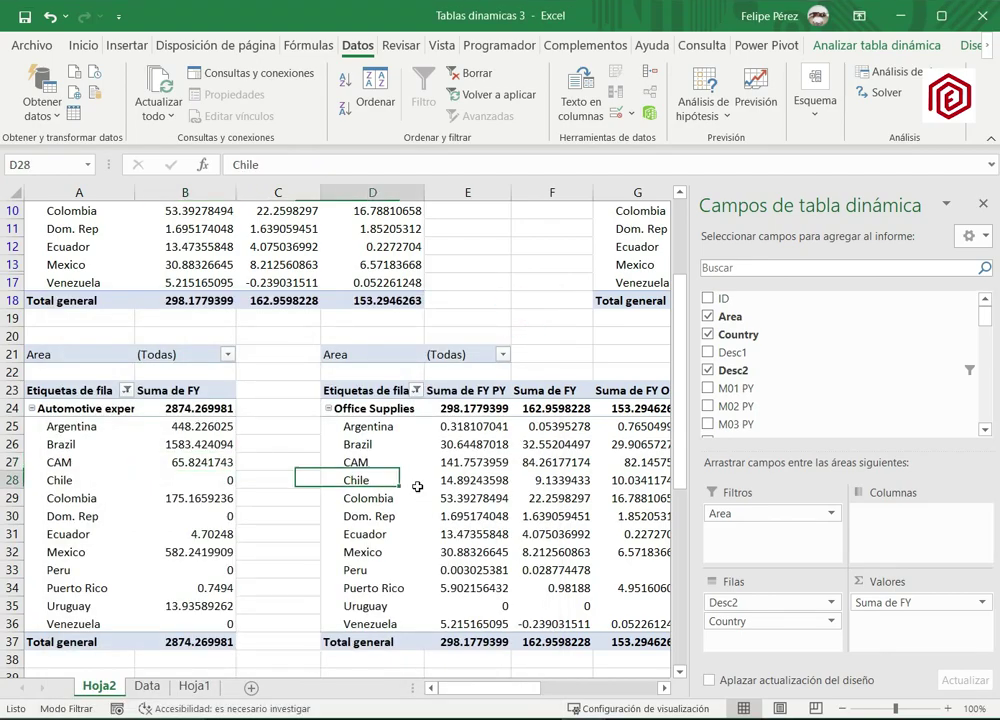
{"action": "right_click", "coordinate": [415, 487]}
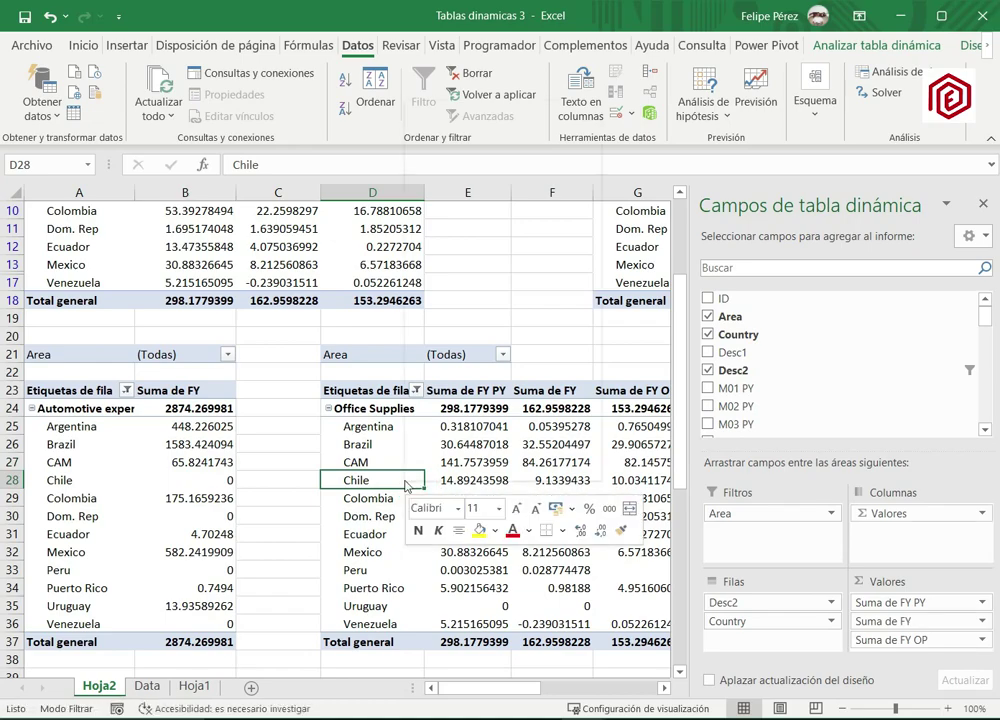
{"action": "left_click", "coordinate": [470, 440]}
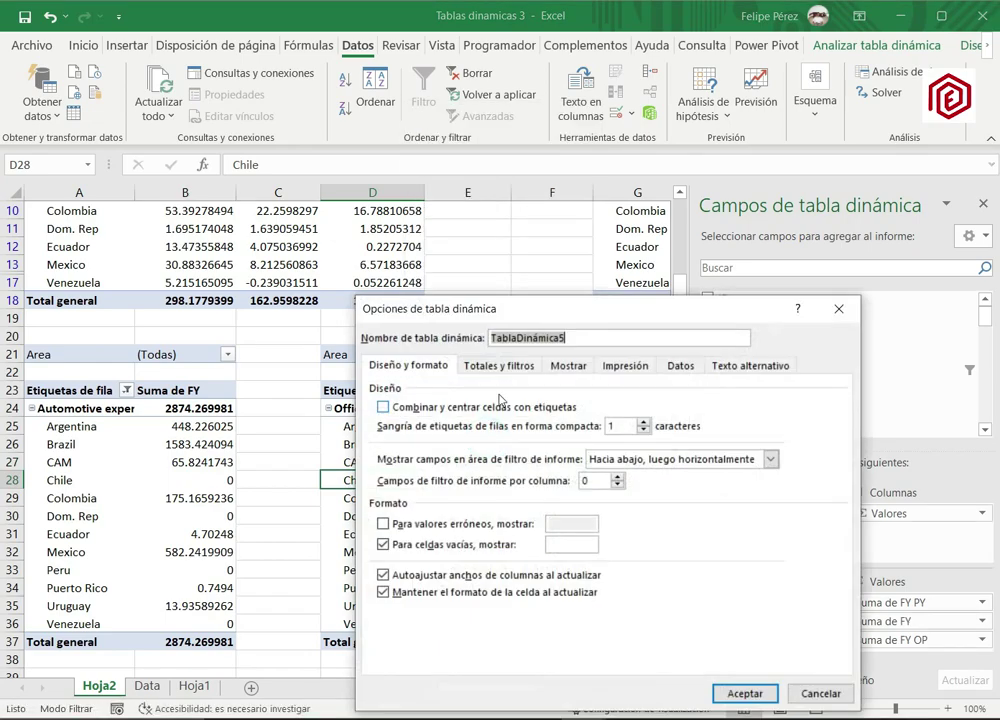
{"action": "left_click", "coordinate": [678, 365]}
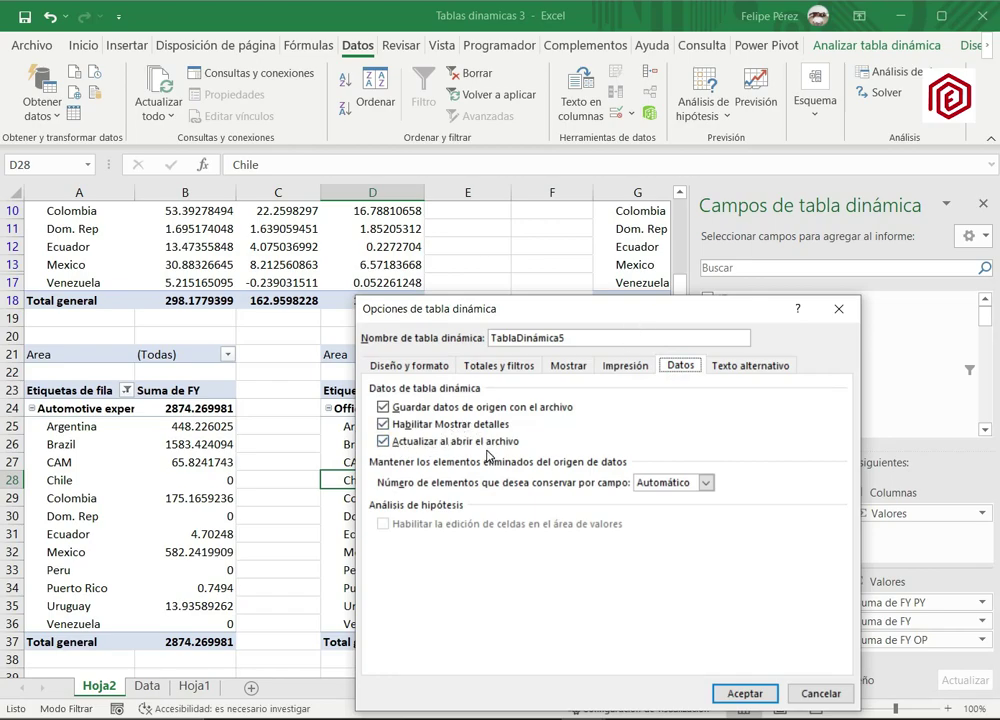
{"action": "left_click", "coordinate": [820, 693]}
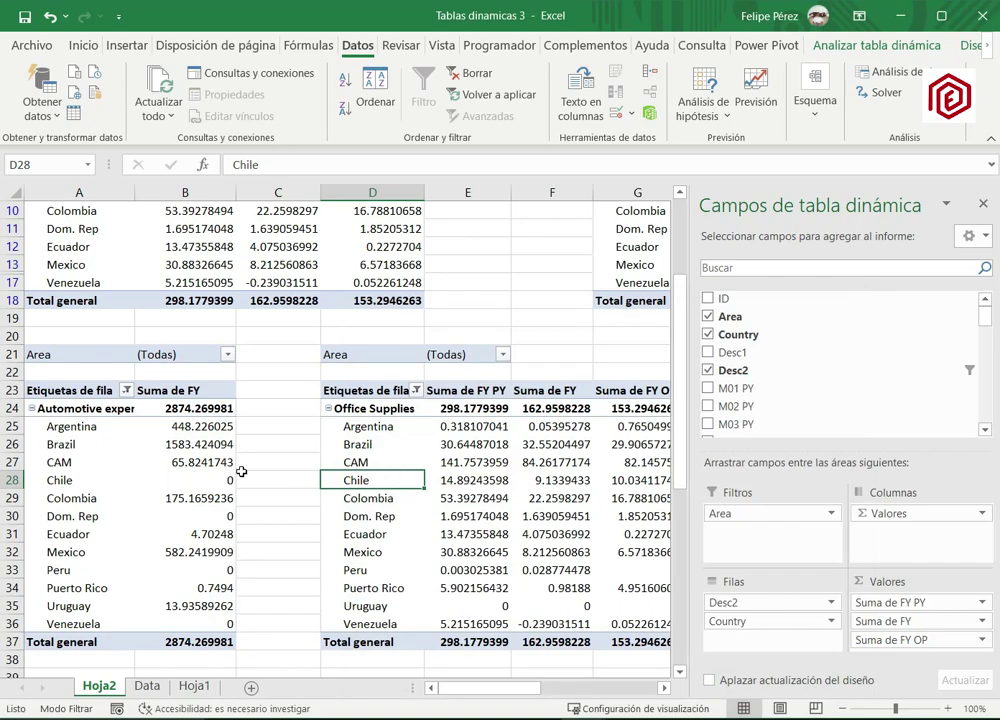
Refresh the Automotive expenses pivot table from its source data.
{"action": "right_click", "coordinate": [199, 446]}
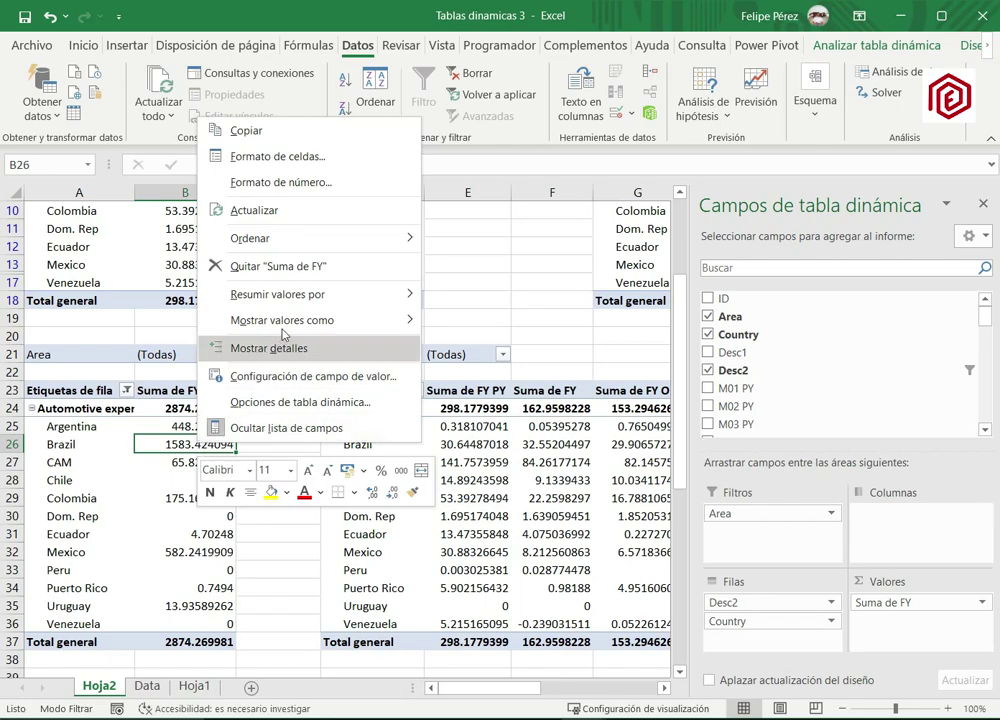
{"action": "left_click", "coordinate": [278, 218]}
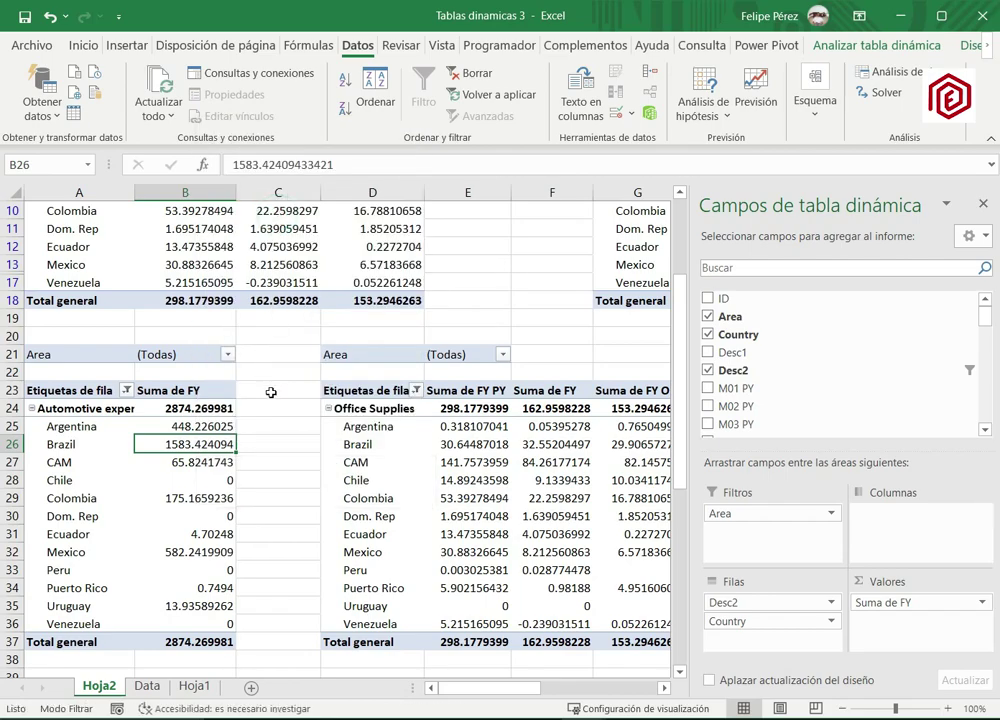
{"action": "scroll", "coordinate": [325, 541], "scroll_direction": "up", "scroll_amount": 3}
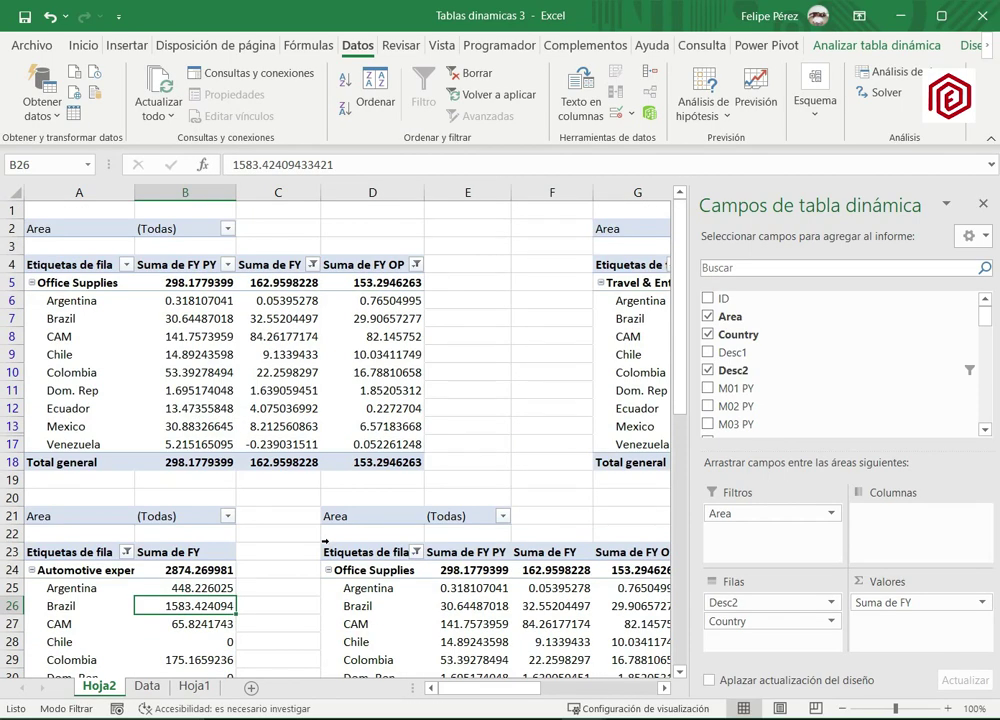
Examine the row 7 source values on the Data sheet from M04 PY across the later month columns.
{"action": "left_click", "coordinate": [147, 686]}
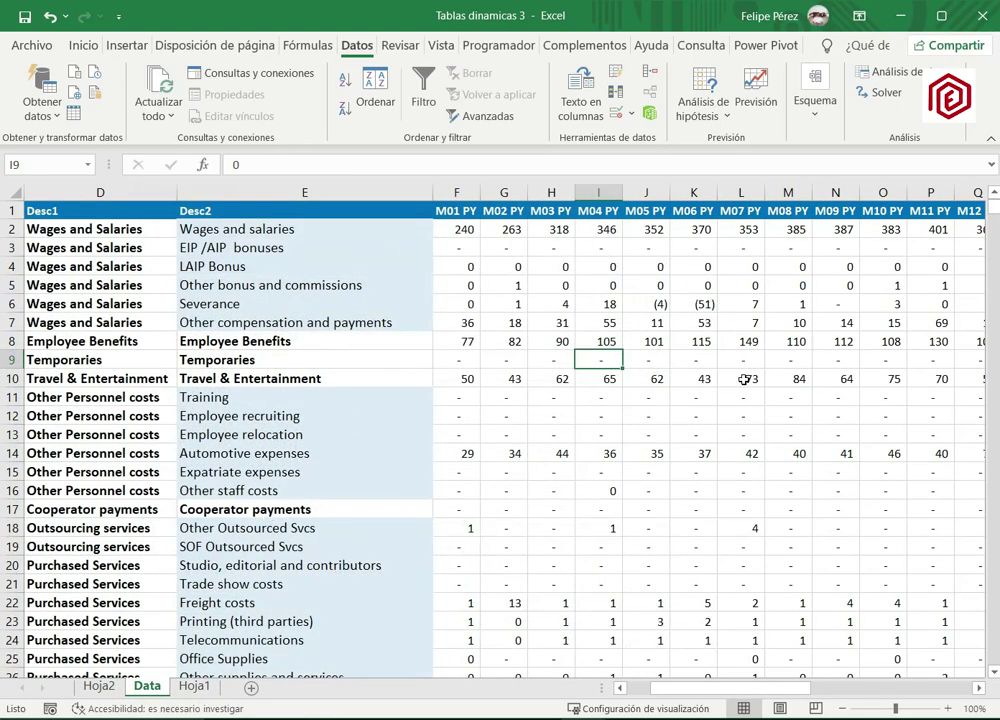
{"action": "left_click", "coordinate": [608, 320]}
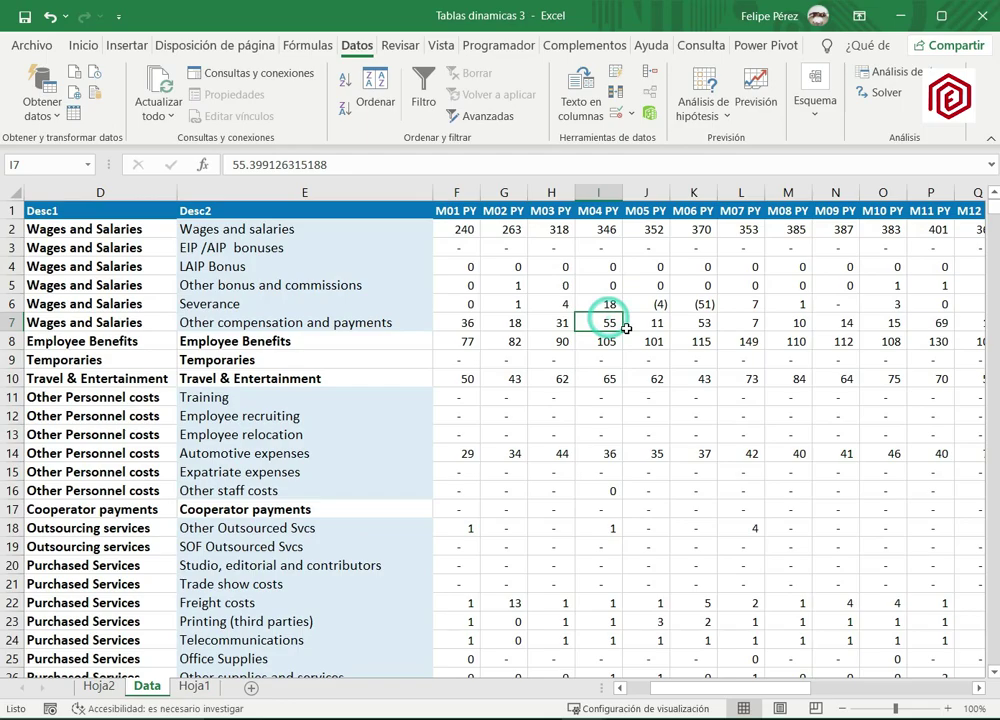
{"action": "key", "text": "Right"}
{"action": "key", "text": "Right"}
{"action": "key", "text": "Right"}
{"action": "key", "text": "Right"}
{"action": "key", "text": "Right"}
{"action": "key", "text": "Right"}
{"action": "key", "text": "Right"}
{"action": "key", "text": "Right"}
{"action": "key", "text": "Right"}
{"action": "key", "text": "Right"}
{"action": "key", "text": "Right"}
{"action": "key", "text": "Right"}
{"action": "key", "text": "Right"}
{"action": "key", "text": "Right"}
{"action": "key", "text": "Right"}
{"action": "key", "text": "Right"}
{"action": "key", "text": "Right"}
{"action": "key", "text": "Right"}
{"action": "key", "text": "Right"}
{"action": "key", "text": "Right"}
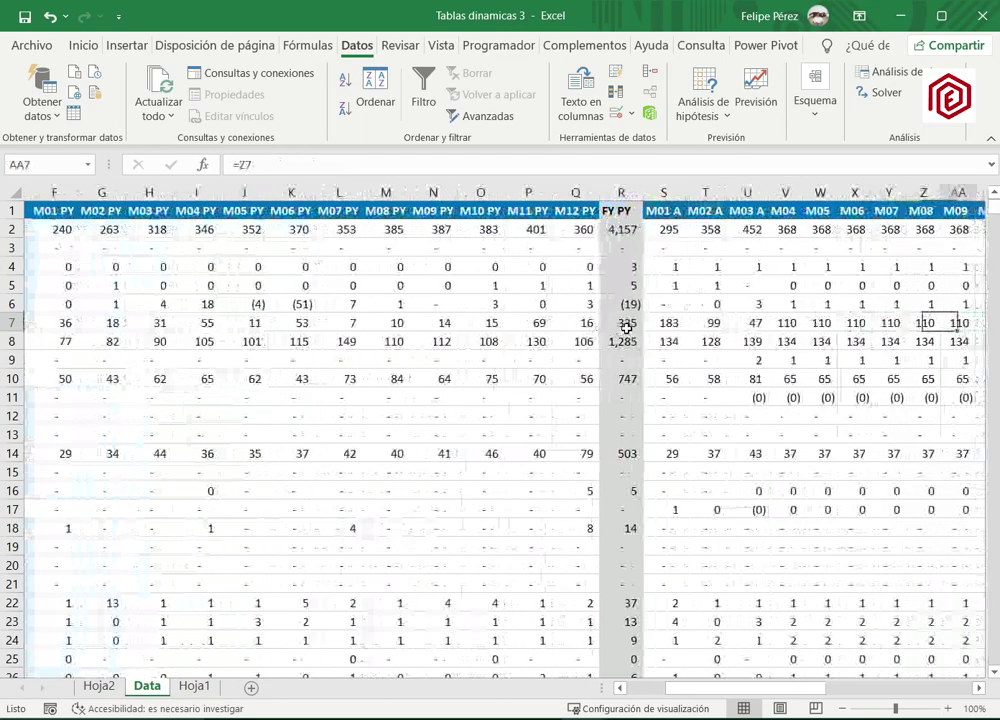
Apply the $ Inglés (Estados Unidos) accounting format to the Office Supplies pivot values in B5:D18 on Hoja2.
{"action": "left_click", "coordinate": [98, 686]}
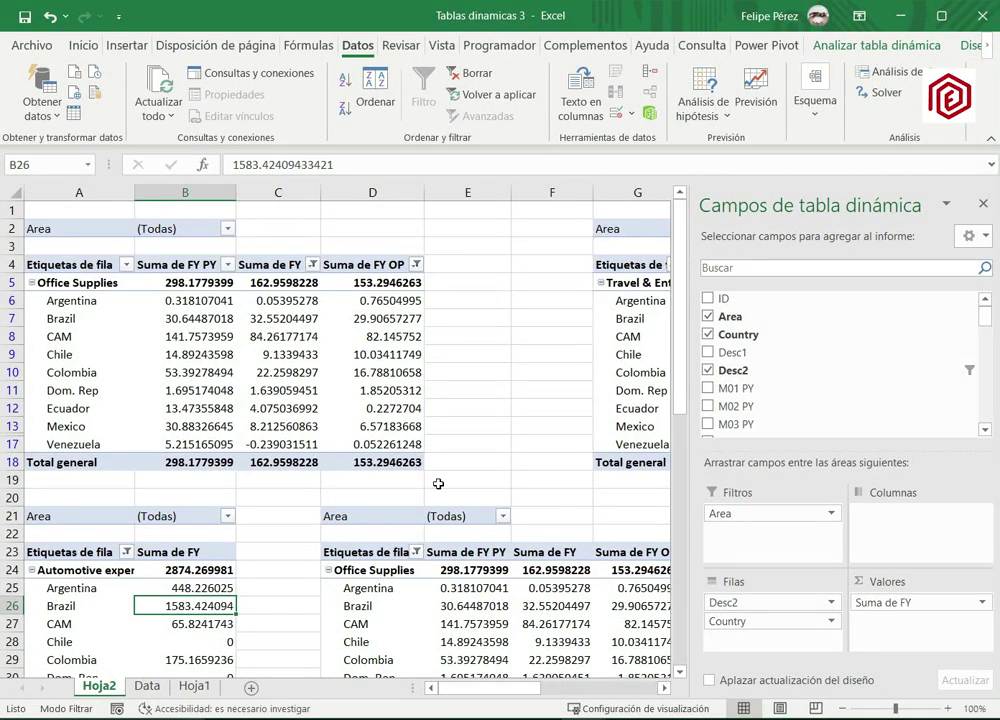
{"action": "left_click", "coordinate": [469, 390]}
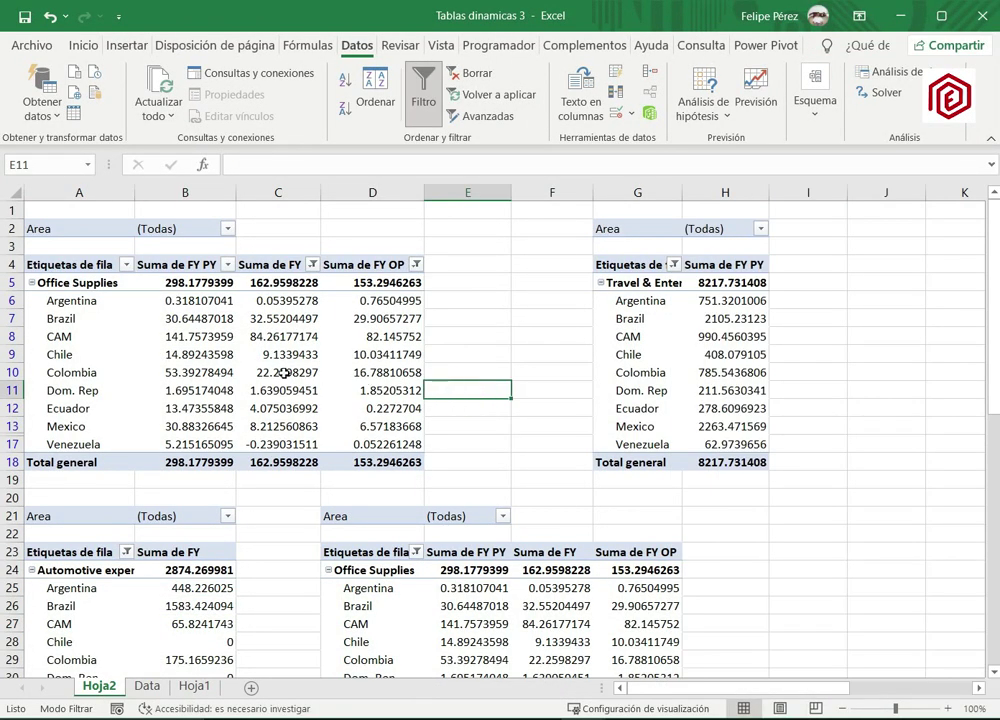
{"action": "left_click", "coordinate": [190, 372]}
{"action": "left_click_drag", "start_coordinate": [171, 283], "coordinate": [372, 463]}
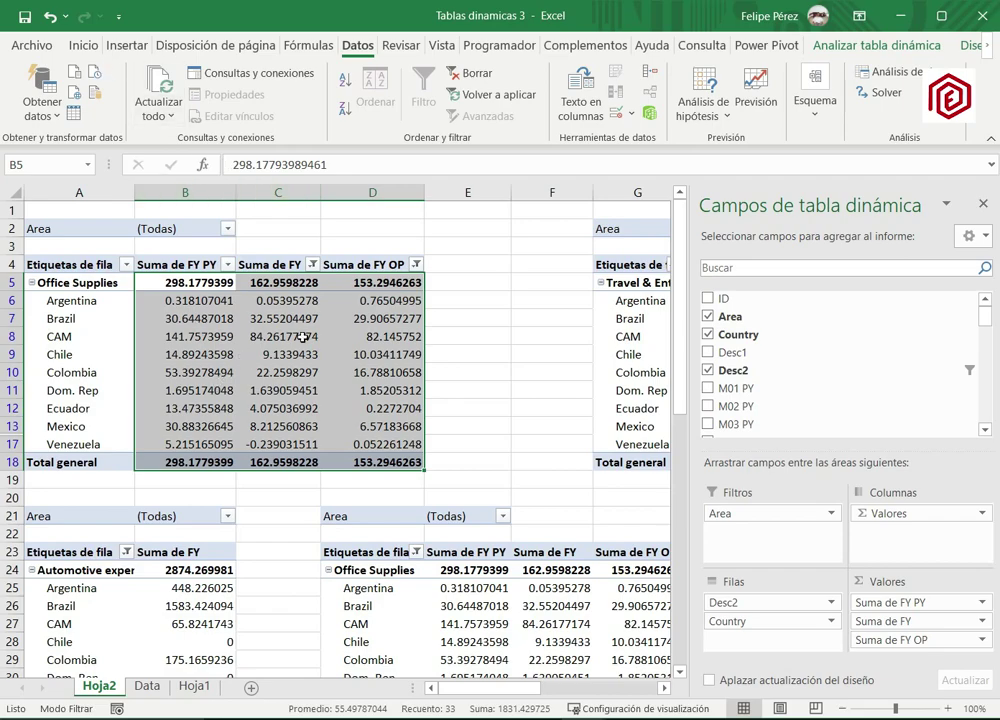
{"action": "left_click", "coordinate": [84, 46]}
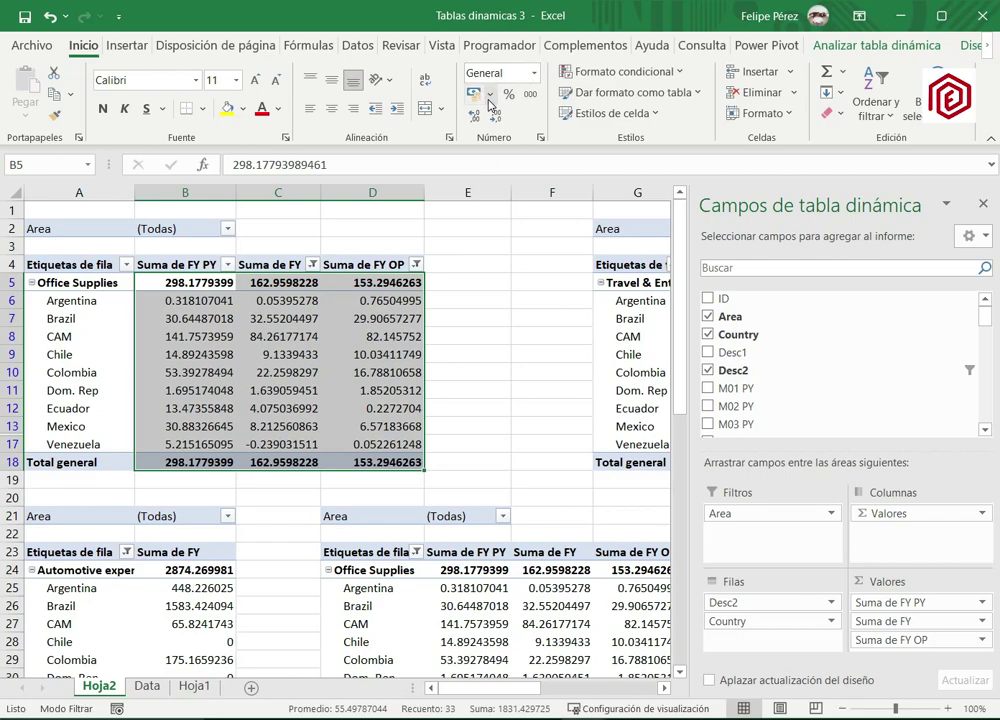
{"action": "left_click", "coordinate": [489, 95]}
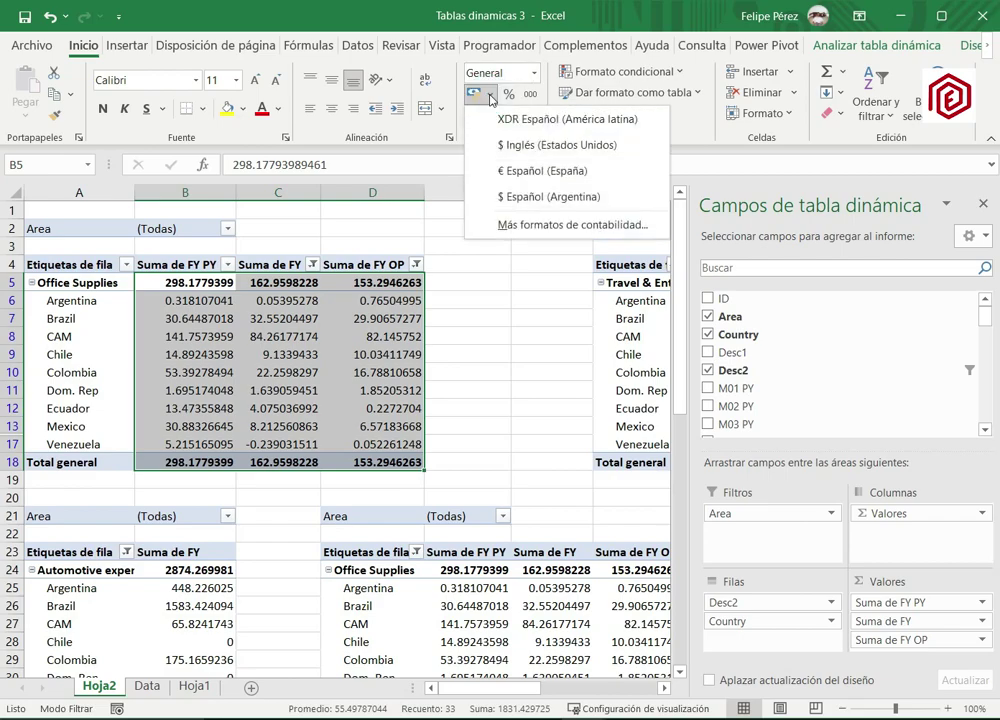
{"action": "left_click", "coordinate": [500, 146]}
{"action": "left_click", "coordinate": [467, 336]}
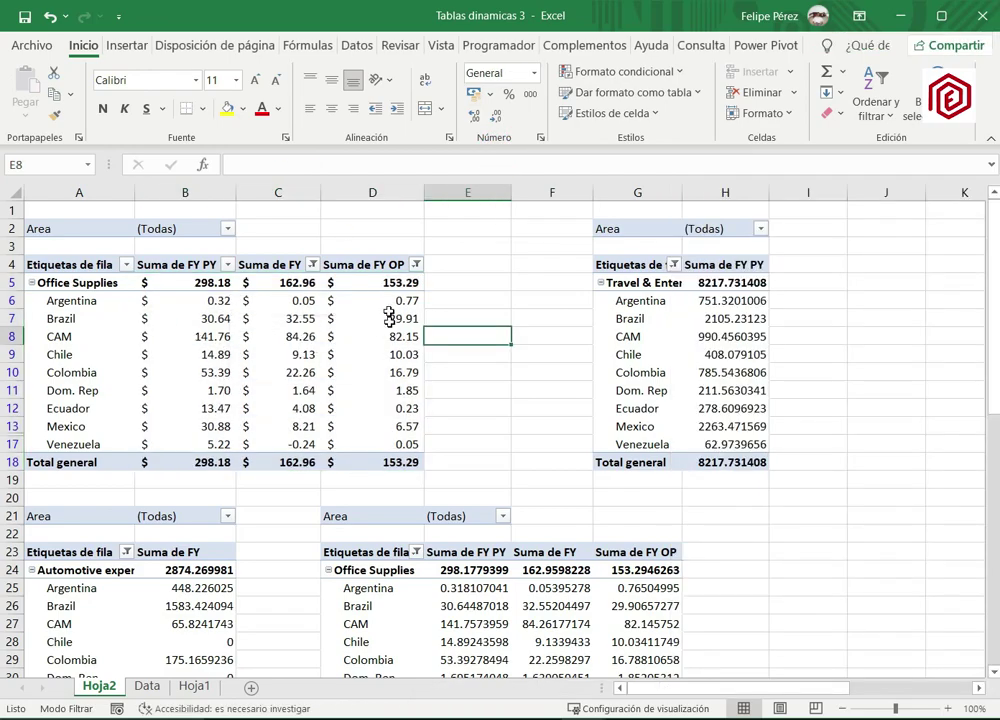
Apply the $ Inglés (Estados Unidos) accounting format to the Automotive expenses pivot values in B24:B37.
{"action": "scroll", "coordinate": [381, 372], "scroll_direction": "down", "scroll_amount": 3}
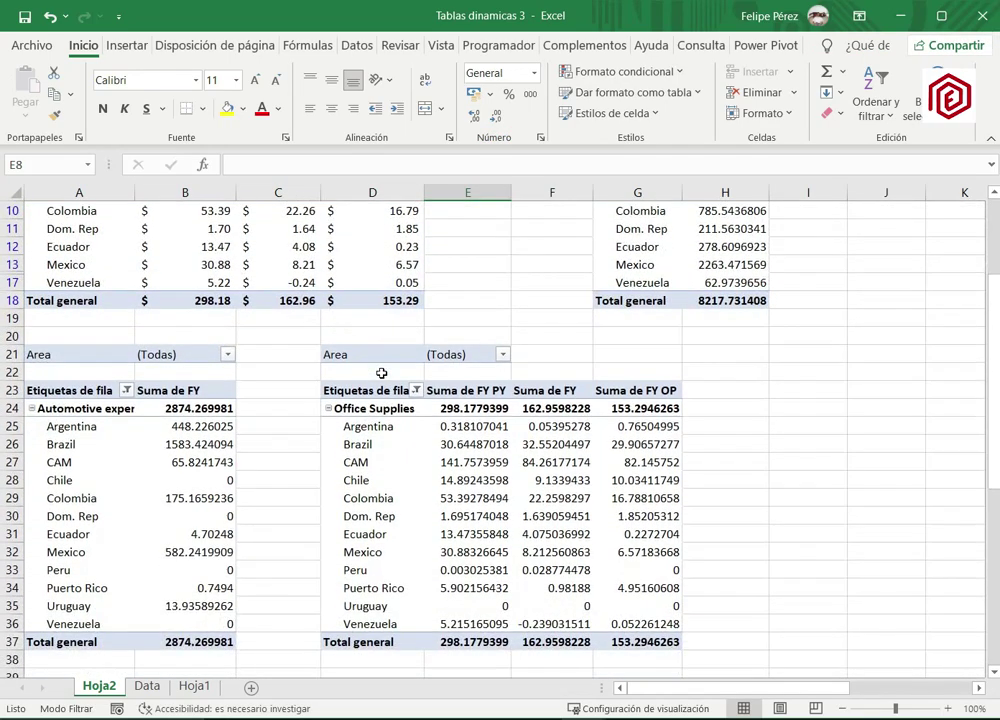
{"action": "left_click_drag", "start_coordinate": [163, 408], "coordinate": [207, 624]}
{"action": "left_click", "coordinate": [490, 94]}
{"action": "left_click", "coordinate": [489, 146]}
{"action": "left_click", "coordinate": [279, 480]}
Apply the $ Inglés (Estados Unidos) accounting format to the Office Supplies pivot copy's values in E24:G37.
{"action": "left_click_drag", "start_coordinate": [667, 688], "coordinate": [703, 688]}
{"action": "left_click_drag", "start_coordinate": [232, 411], "coordinate": [430, 642]}
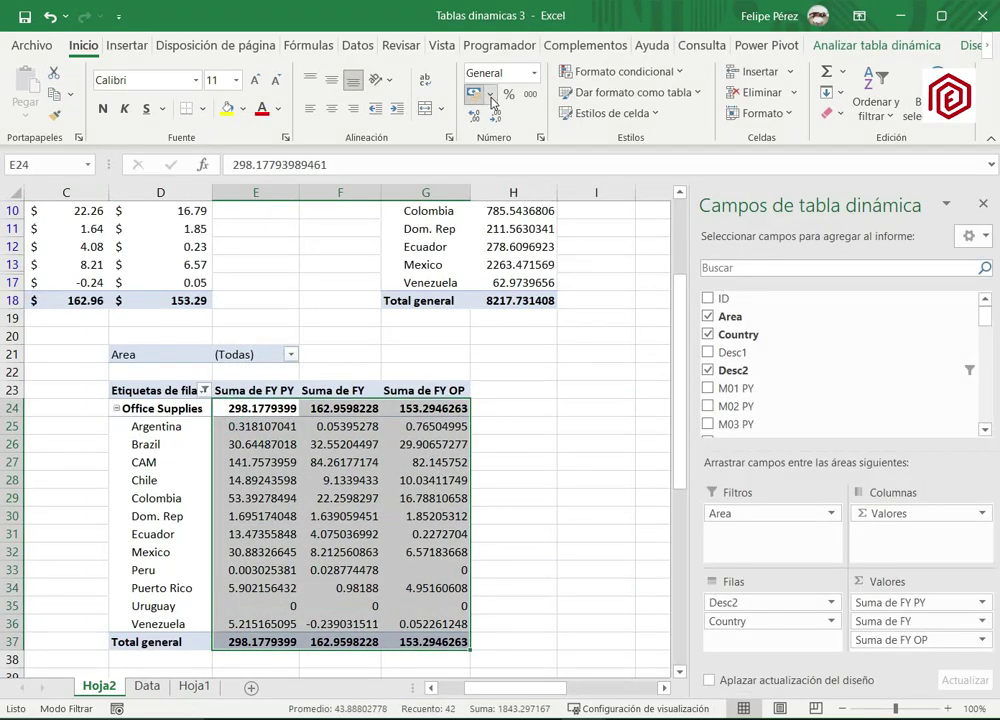
{"action": "left_click", "coordinate": [490, 94]}
{"action": "left_click", "coordinate": [489, 146]}
Apply the $ Inglés (Estados Unidos) accounting format to the Travel & Entertainment pivot values in H5:H18.
{"action": "scroll", "coordinate": [460, 306], "scroll_direction": "up", "scroll_amount": 3}
{"action": "left_click_drag", "start_coordinate": [513, 283], "coordinate": [513, 462]}
{"action": "left_click", "coordinate": [490, 94]}
{"action": "left_click", "coordinate": [500, 146]}
{"action": "left_click", "coordinate": [320, 348]}
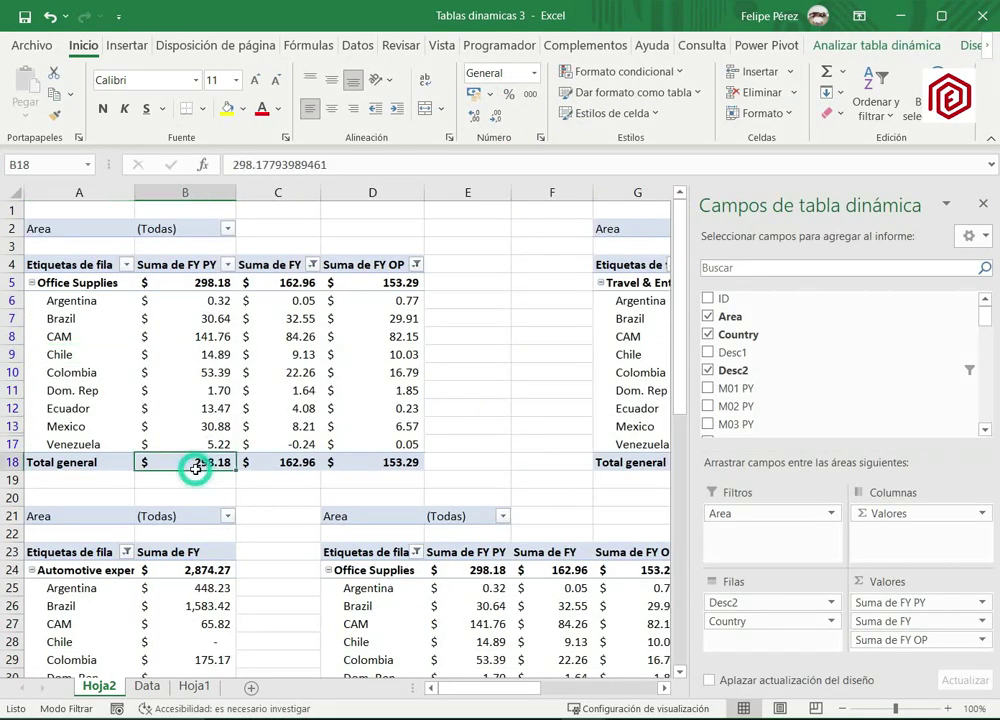
{"action": "left_click", "coordinate": [490, 94]}
{"action": "left_click", "coordinate": [520, 167]}
Check the number formatting of the four pivot tables on Hoja2.
{"action": "scroll", "coordinate": [299, 559], "scroll_direction": "down", "scroll_amount": 4}
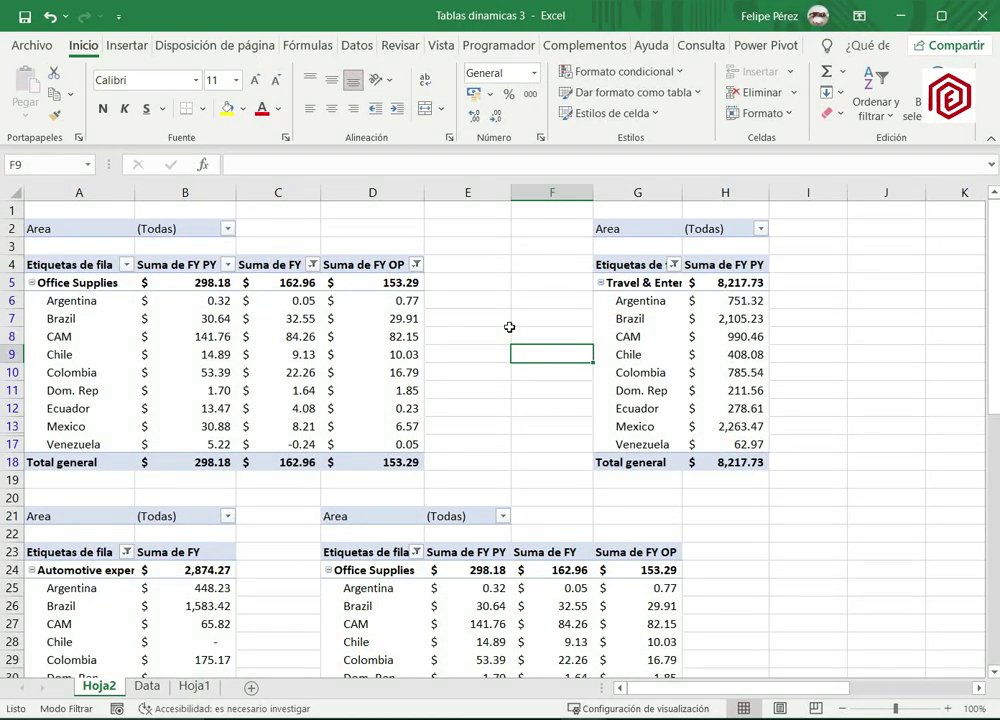
{"action": "scroll", "coordinate": [512, 327], "scroll_direction": "down", "scroll_amount": 3}
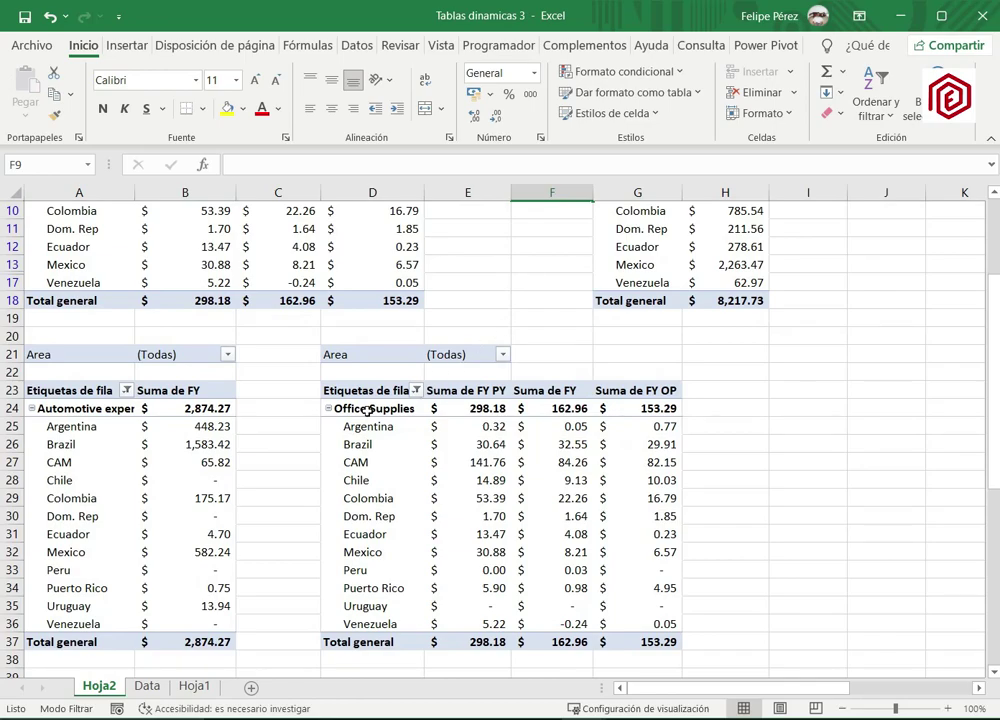
{"action": "scroll", "coordinate": [422, 452], "scroll_direction": "up", "scroll_amount": 3}
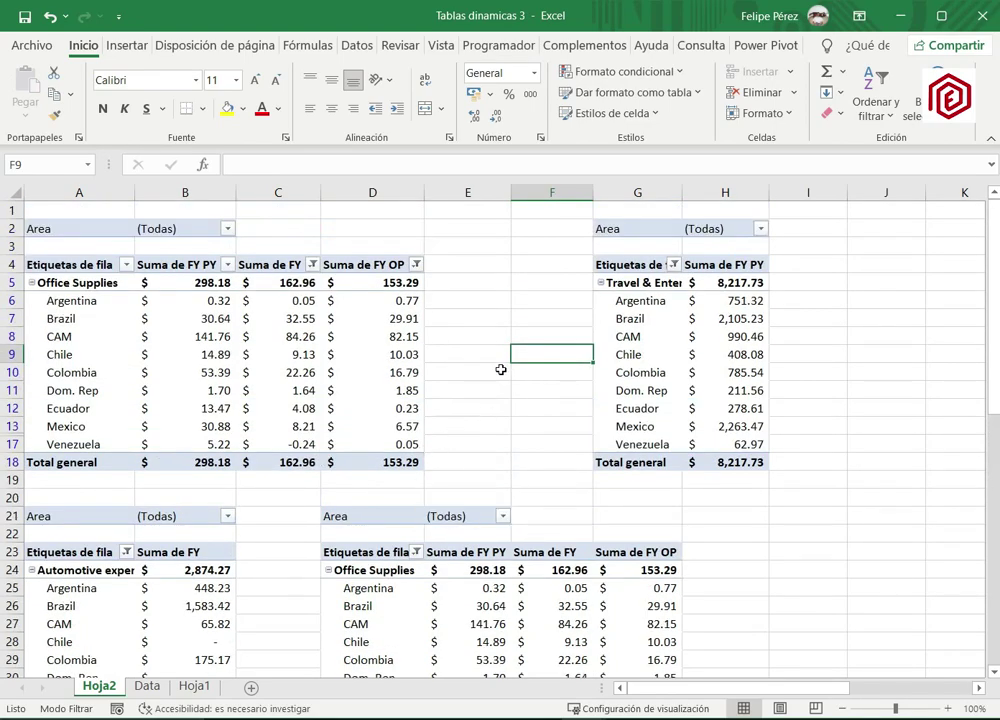
{"action": "left_click", "coordinate": [252, 317]}
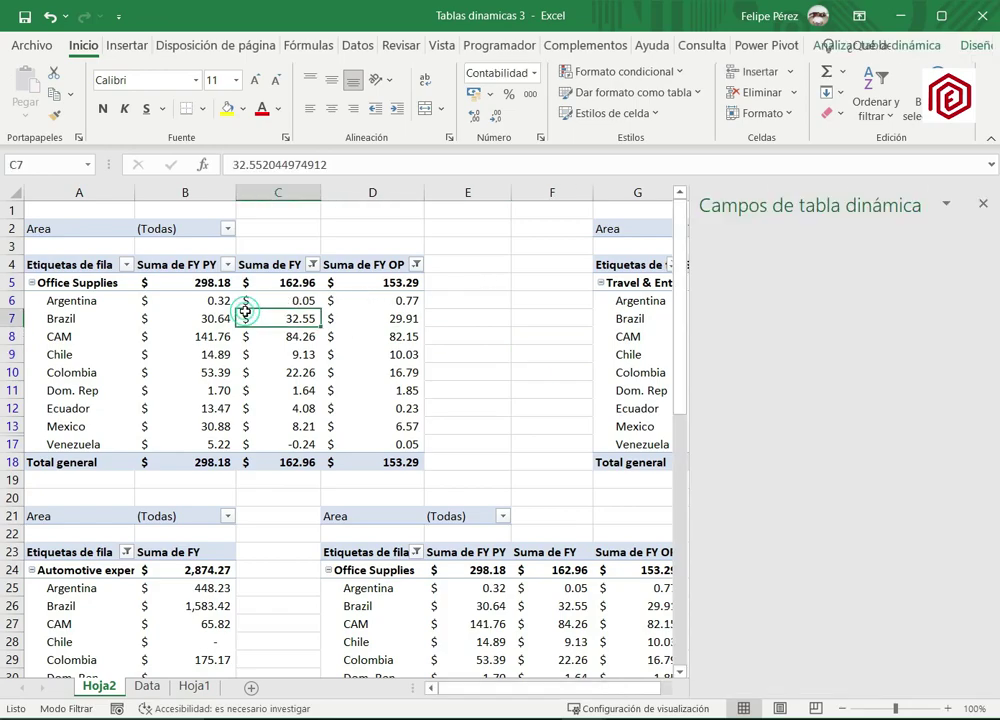
{"action": "left_click", "coordinate": [503, 343]}
{"action": "left_click", "coordinate": [632, 319]}
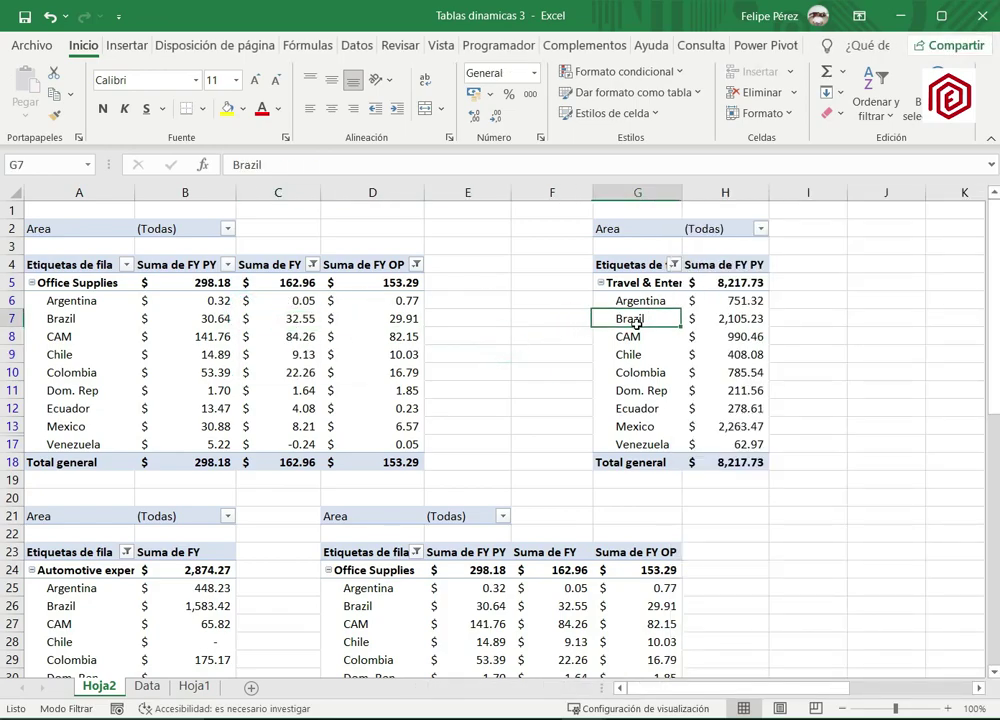
Examine the source columns on the Data sheet, from ID through the monthly values to the FY PY column.
{"action": "left_click", "coordinate": [147, 686]}
{"action": "left_click", "coordinate": [566, 309]}
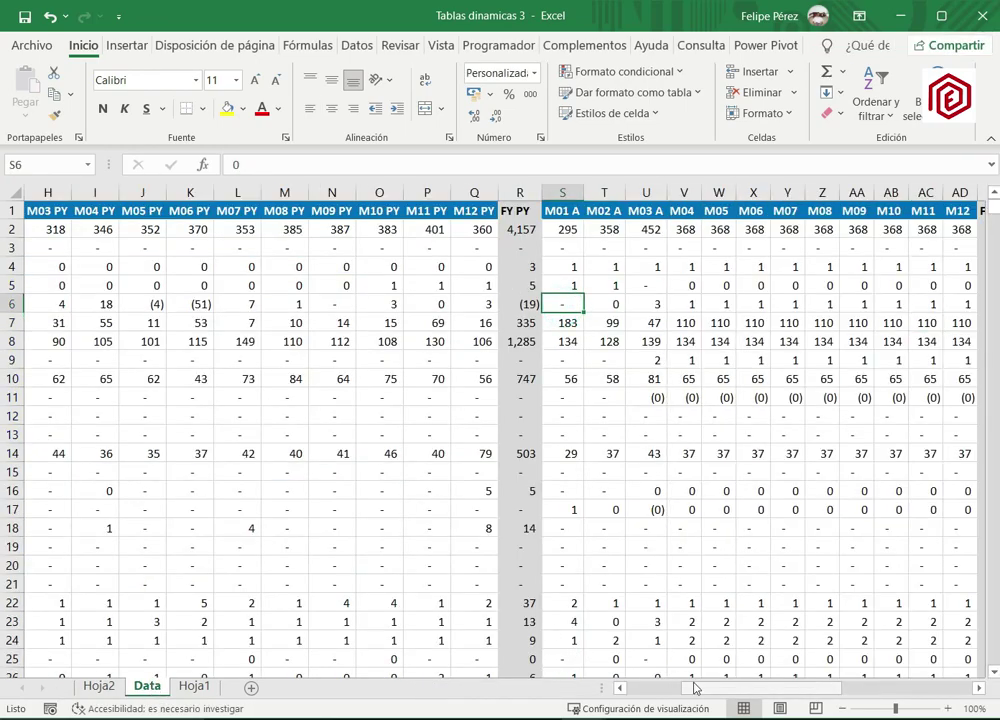
{"action": "left_click_drag", "start_coordinate": [697, 686], "coordinate": [630, 686]}
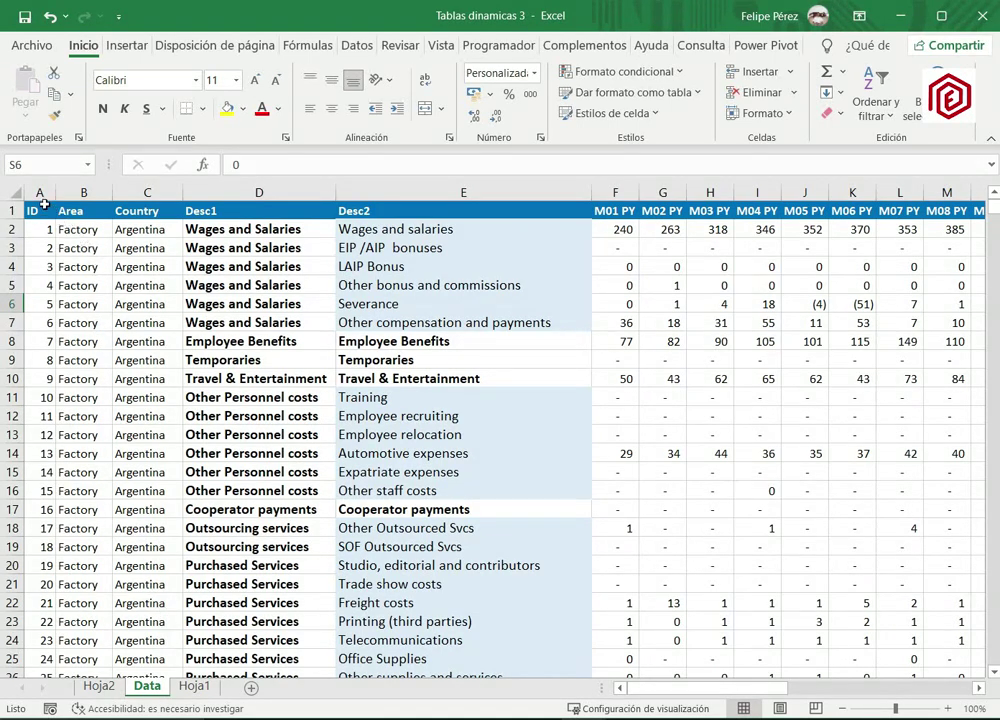
{"action": "left_click_drag", "start_coordinate": [630, 688], "coordinate": [748, 688]}
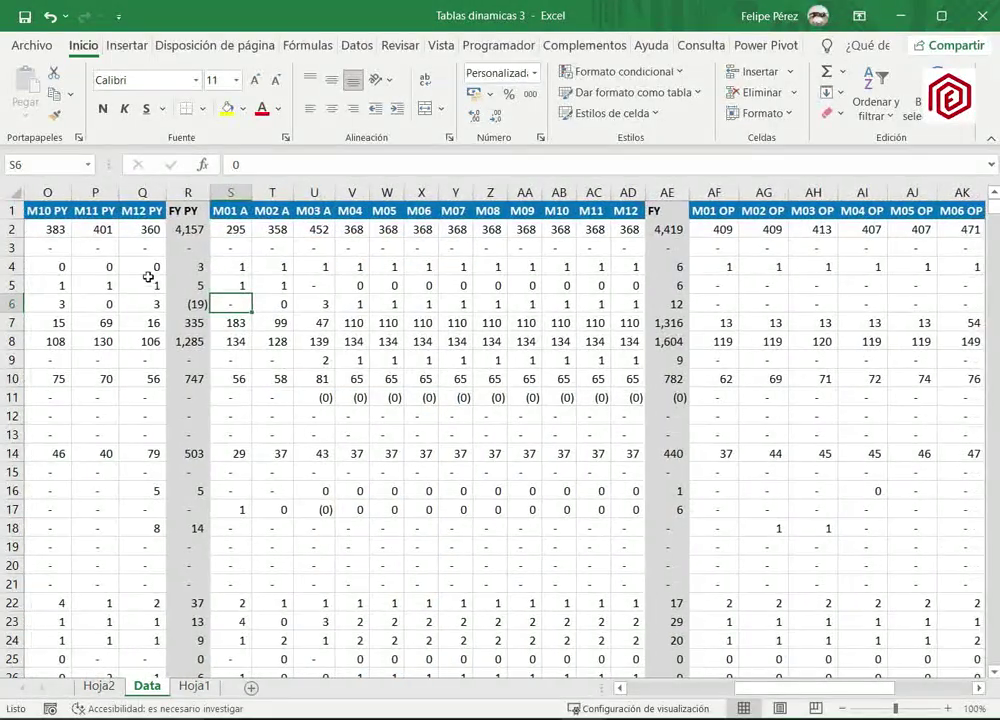
{"action": "left_click", "coordinate": [185, 192]}
{"action": "left_click_drag", "start_coordinate": [735, 688], "coordinate": [477, 690]}
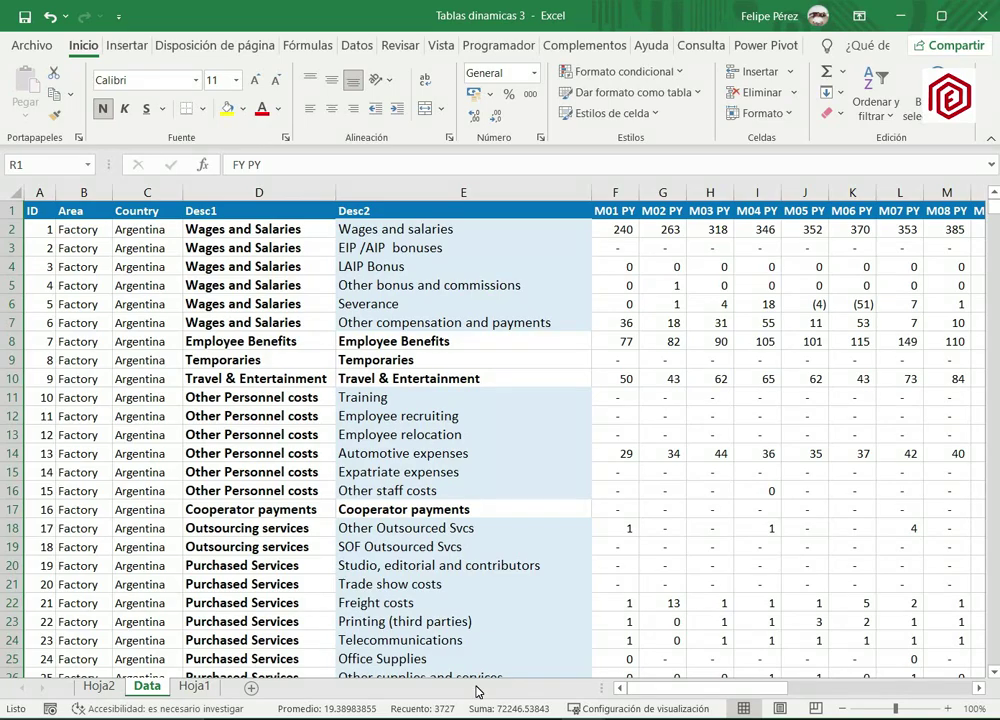
Show the detail records behind the Travel & Entertainment FY PY grand total on Hoja2 and view them through the FY PY column.
{"action": "left_click", "coordinate": [98, 686]}
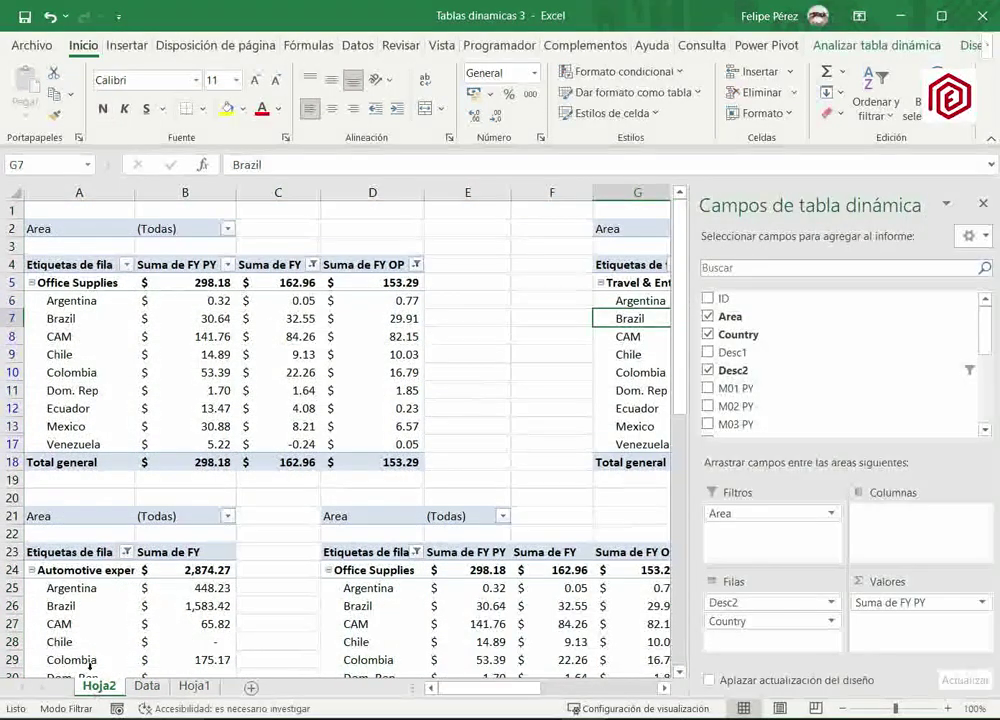
{"action": "left_click", "coordinate": [500, 375]}
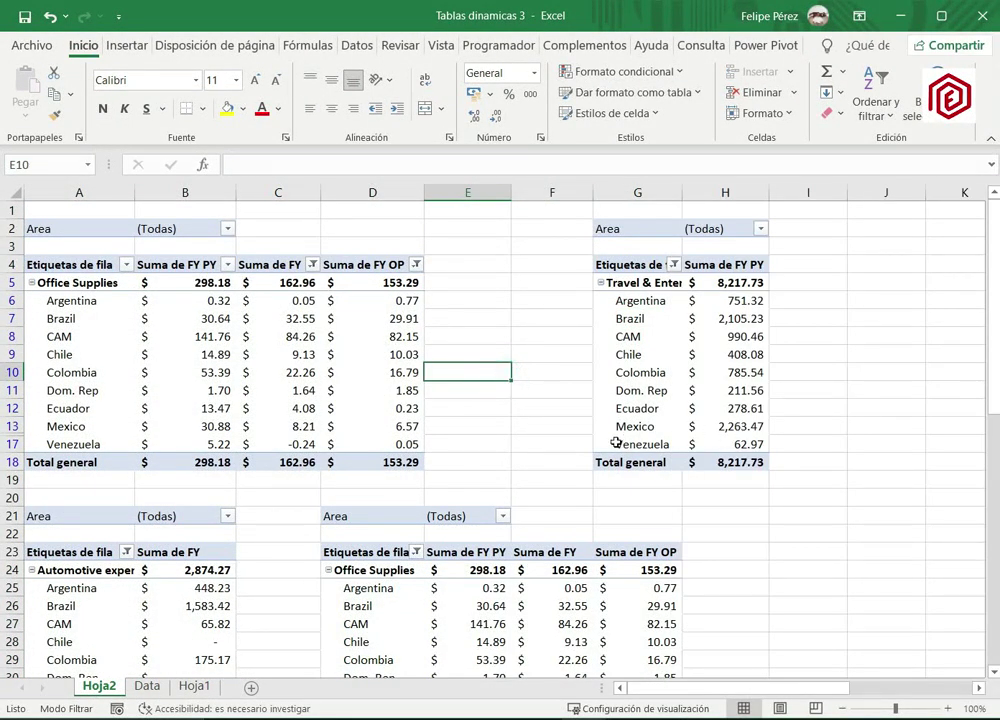
{"action": "mouse_move", "coordinate": [354, 405]}
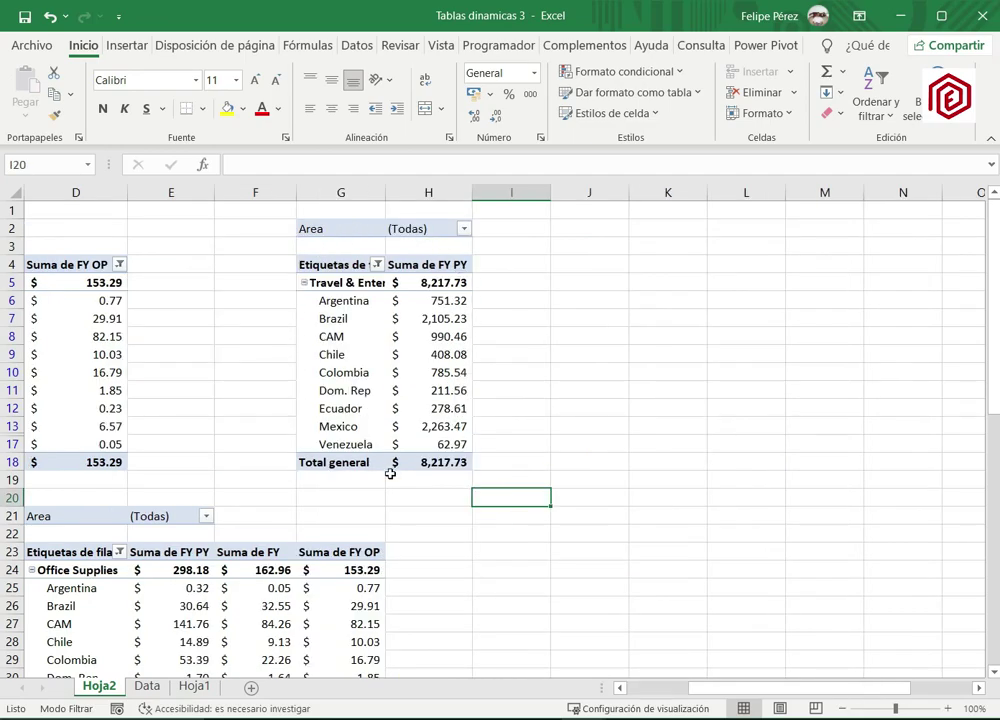
{"action": "left_click", "coordinate": [444, 464]}
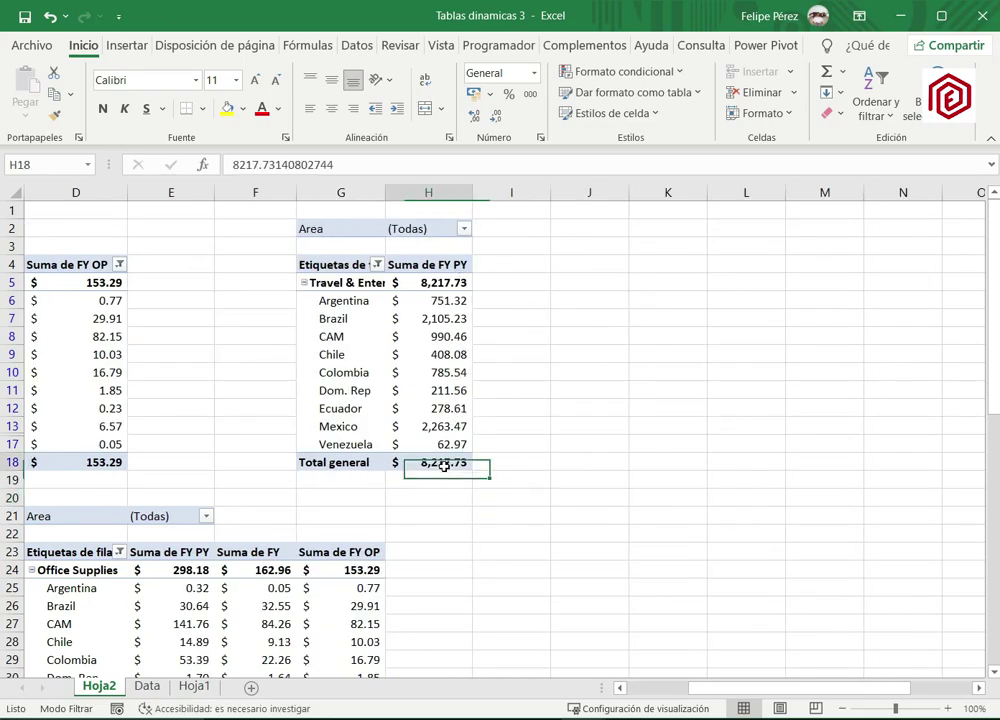
{"action": "double_click", "coordinate": [444, 464]}
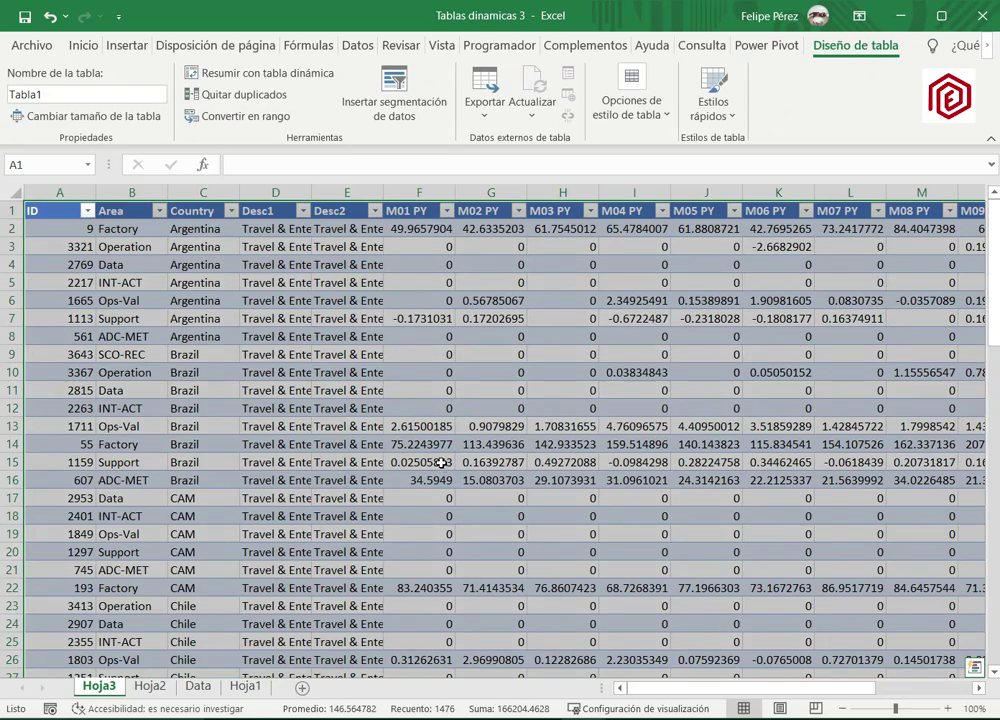
{"action": "left_click_drag", "start_coordinate": [745, 688], "coordinate": [838, 683]}
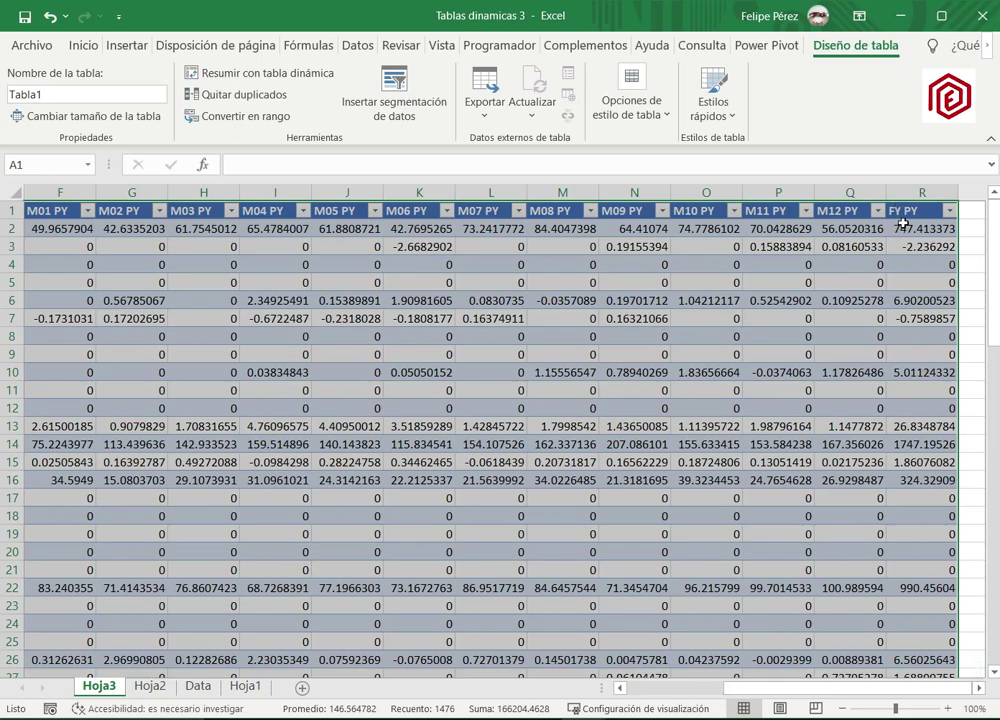
Delete the detail sheet Hoja3 permanently.
{"action": "right_click", "coordinate": [97, 686]}
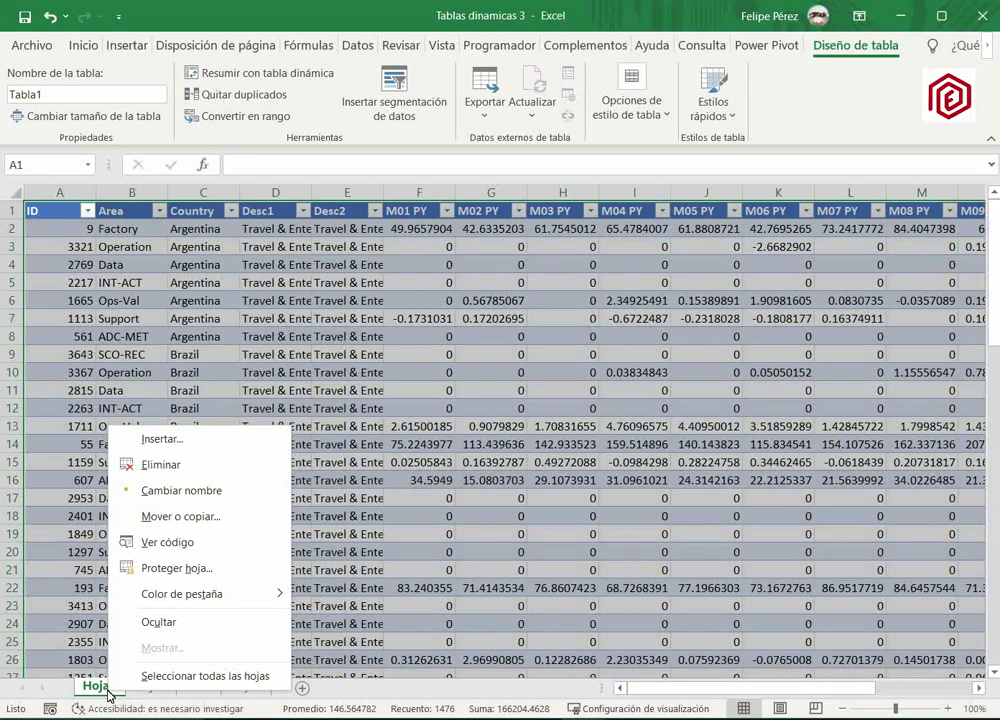
{"action": "left_click", "coordinate": [165, 466]}
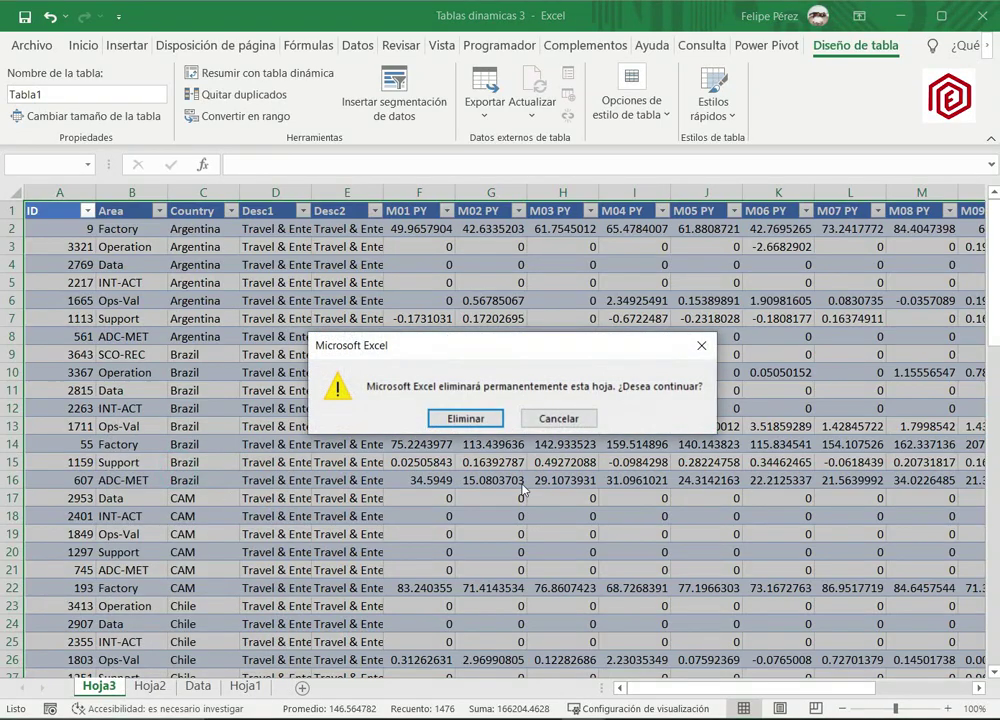
{"action": "left_click", "coordinate": [487, 421]}
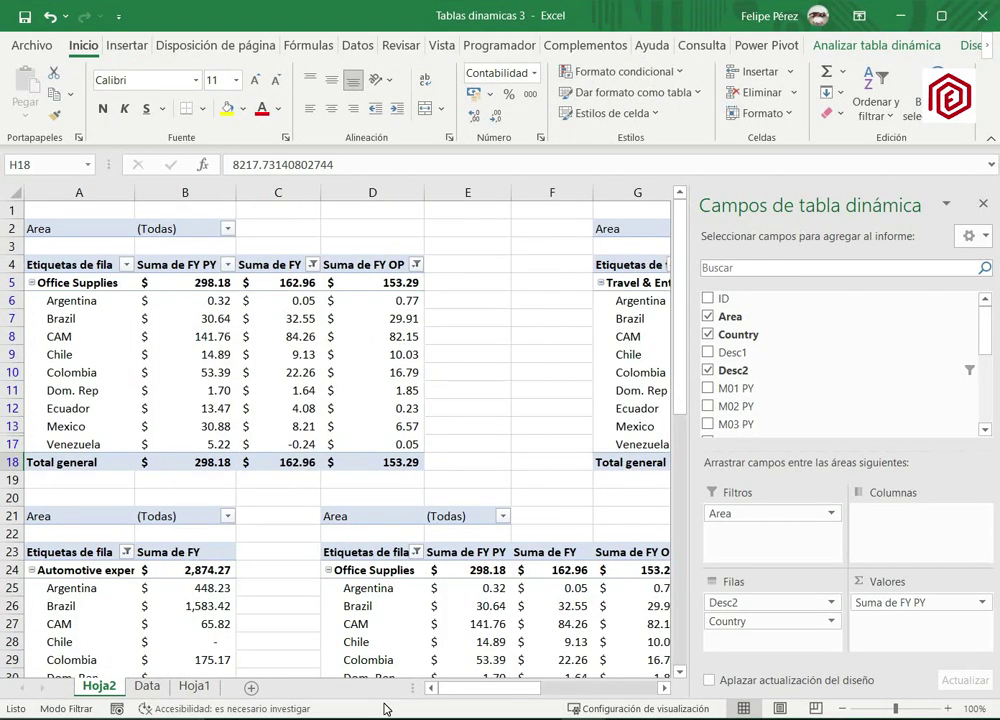
Show the detail records behind the Office Supplies FY OP grand total in D18, and delete the resulting detail sheet.
{"action": "double_click", "coordinate": [377, 462]}
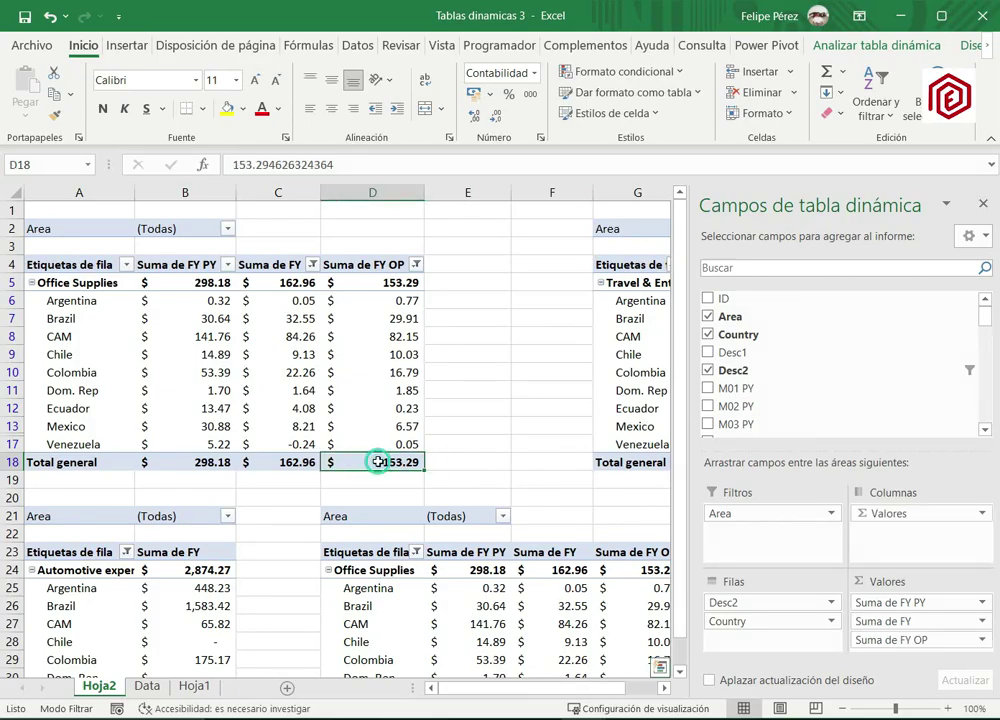
{"action": "left_click_drag", "start_coordinate": [665, 689], "coordinate": [620, 680]}
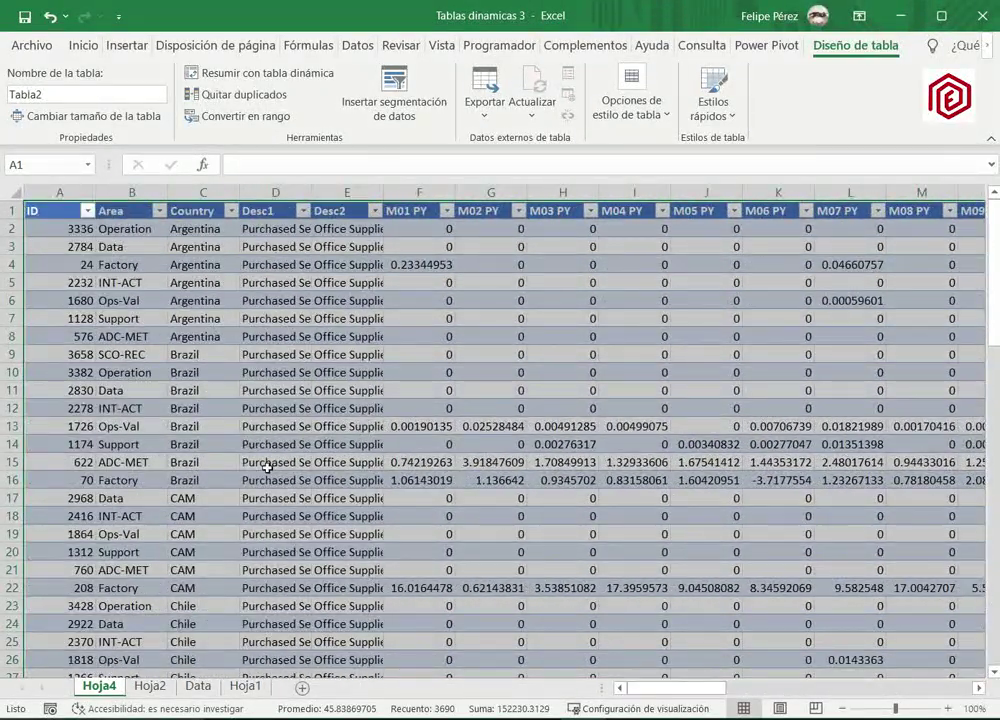
{"action": "right_click", "coordinate": [100, 690]}
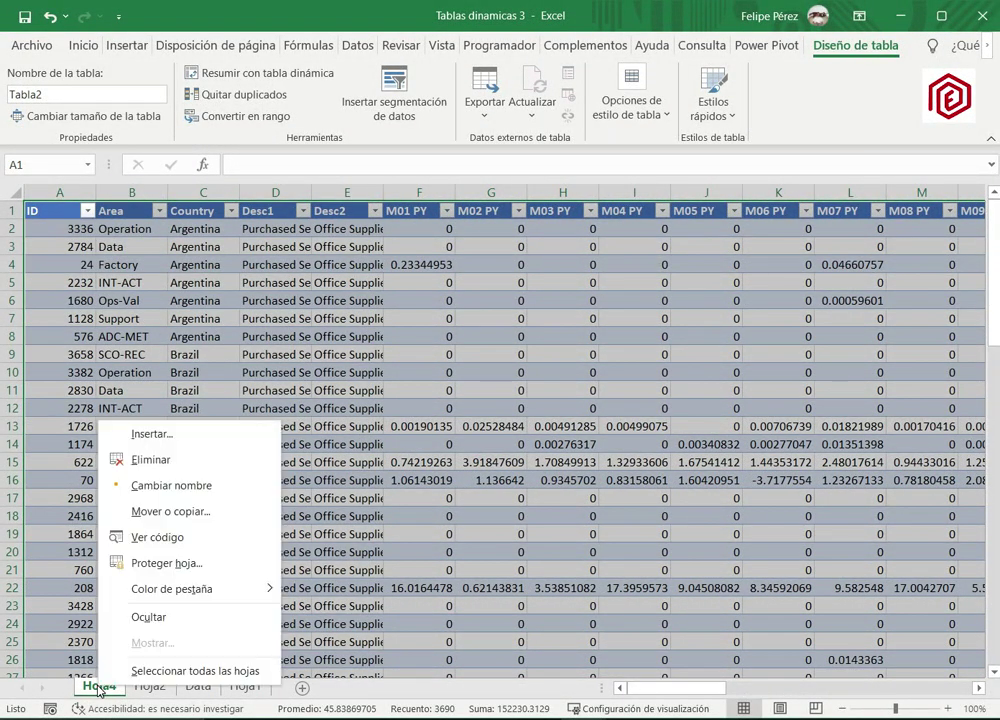
{"action": "left_click", "coordinate": [110, 396]}
{"action": "left_click", "coordinate": [482, 418]}
{"action": "left_click", "coordinate": [521, 333]}
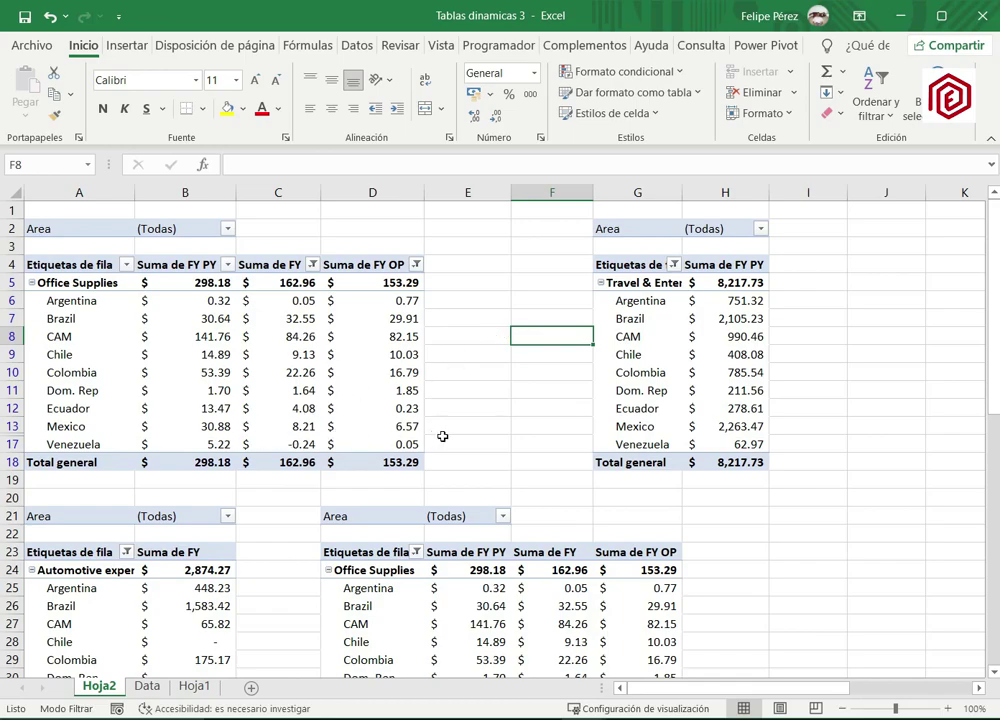
Review the country rows, value columns and Area filters of all the pivot tables across Hoja2.
{"action": "scroll", "coordinate": [442, 436], "scroll_direction": "down", "scroll_amount": 4}
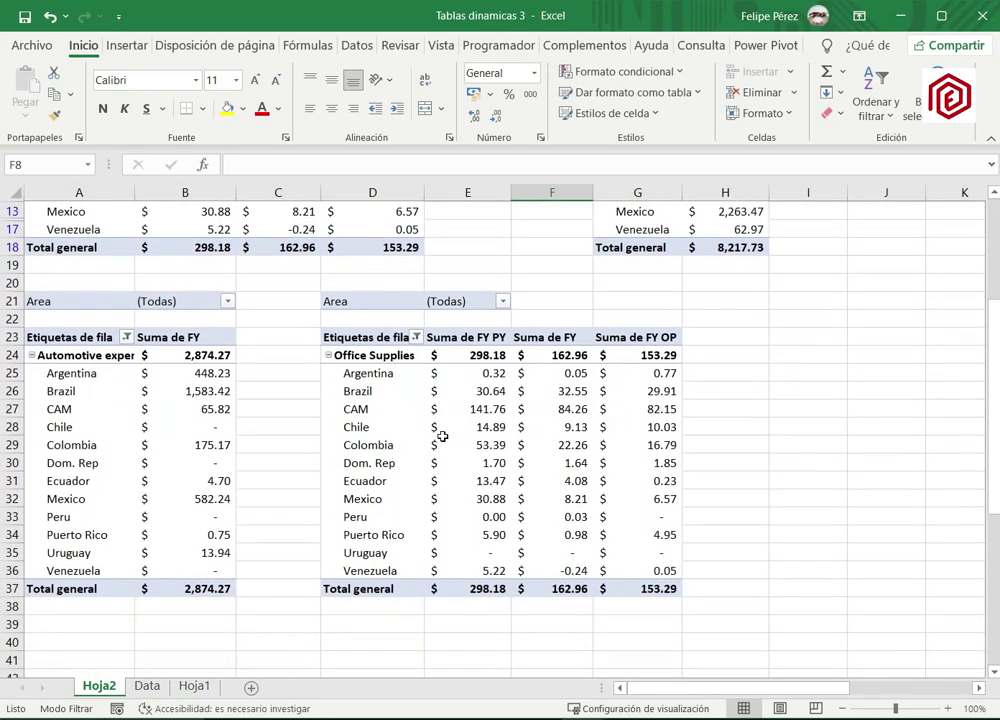
{"action": "scroll", "coordinate": [442, 436], "scroll_direction": "up", "scroll_amount": 1}
{"action": "scroll", "coordinate": [442, 436], "scroll_direction": "up", "scroll_amount": 4}
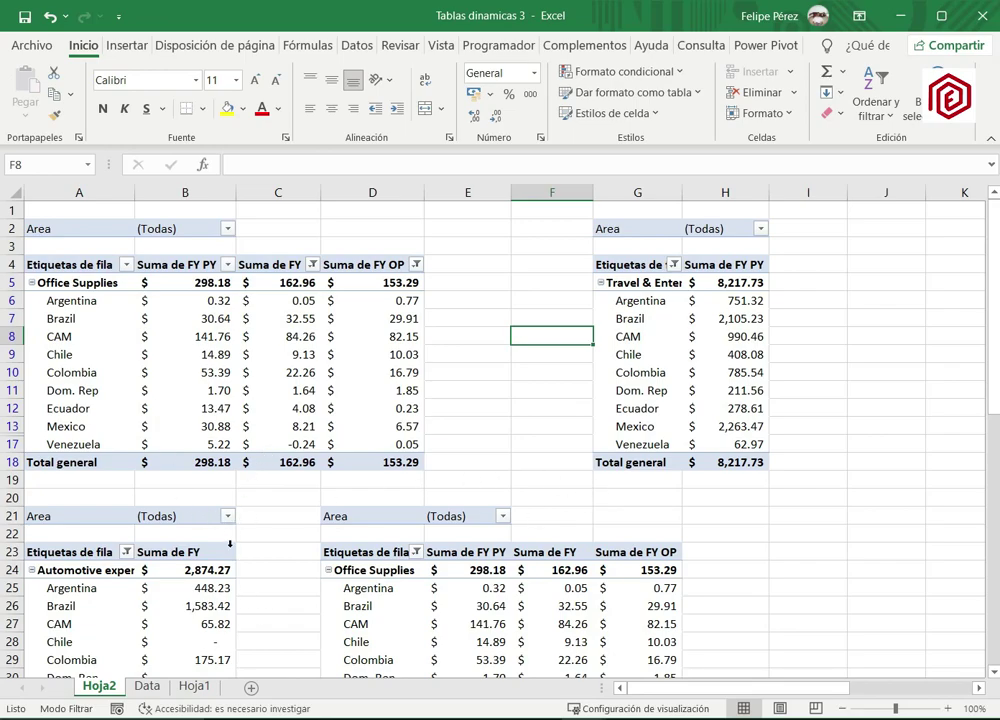
{"action": "scroll", "coordinate": [220, 540], "scroll_direction": "down", "scroll_amount": 2}
{"action": "left_click", "coordinate": [133, 527]}
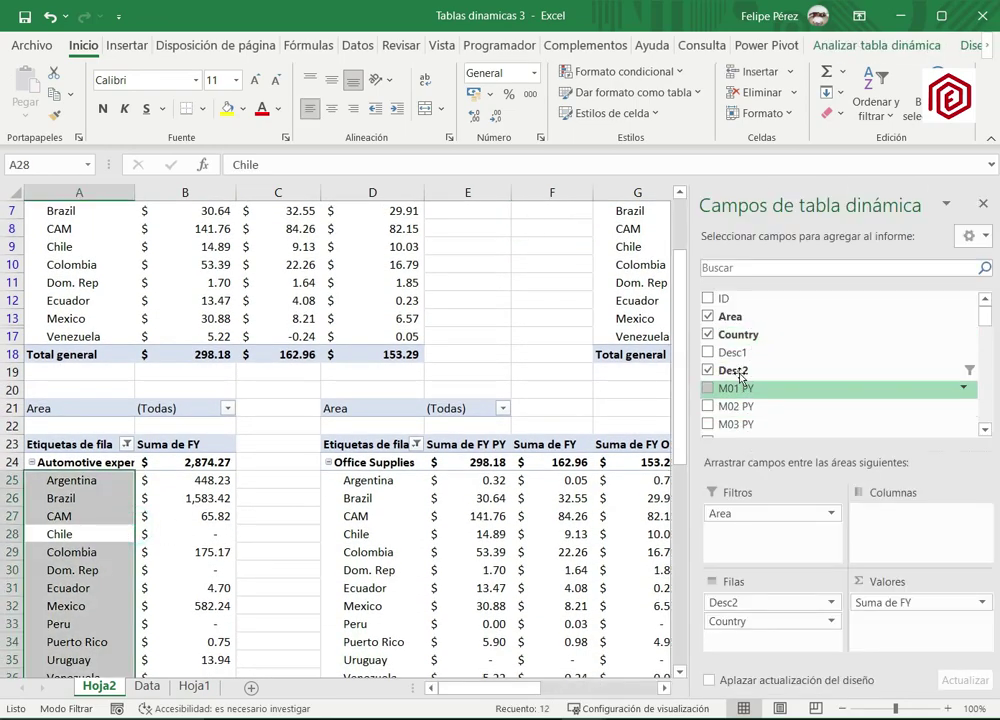
{"action": "scroll", "coordinate": [440, 485], "scroll_direction": "up", "scroll_amount": 2}
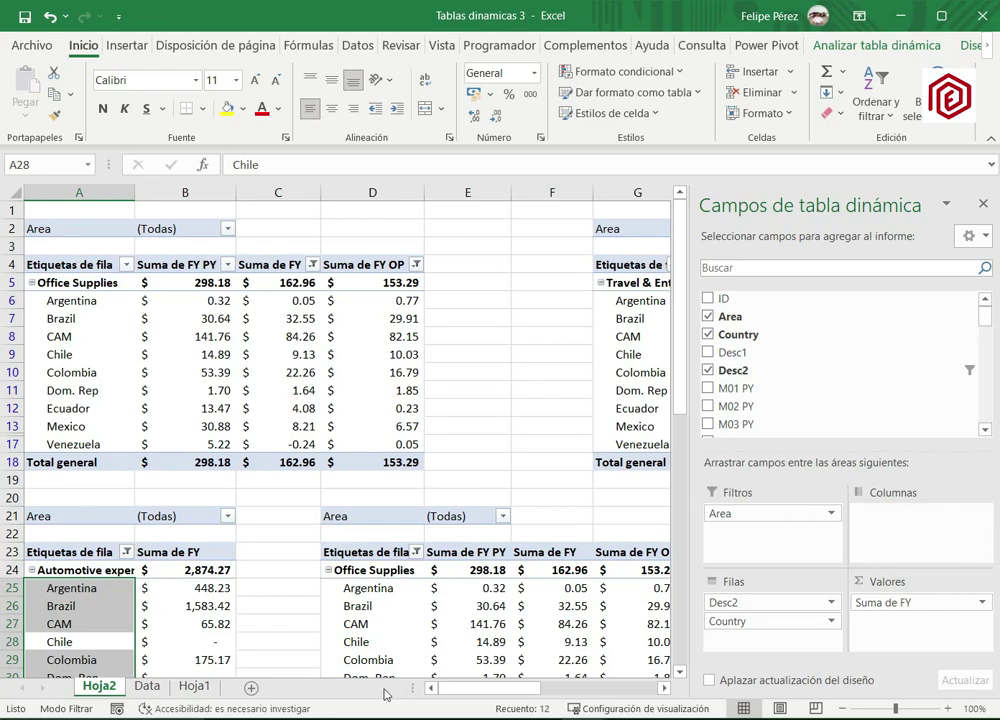
{"action": "left_click", "coordinate": [275, 500]}
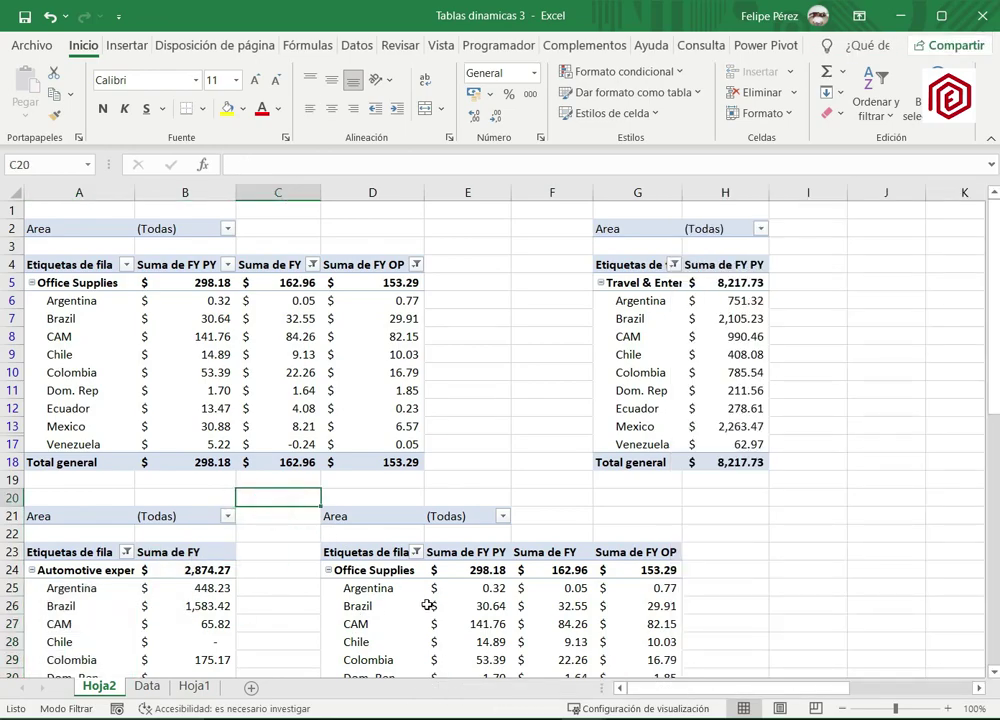
{"action": "left_click_drag", "start_coordinate": [655, 688], "coordinate": [695, 688]}
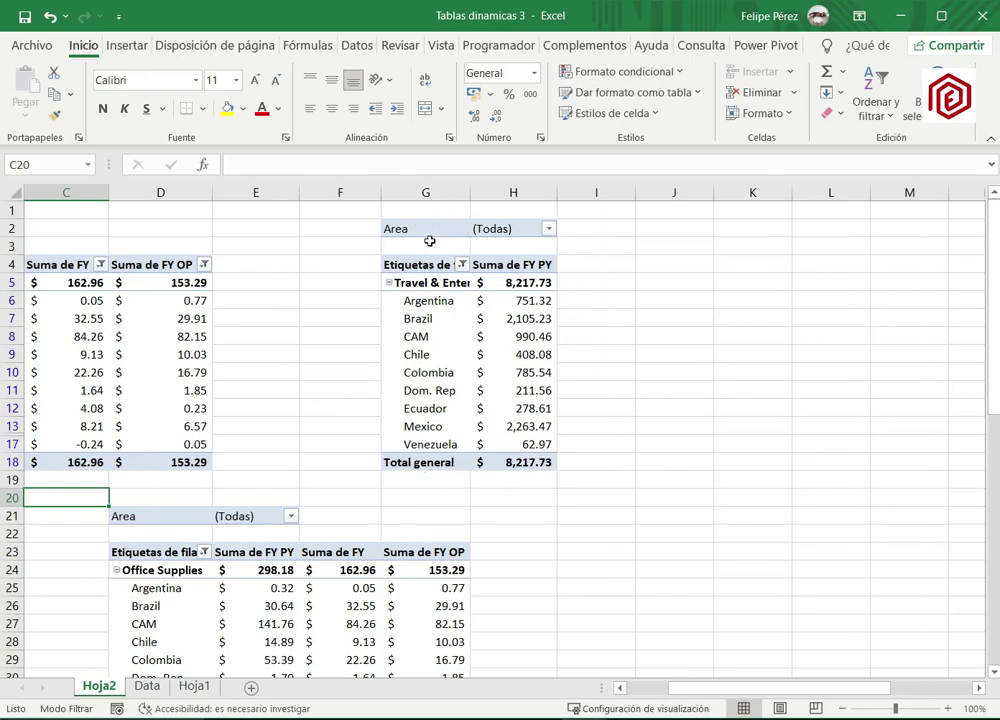
{"action": "left_click", "coordinate": [285, 432]}
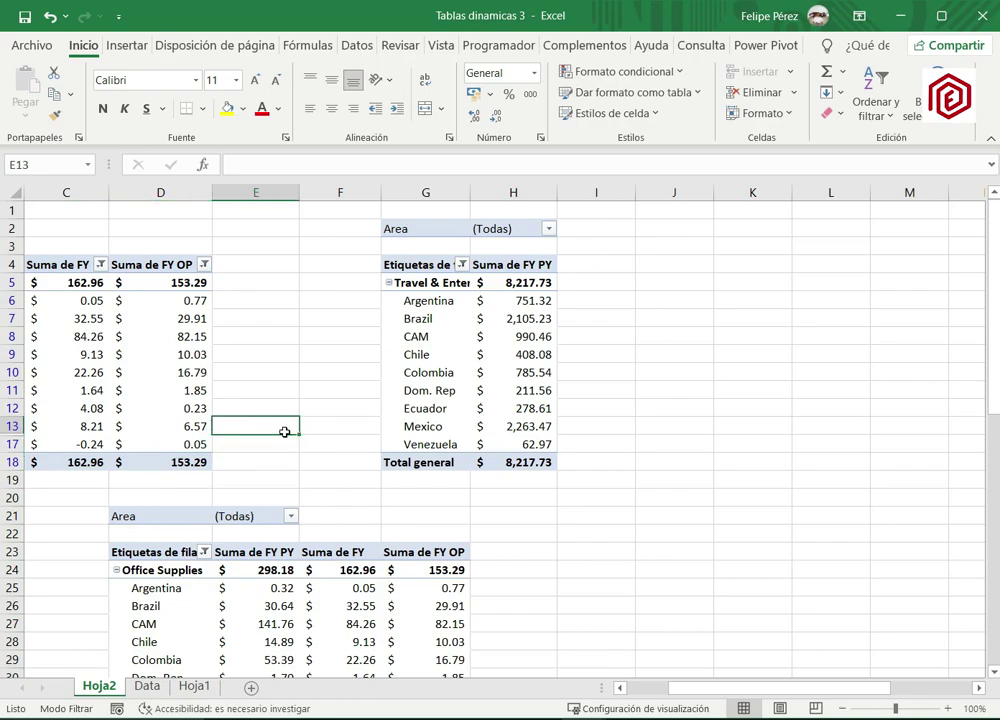
{"action": "key", "text": "Home"}
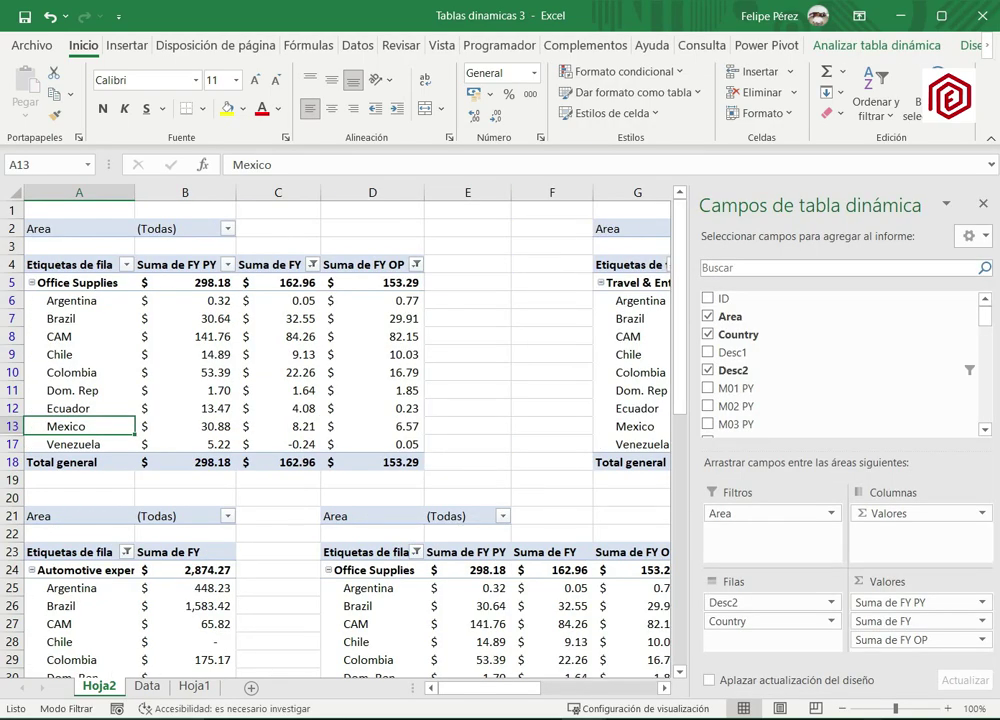